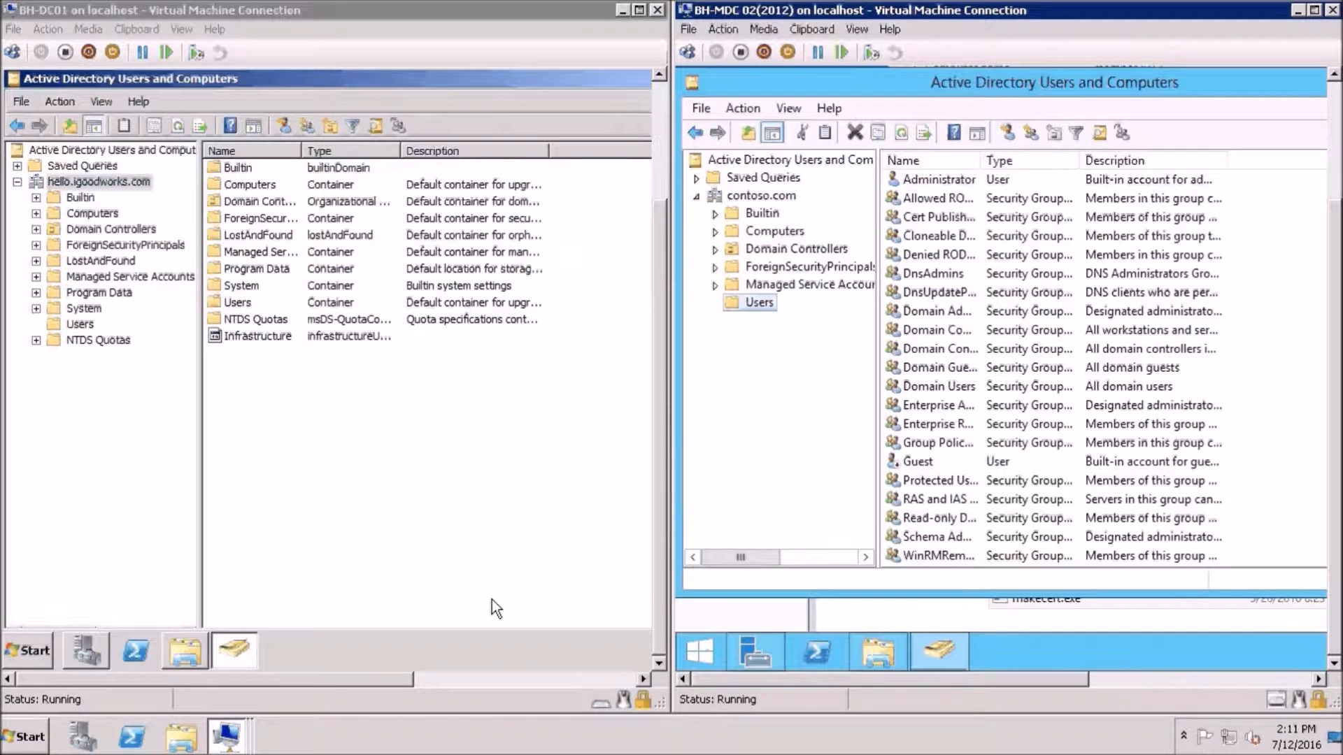
Bring forward MDC02's File Explorer showing the PW Sync installers on Local Disk (C:)
click(892, 646)
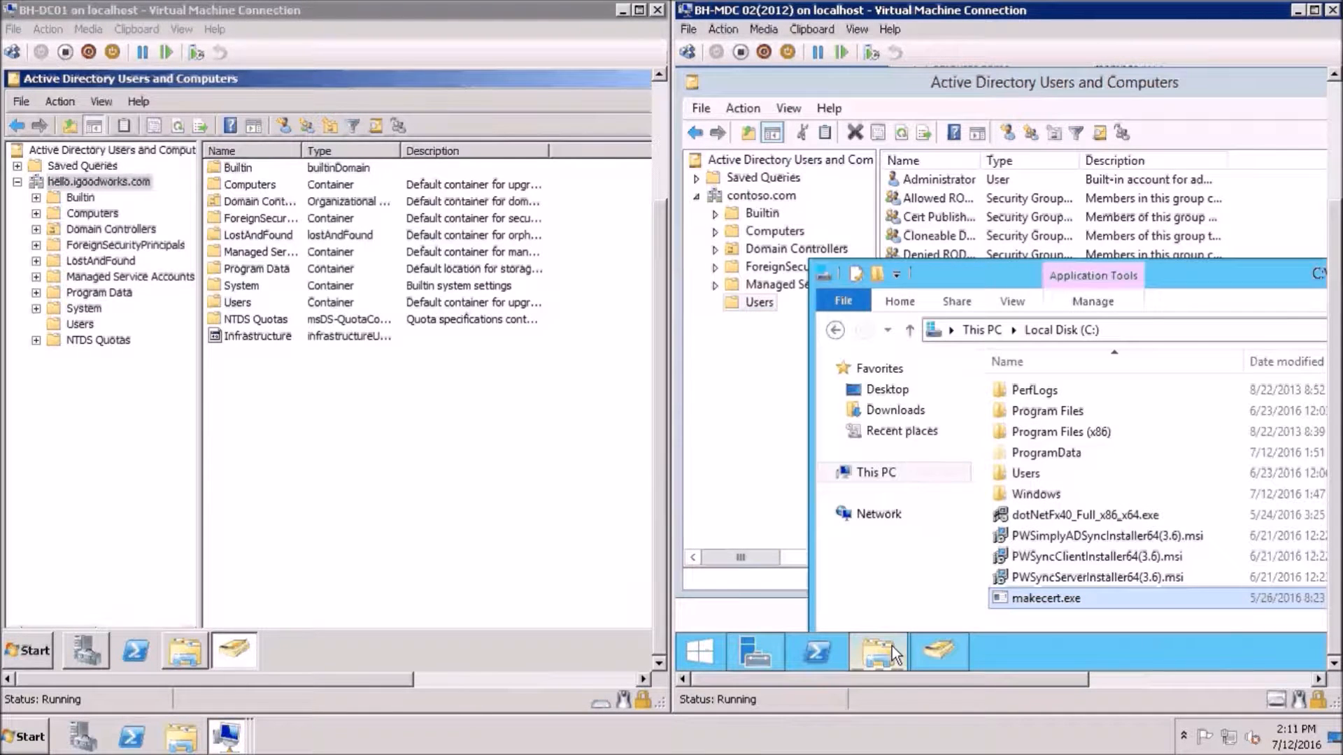
Install PWSyncServerInstaller64(3.6).msi for Everyone, accepting the licence, then close the finished wizard
double_click(1045, 573)
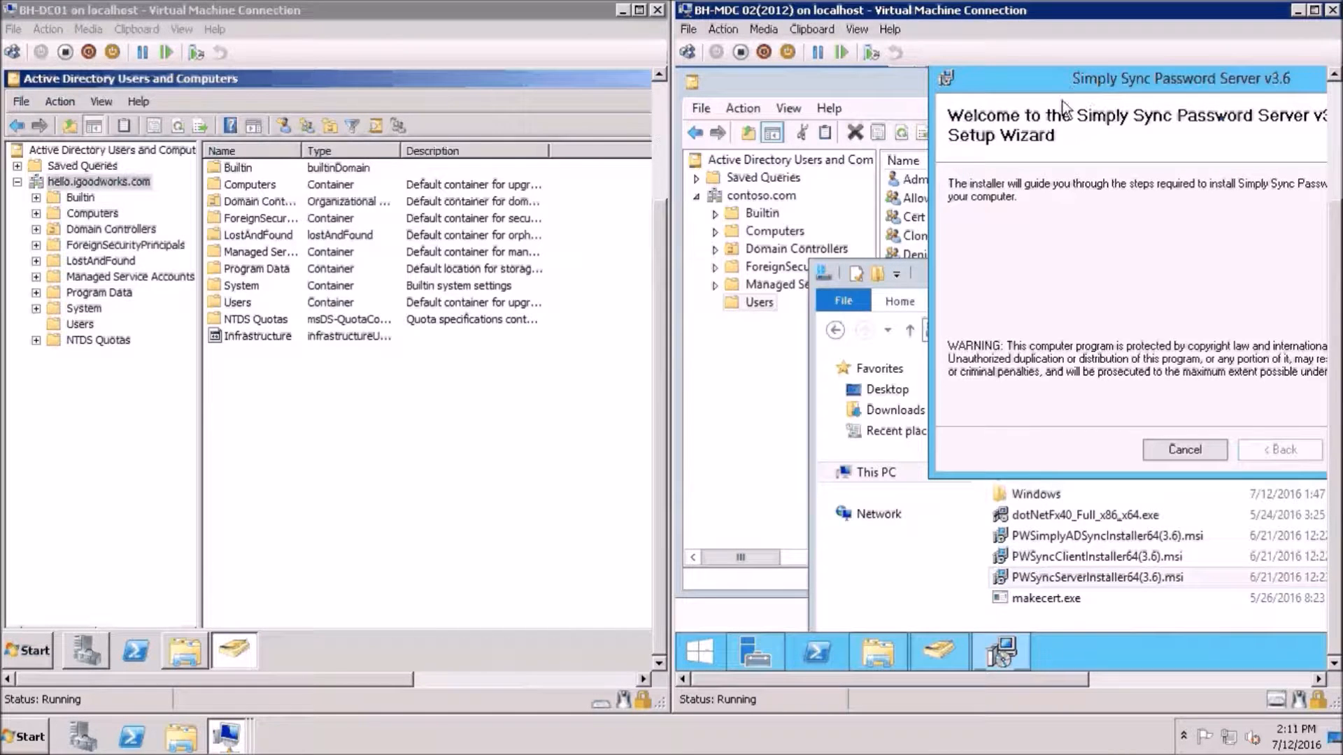
drag(1072, 90, 1027, 134)
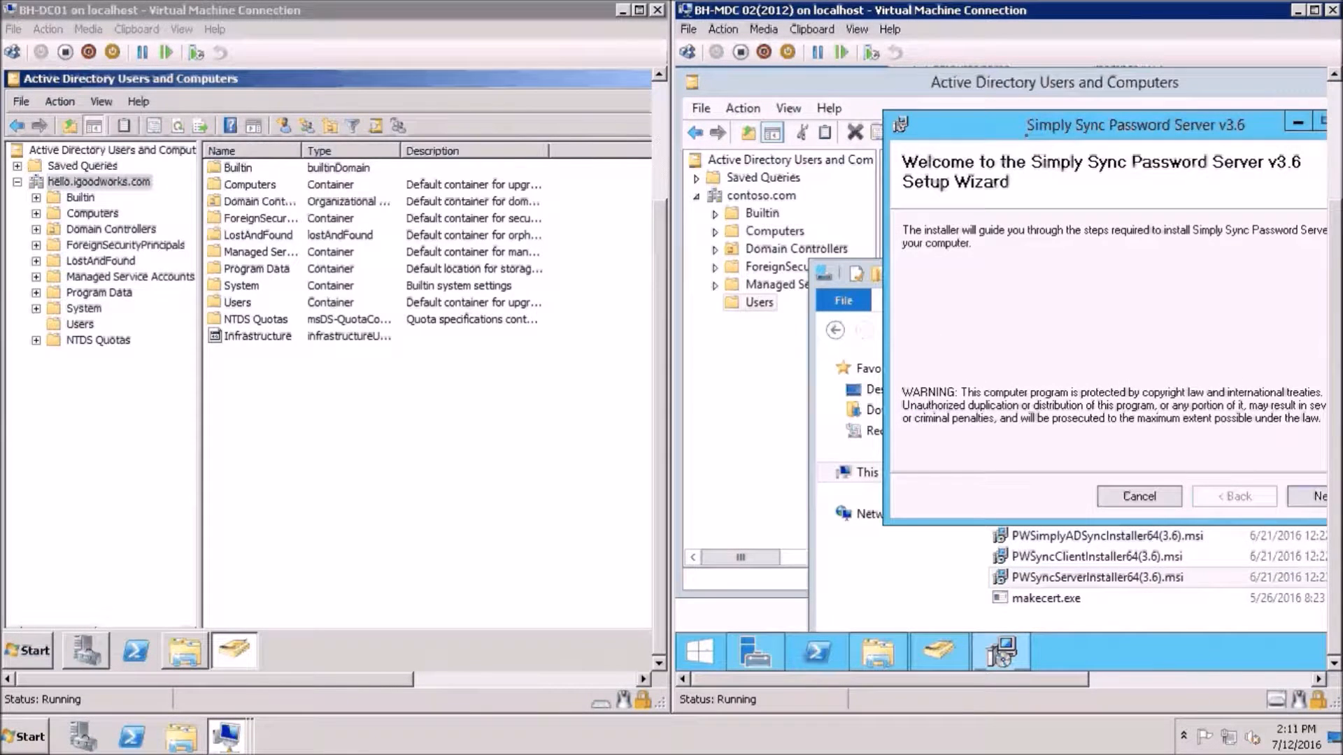
drag(1047, 130, 987, 149)
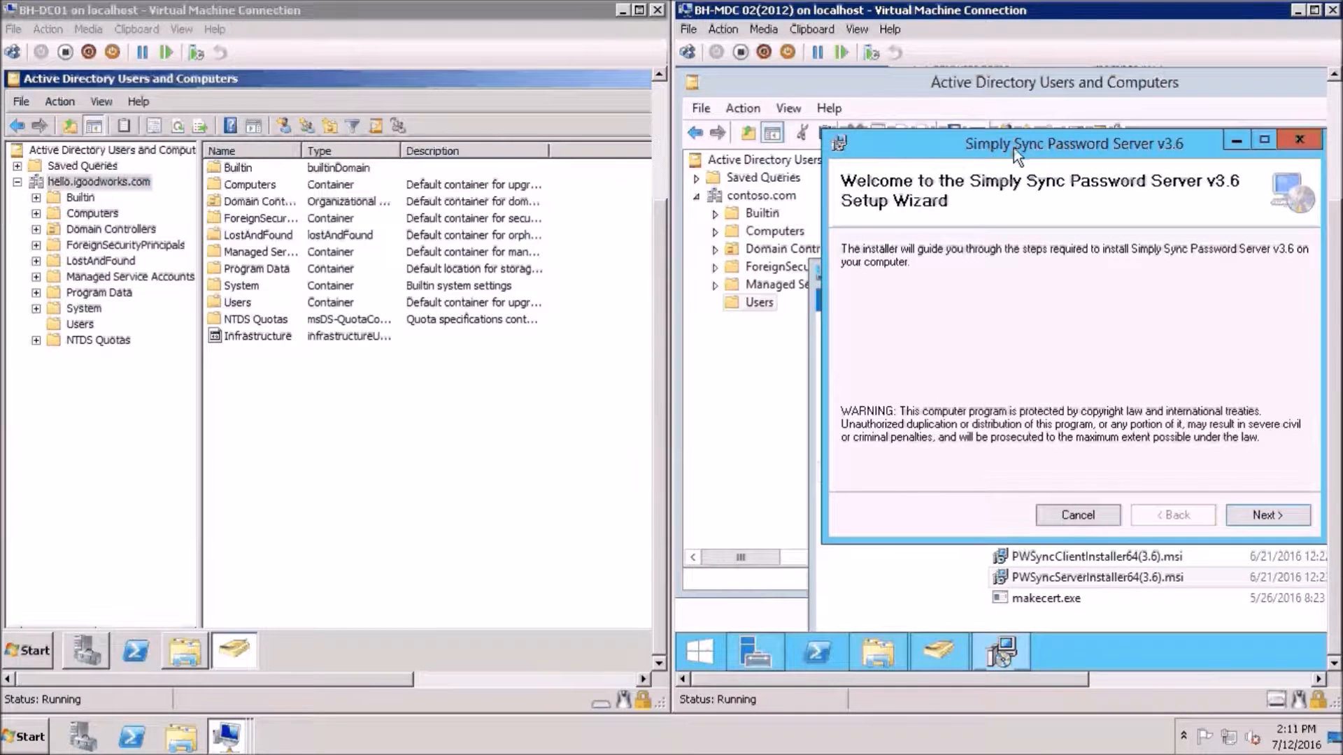
drag(1030, 147, 1003, 198)
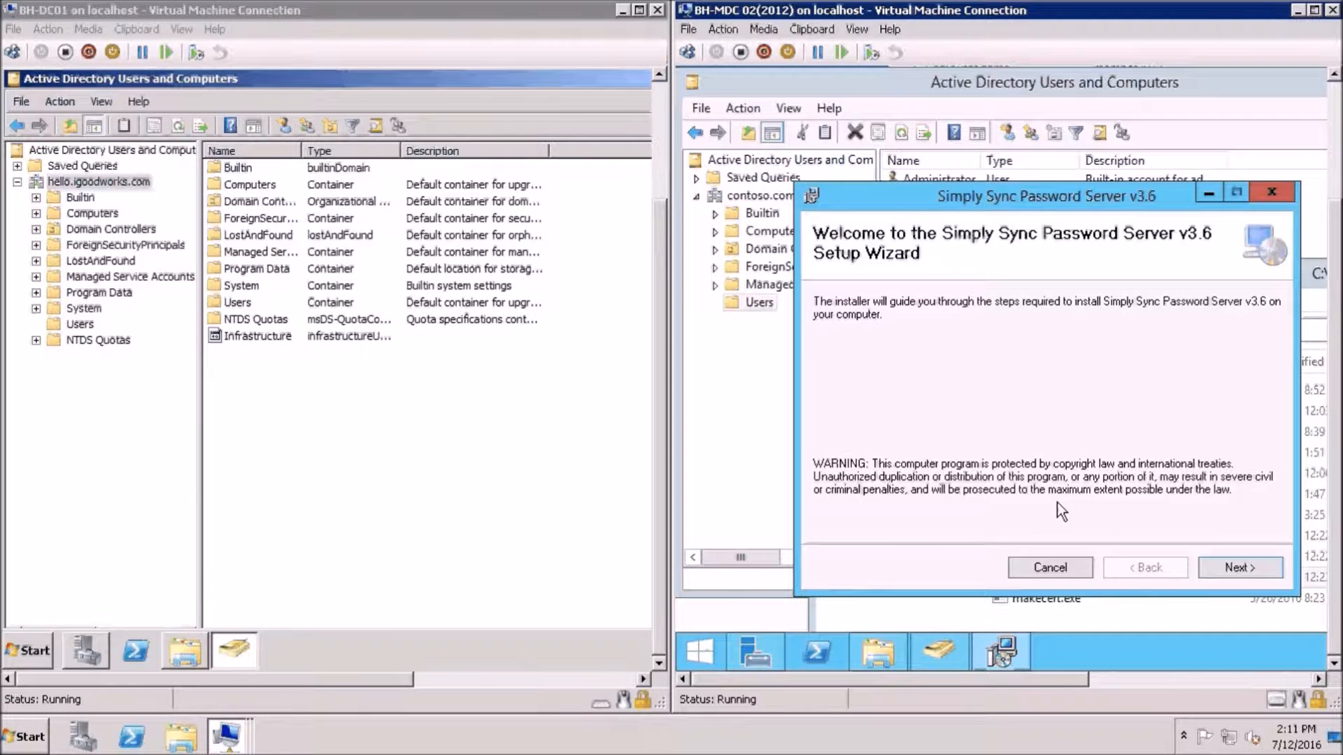
click(1215, 564)
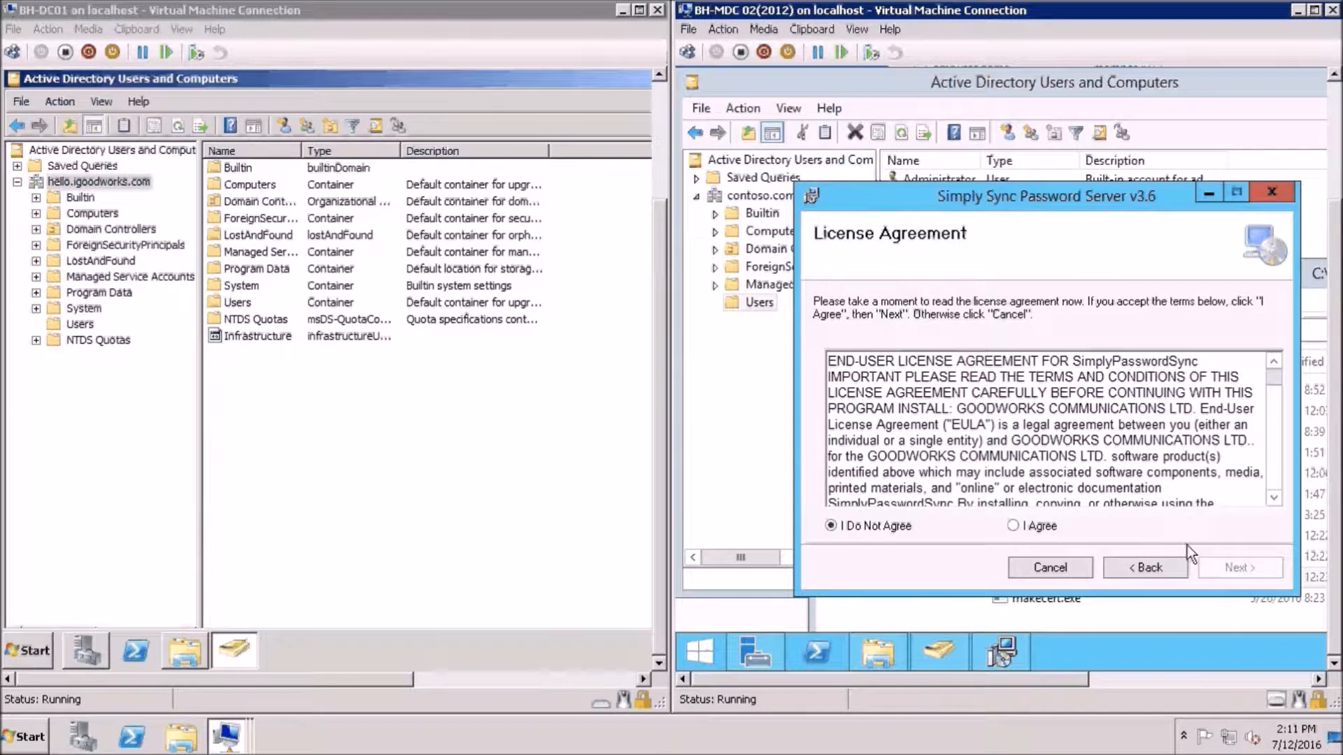
click(1019, 526)
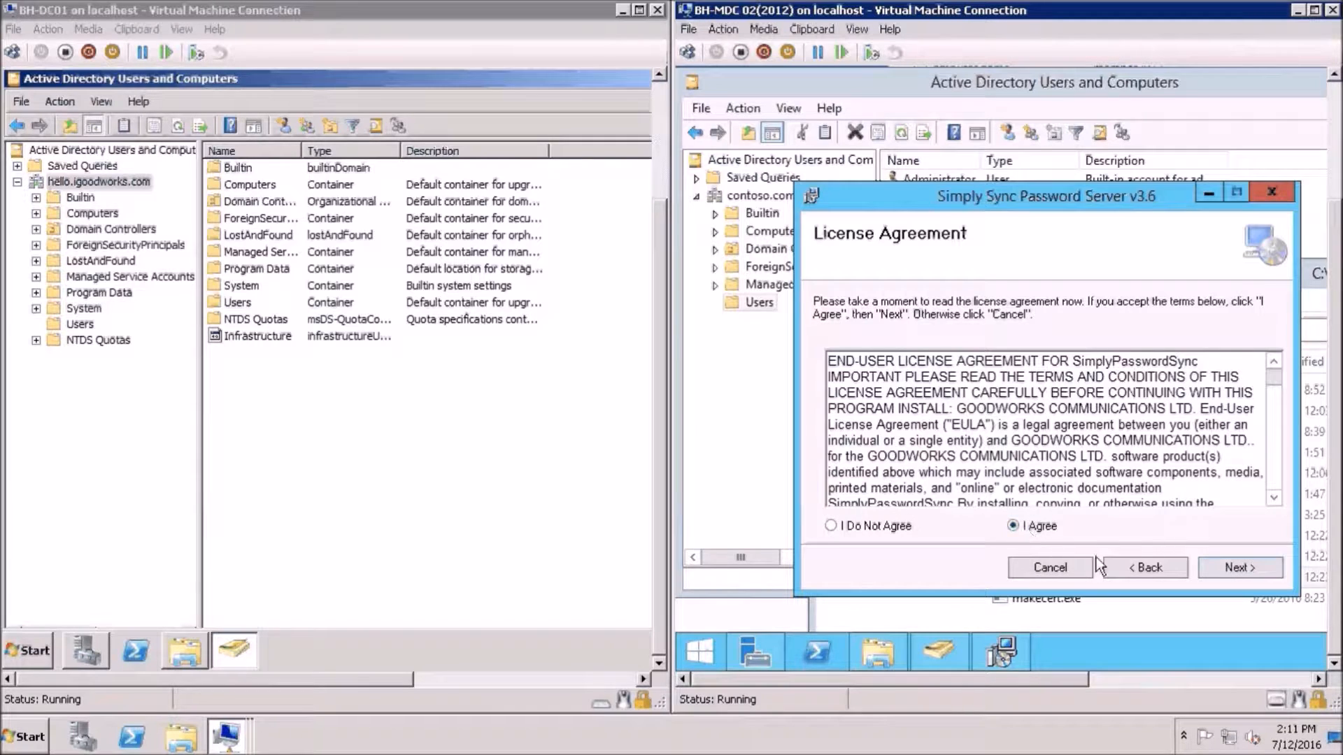
click(1219, 569)
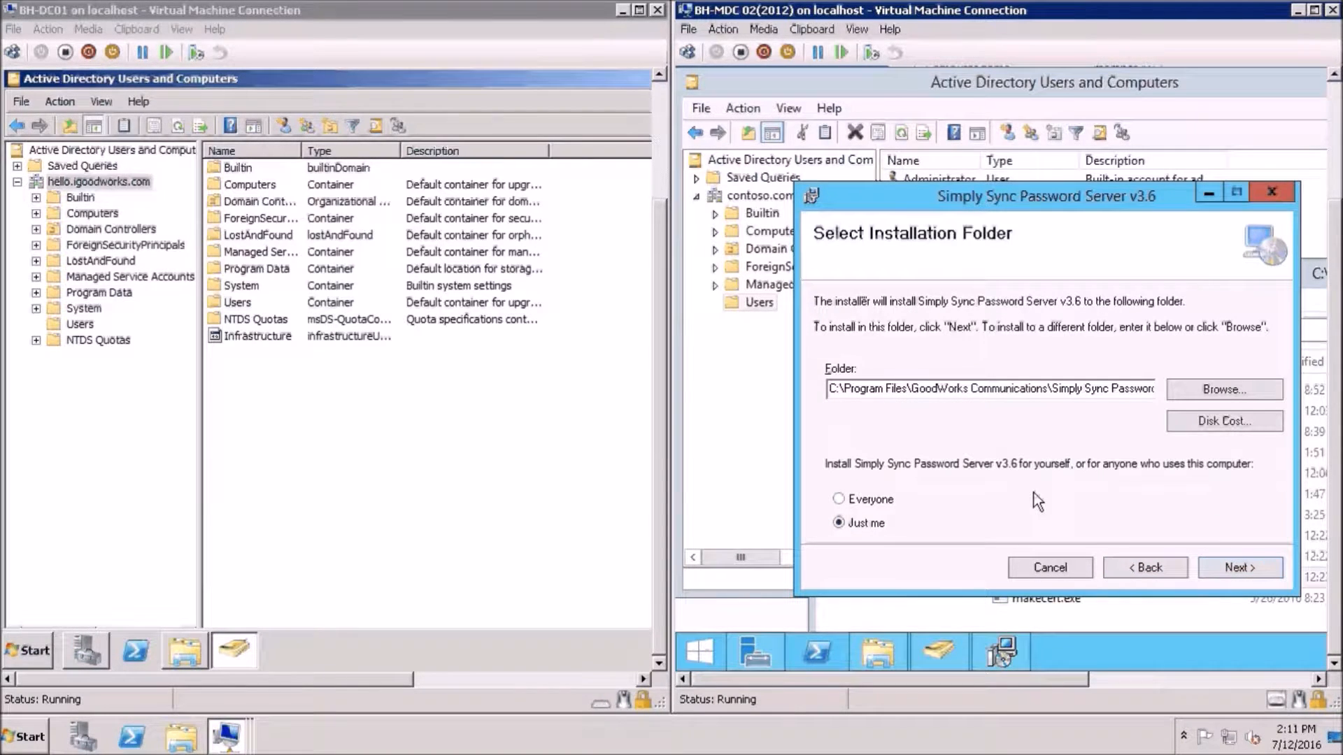
click(839, 499)
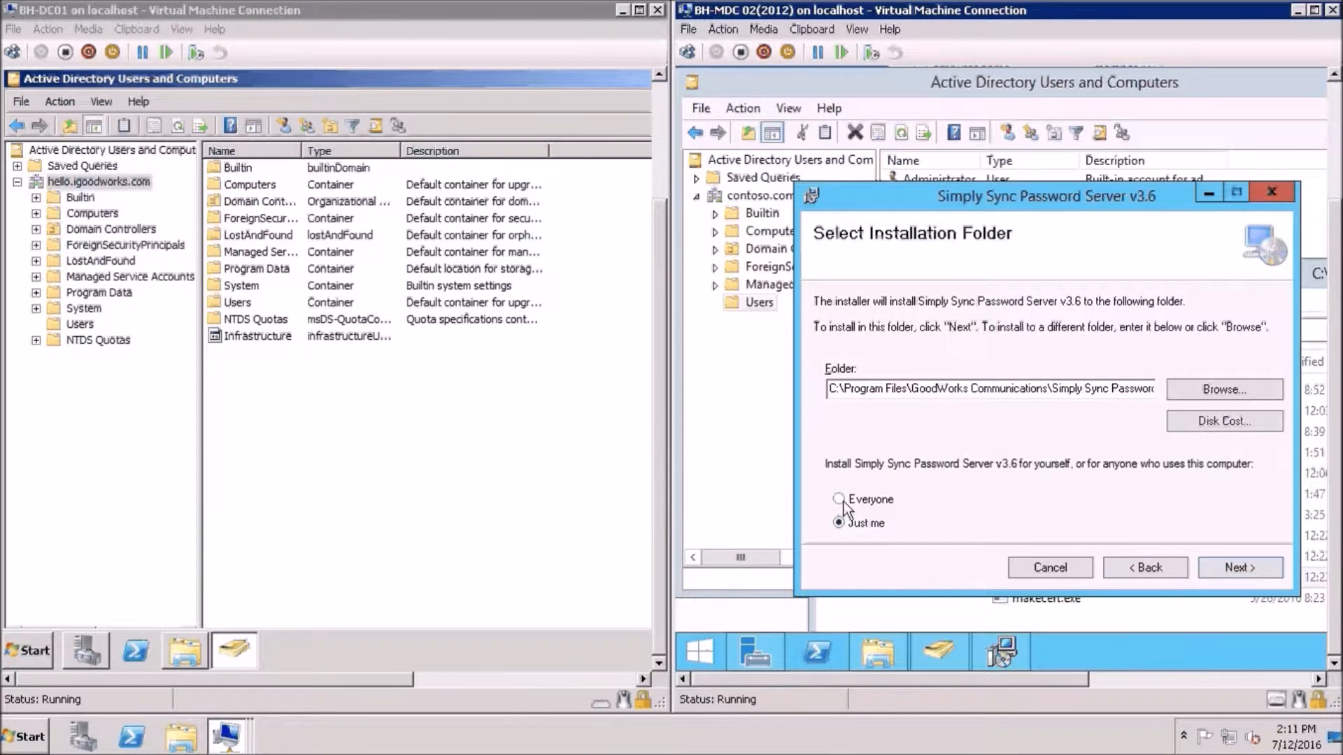
click(1232, 572)
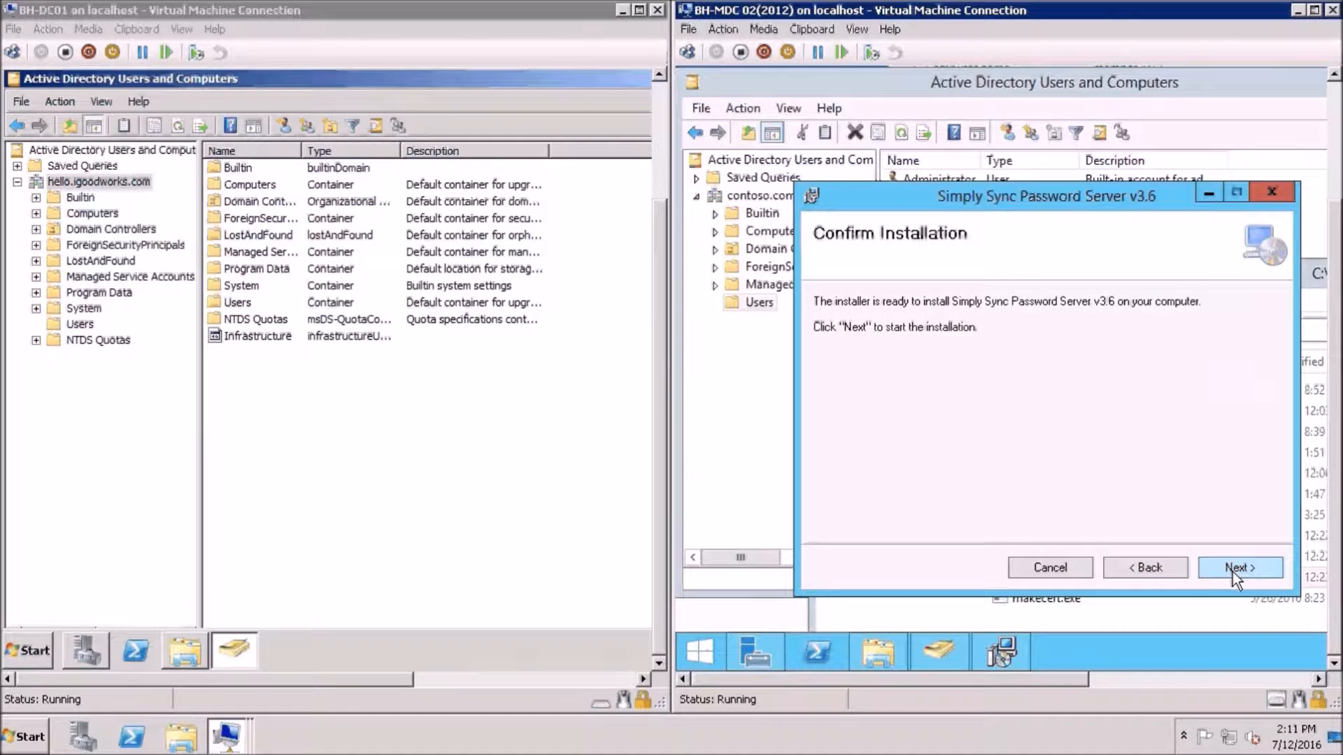
click(1233, 572)
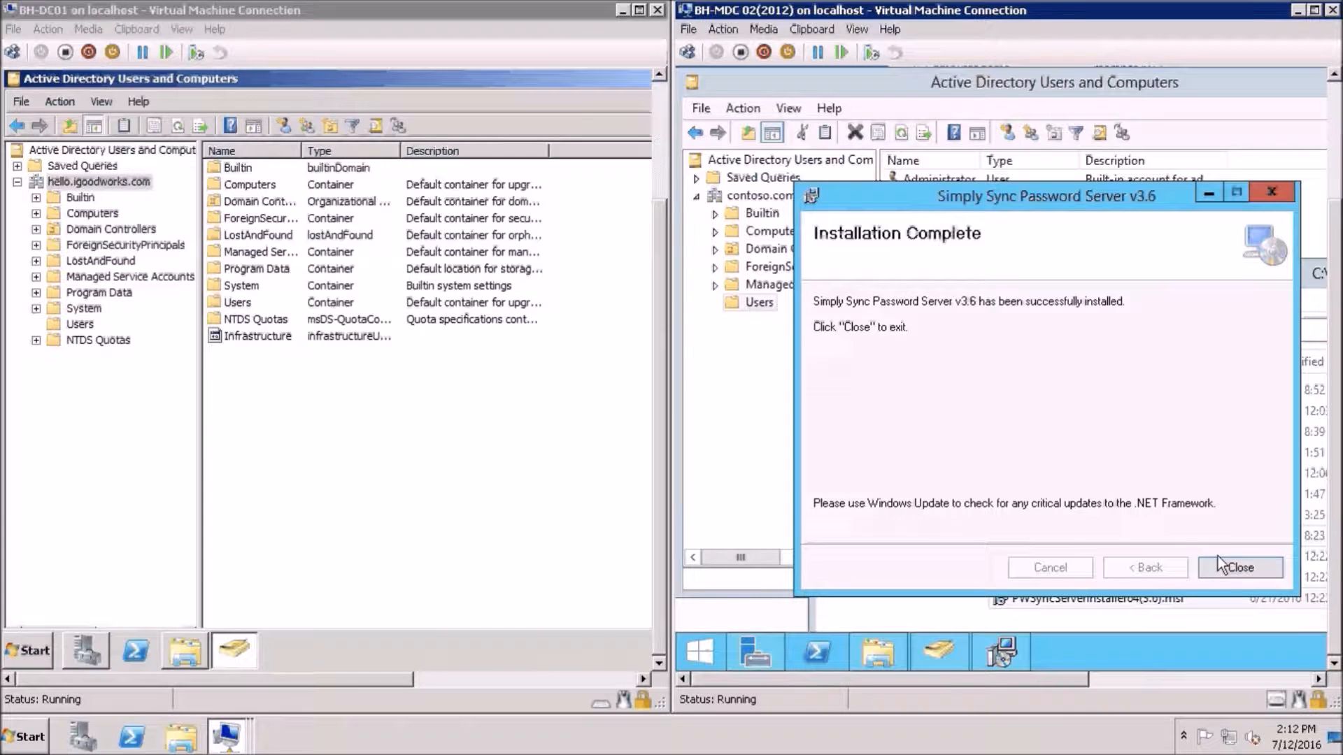
click(1237, 567)
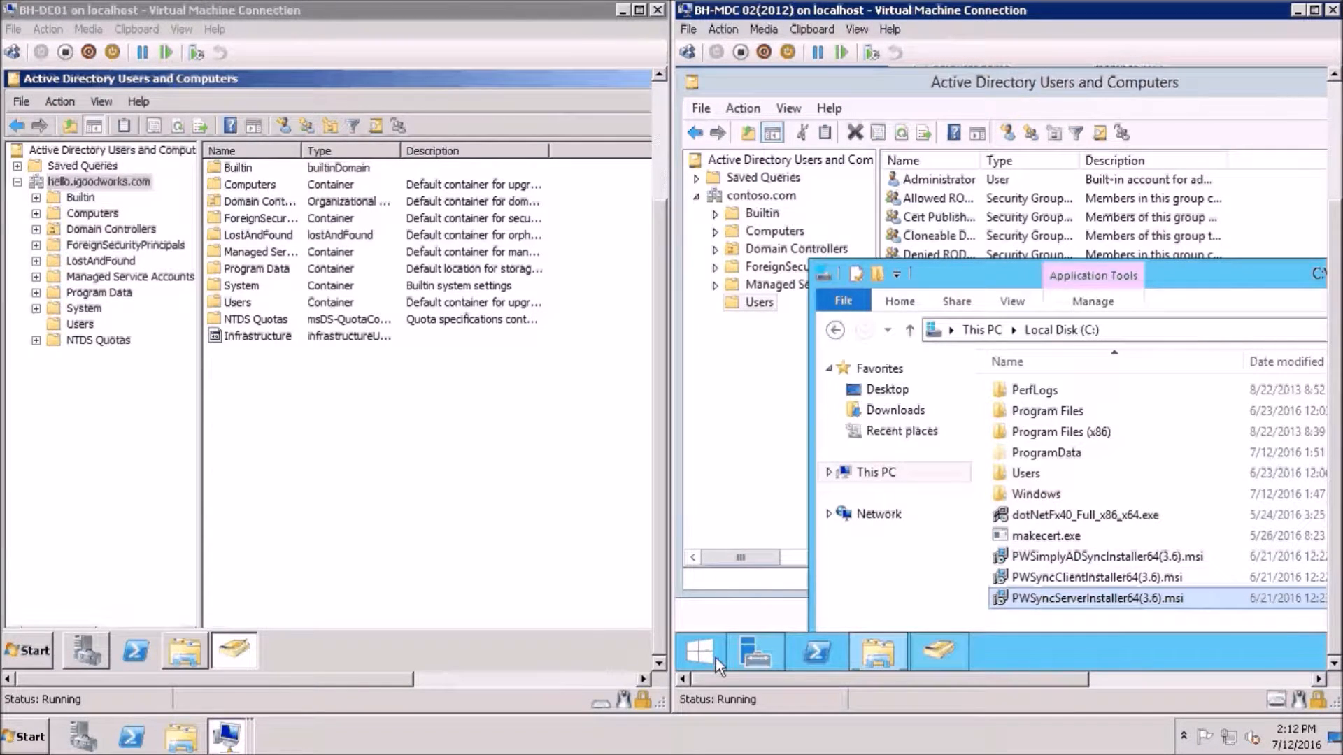
Launch PWSync Active Directory Agent Configuration from the Start apps list and fit its window on screen
click(696, 658)
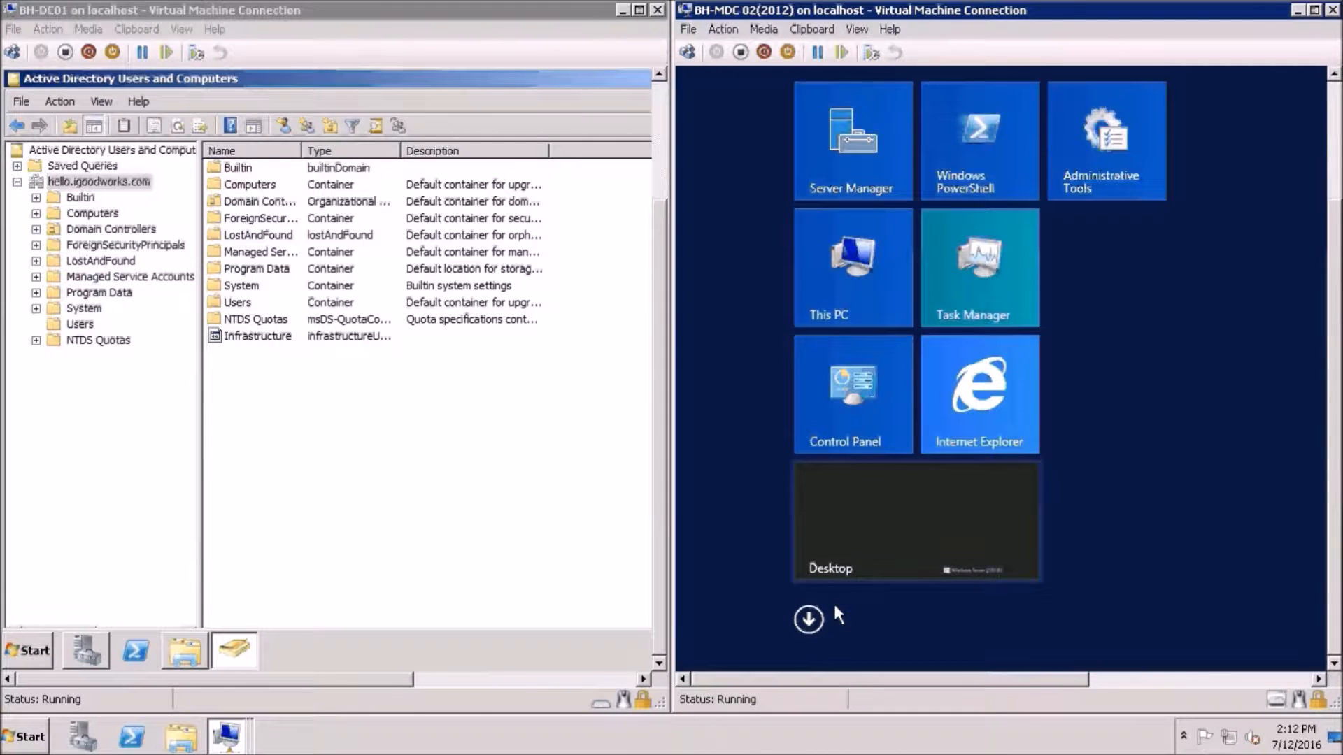
click(806, 619)
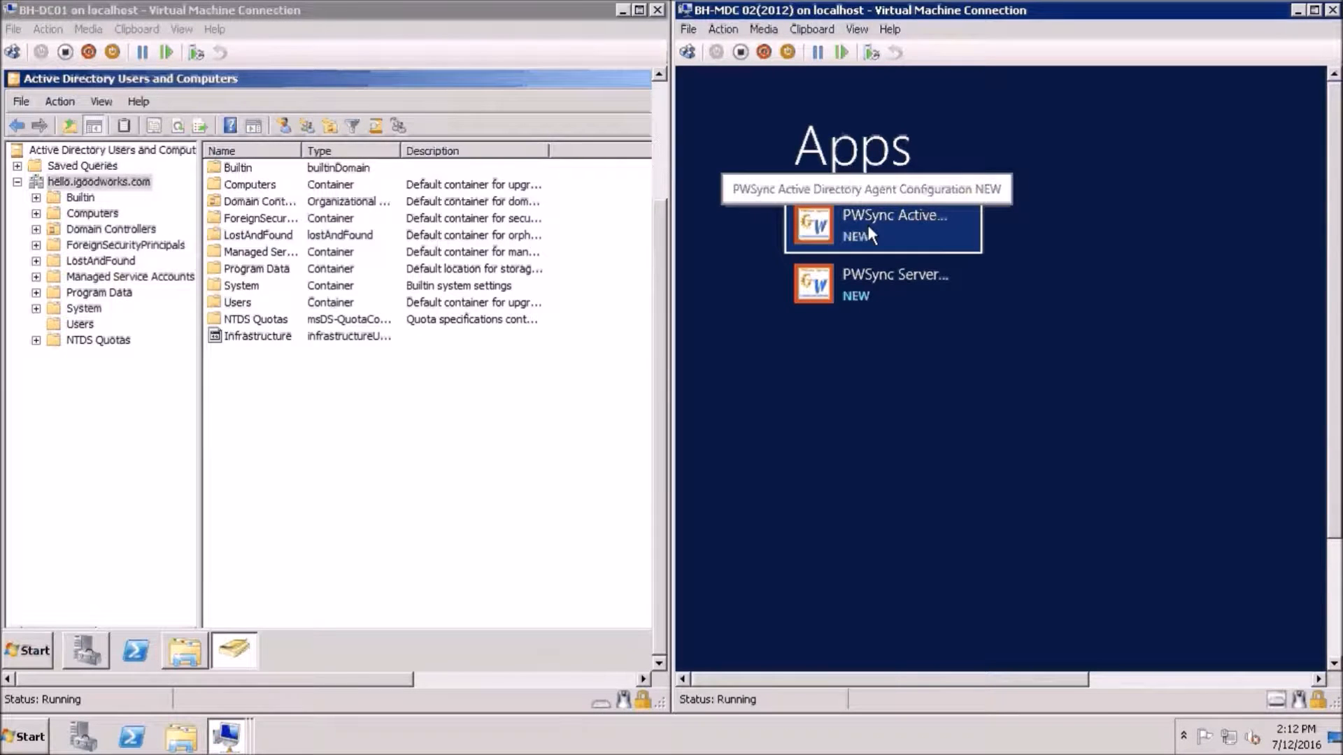
click(868, 225)
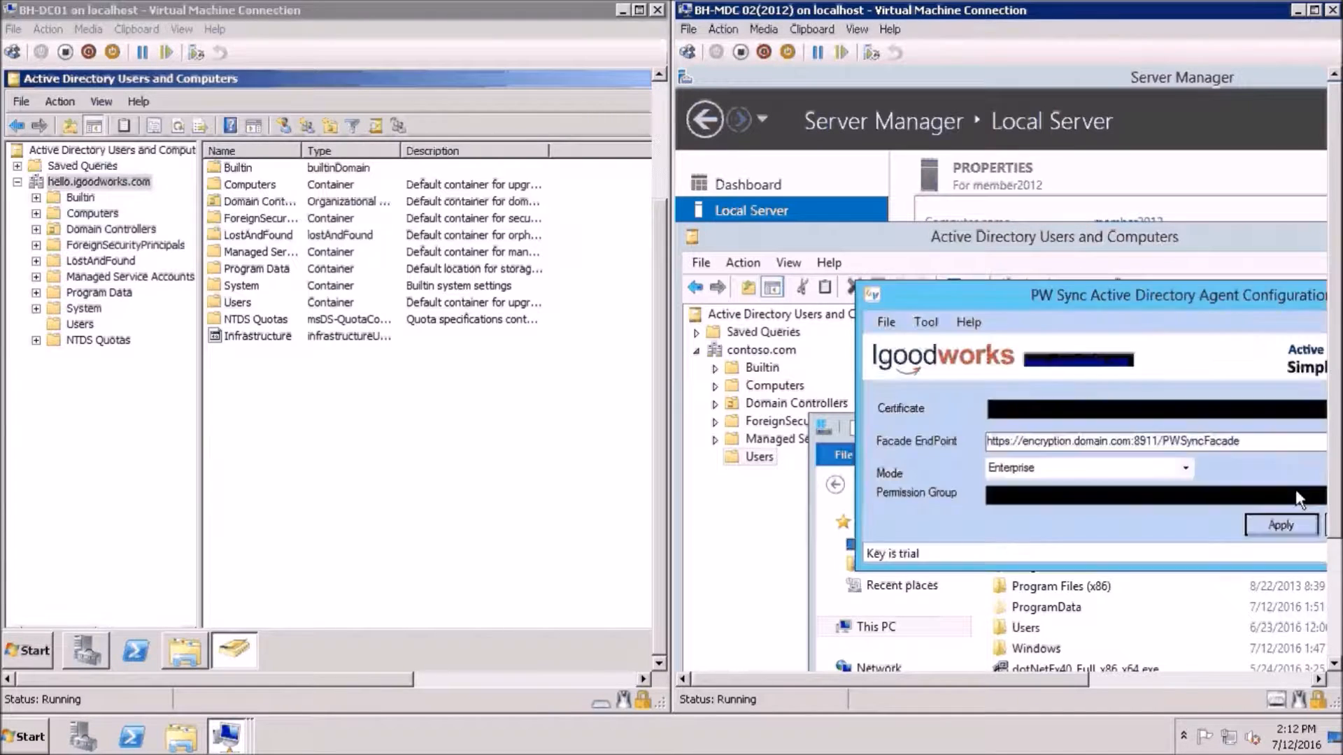
drag(1208, 294, 1075, 308)
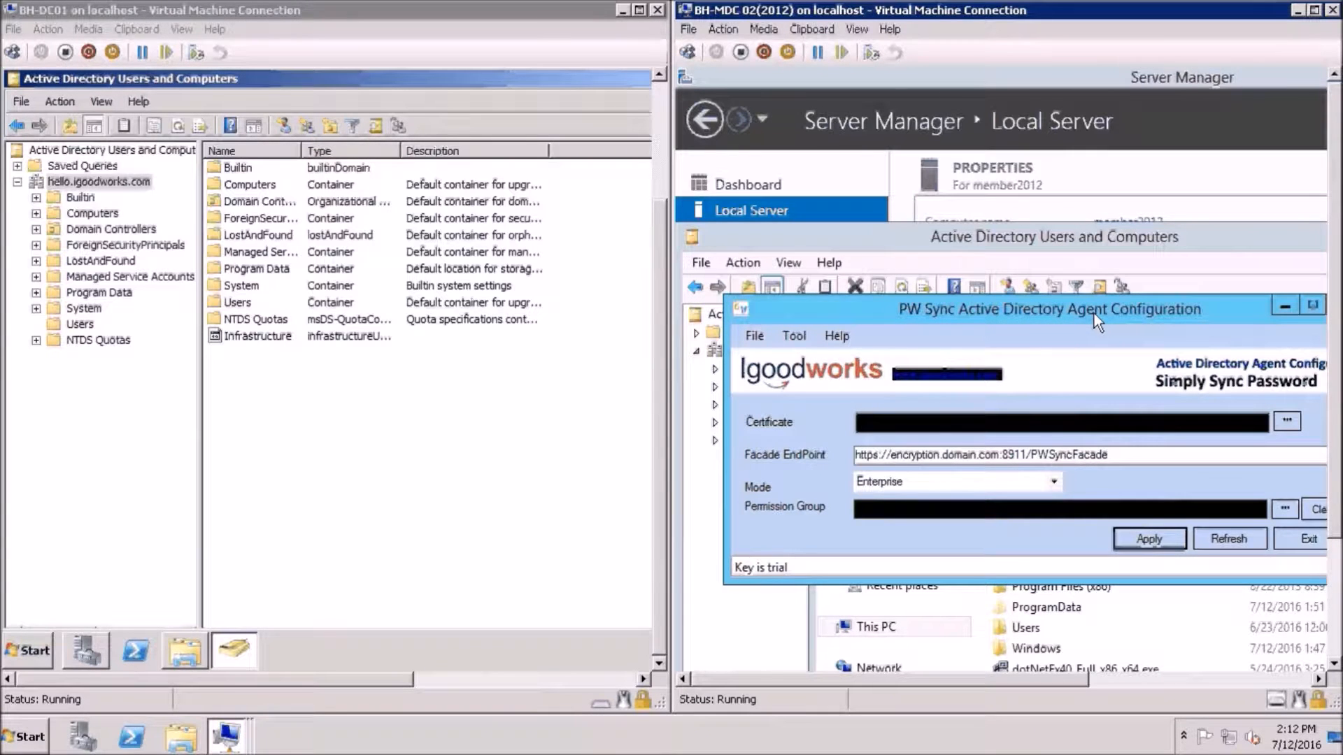
drag(1094, 313, 1077, 316)
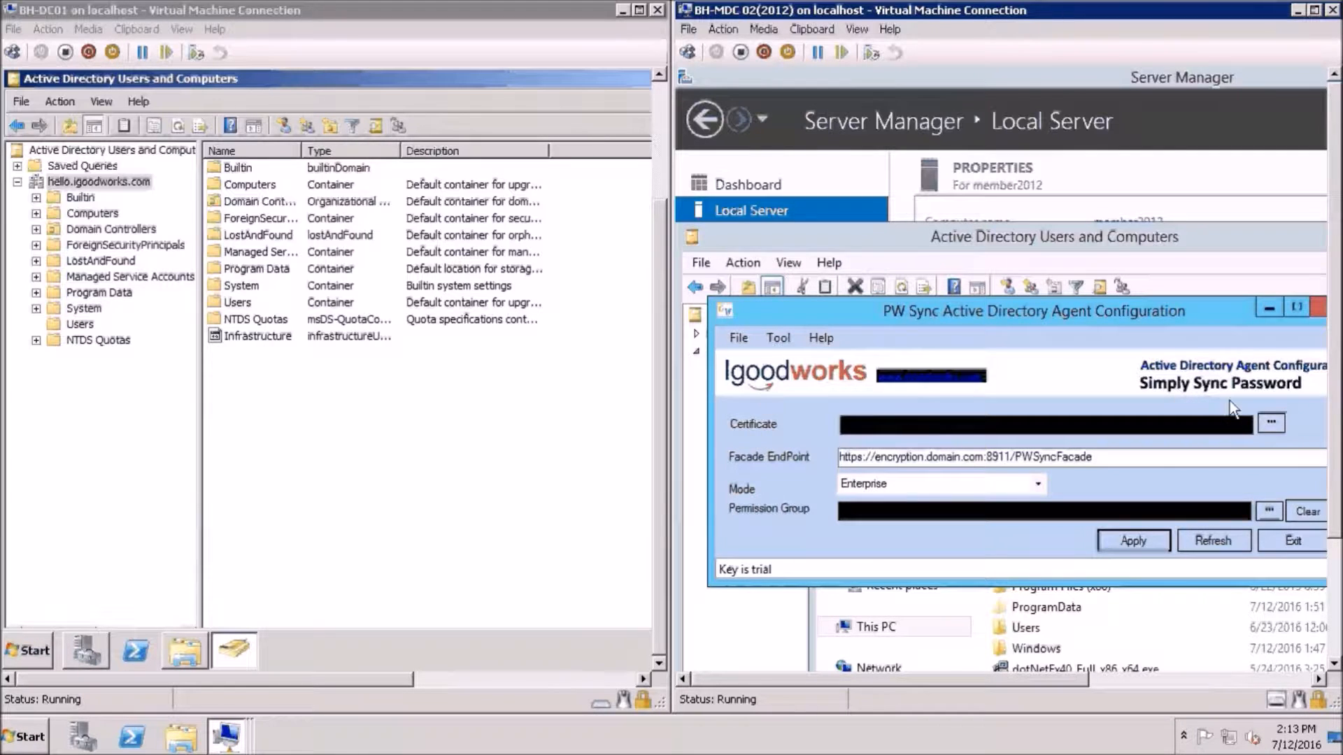
Select the pwsync.contoso.com certificate and set the agent Mode to Hosting
click(1272, 422)
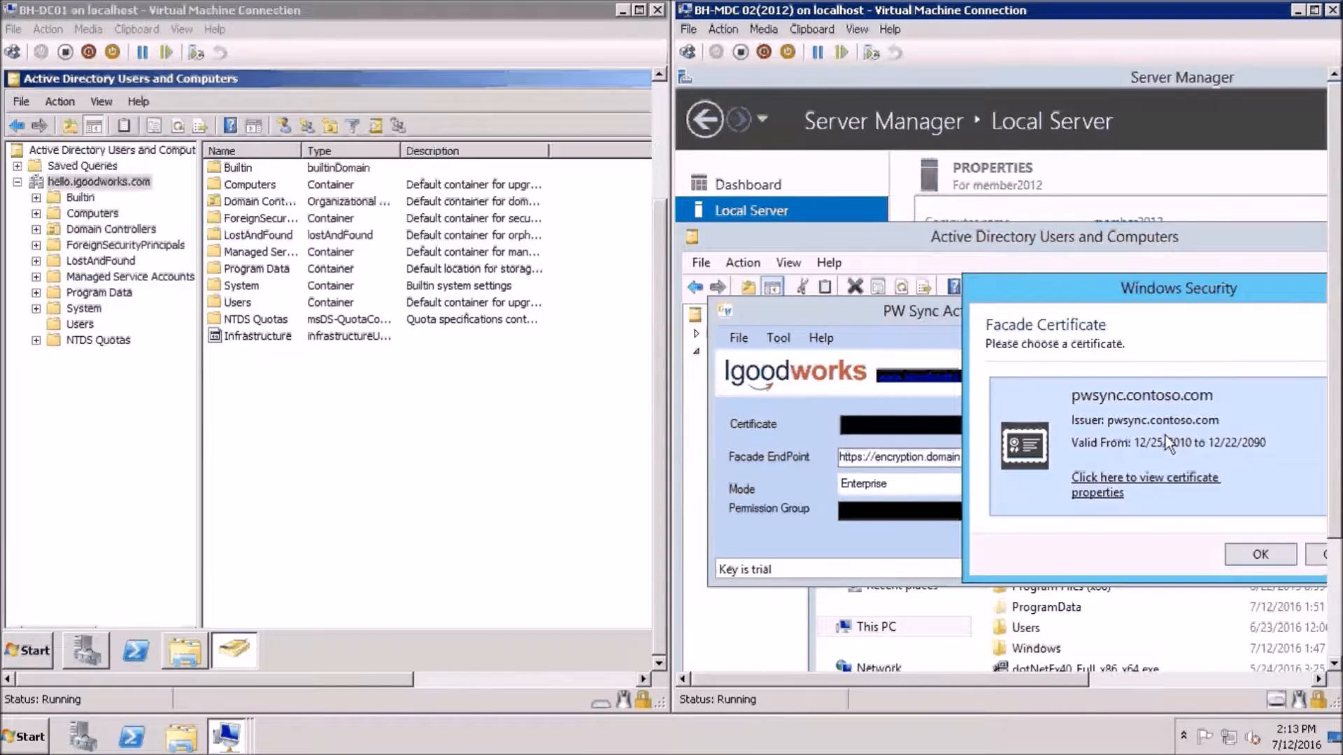
click(1231, 552)
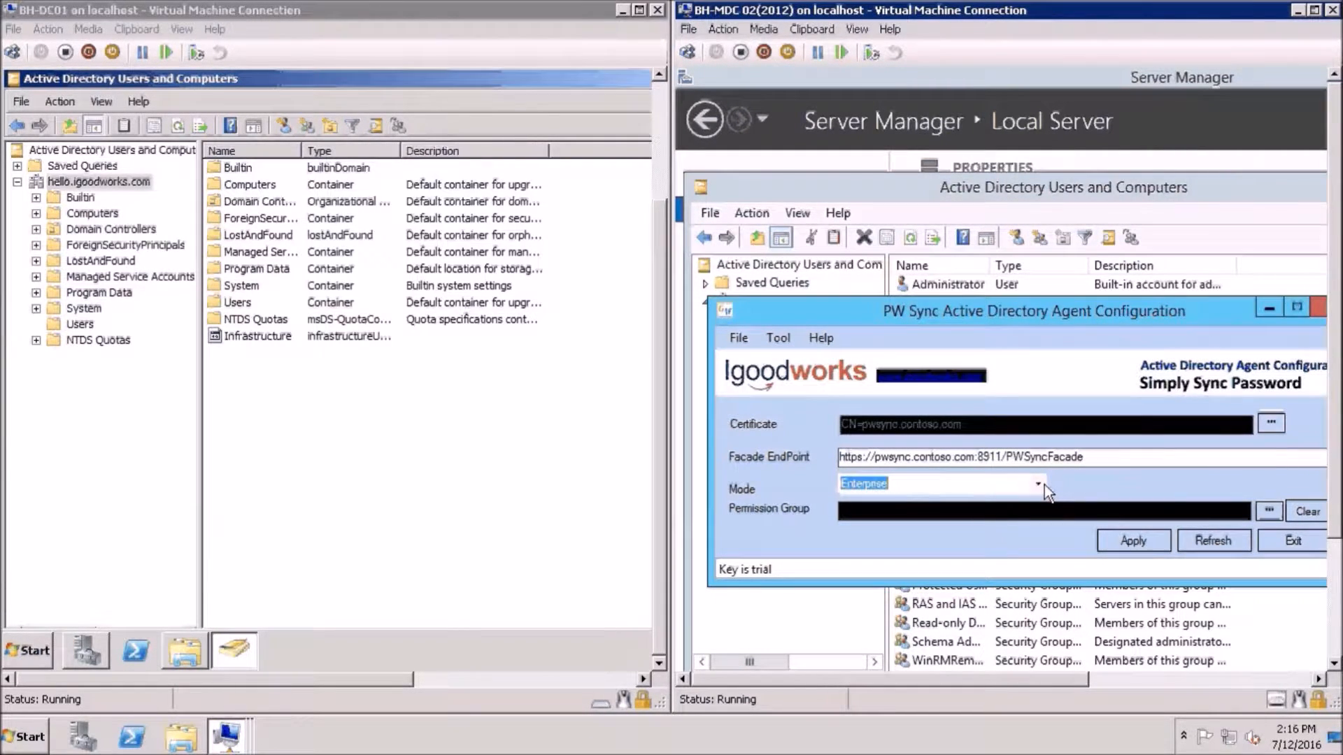
click(1043, 485)
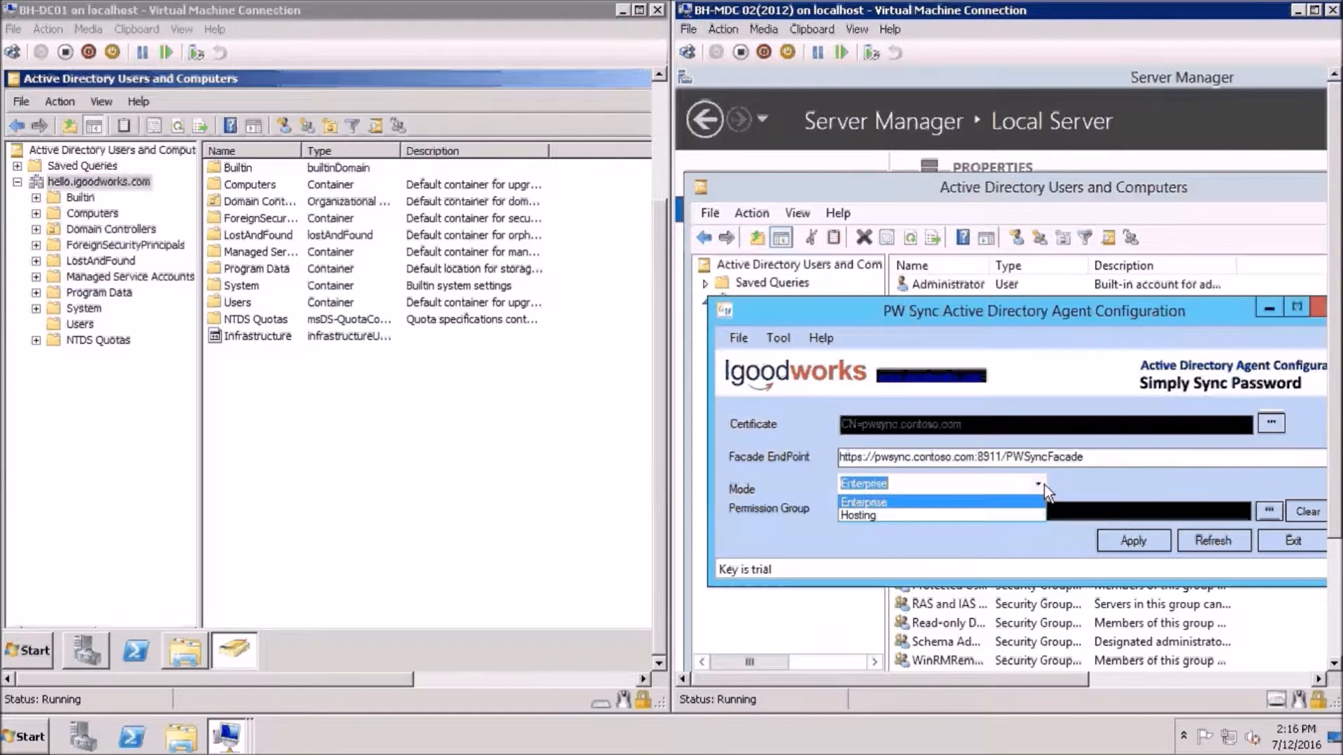
click(993, 515)
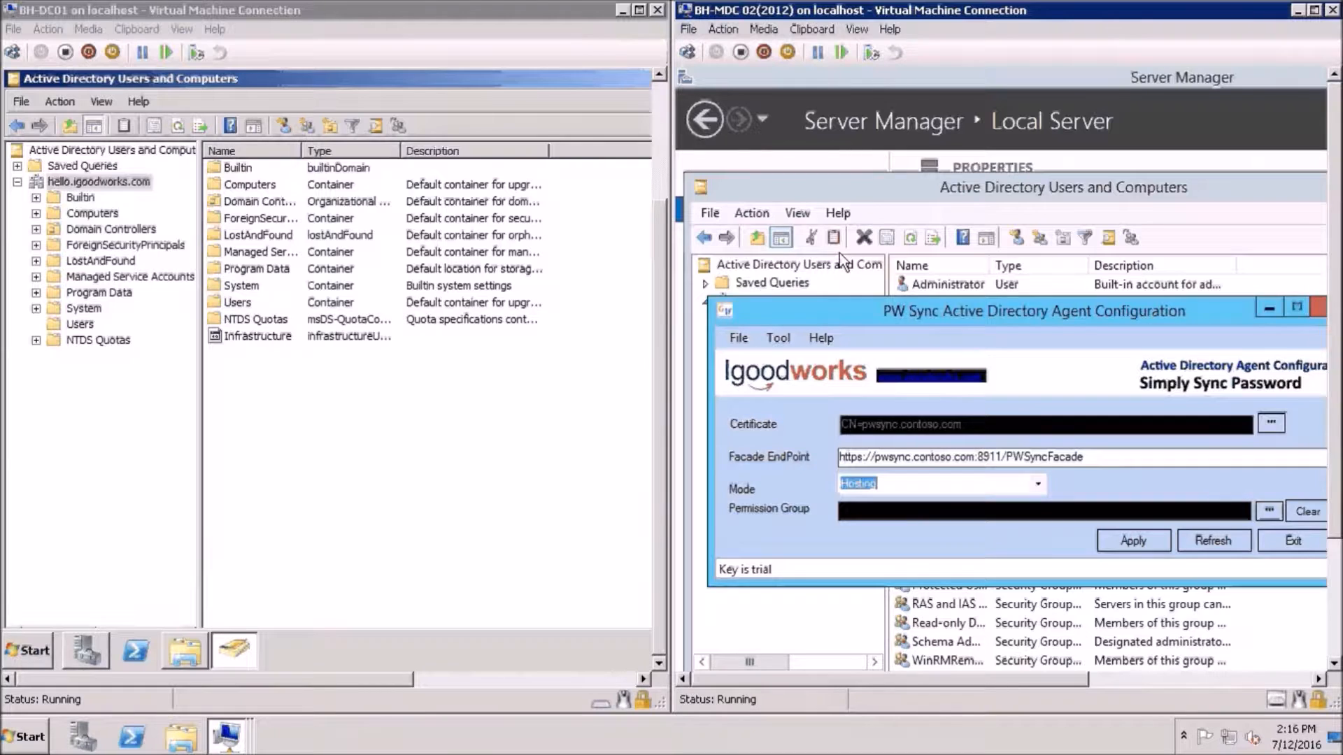
click(839, 198)
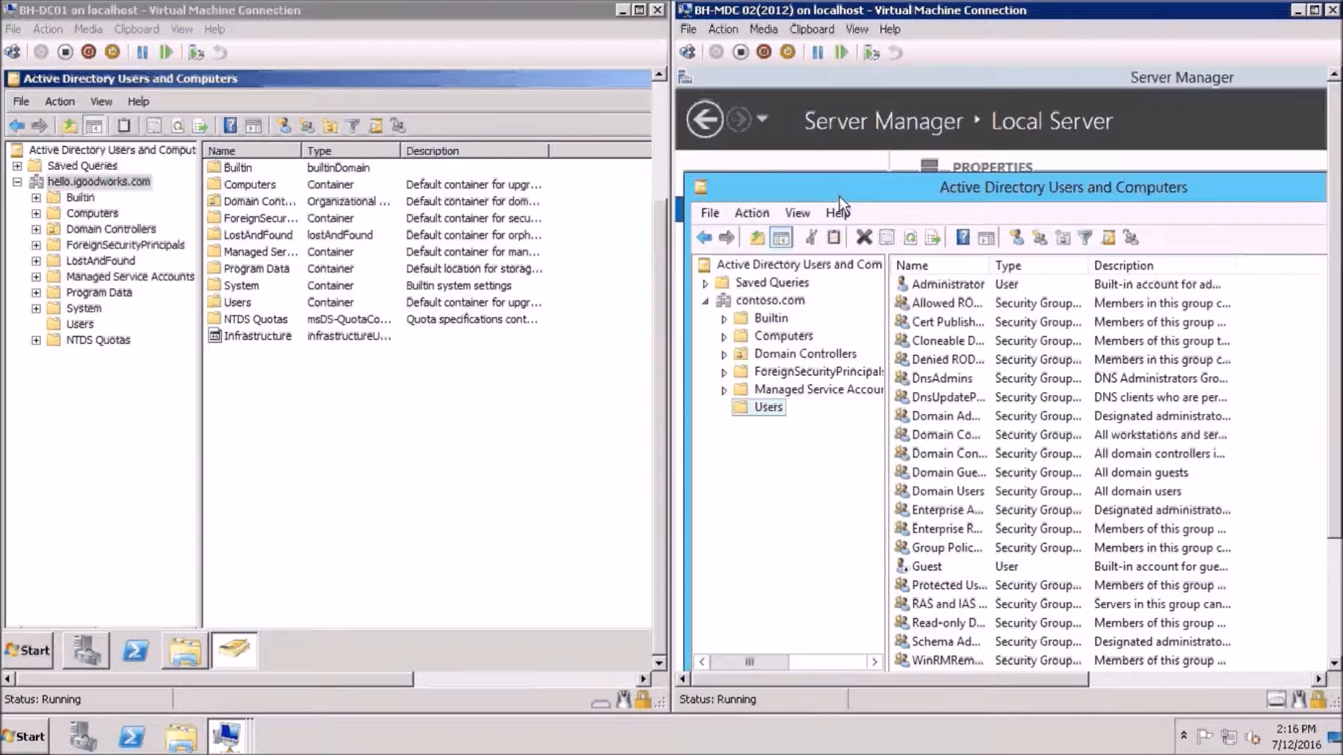
Create an organizational unit named SGroup under contoso.com
click(782, 301)
right_click(783, 301)
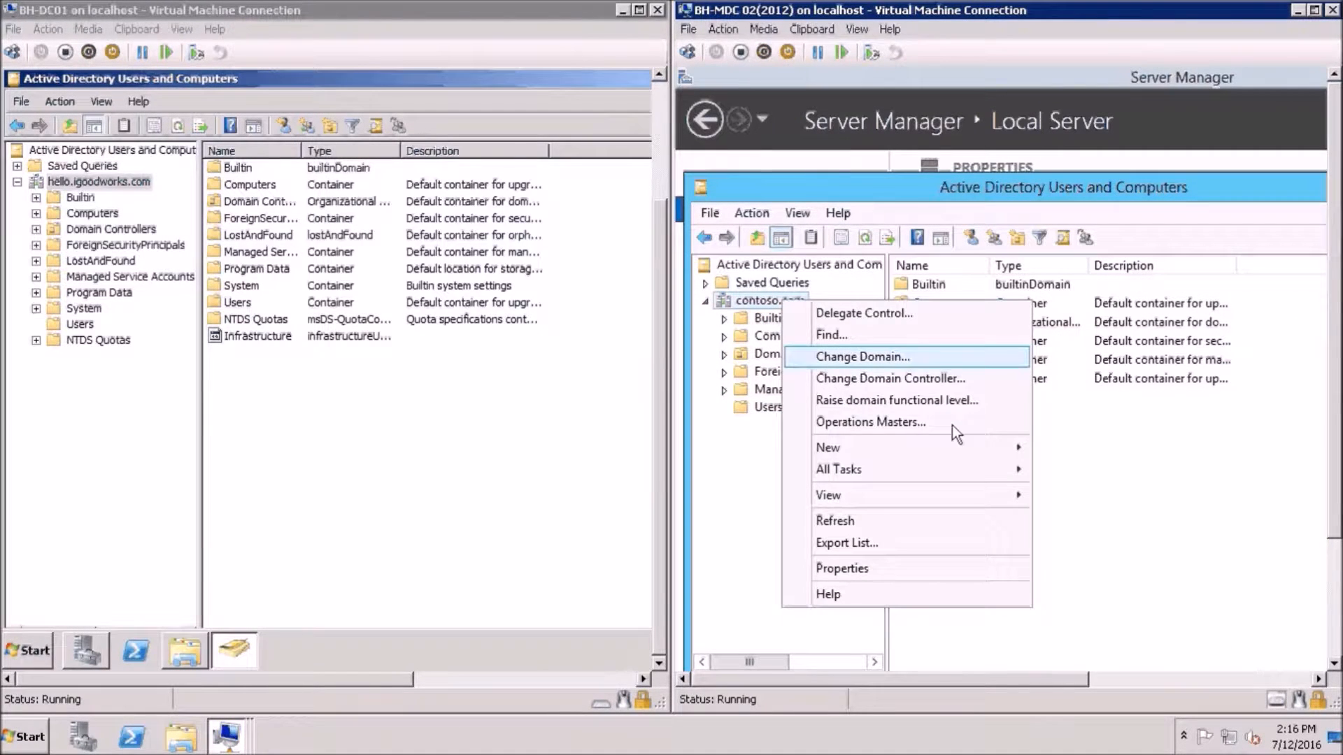
mouse_move(968, 450)
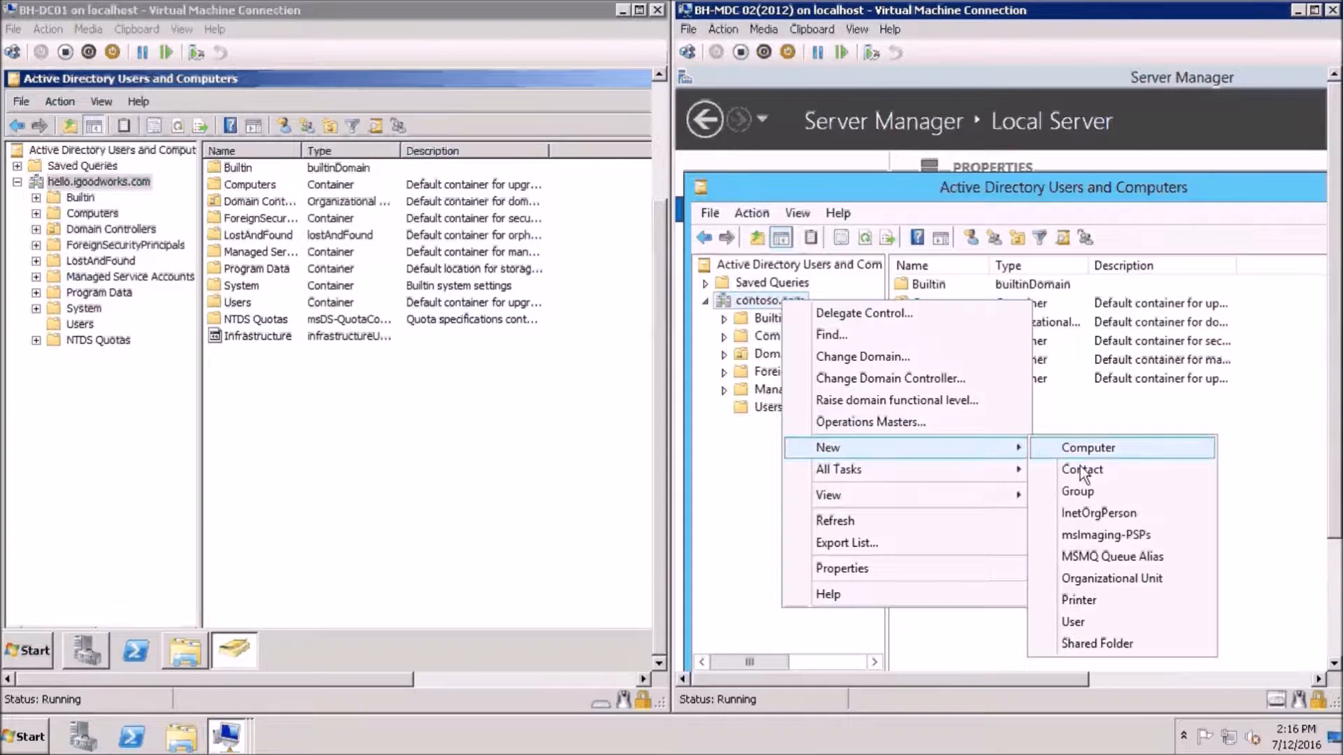
click(1105, 586)
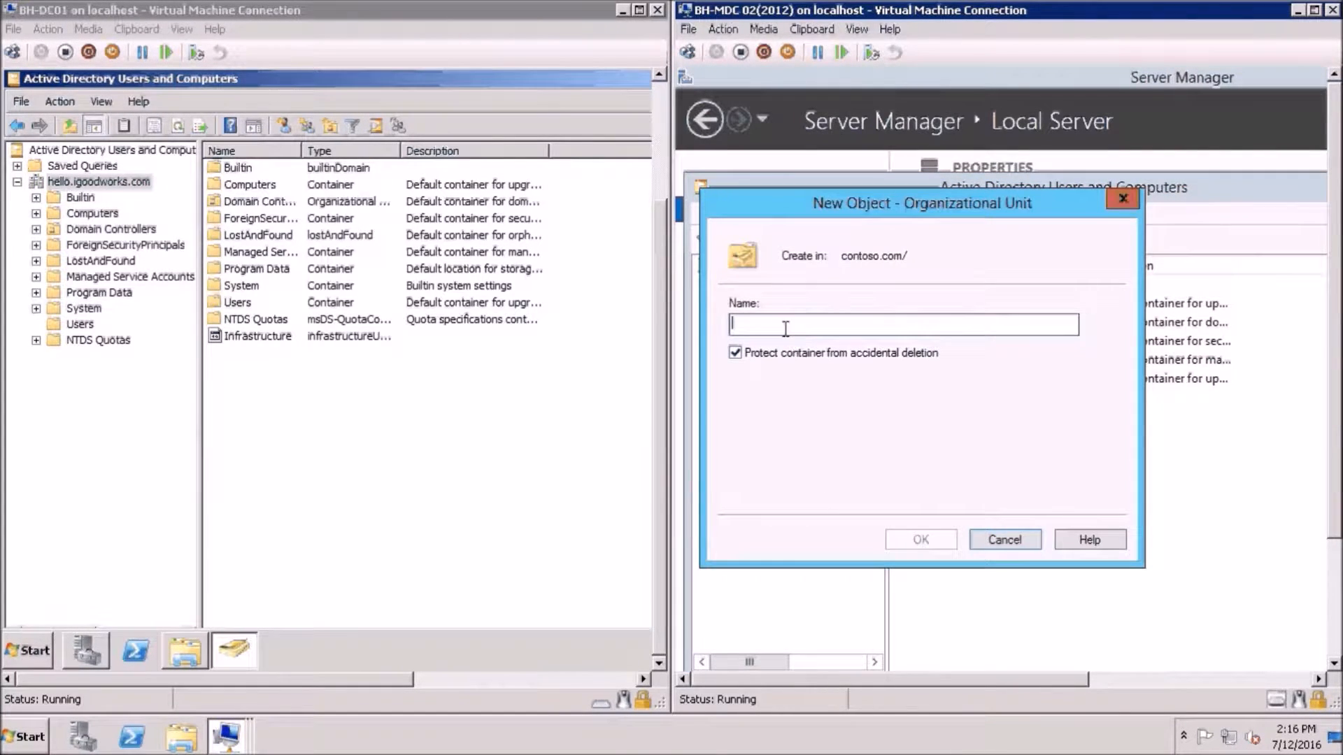
text(S)
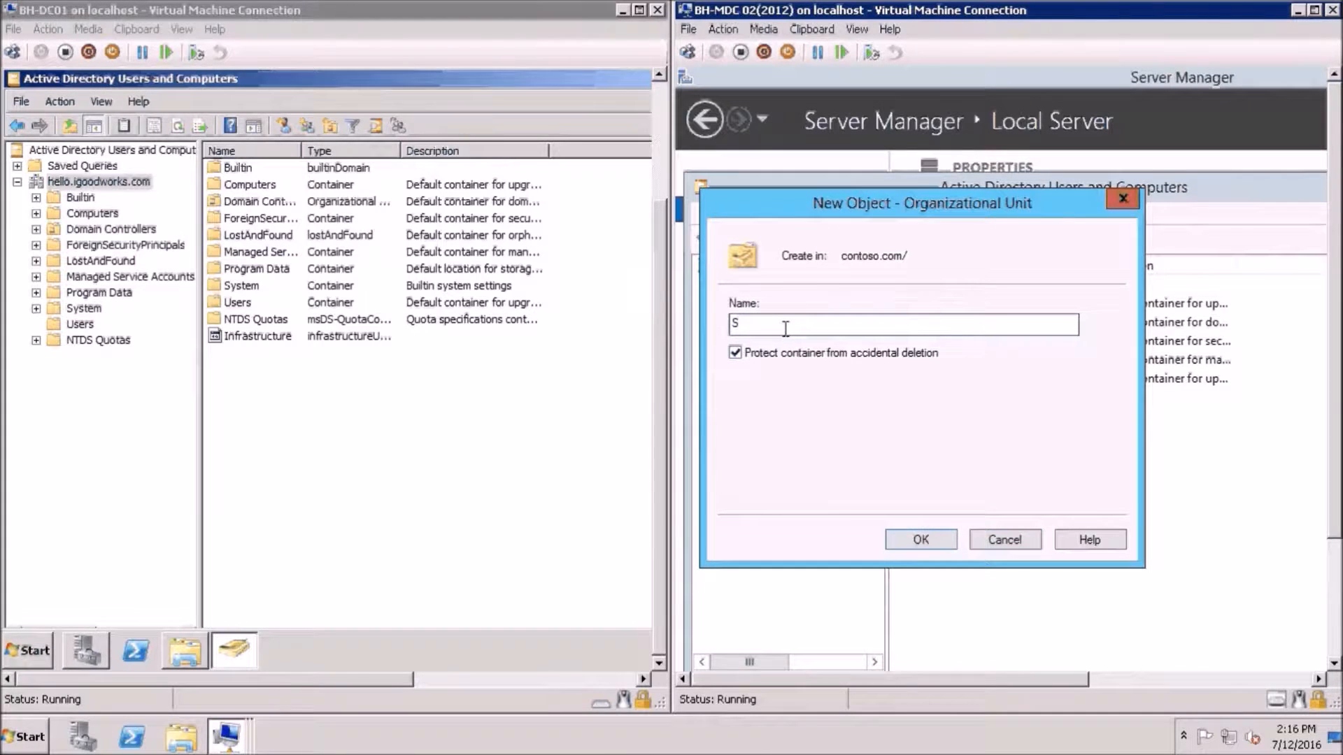
text(Group)
click(932, 542)
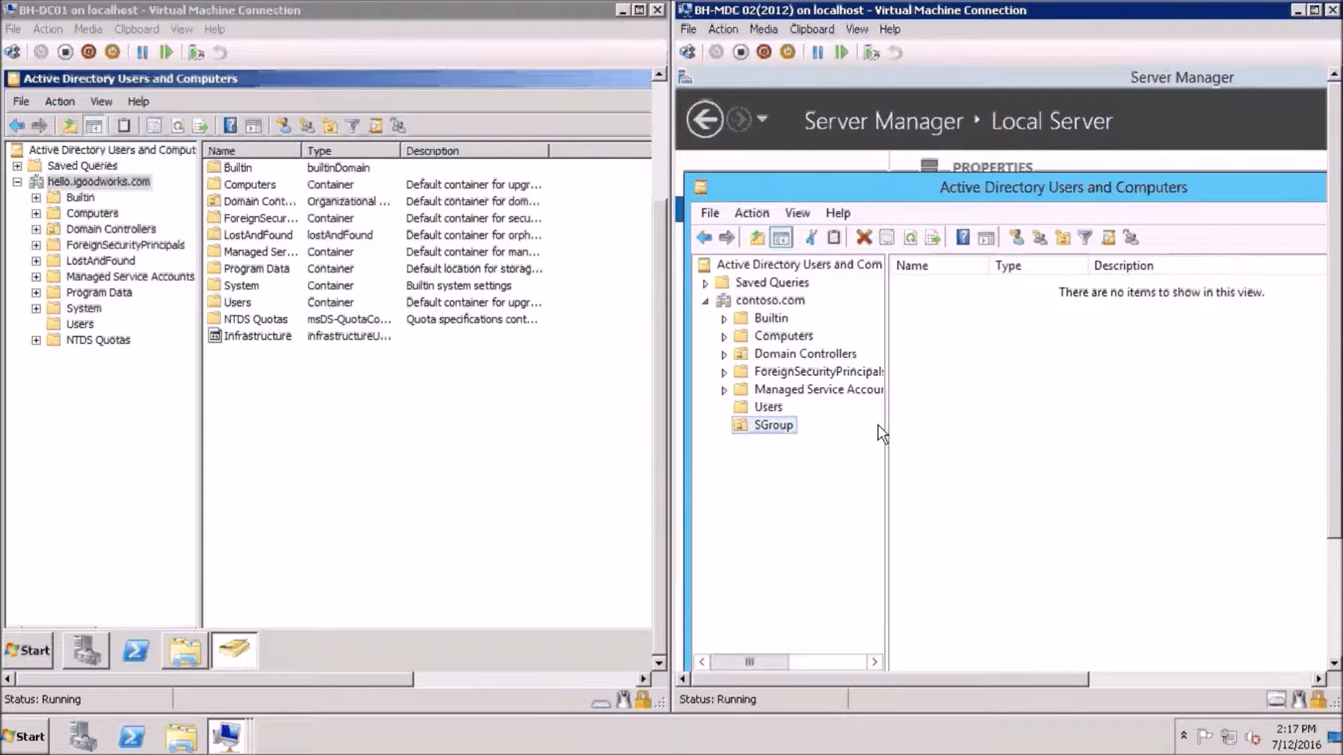
Create a new group named pwsecurity inside the SGroup unit
right_click(906, 420)
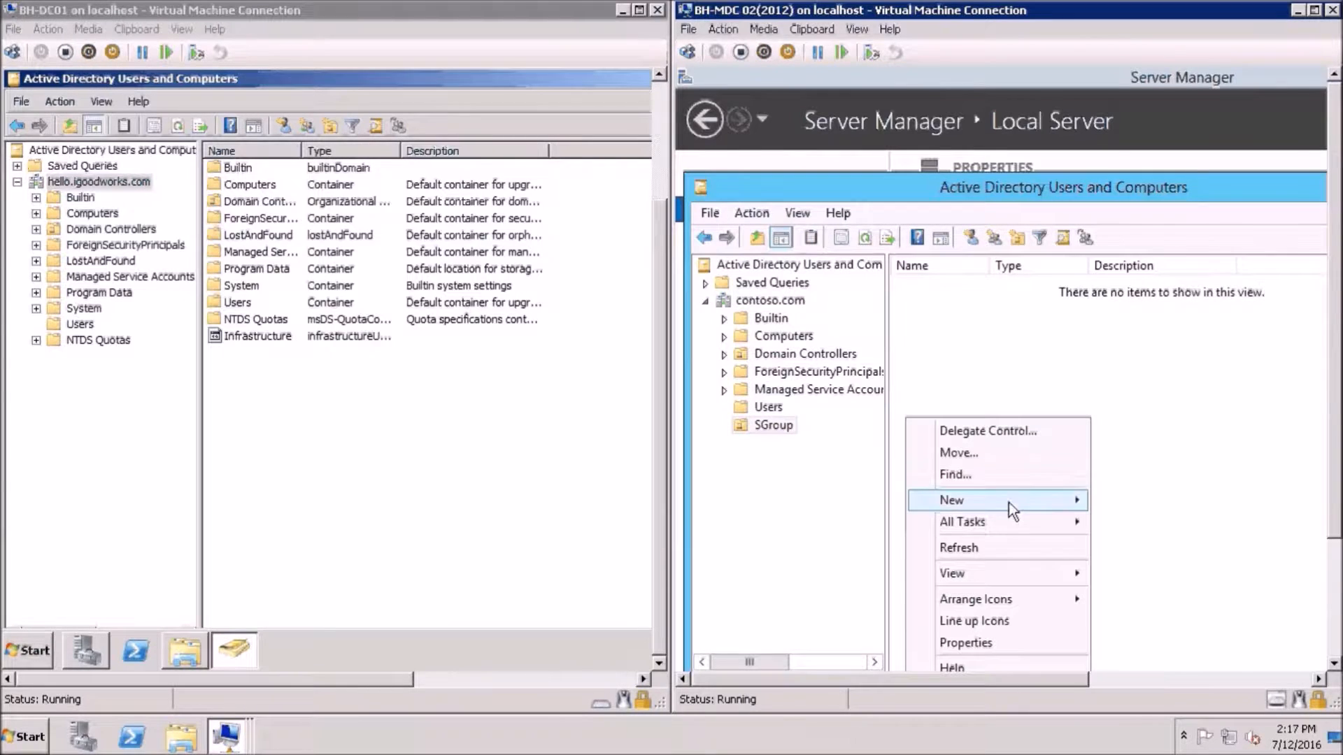
mouse_move(1010, 502)
click(1127, 543)
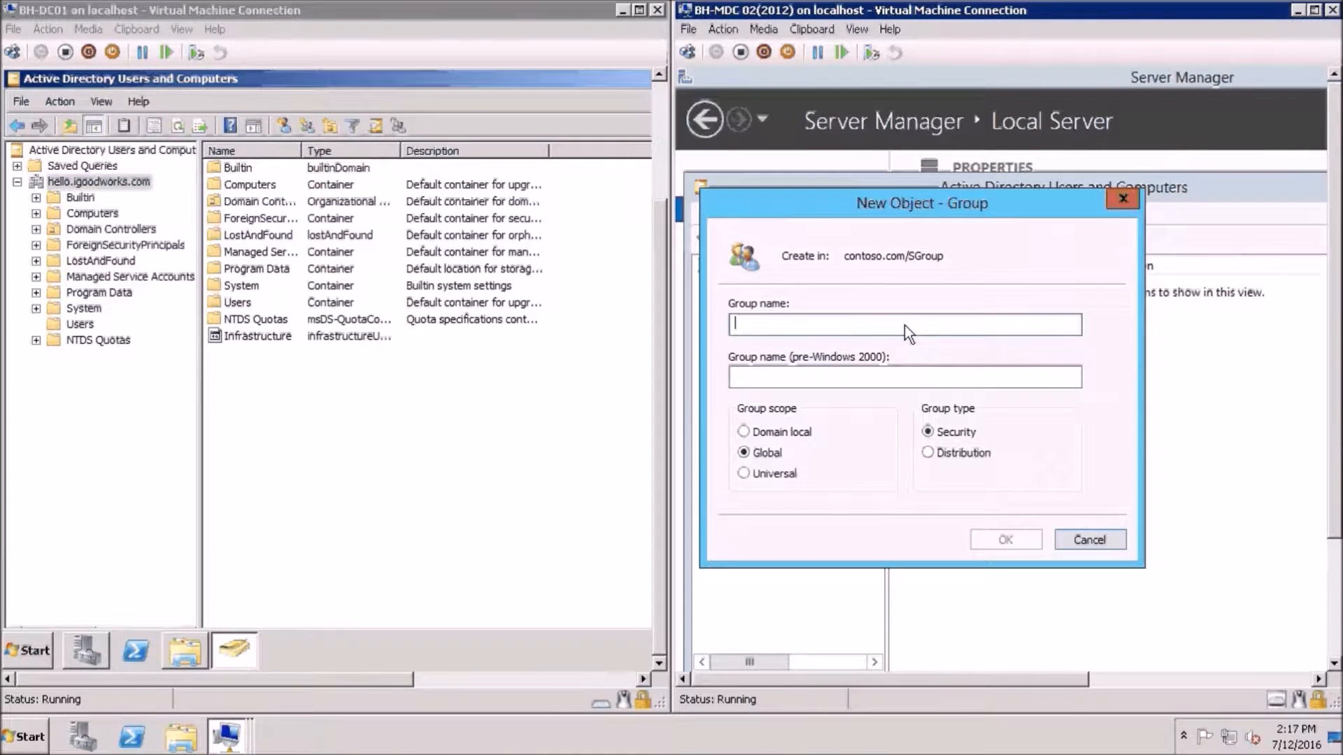
text(p)
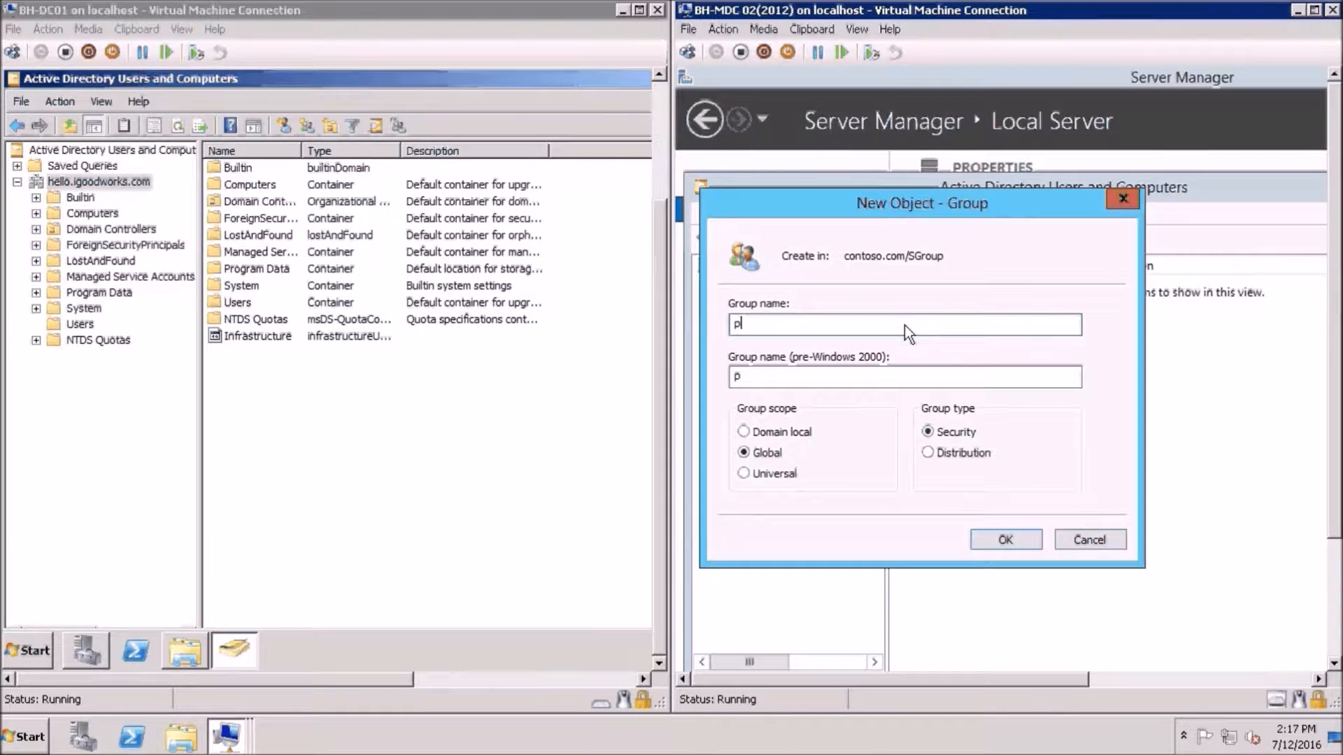
text(wsecuroty)
key(BackSpace)
key(BackSpace)
key(BackSpace)
text(ity)
click(1004, 540)
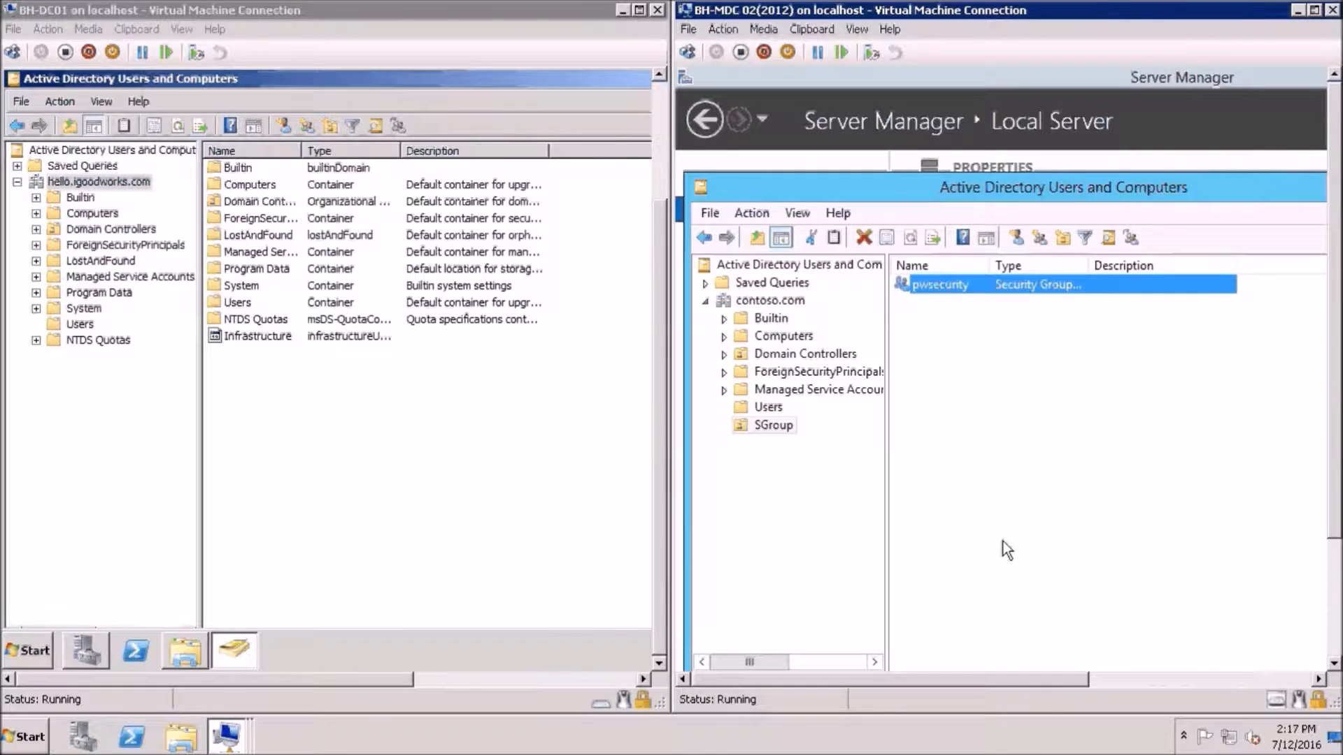
click(1334, 575)
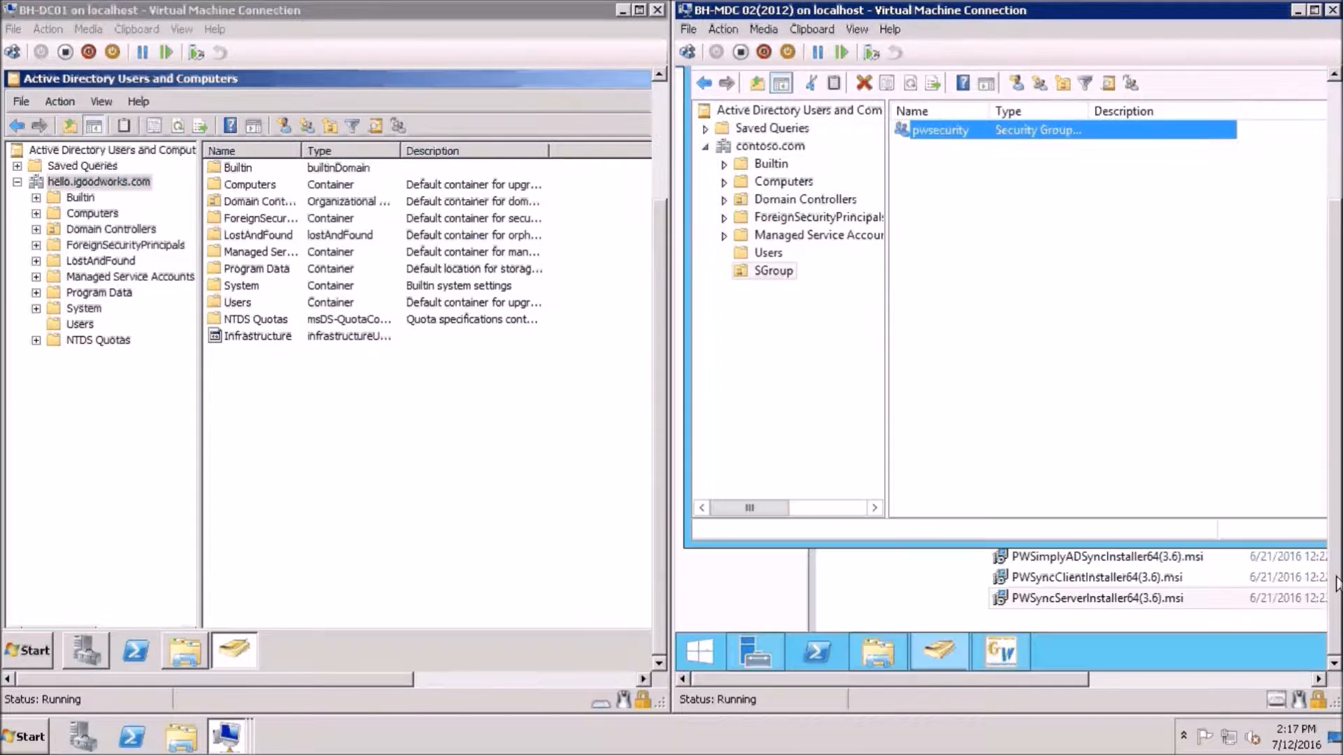
Set Permission Group to CN=pwsecurity under OU=SGroup and apply the agent settings
click(1013, 652)
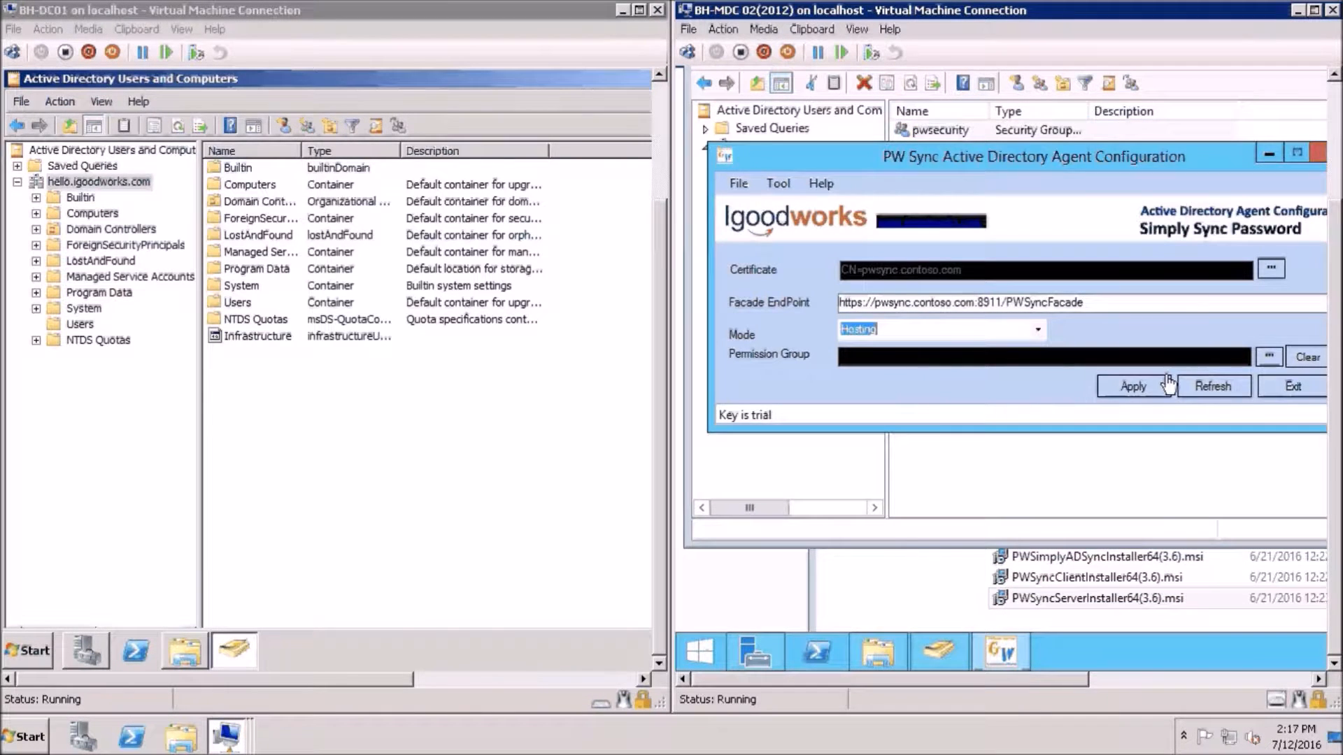
click(1267, 358)
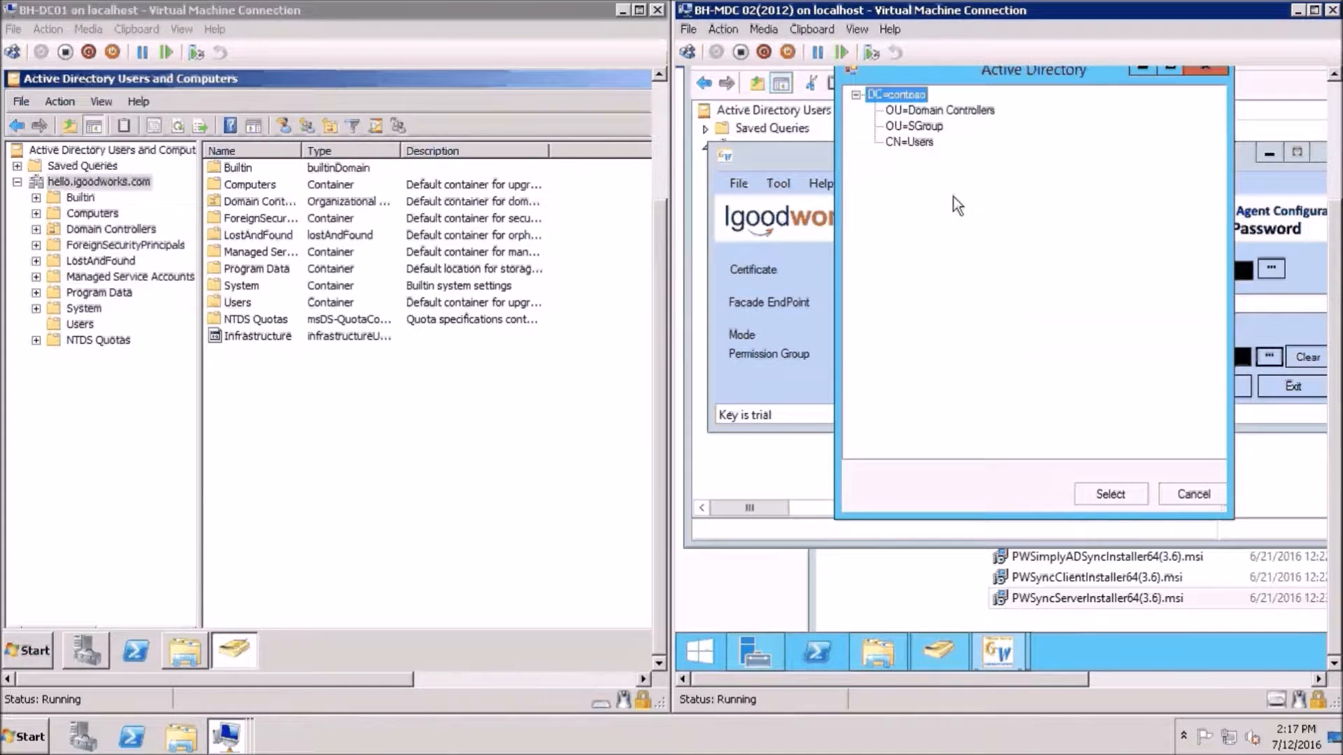
double_click(914, 130)
click(921, 142)
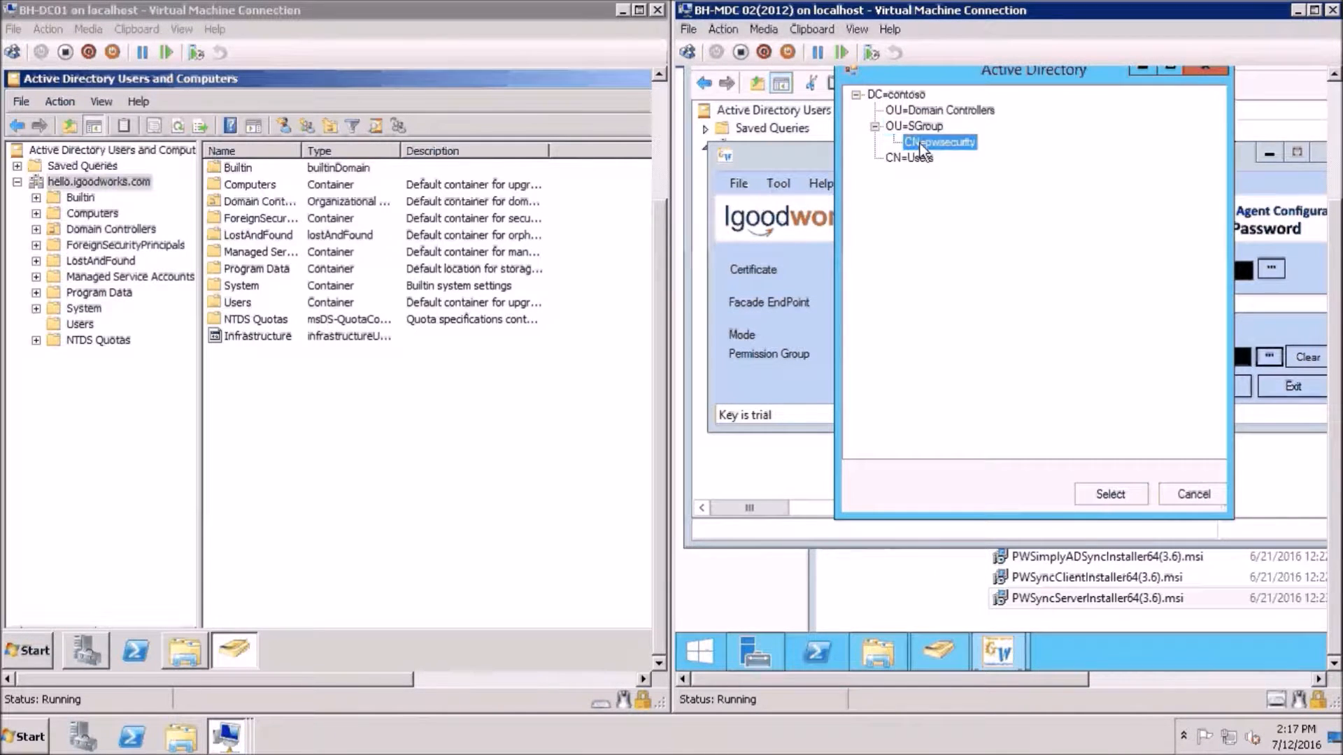
click(1111, 494)
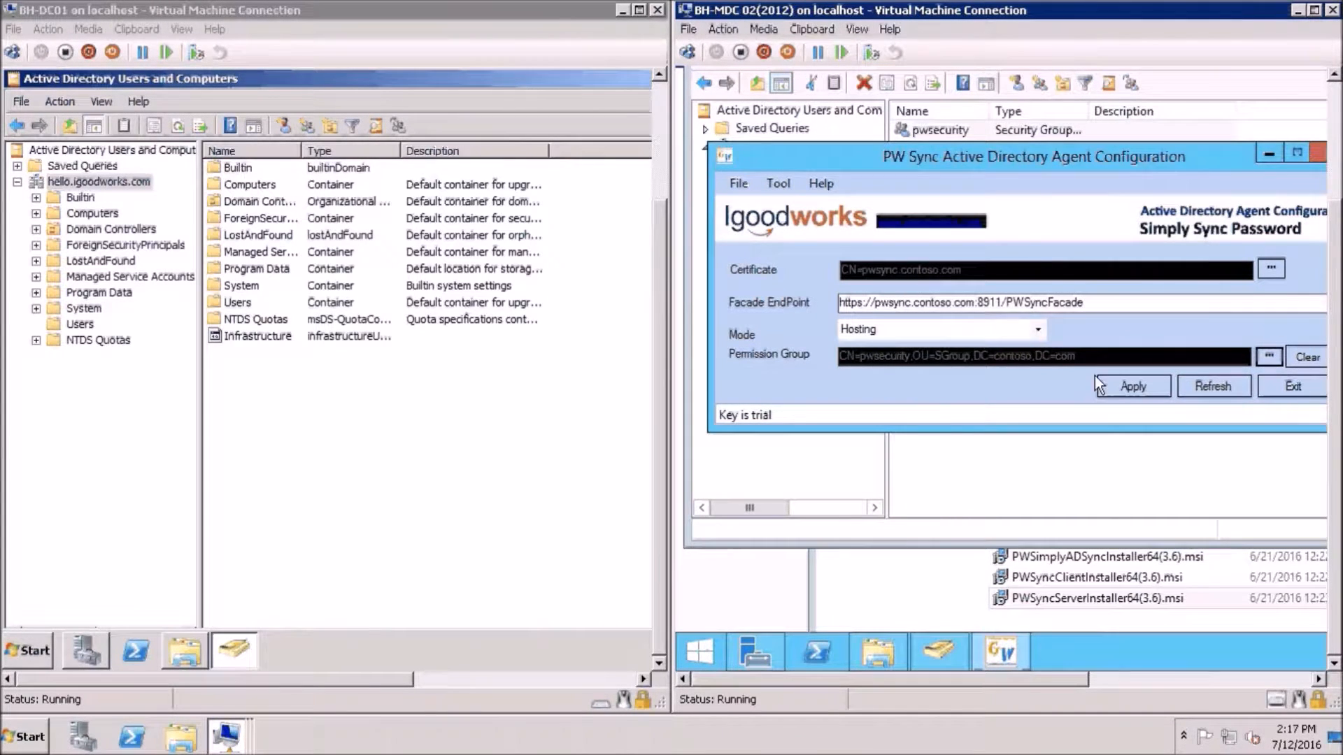
click(1113, 388)
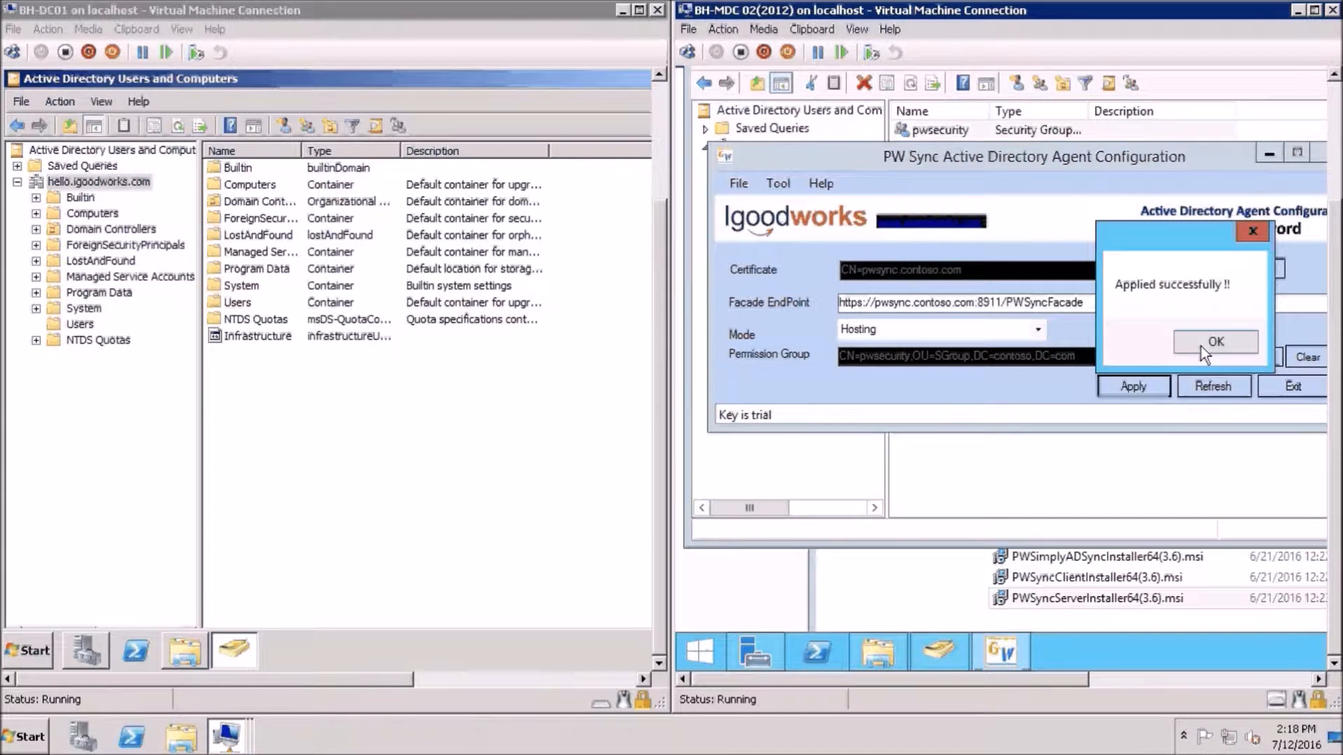
click(1201, 346)
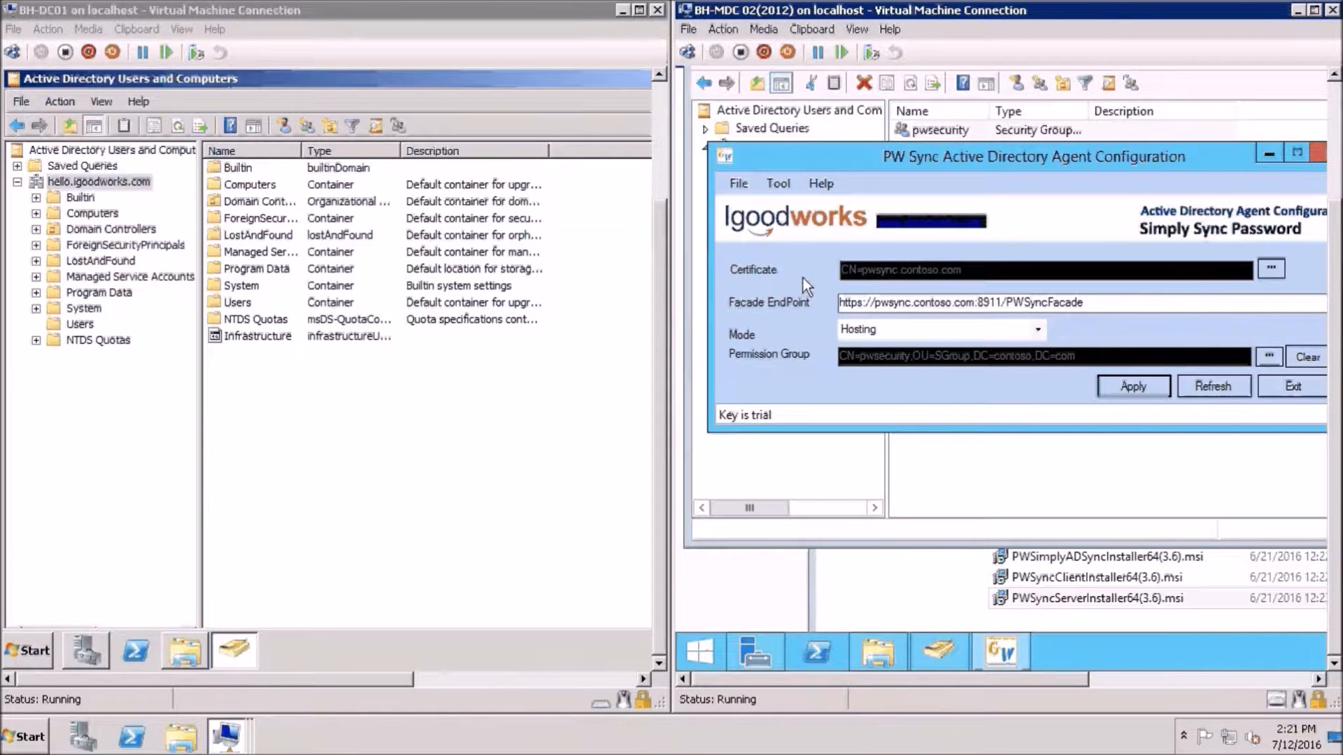
Review the product registration and client site licence key dialogs without changing them
click(779, 187)
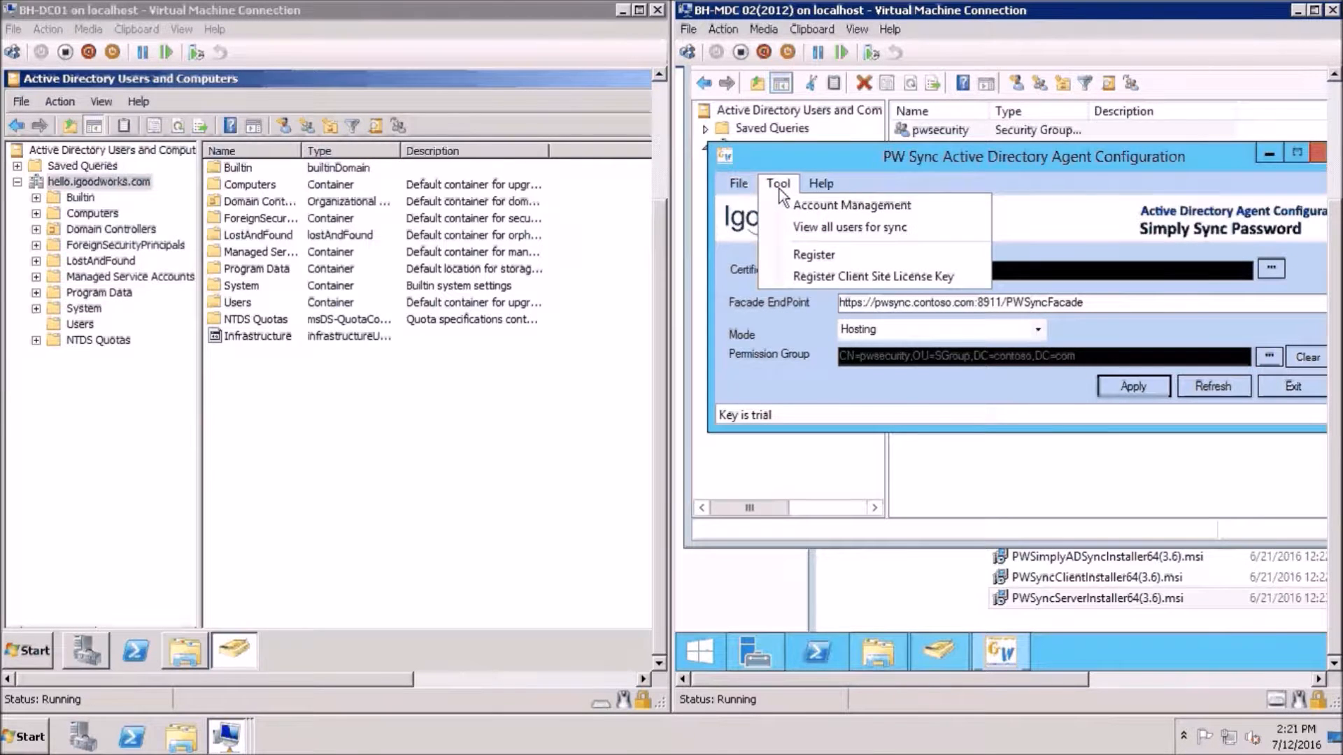
click(798, 256)
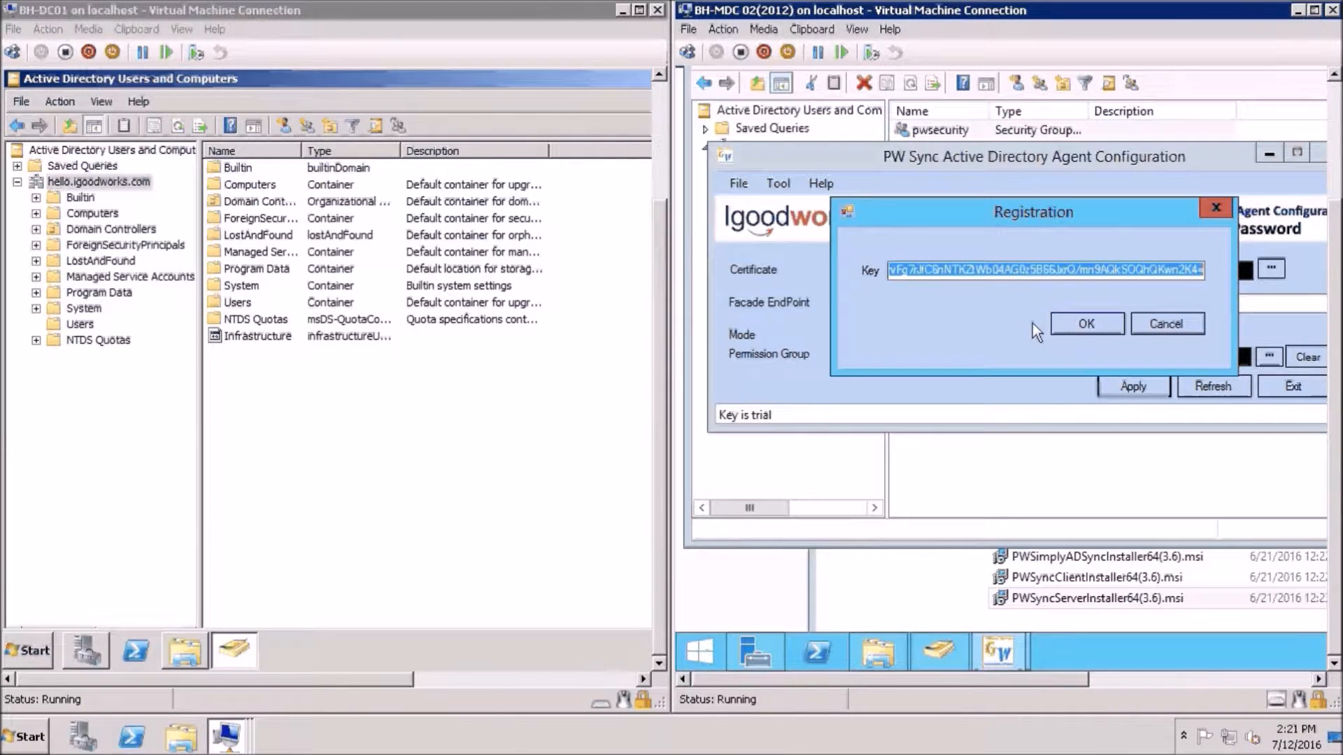
click(1147, 336)
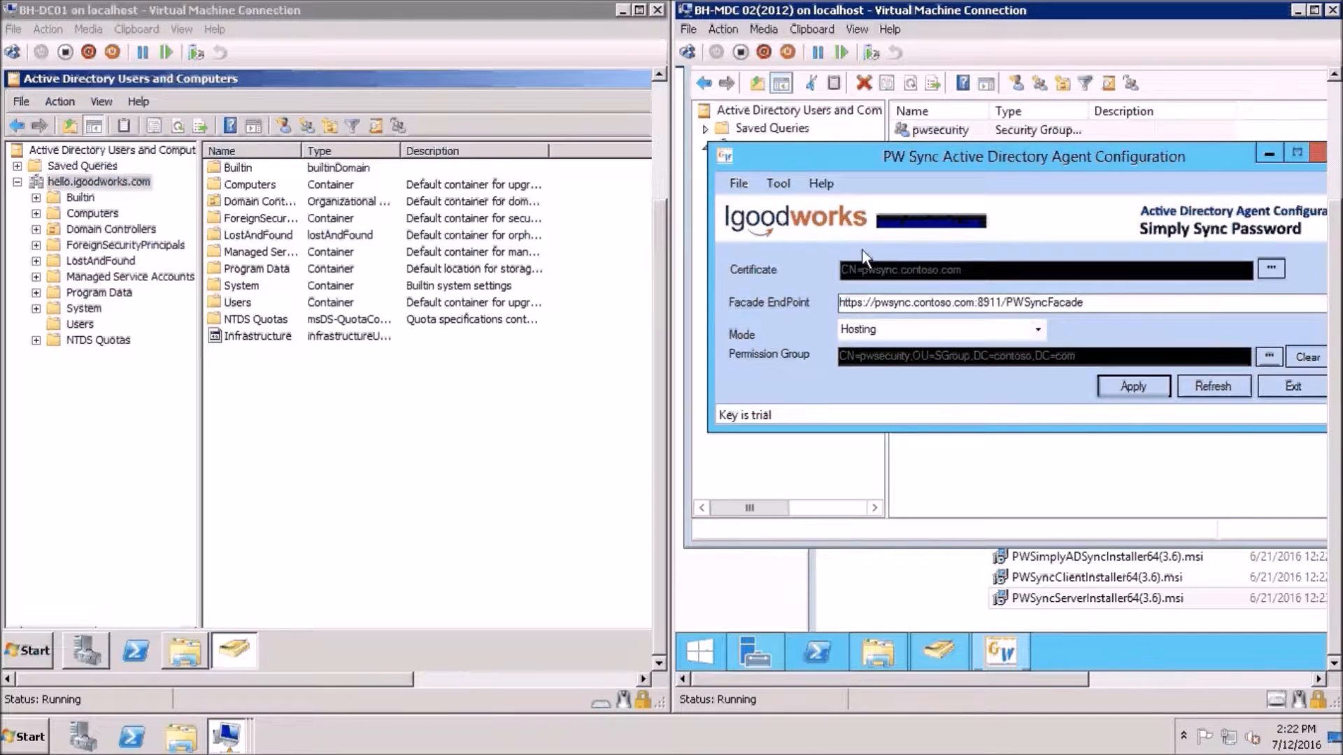
click(776, 184)
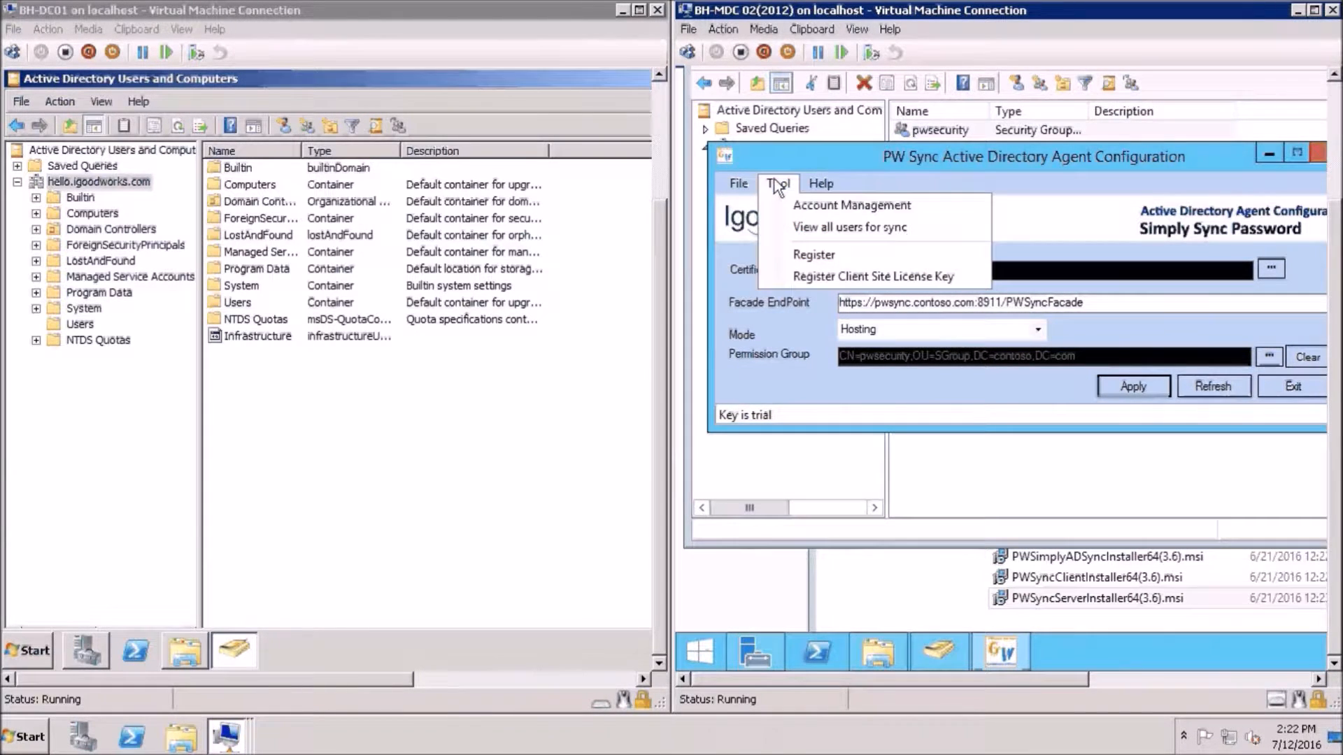
click(832, 277)
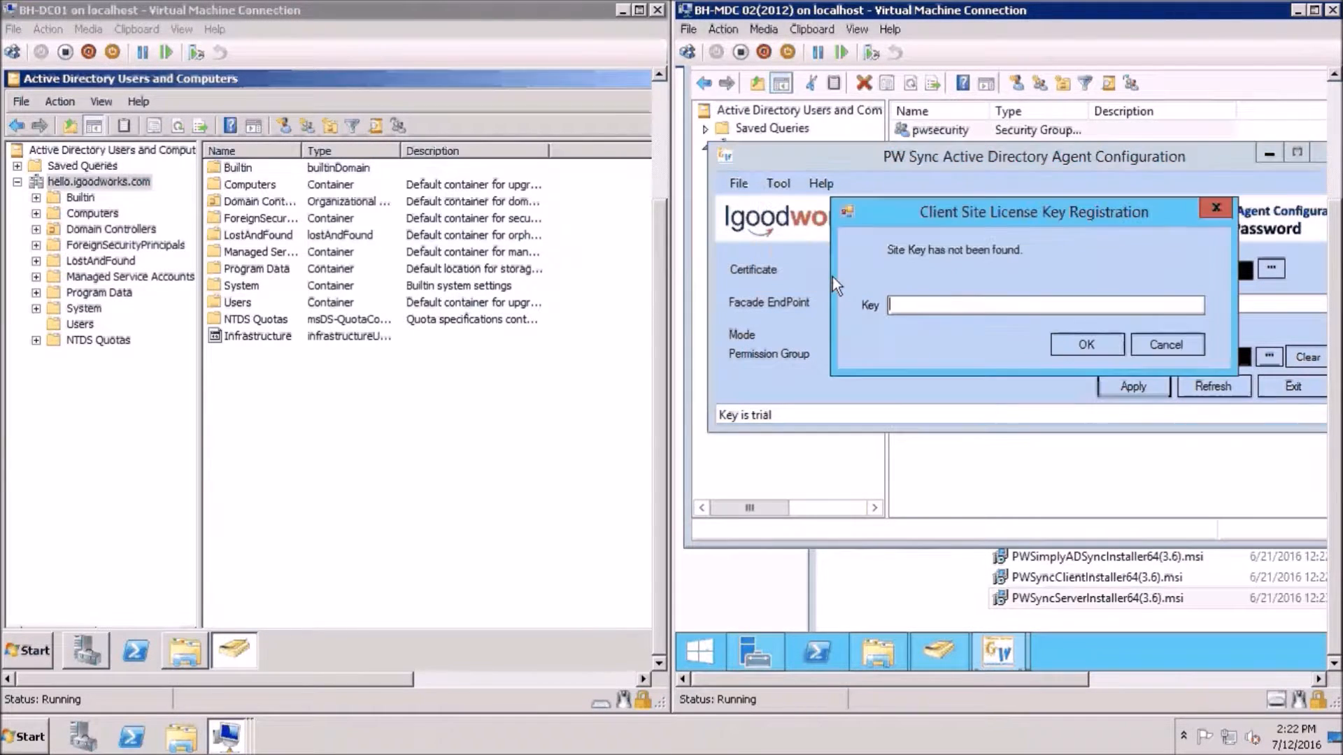
click(1142, 344)
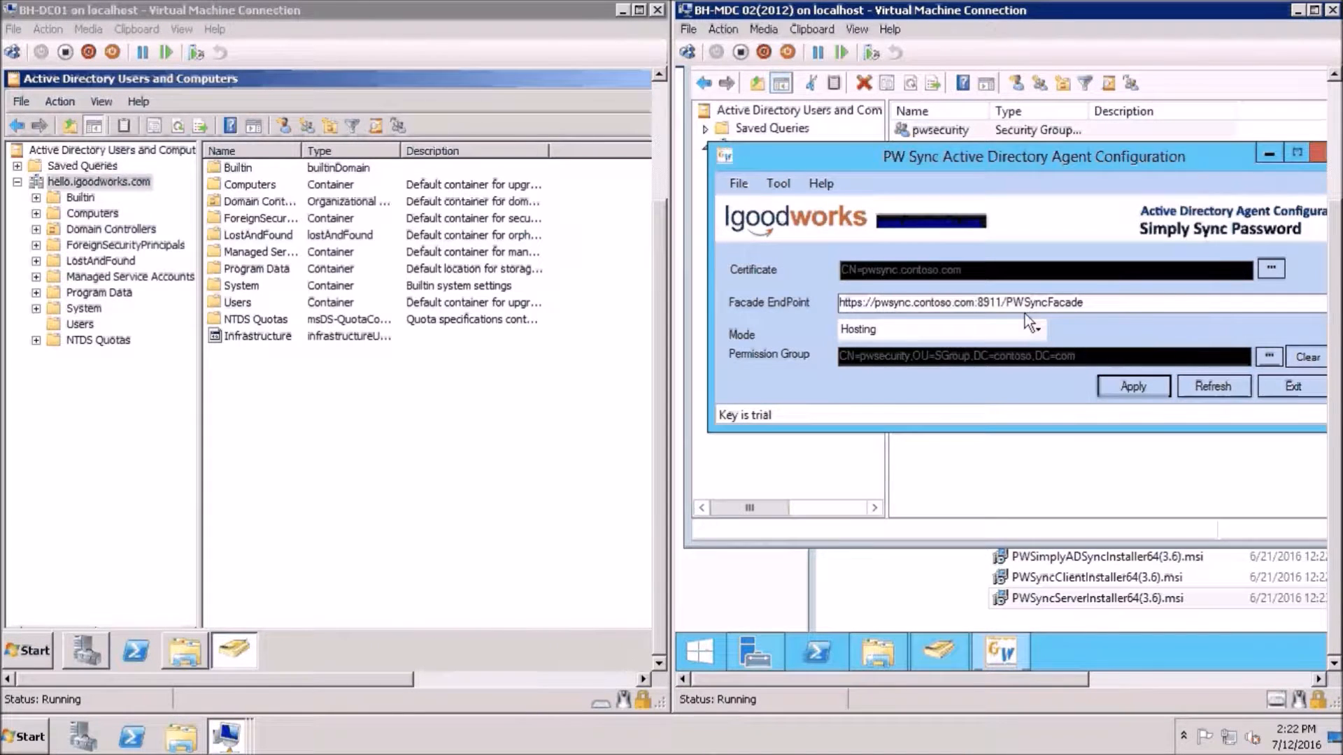
click(781, 180)
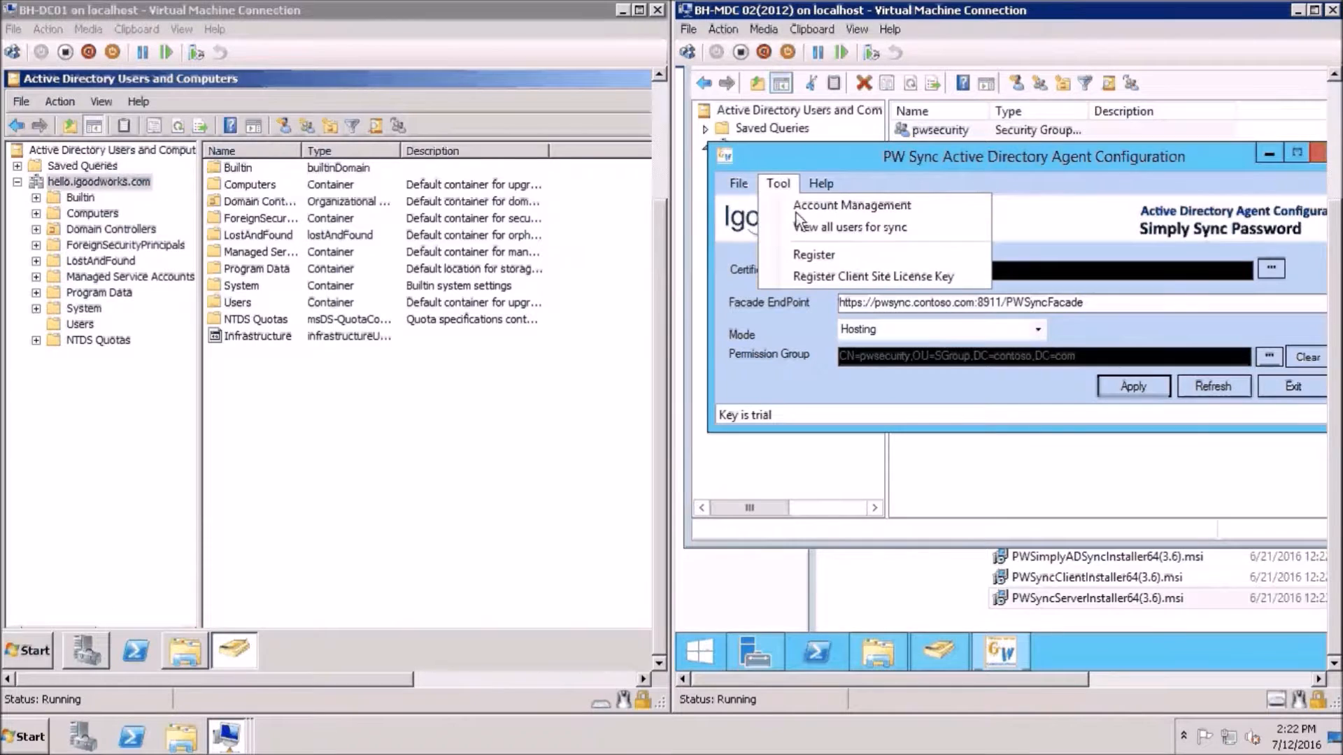
click(808, 250)
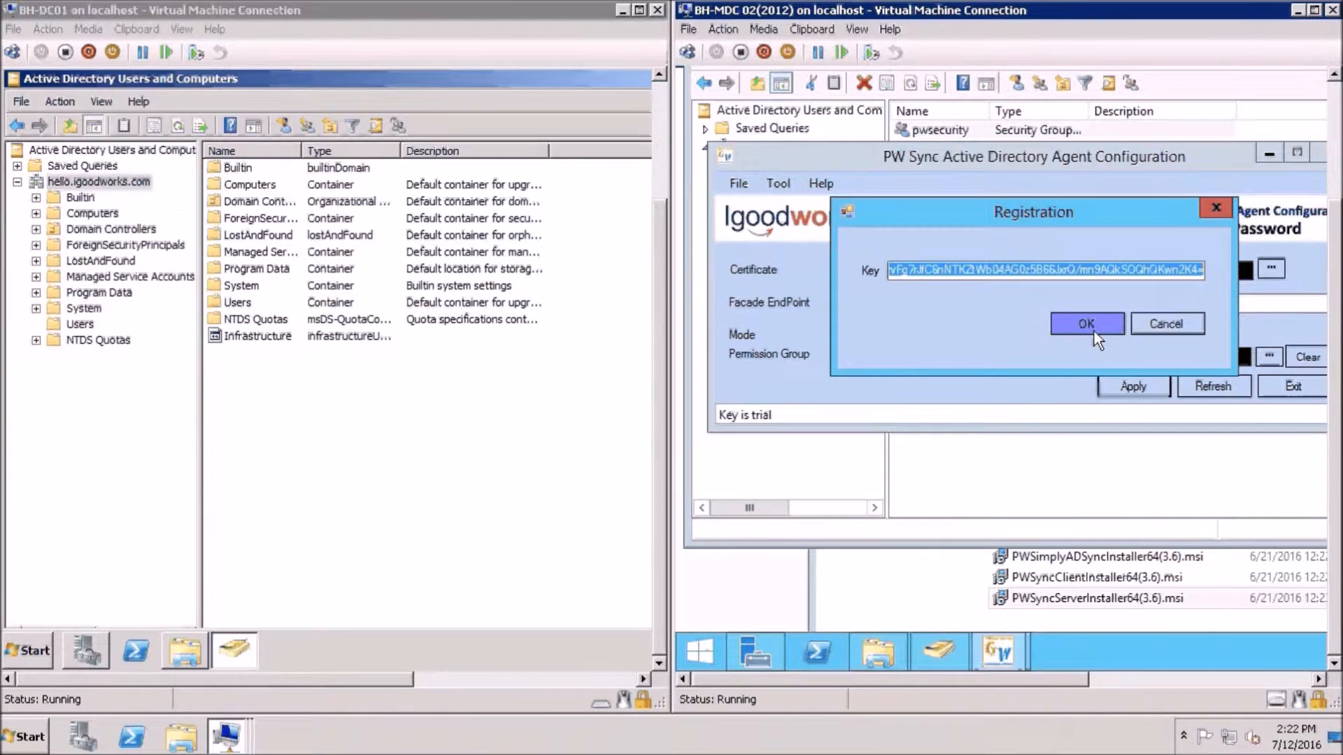
click(1164, 327)
Apply the agent configuration again and dismiss the success message
click(1131, 389)
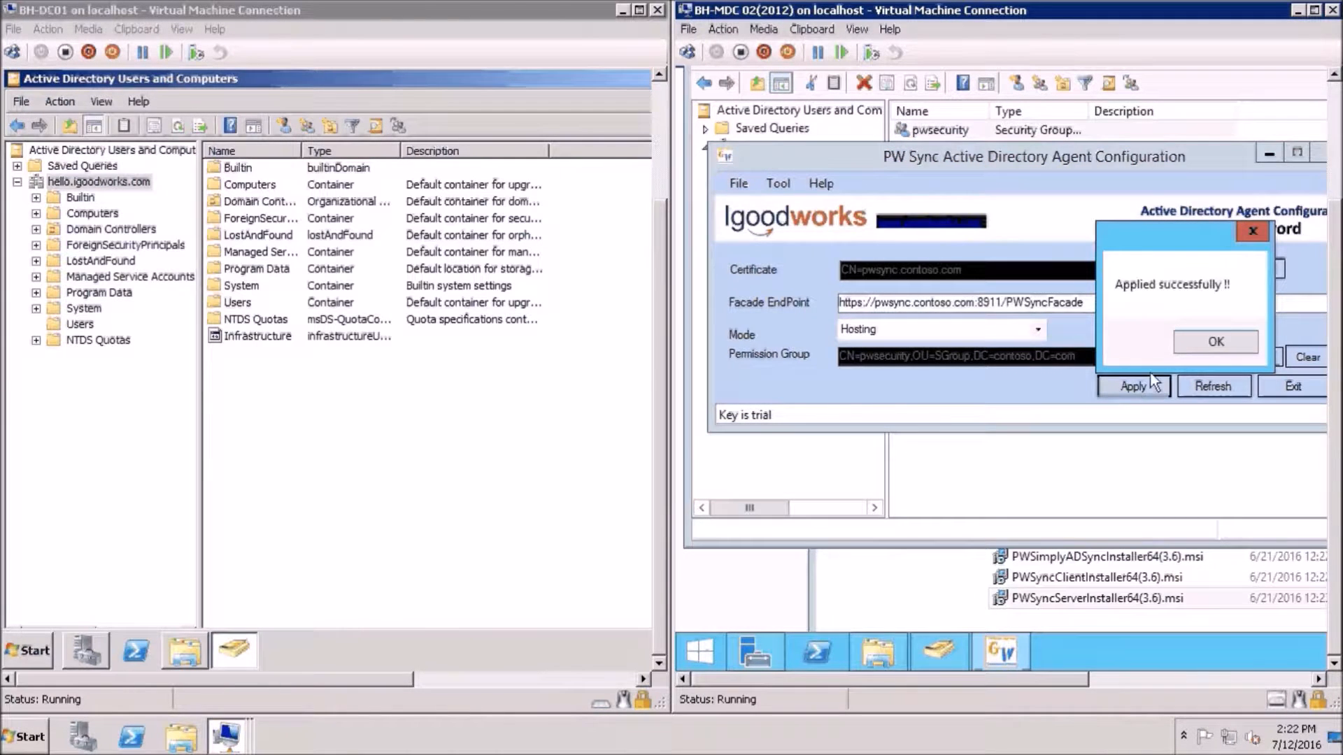
click(1189, 346)
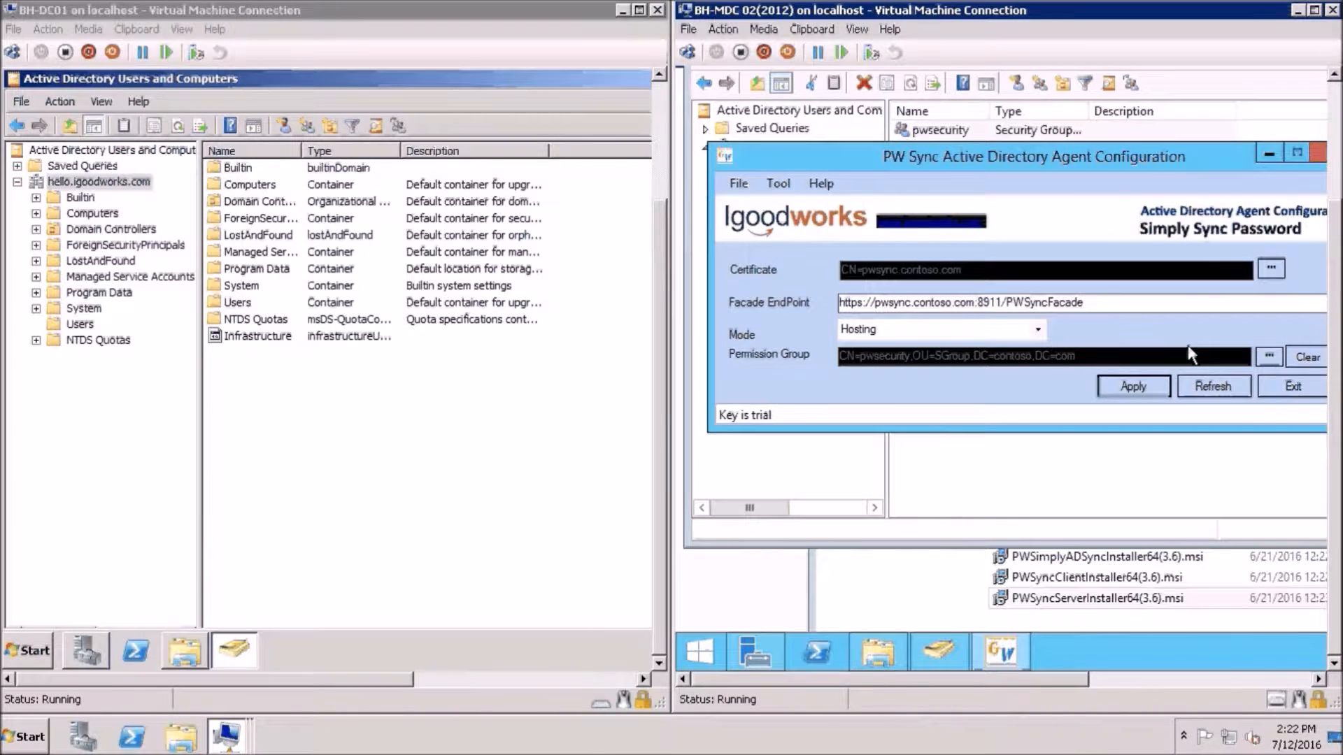
click(778, 184)
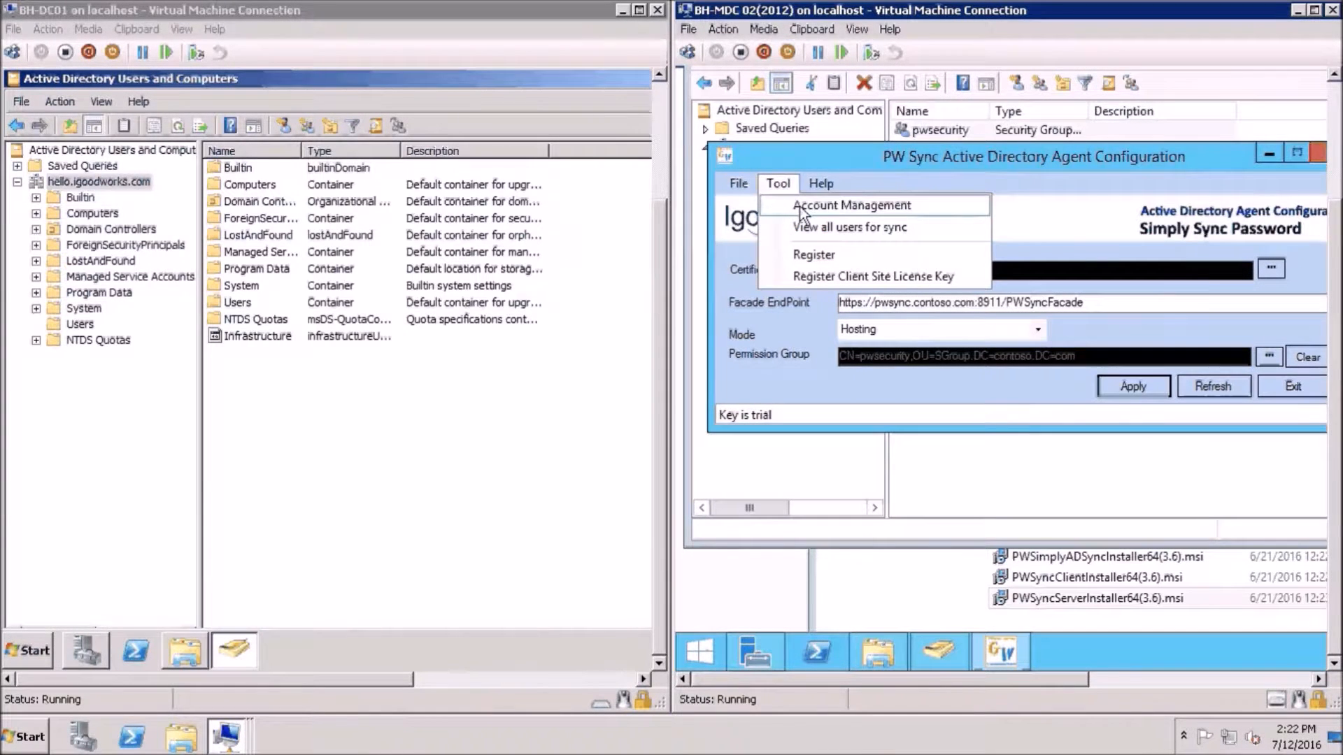
Open Account Management from the Tool menu and start a blank New User form
click(800, 207)
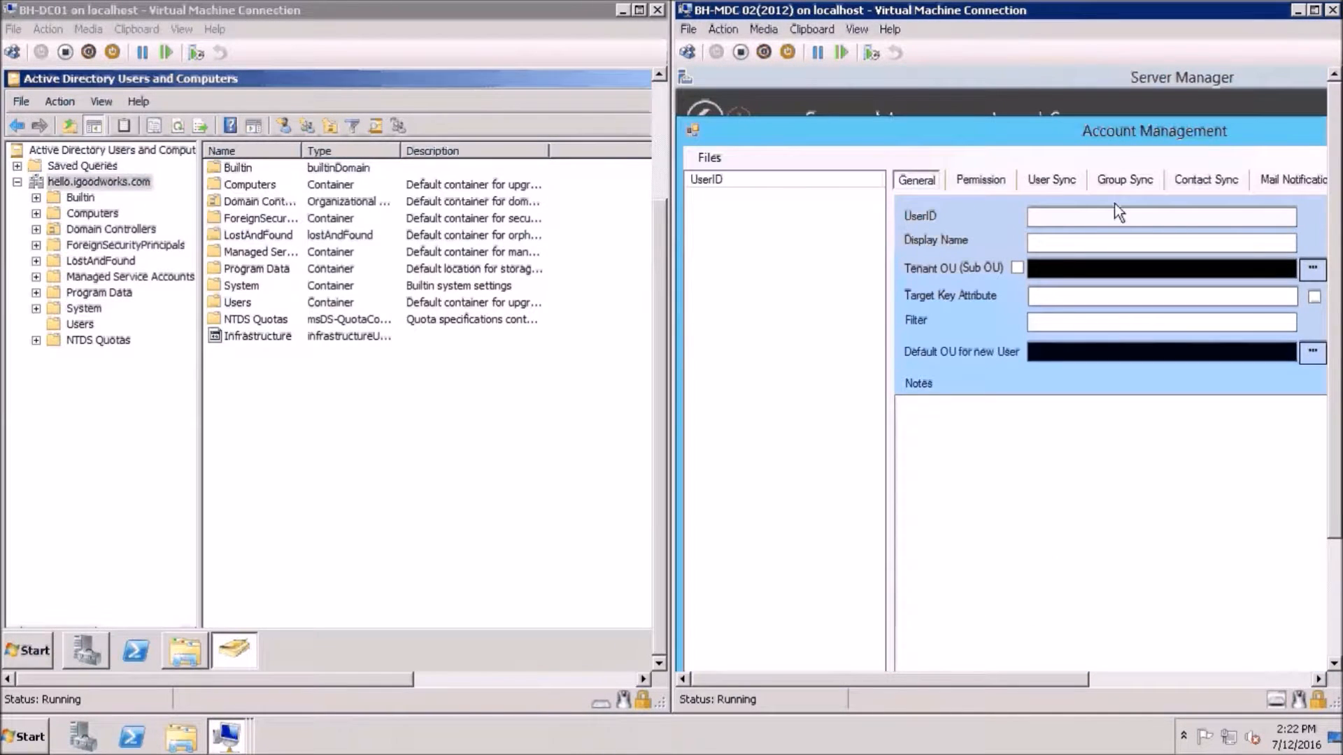
click(719, 163)
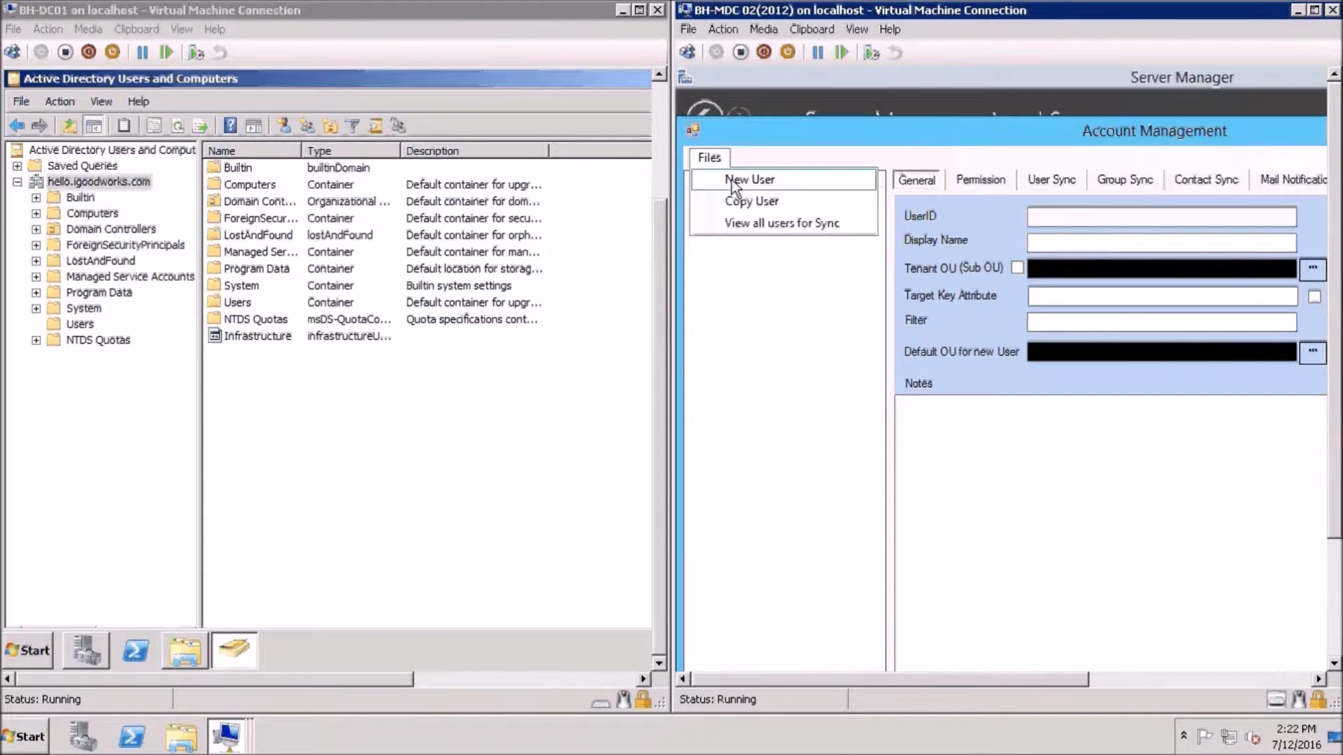
click(732, 181)
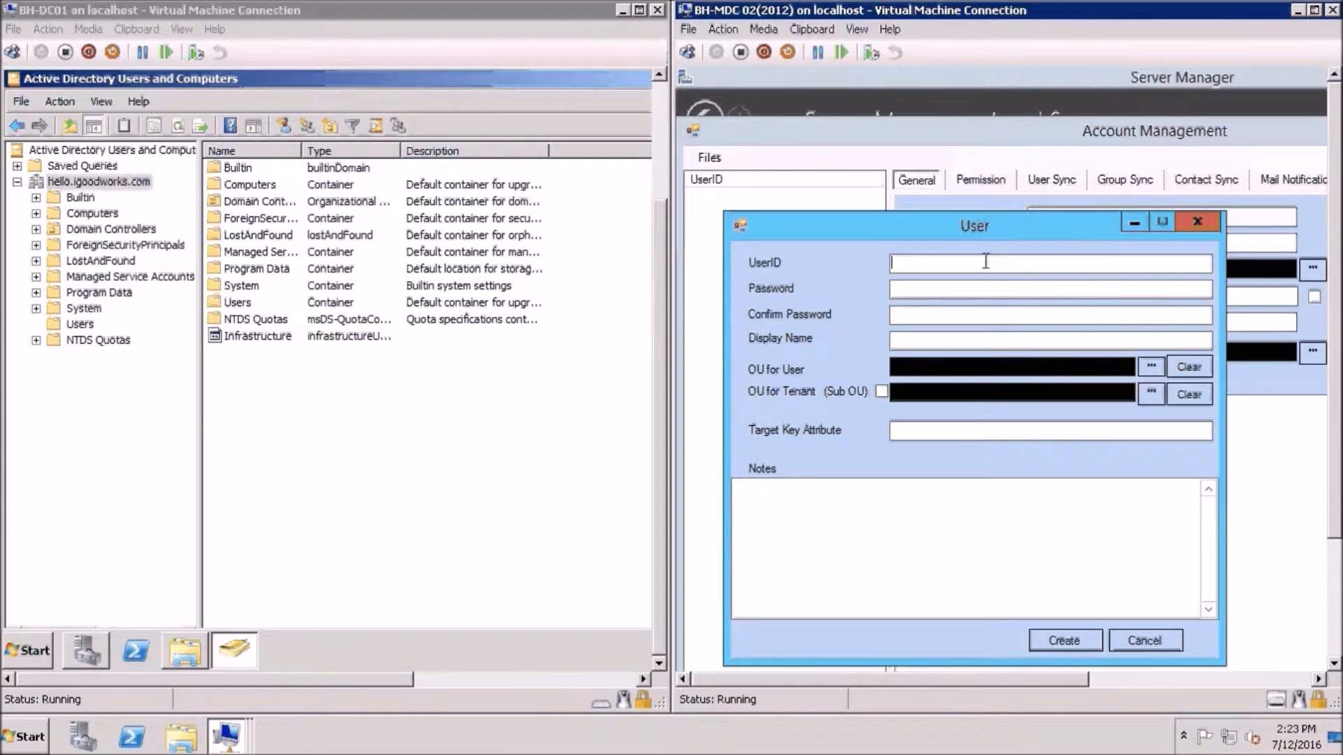
Enter UserID pwuser, the password twice, and display name 'igoodworks communicatons'
text(pwuser)
key(Tab)
text(************)
key(Tab)
text(************)
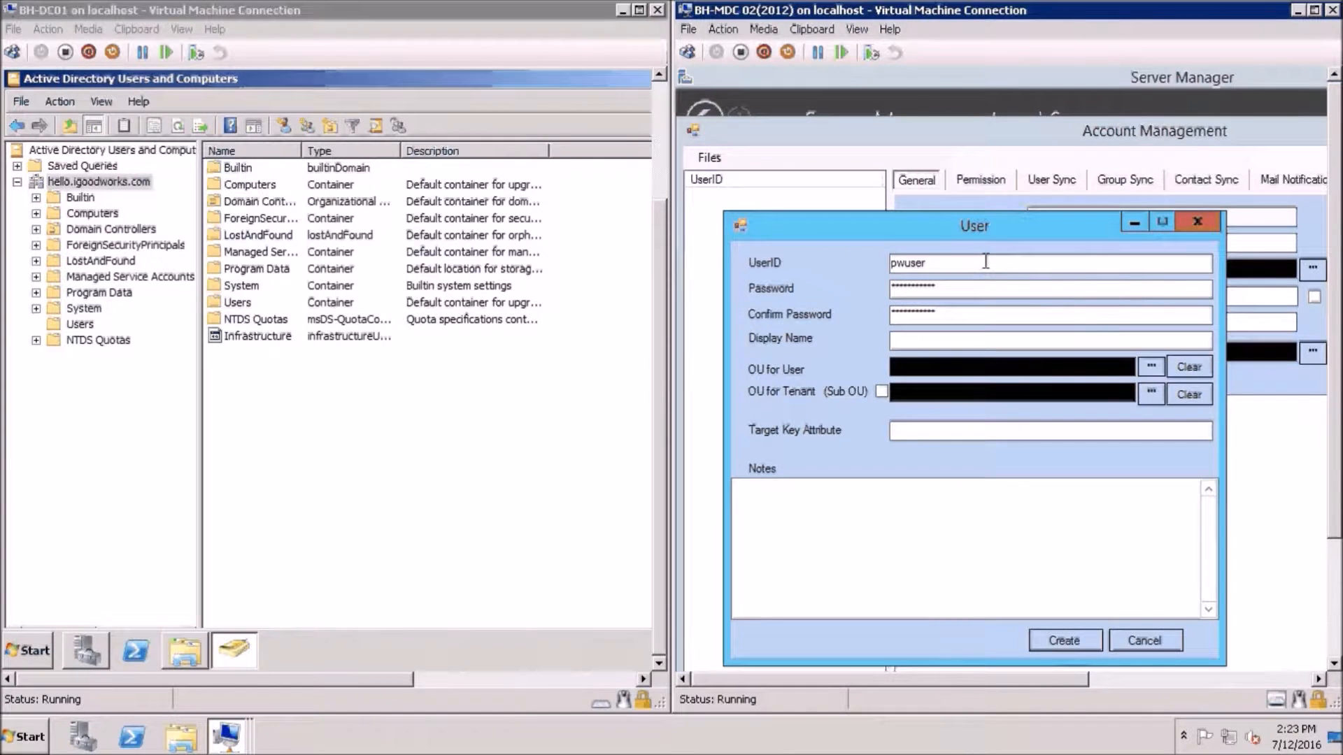
key(Tab)
text(igoodworks co)
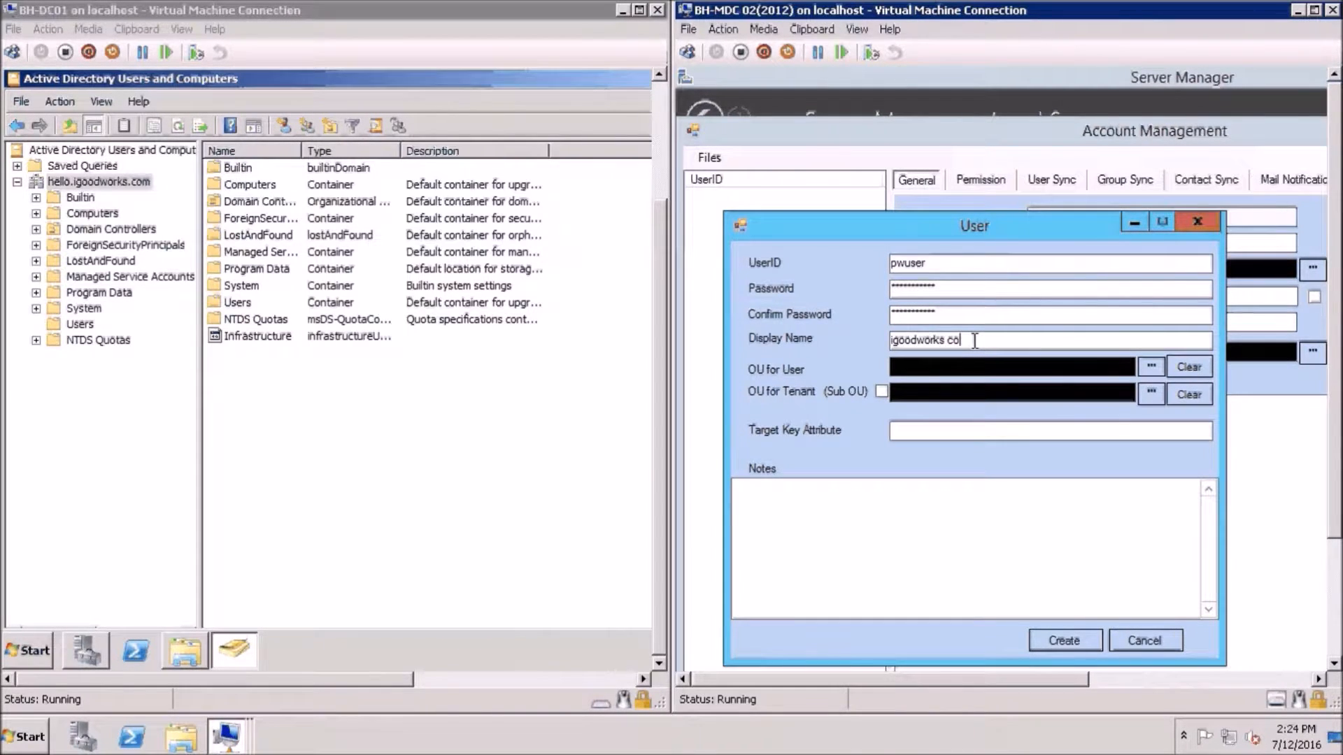
text(mmunicatons)
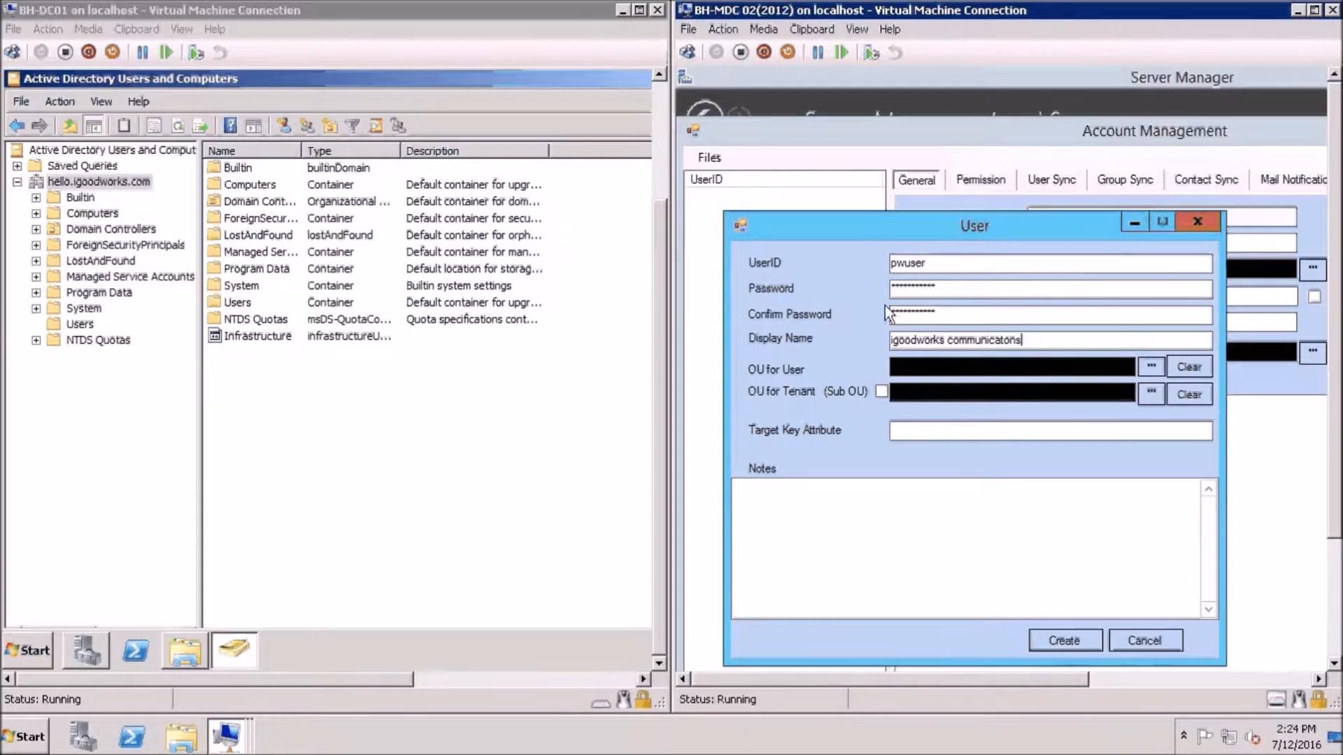
Set OU for User to OU=SGroup,DC=contoso,DC=com
click(1151, 367)
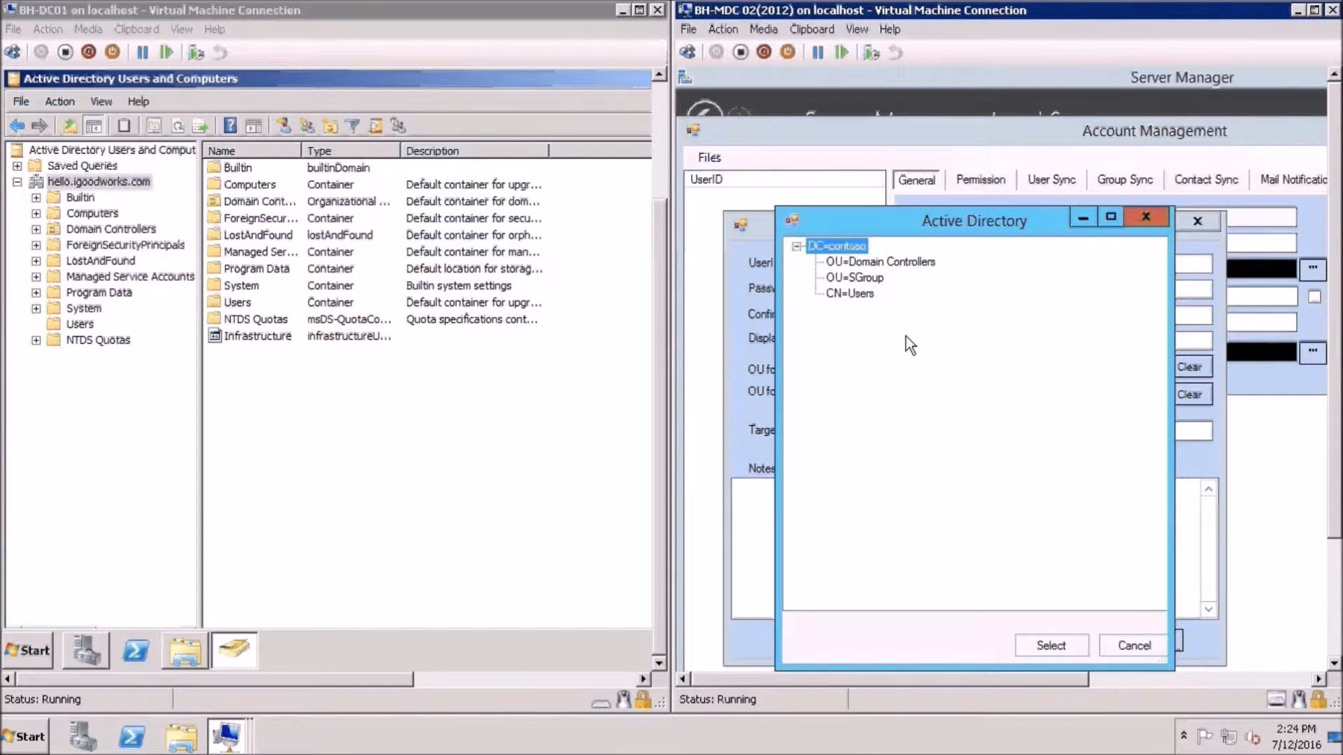
click(853, 278)
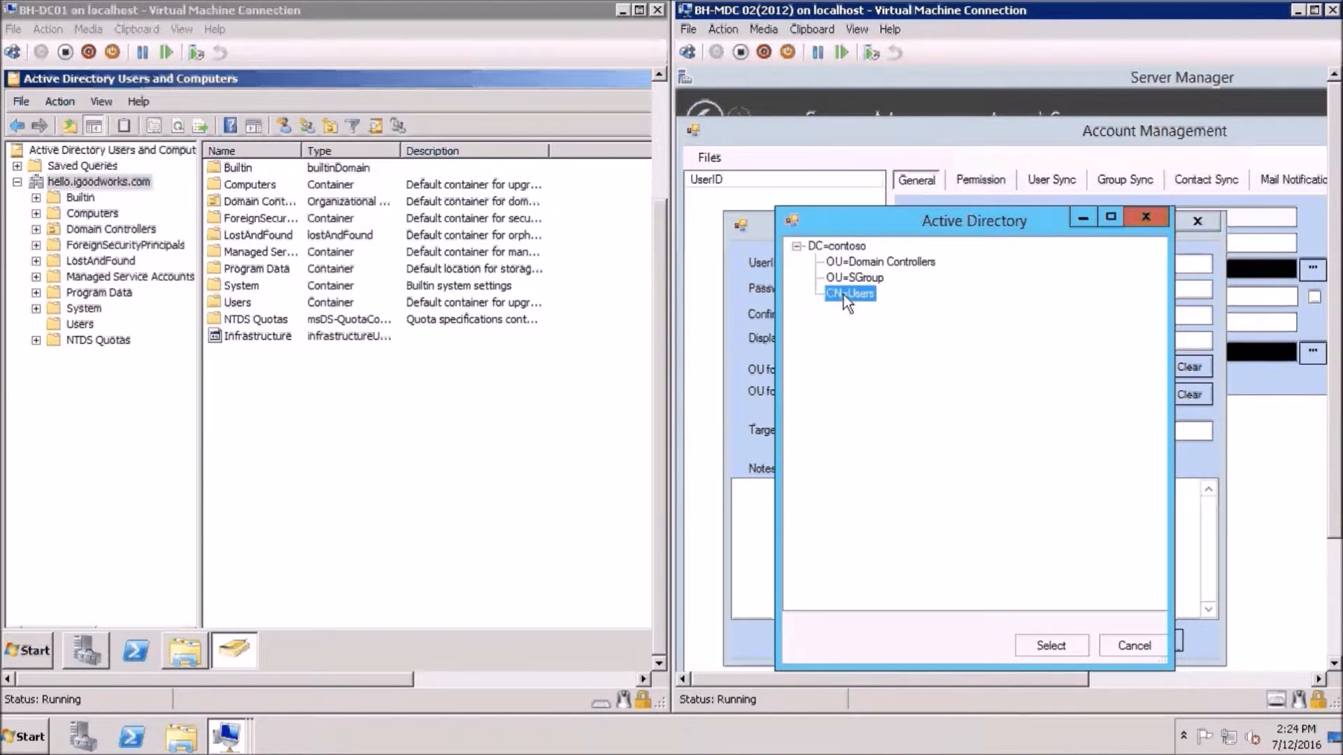
click(842, 264)
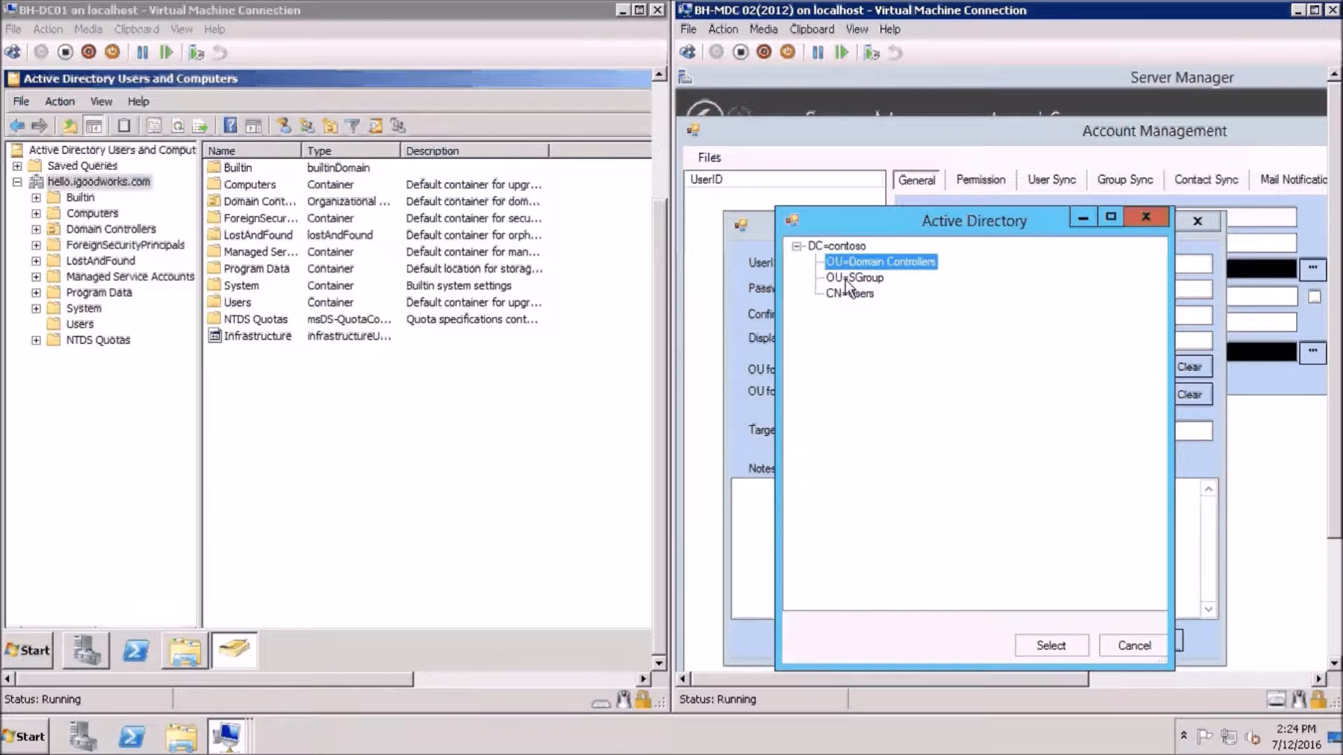
click(847, 279)
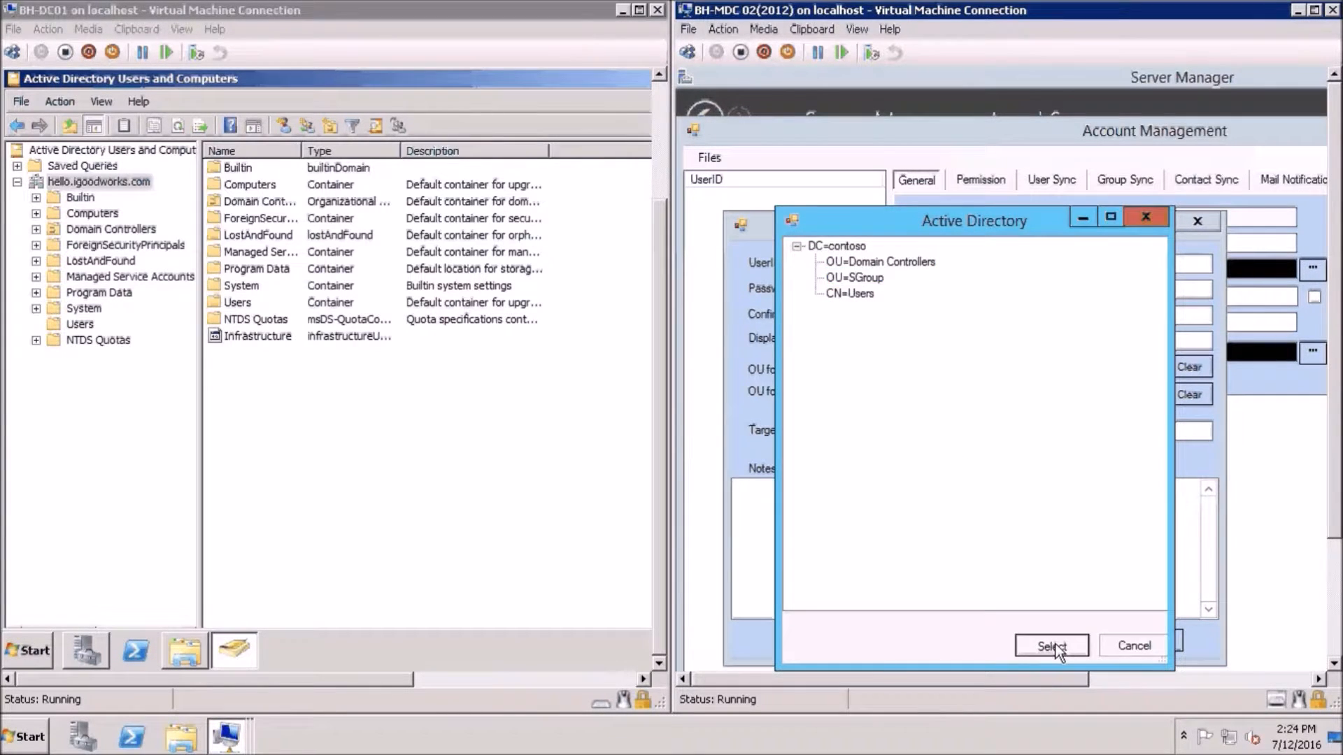
click(1055, 645)
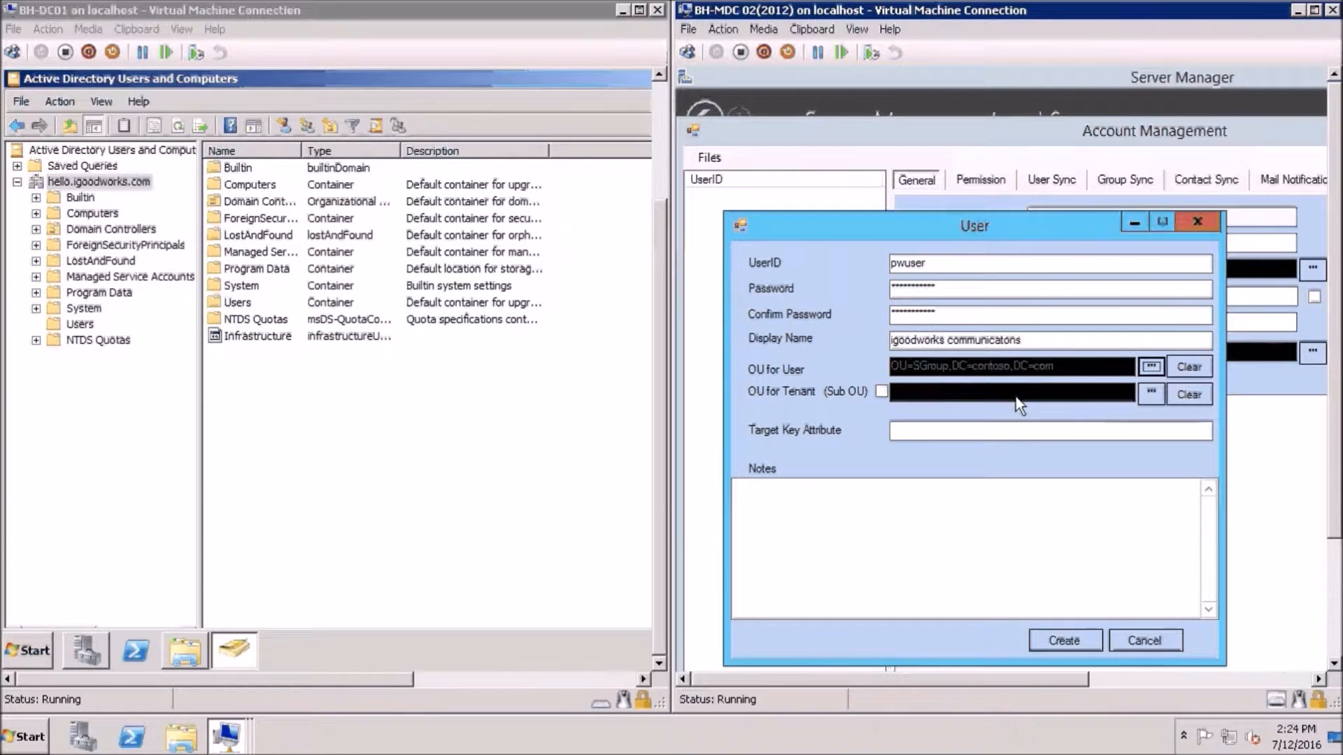
Browse the OU for Tenant picker to CN=Users, then close it
click(1143, 395)
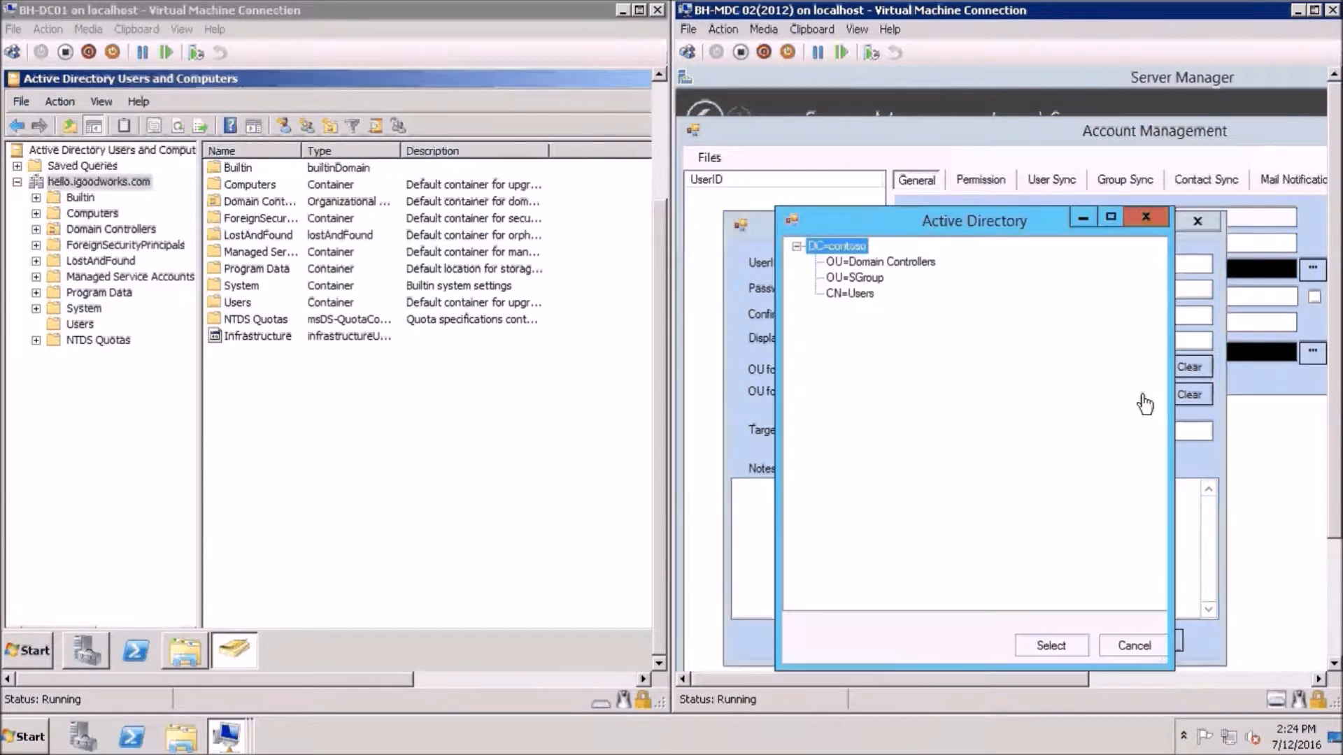
click(855, 292)
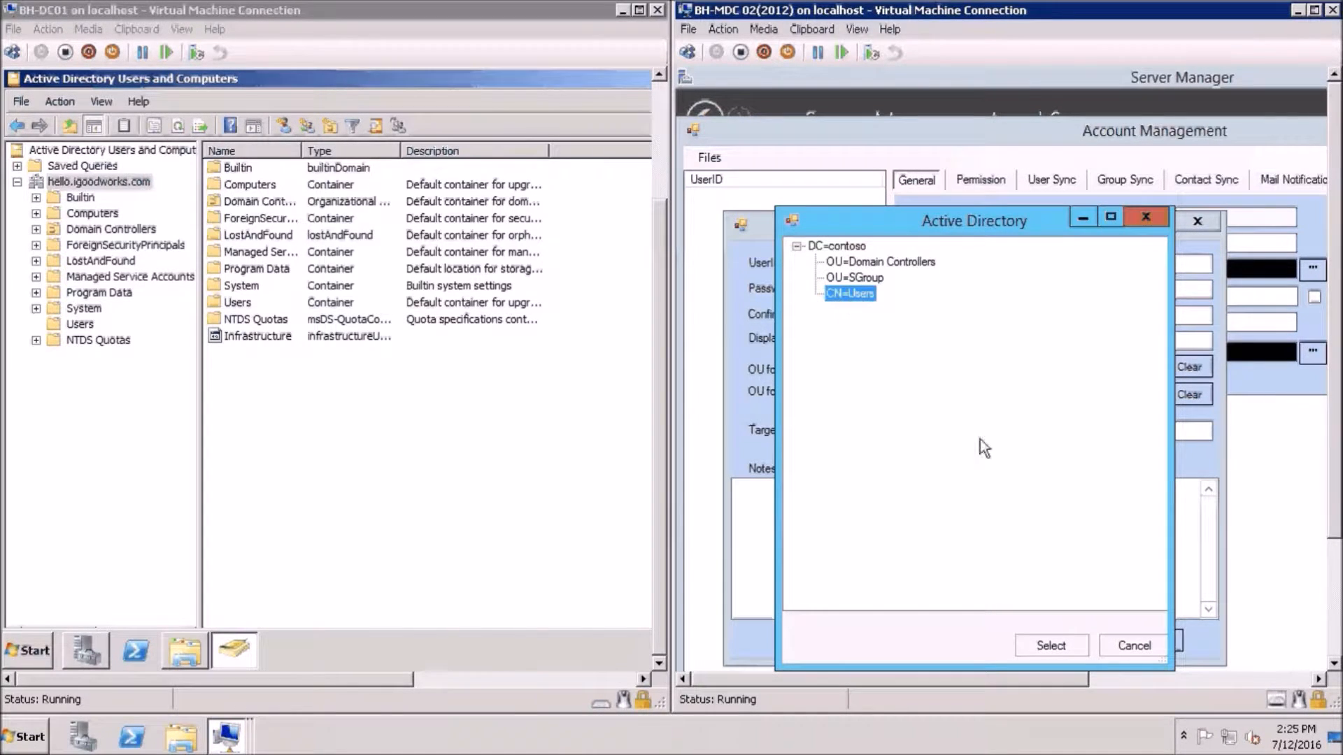
click(1151, 646)
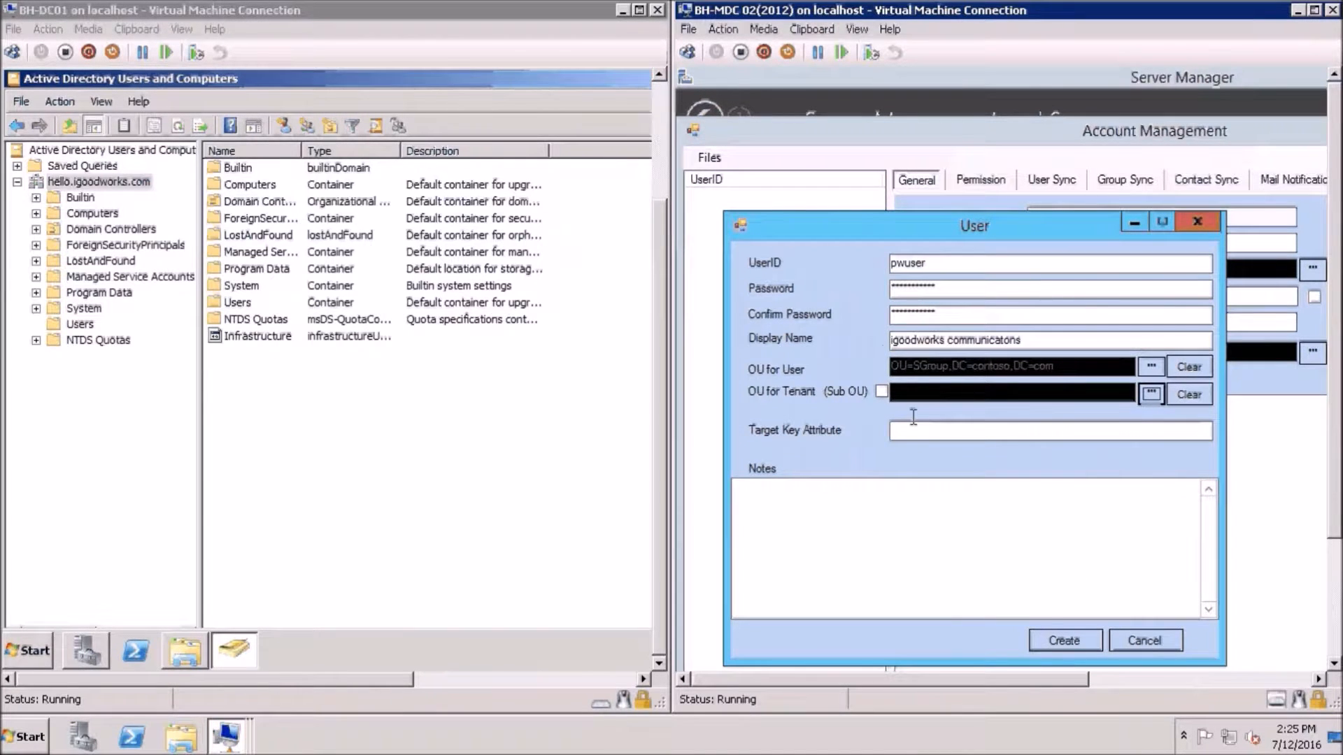
Mark the OU as a sub-OU, set Target Key Attribute 'mail', add note 'Profile user', and create the account
click(882, 392)
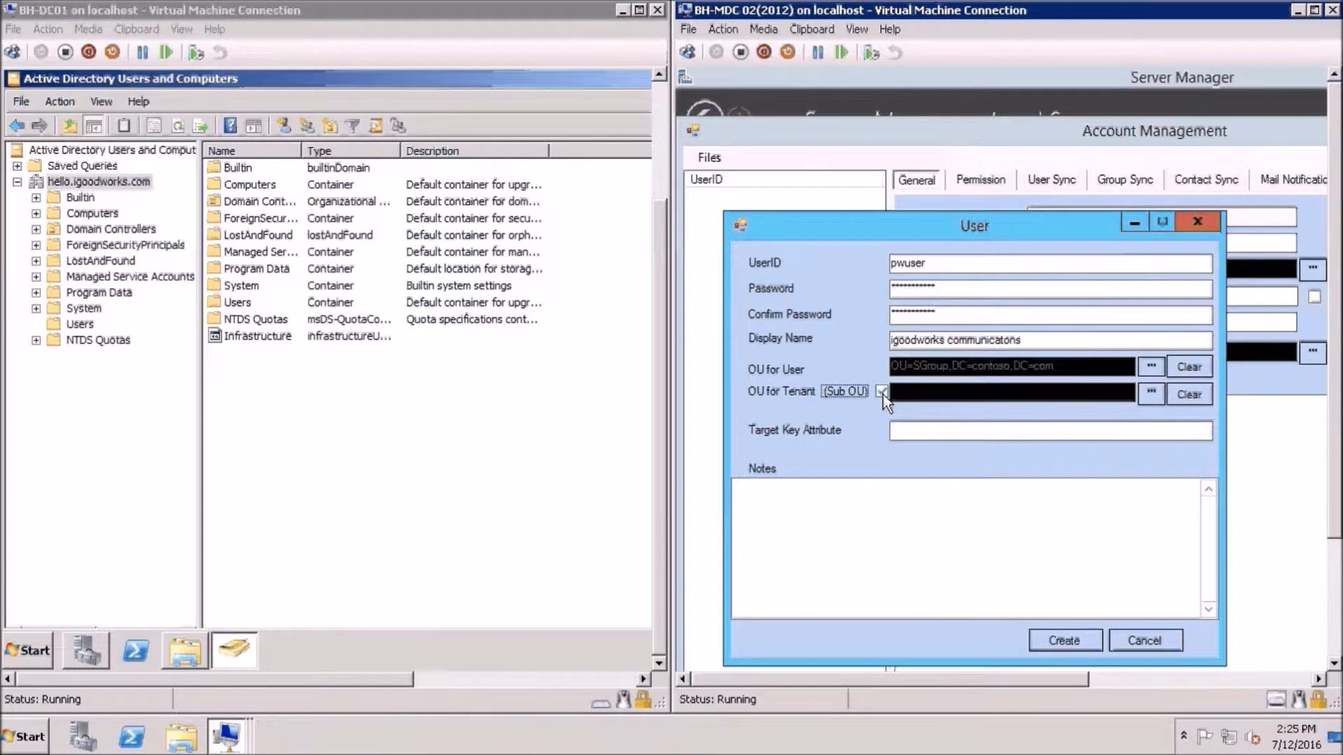
key(Tab)
text(mail)
click(894, 502)
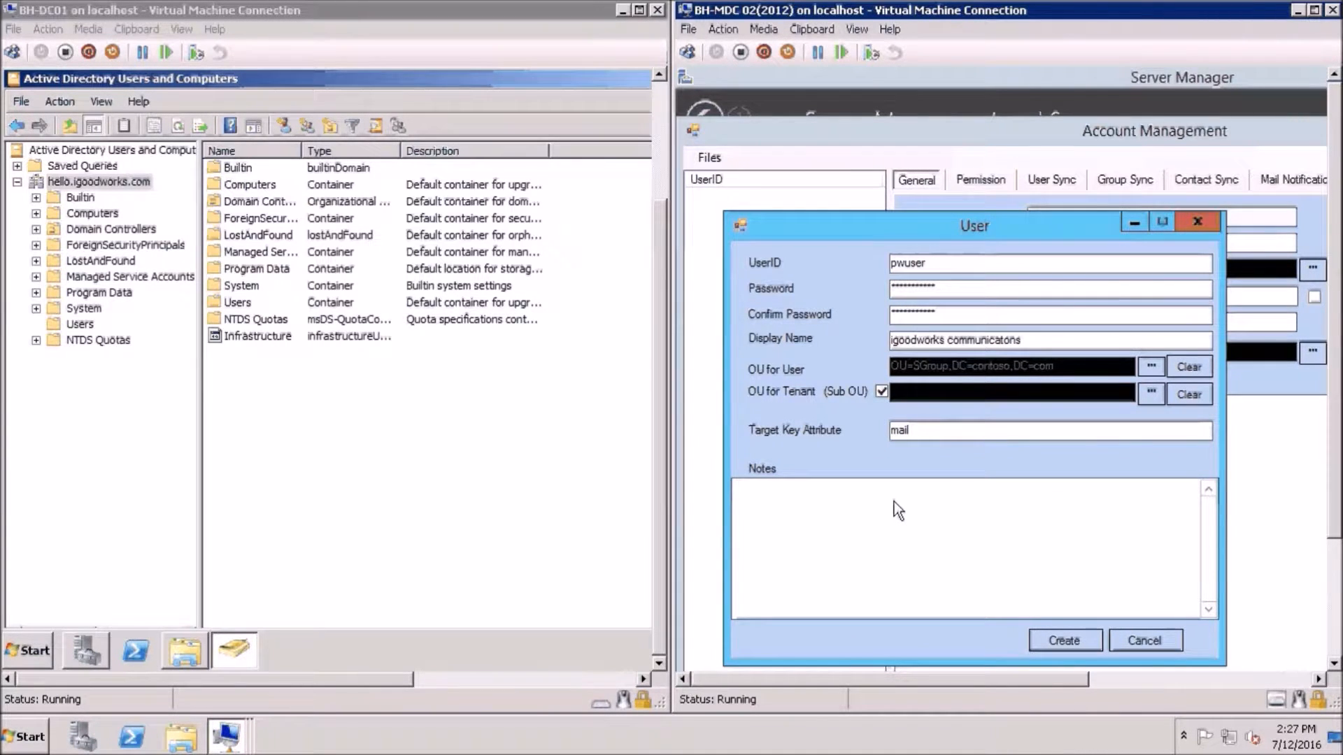
text(Profile user)
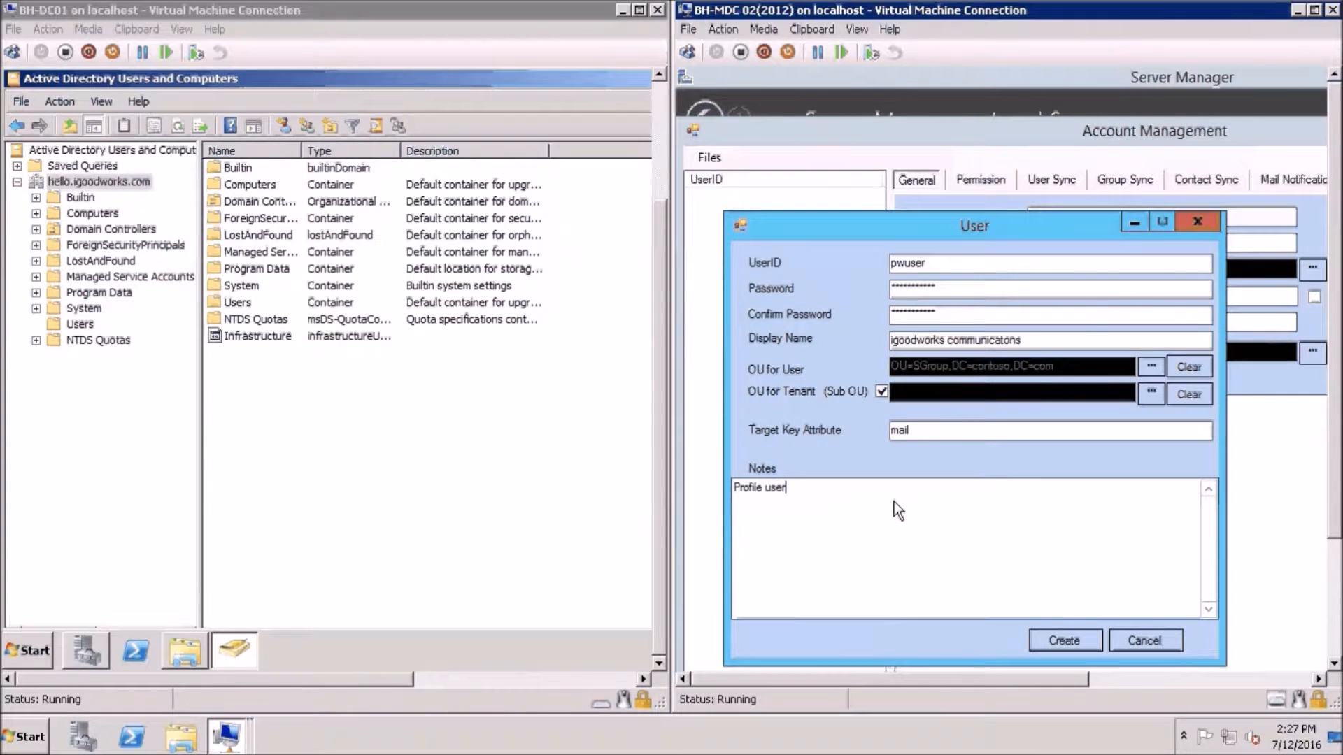
click(1049, 641)
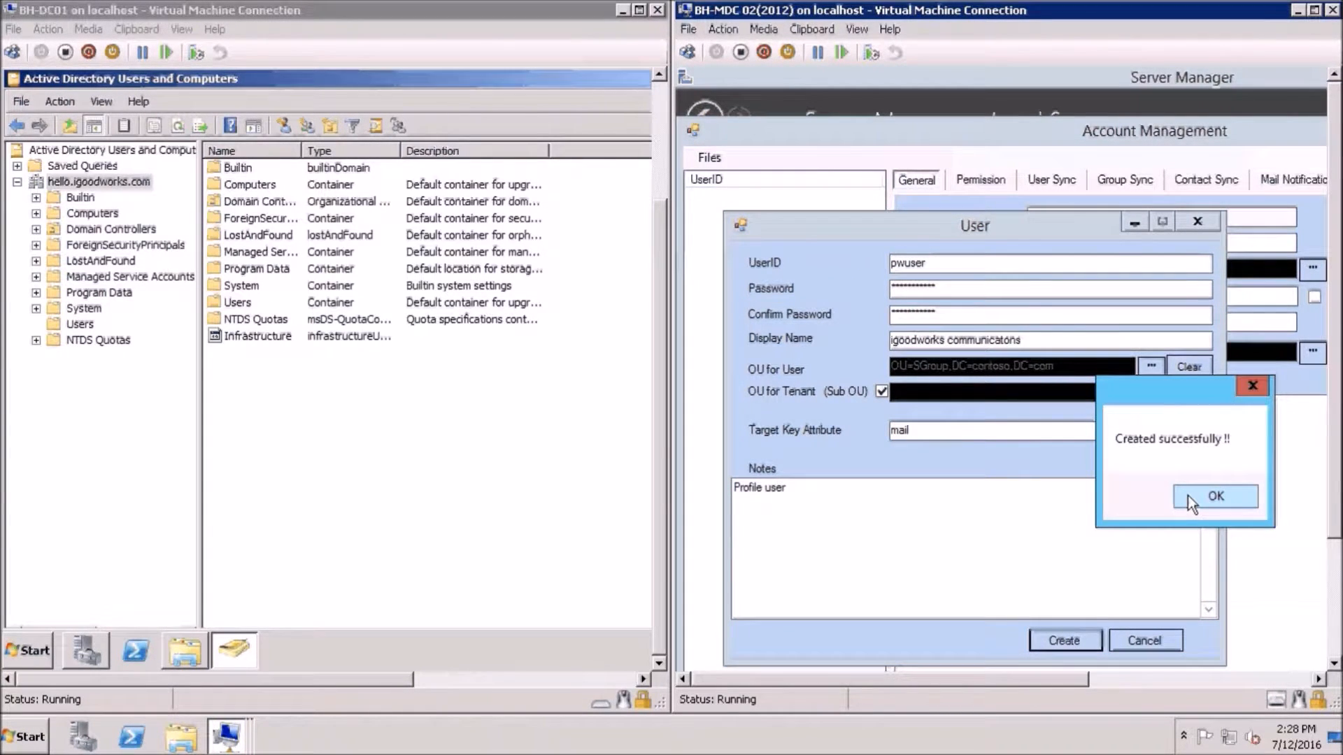
Dismiss the success notice and check that pwuser now appears beside pwsecurity in SGroup
click(1188, 496)
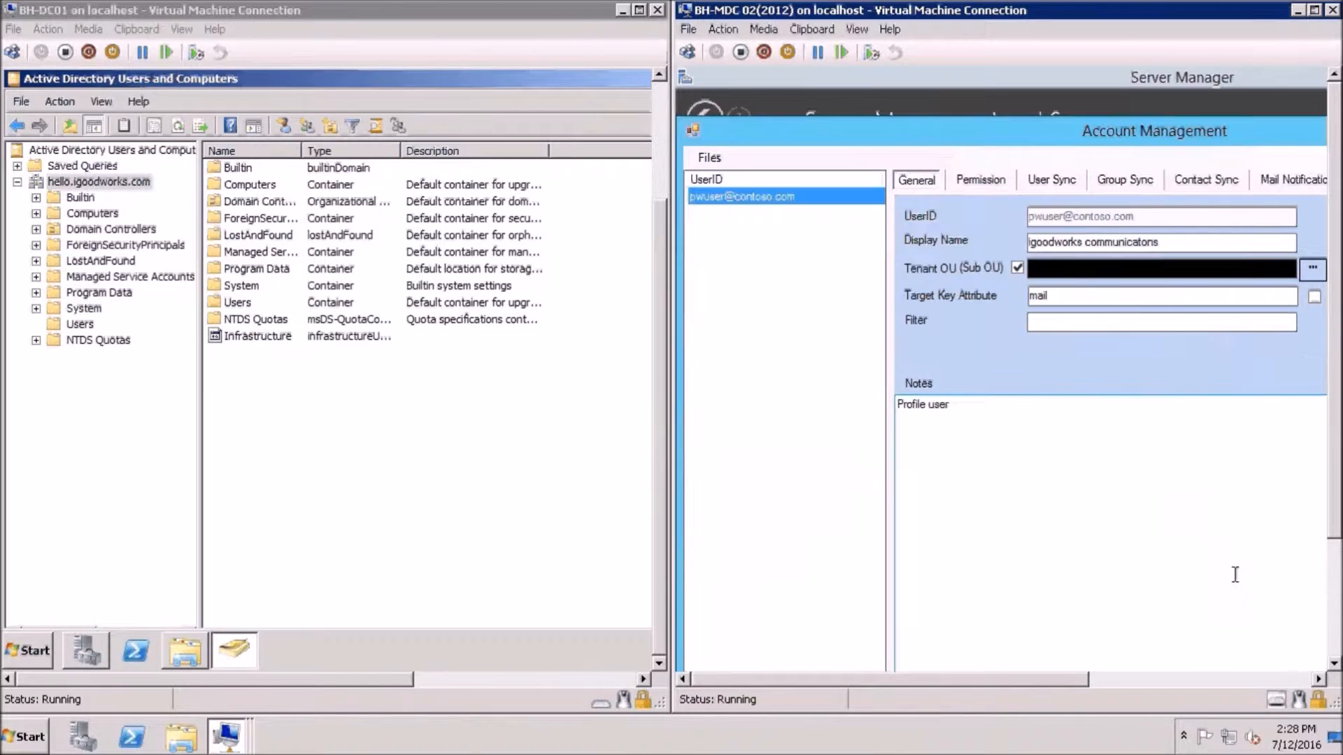
click(1332, 586)
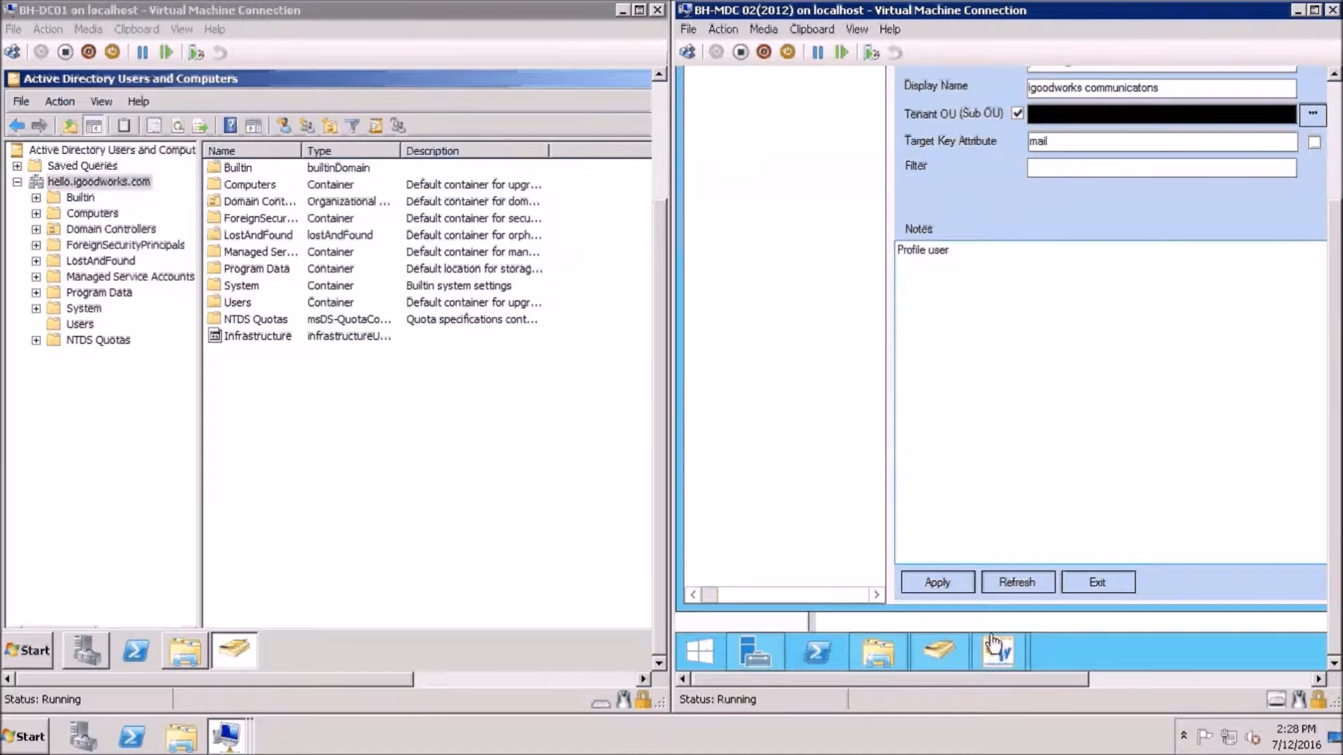
click(951, 651)
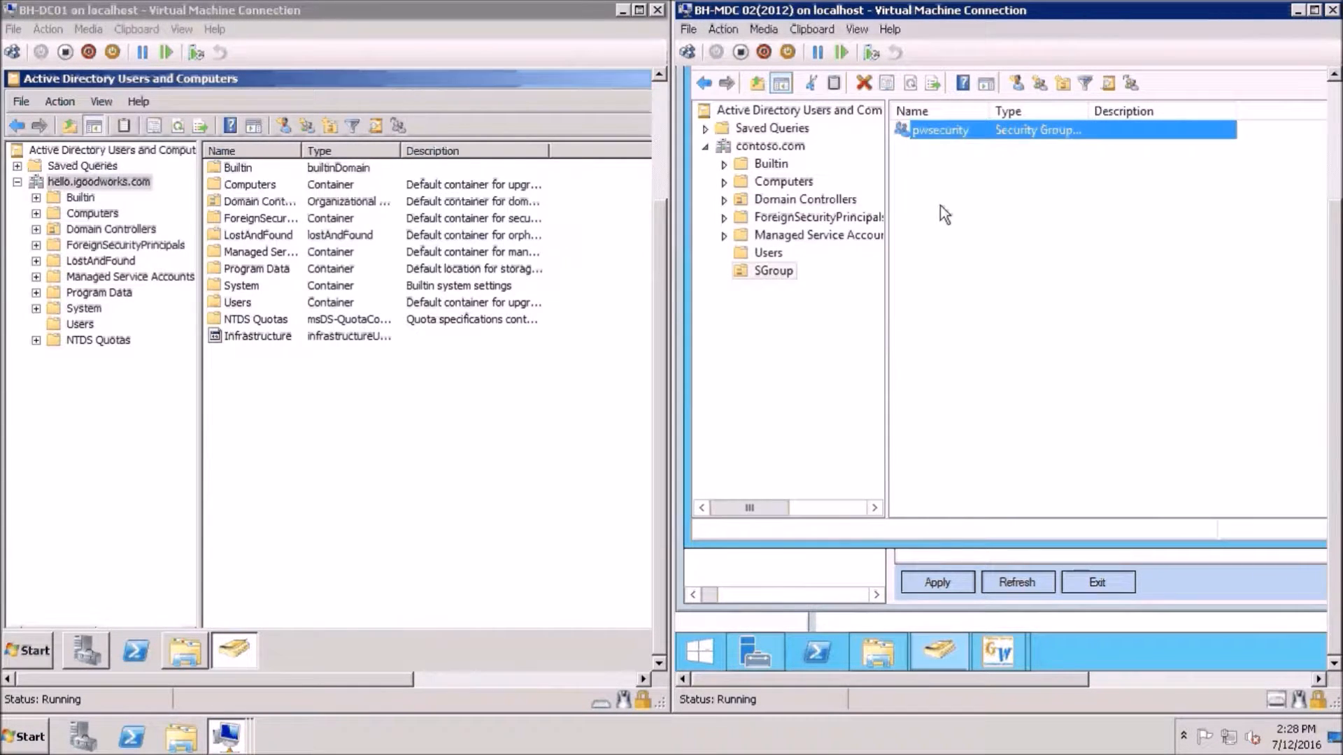
click(961, 217)
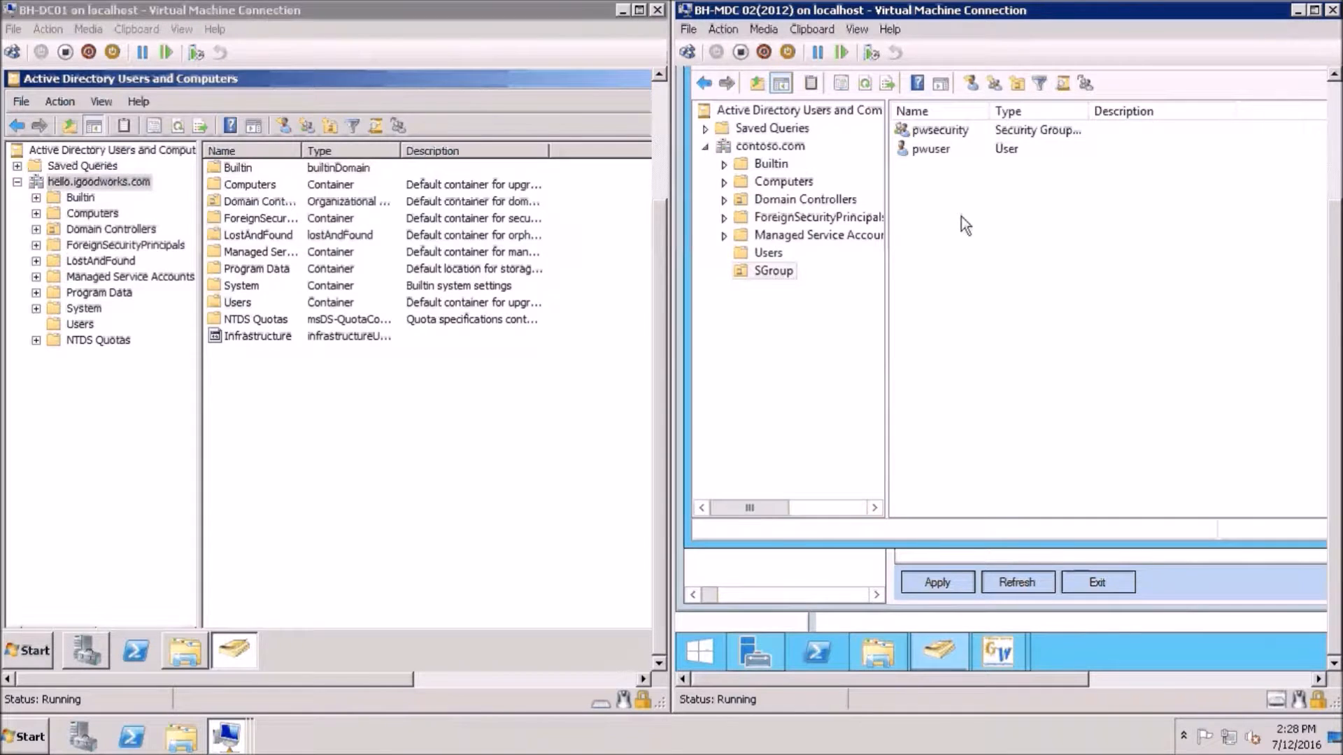
click(934, 153)
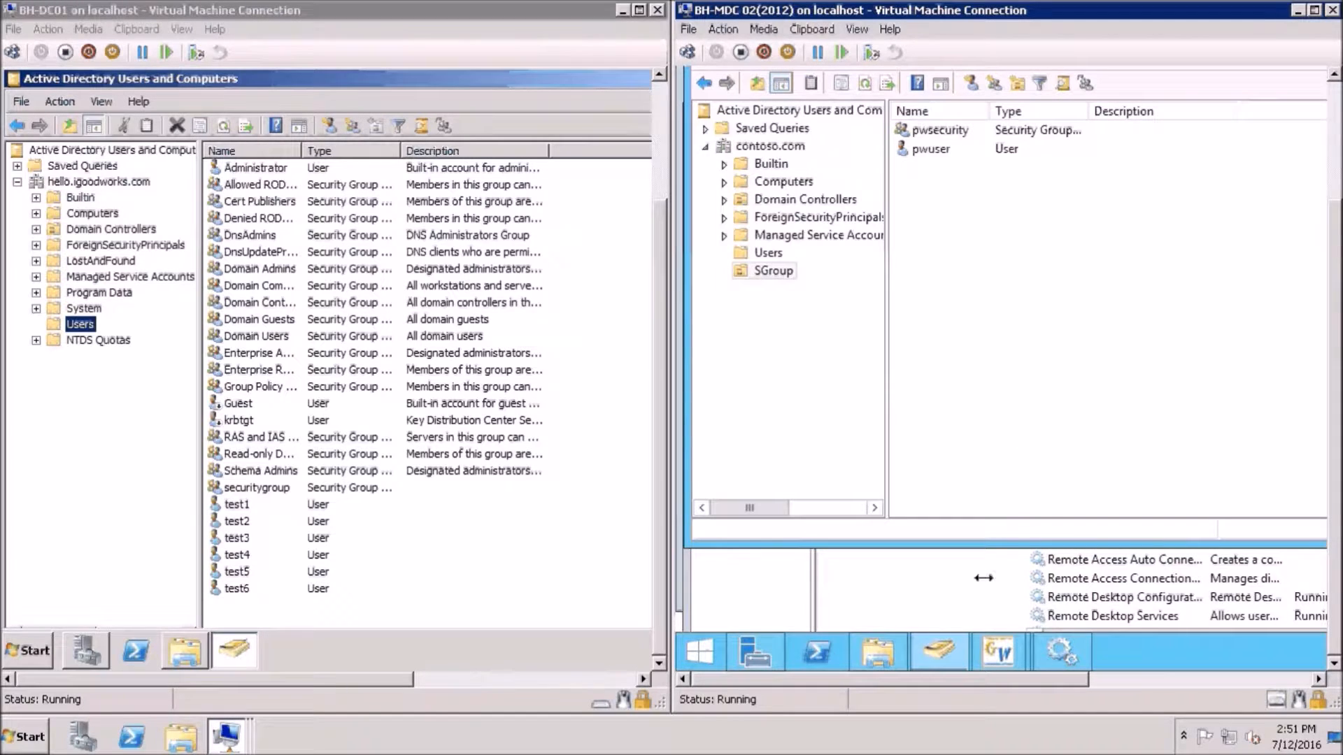
Open the PWSync Active Directory Agent Service properties and switch its log-on to This account
click(1063, 648)
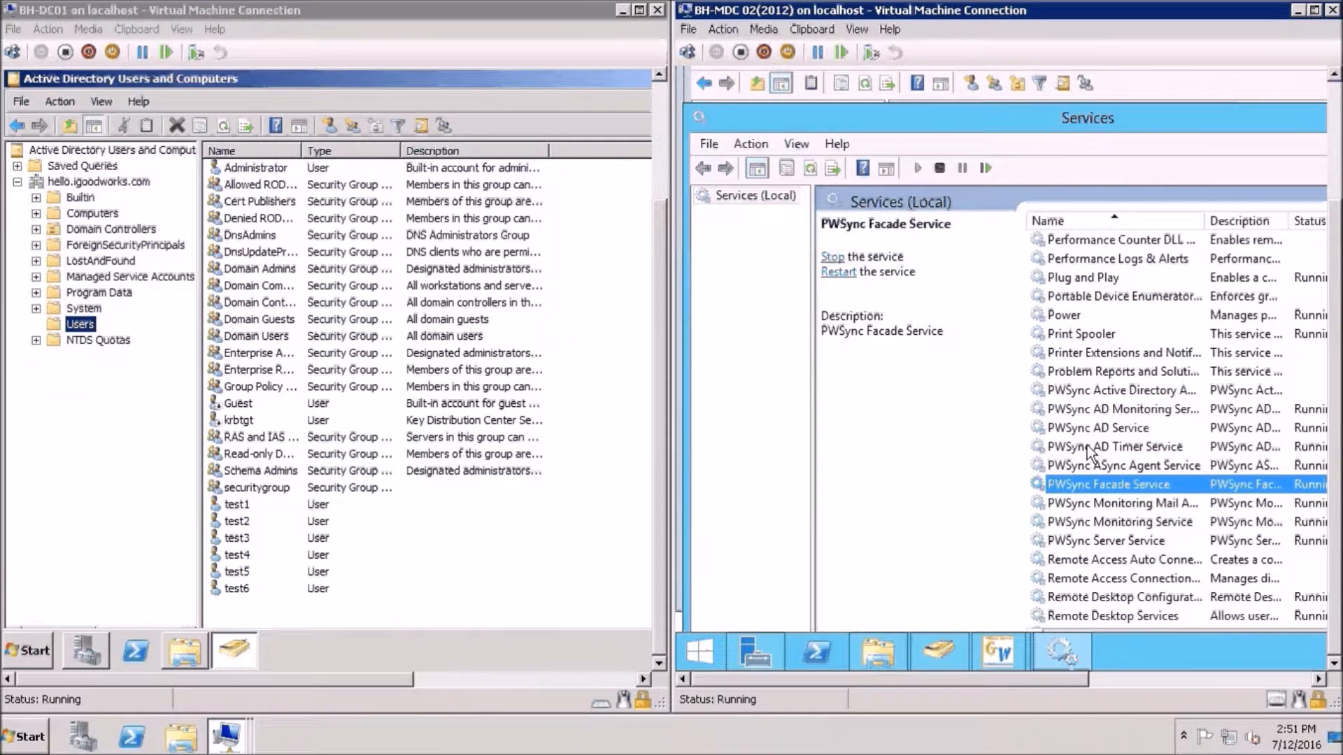
click(1106, 395)
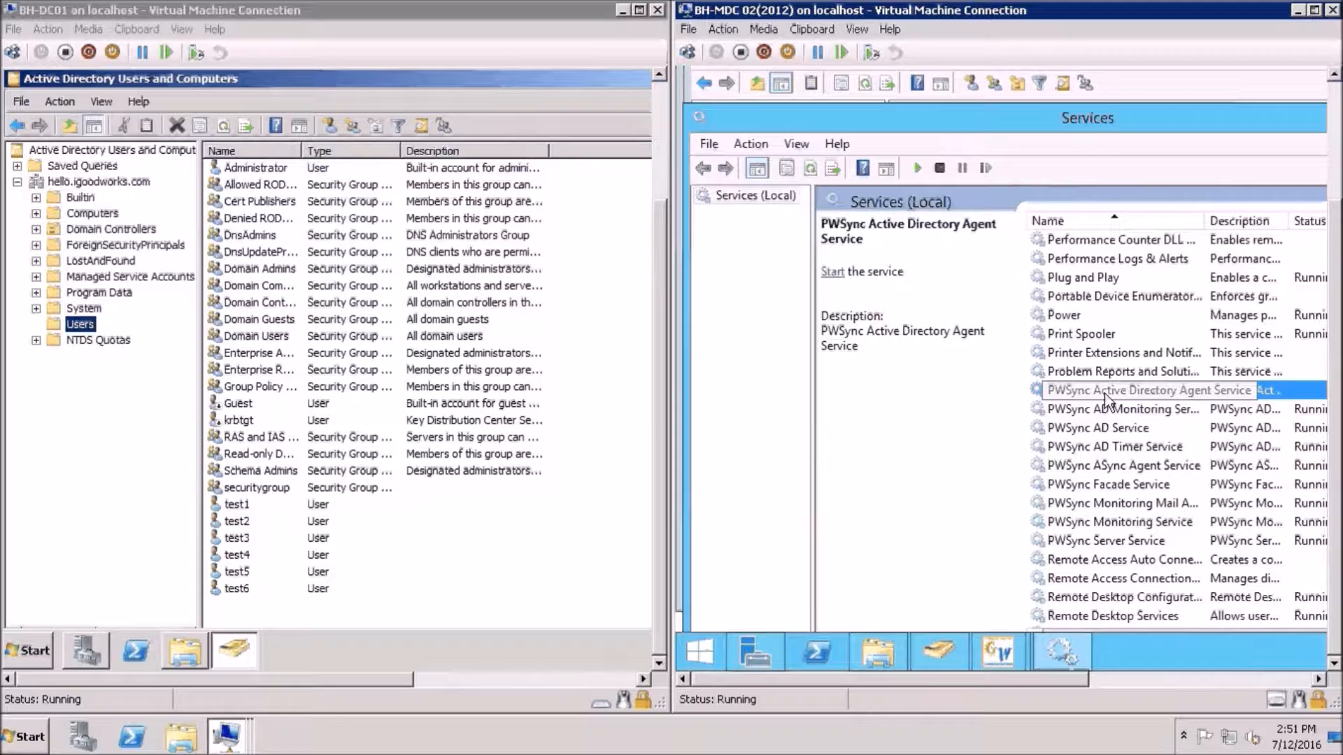
right_click(1105, 394)
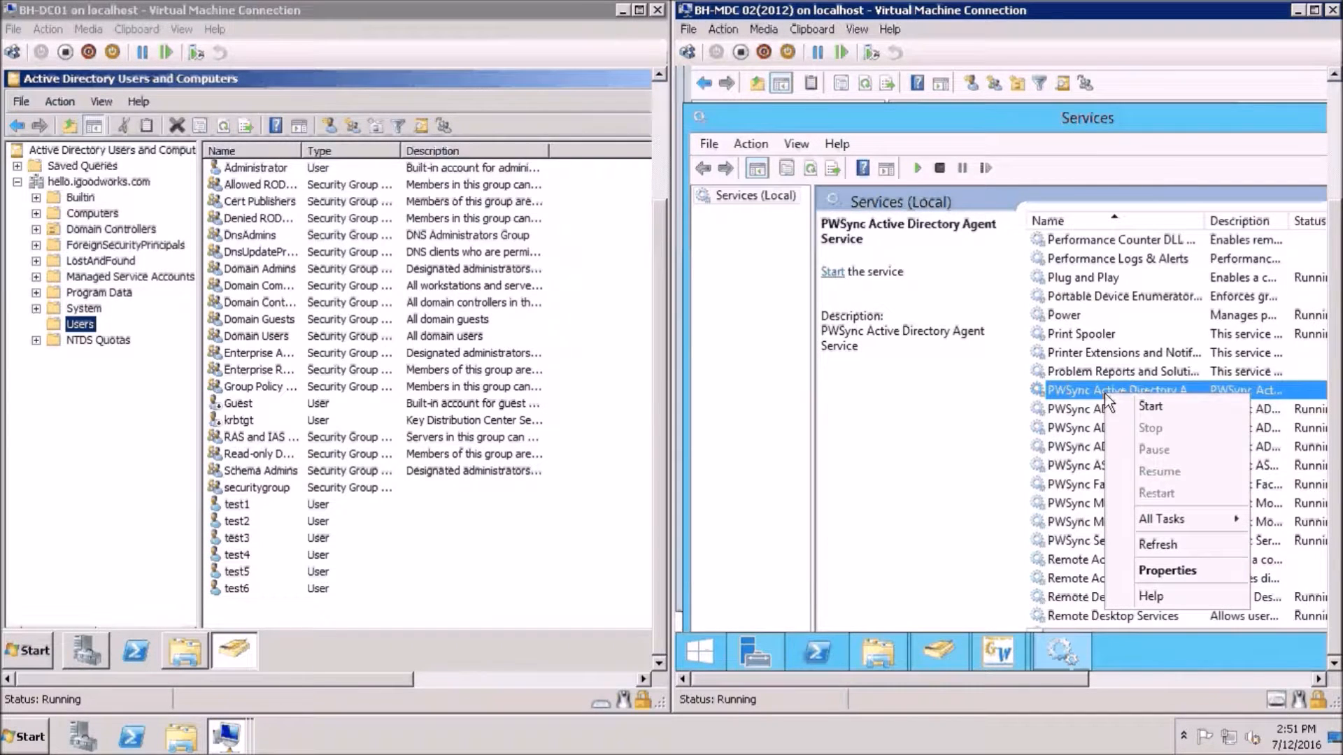
click(1126, 568)
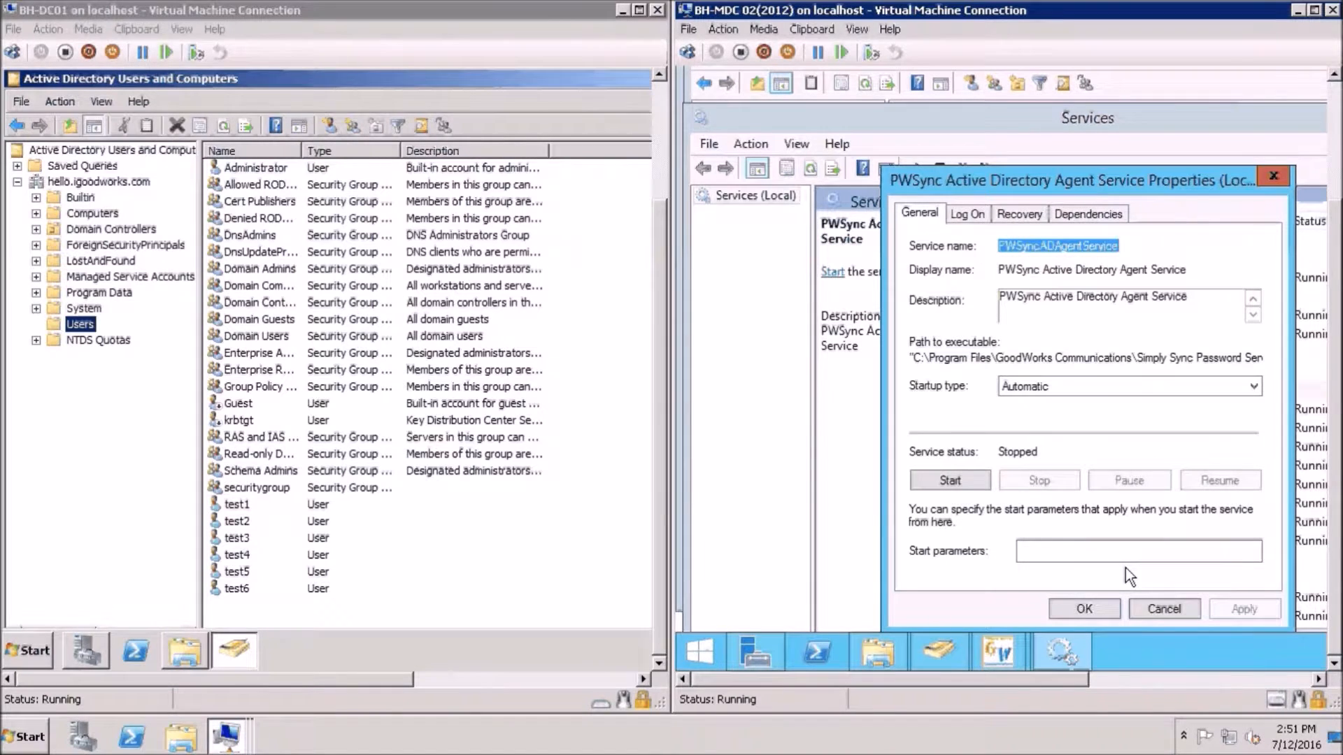
click(967, 216)
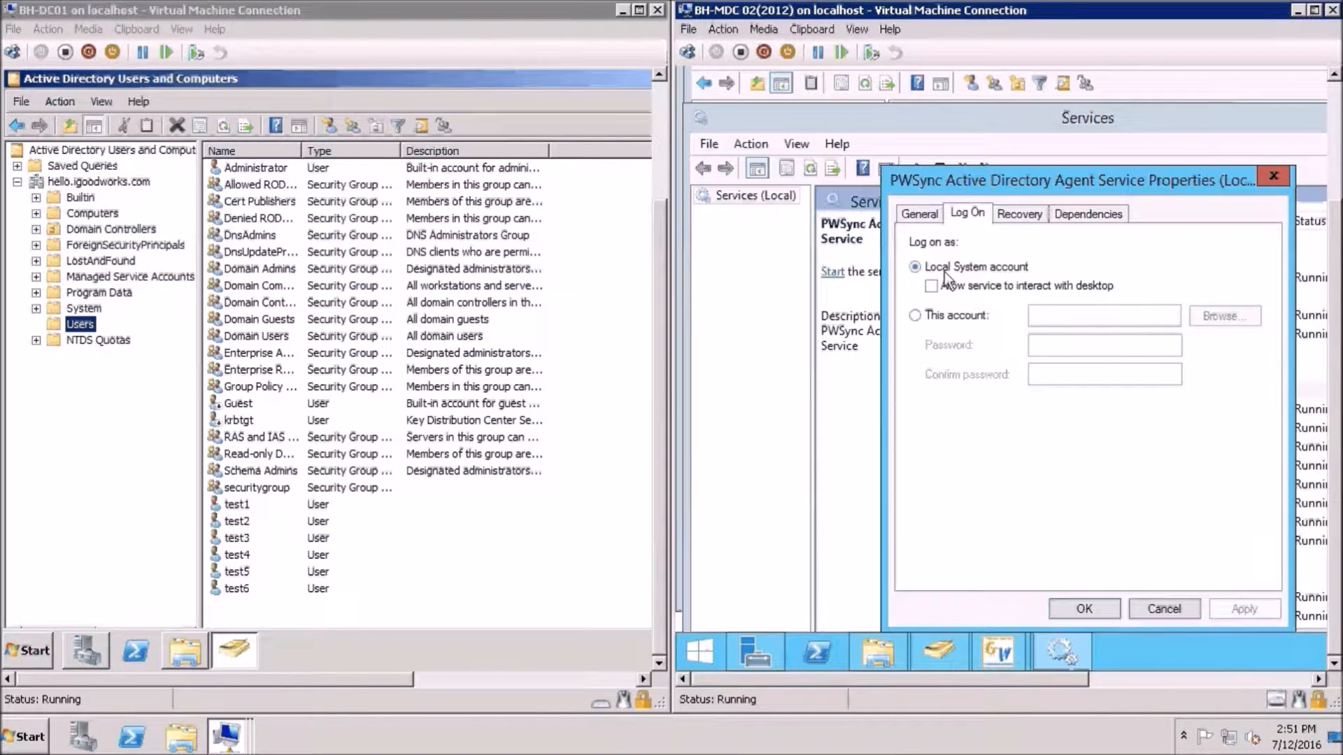
click(922, 318)
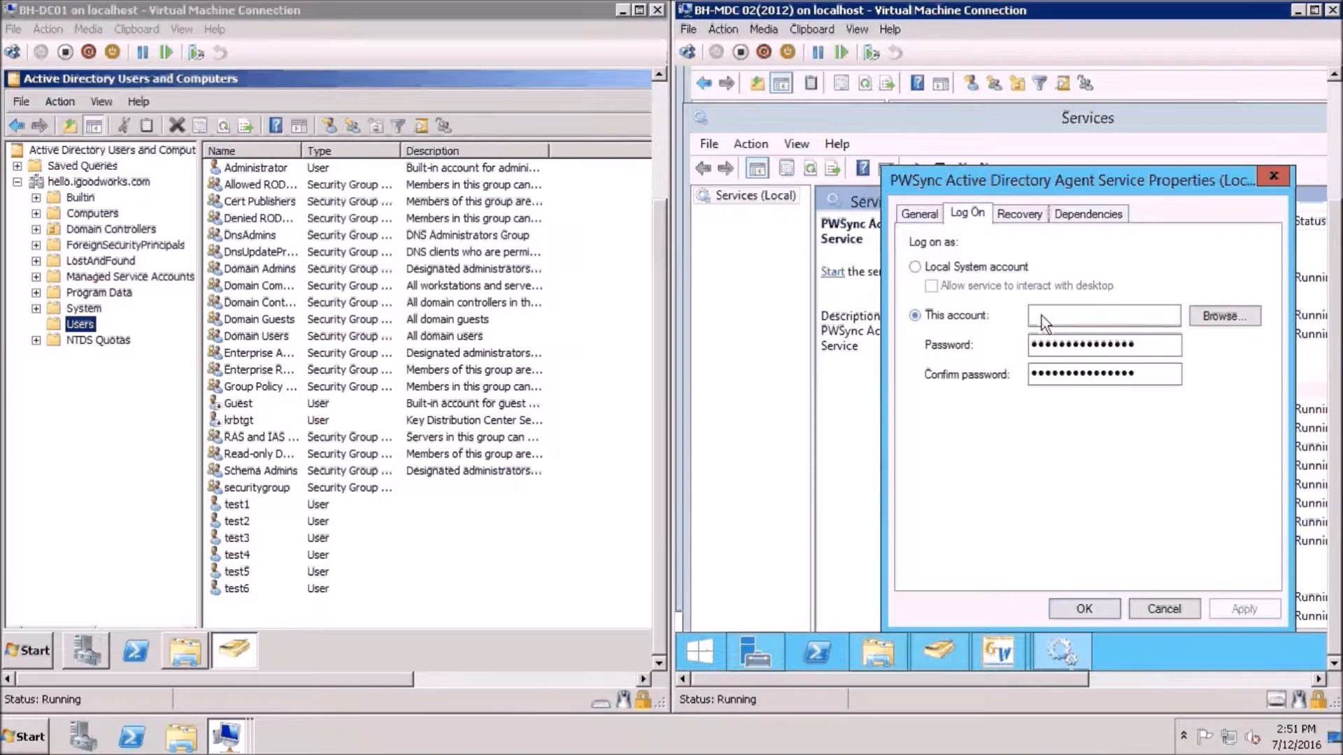
click(1047, 316)
Set the pwadmin account with its password as the service logon, then apply and close
click(1221, 316)
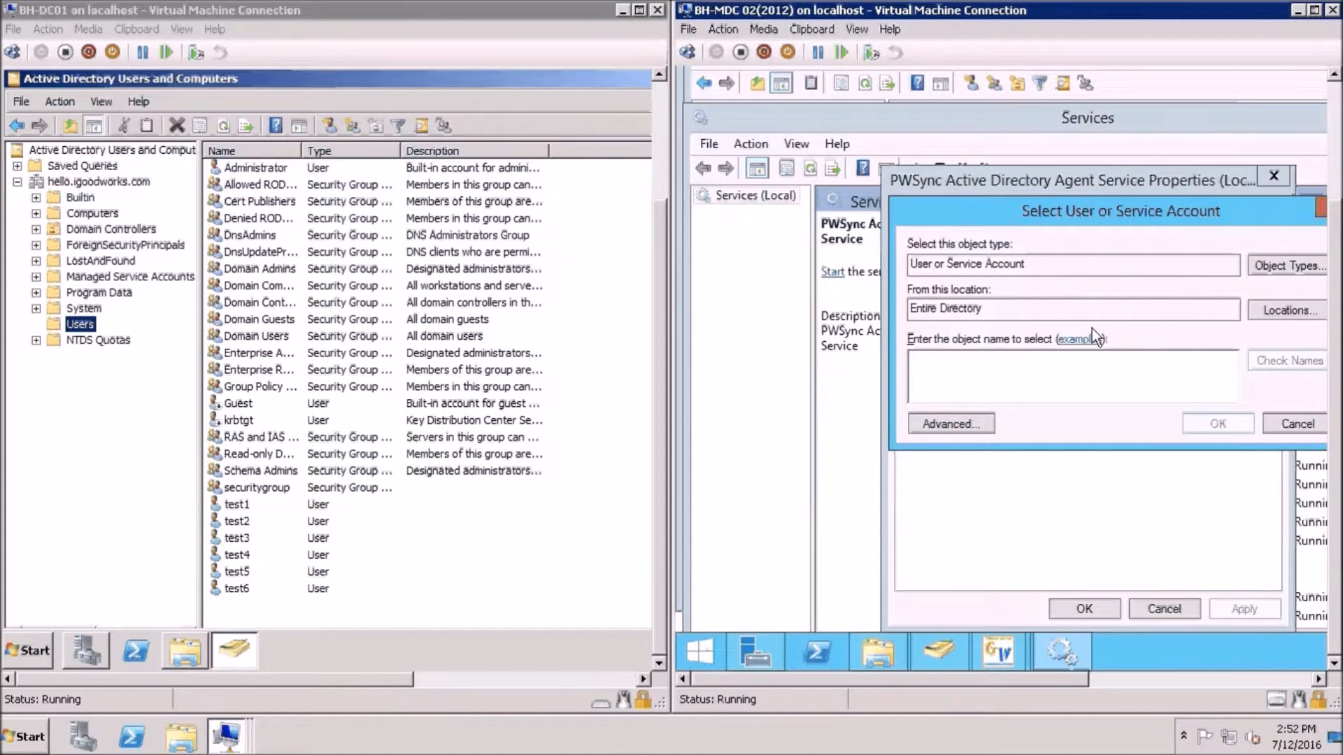
text(pwadmin)
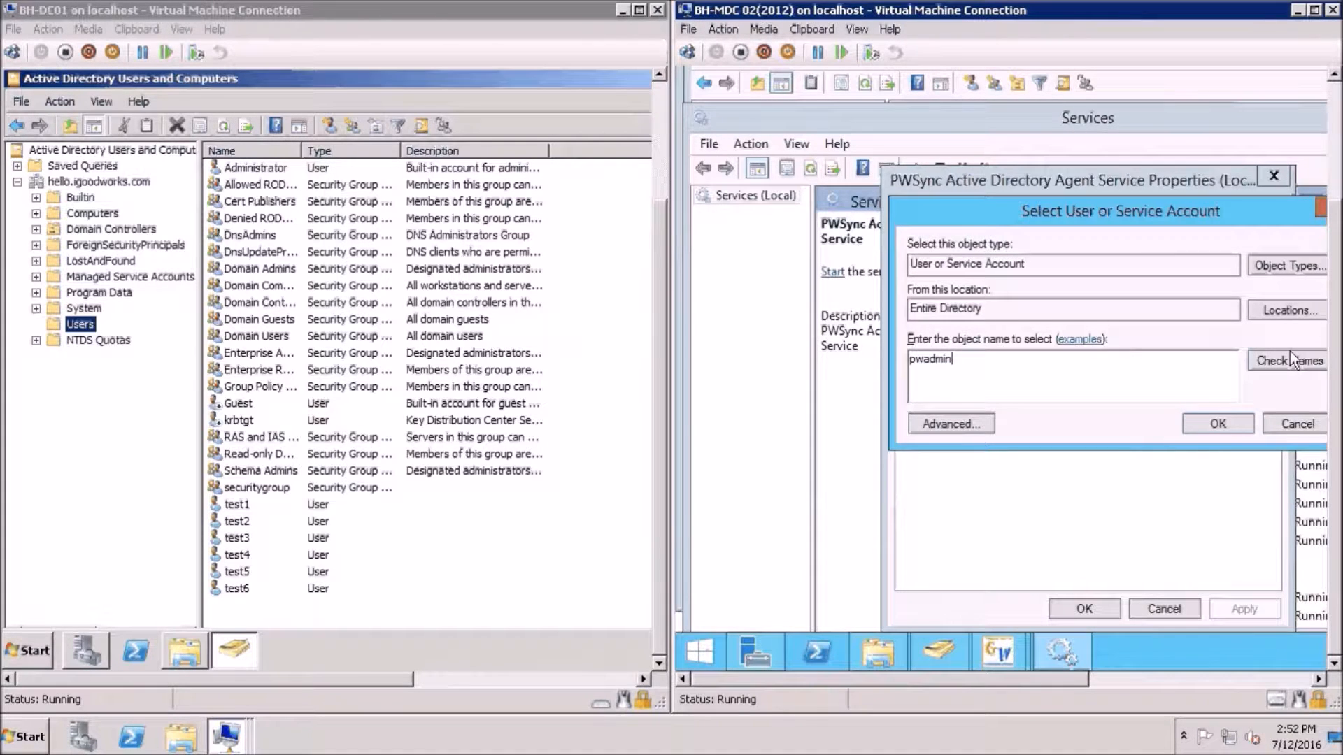
click(1290, 354)
click(1218, 425)
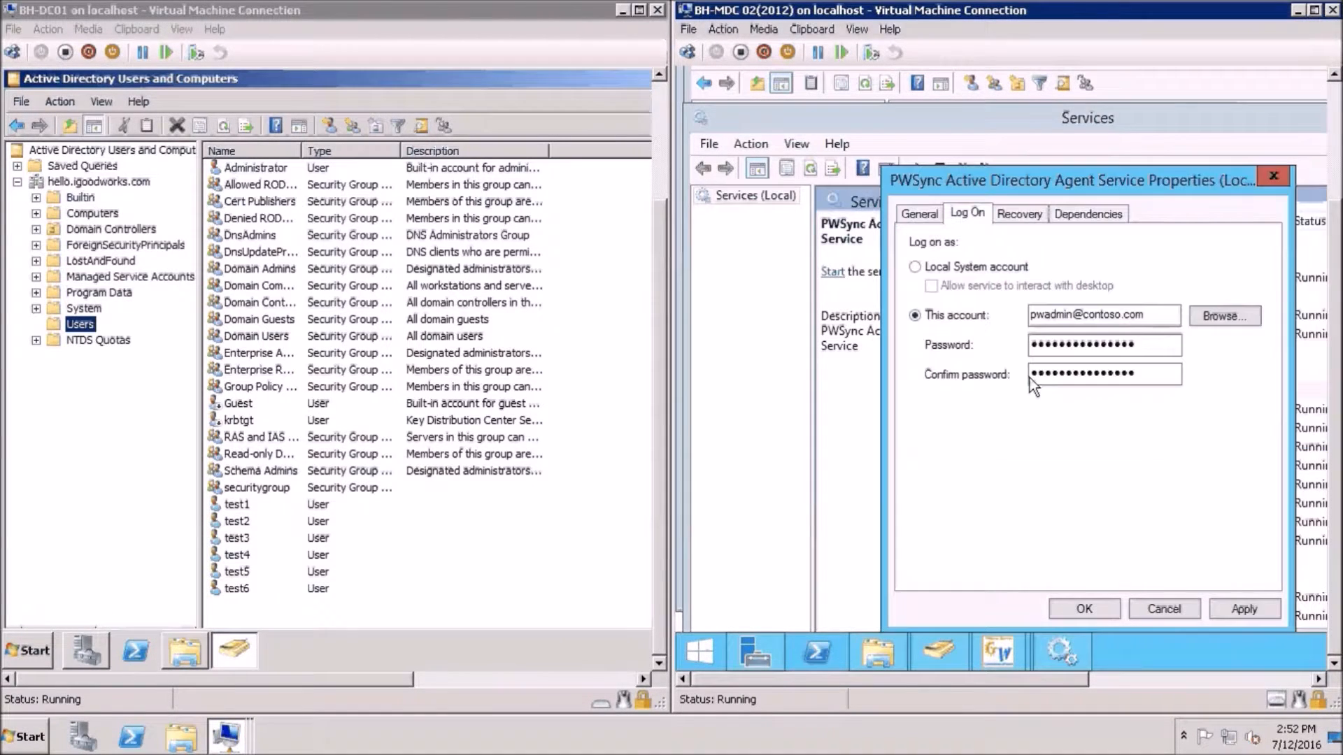
drag(1147, 344, 927, 341)
text(***********)
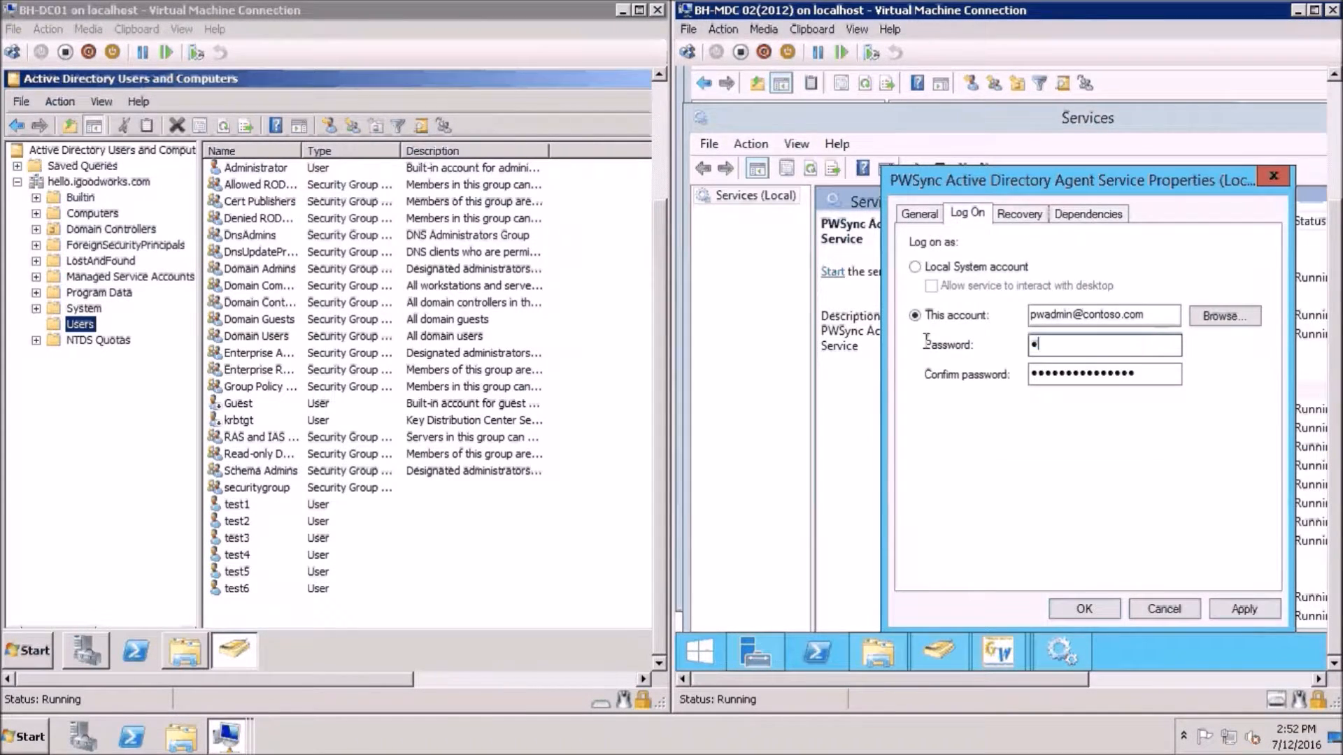
key(Tab)
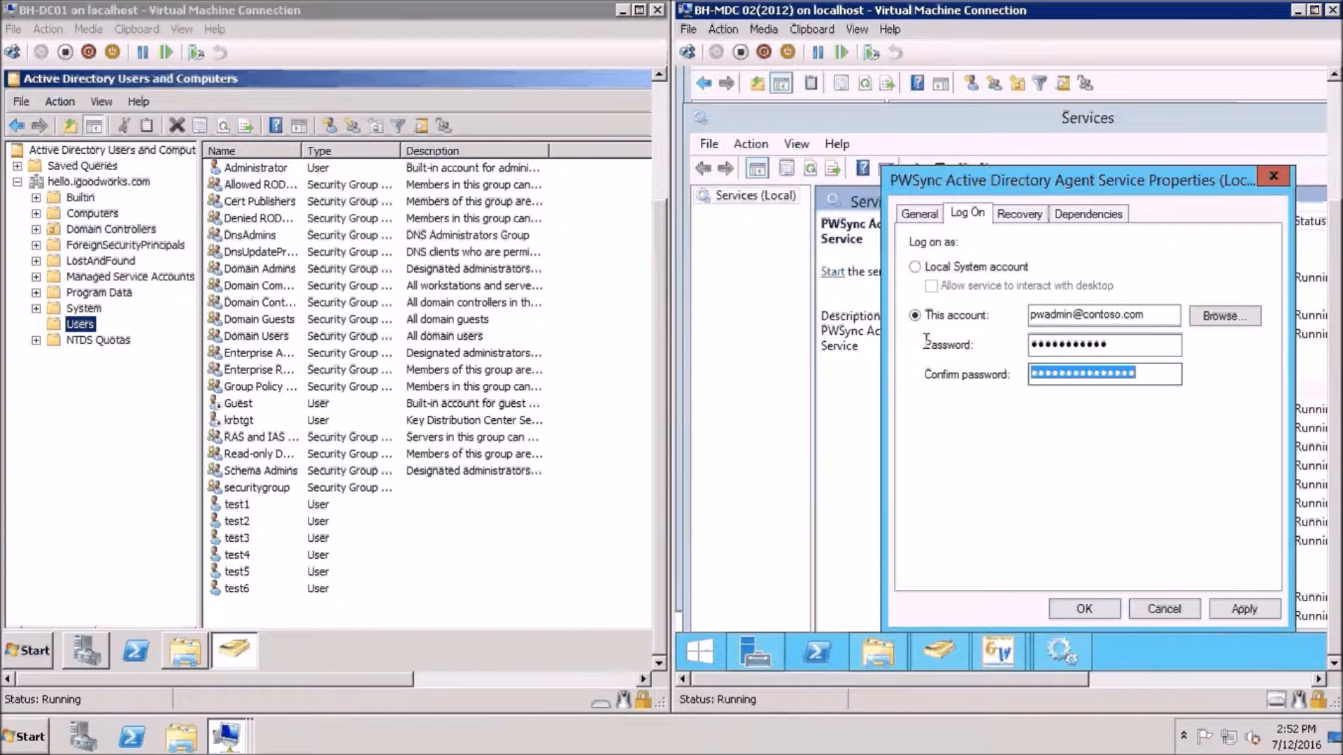
text(***********)
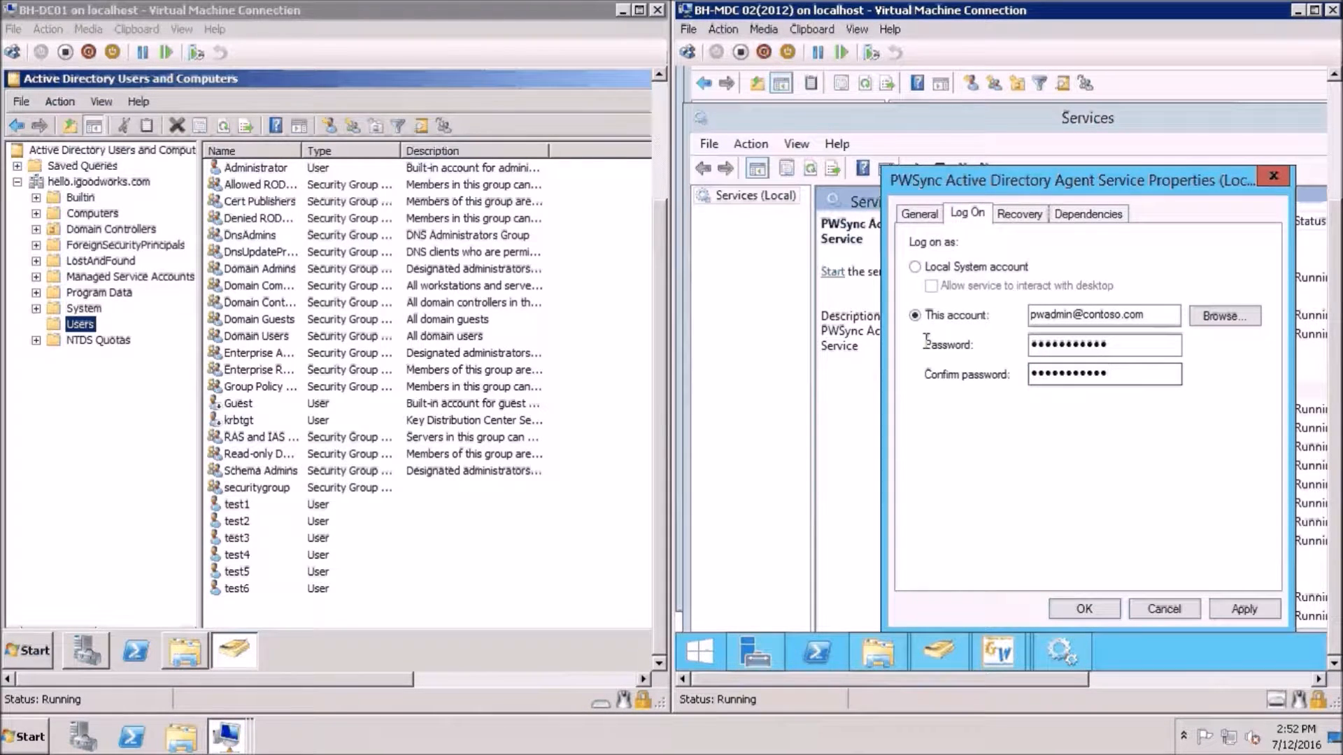
click(1228, 605)
click(1094, 617)
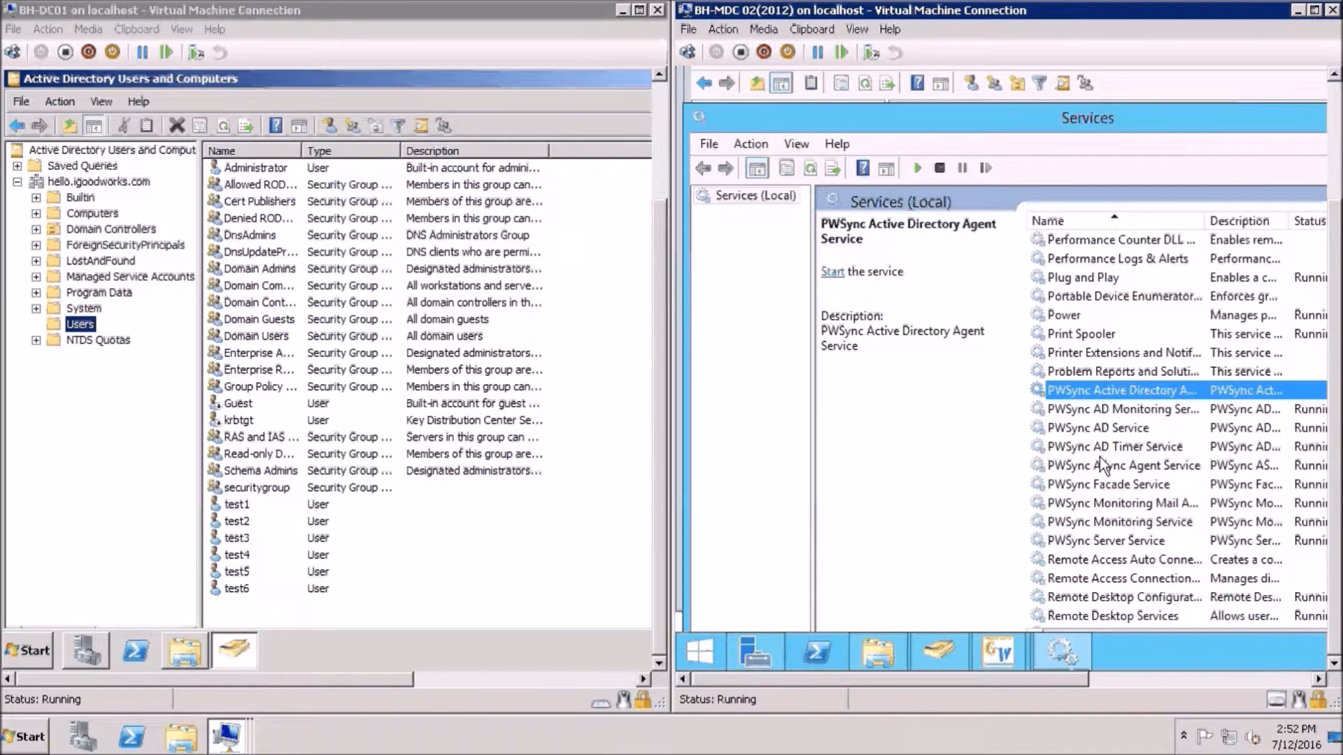
Set the PWSync Facade Service to log on as This account using the pwadmin account
click(1083, 484)
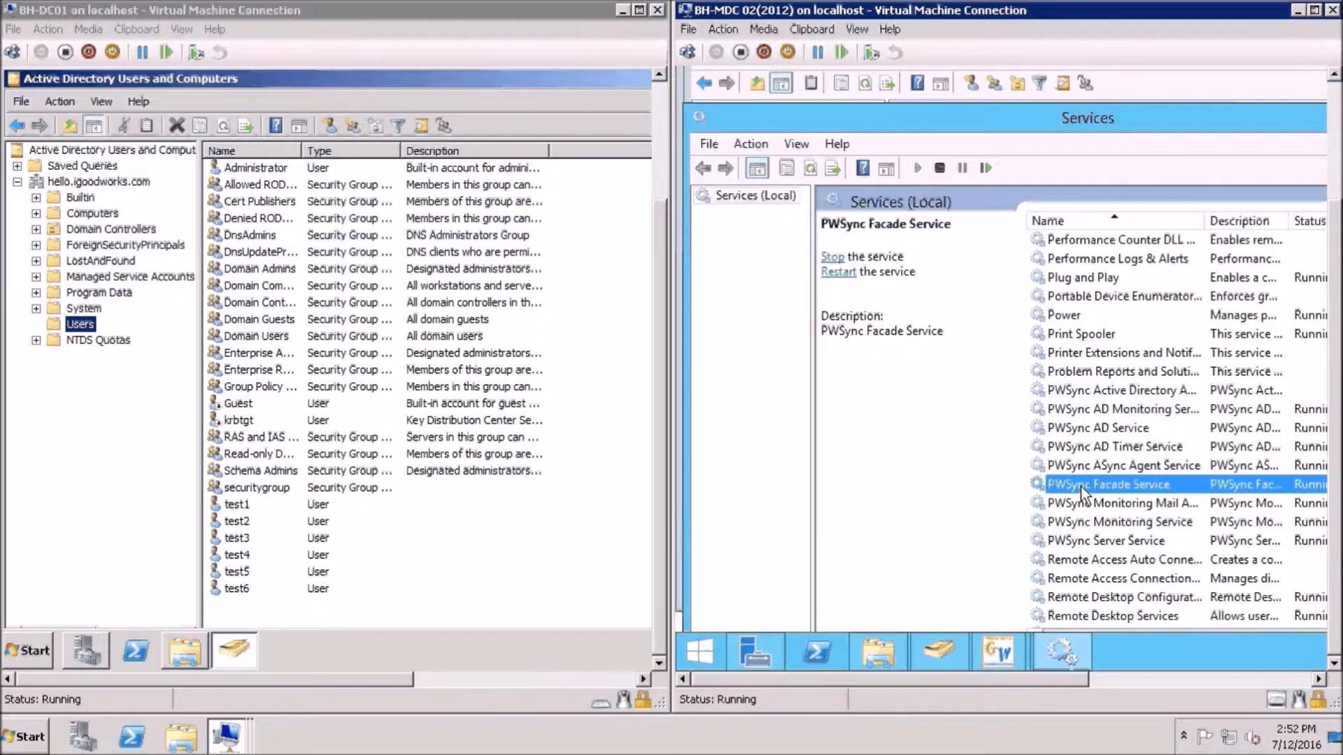
right_click(1084, 486)
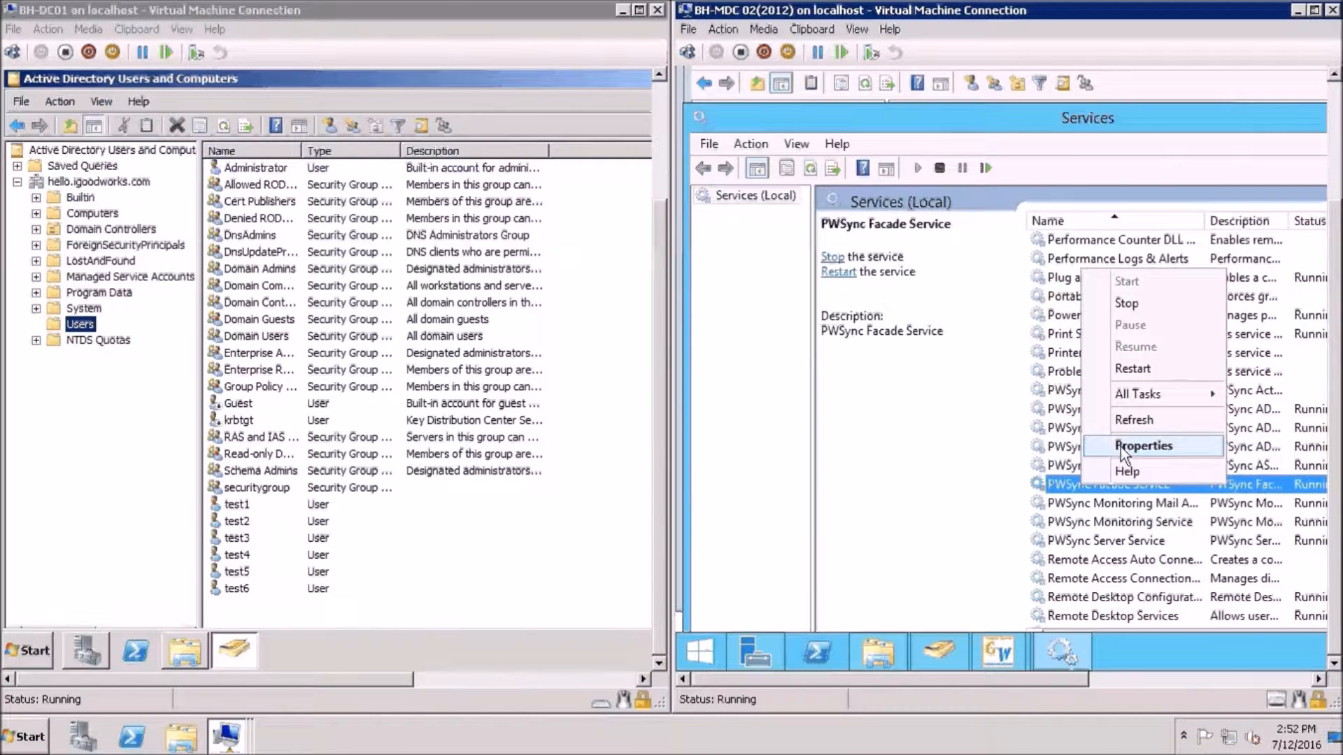
click(1121, 447)
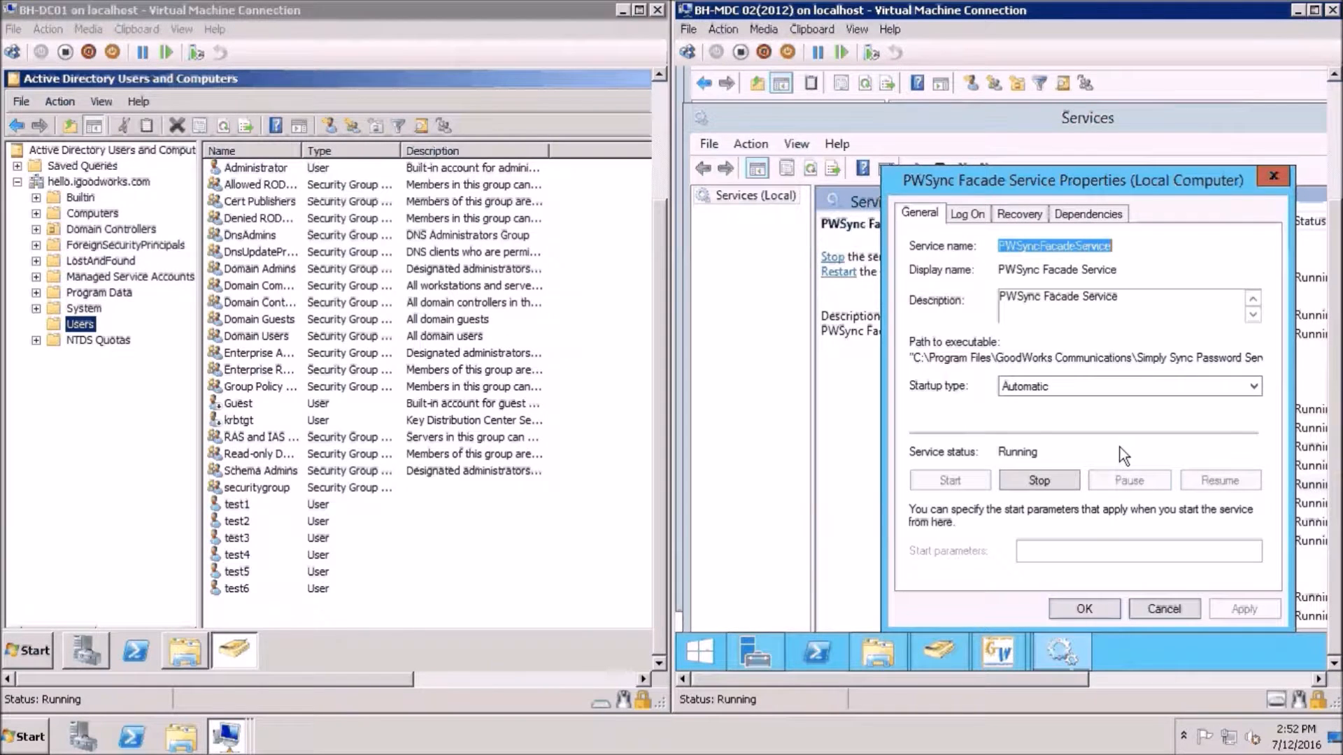
click(970, 218)
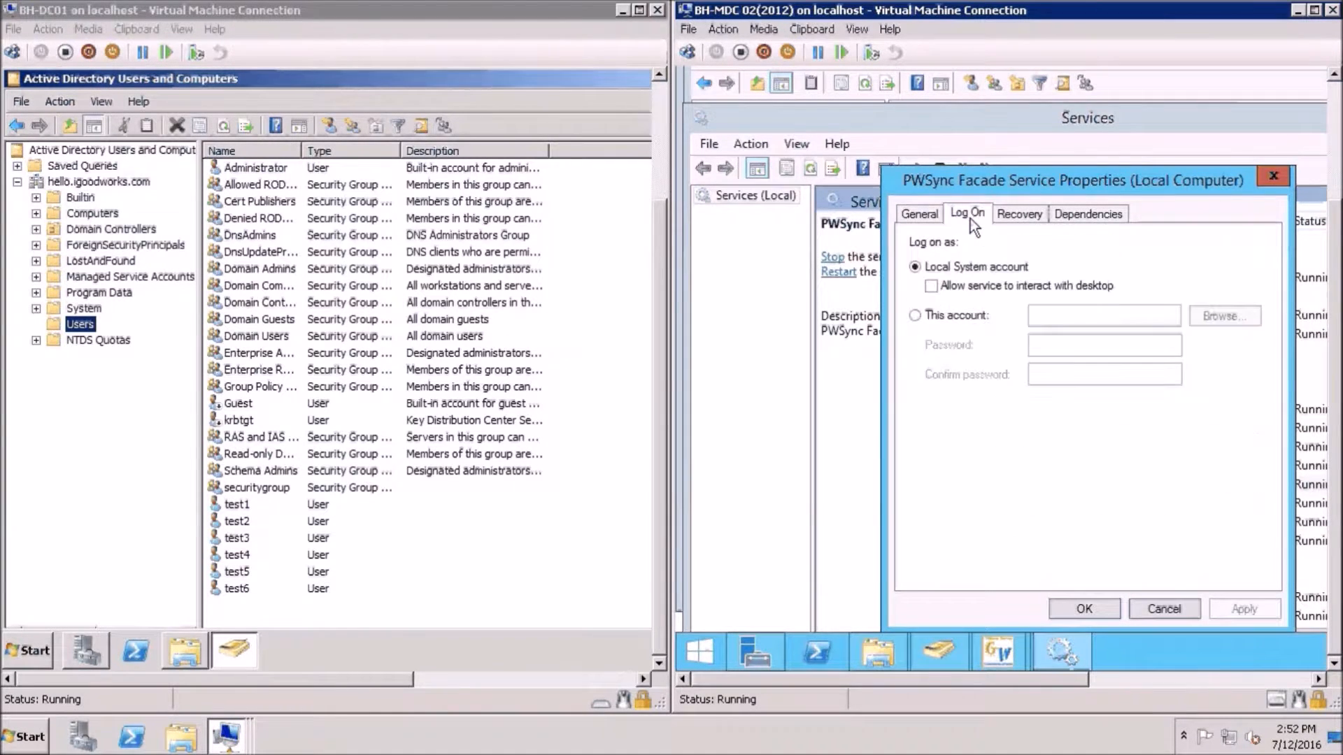
click(958, 316)
click(1223, 314)
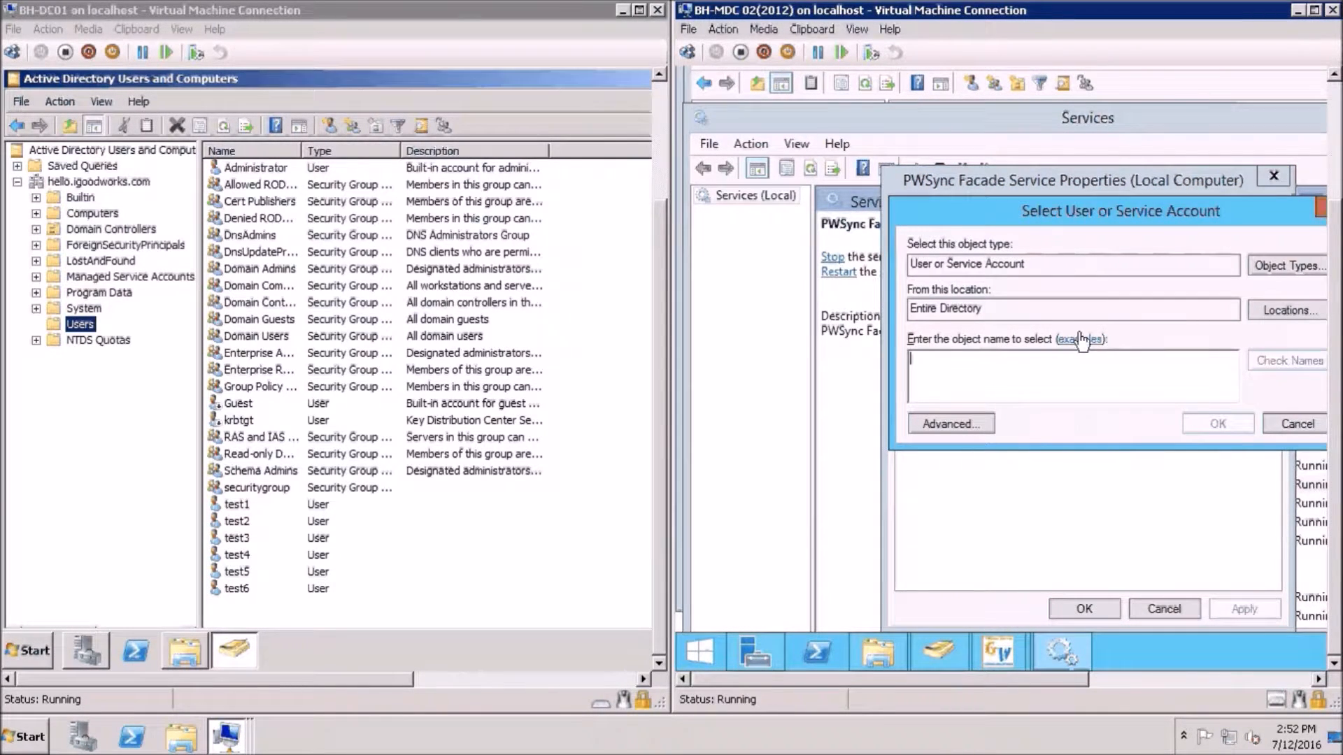
text(p)
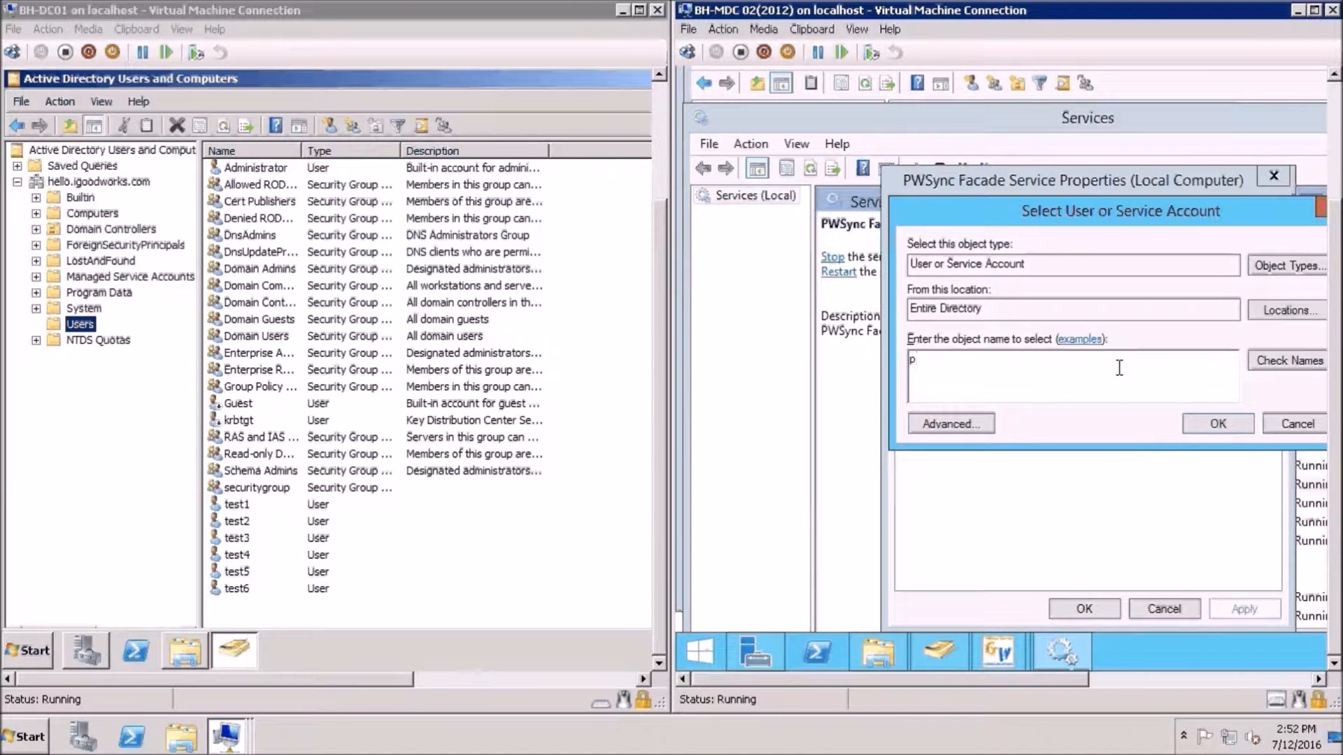
text(wadmin)
click(1265, 360)
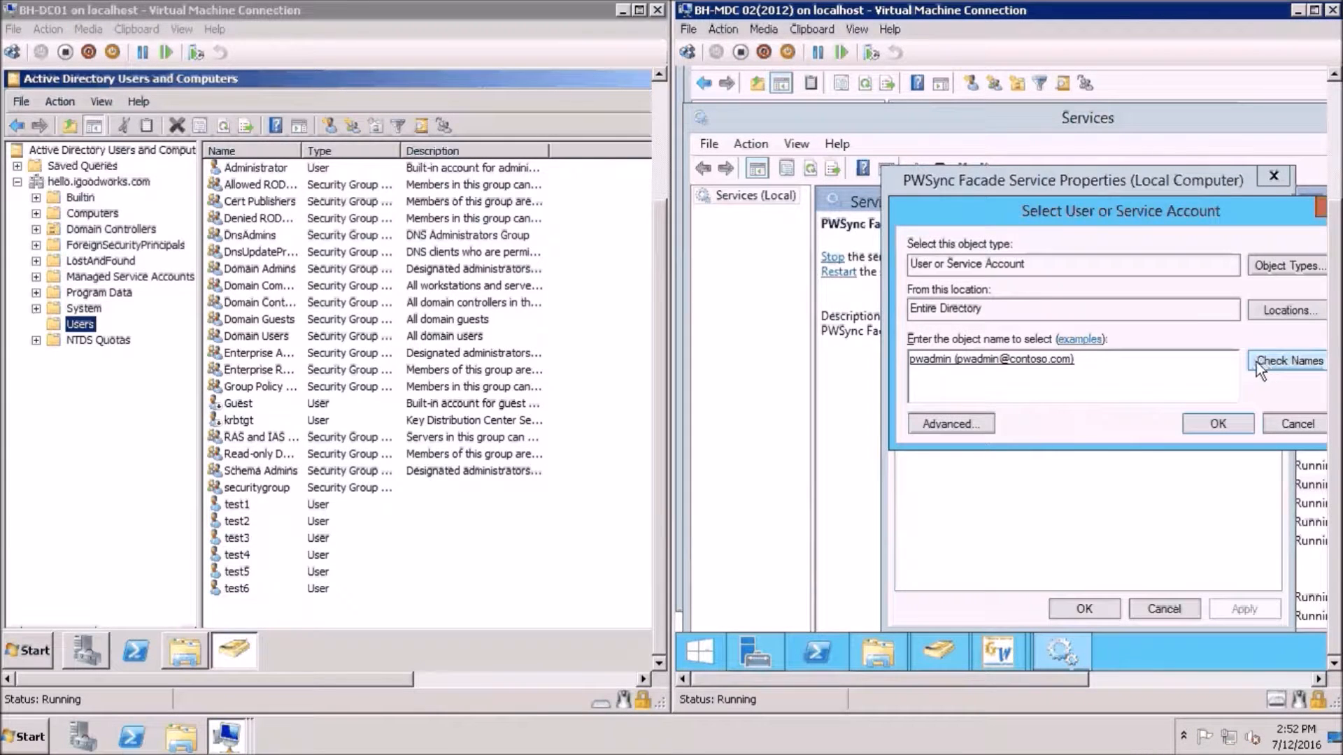
click(1211, 424)
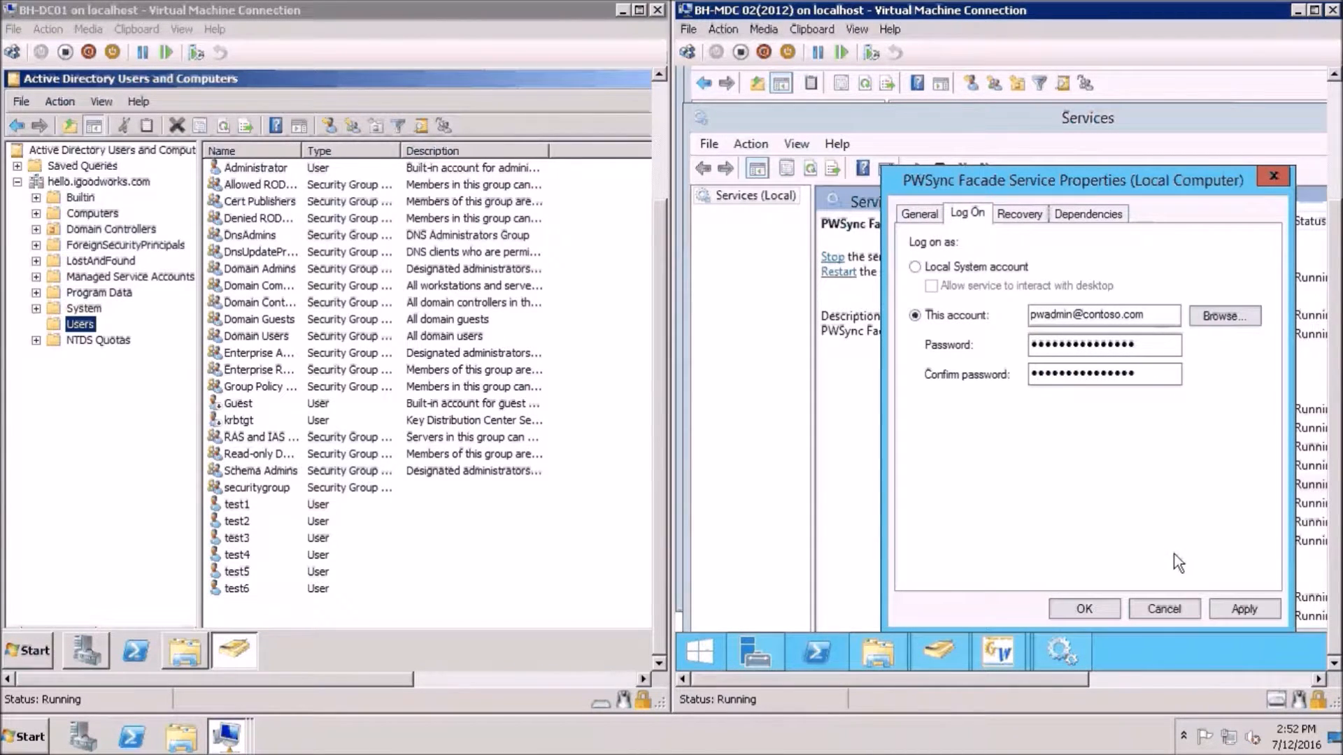
Re-enter the account password after the invalid-password warning and apply the log-on change
click(1240, 610)
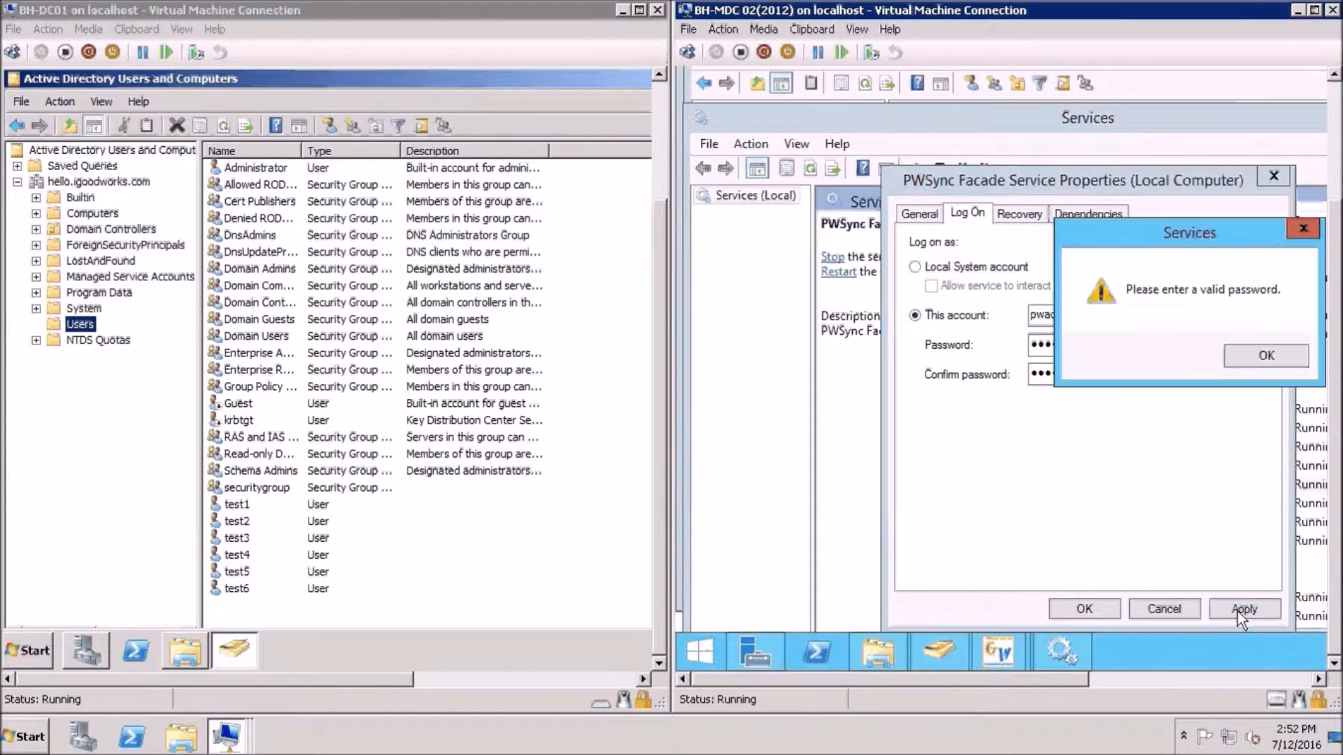
click(1244, 358)
double_click(1165, 347)
text(•••••••••••)
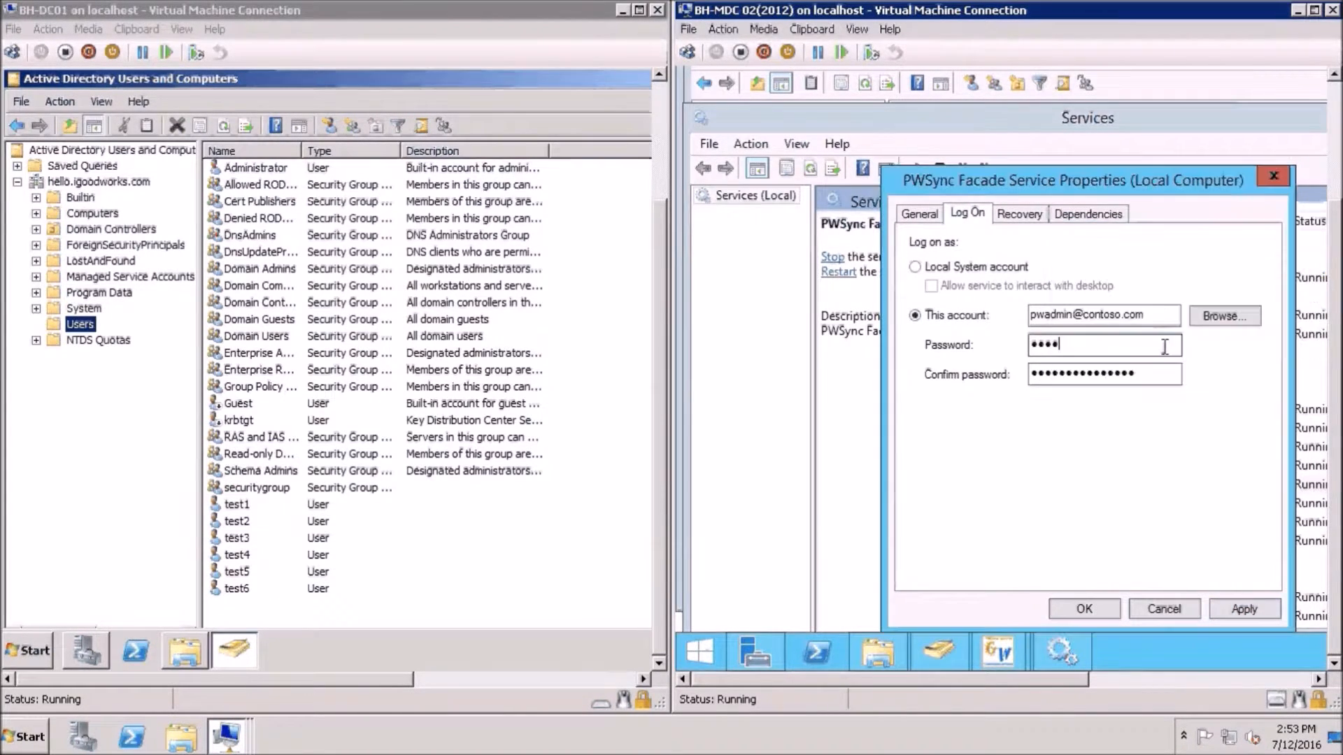
key(Tab)
text(•••••••••••)
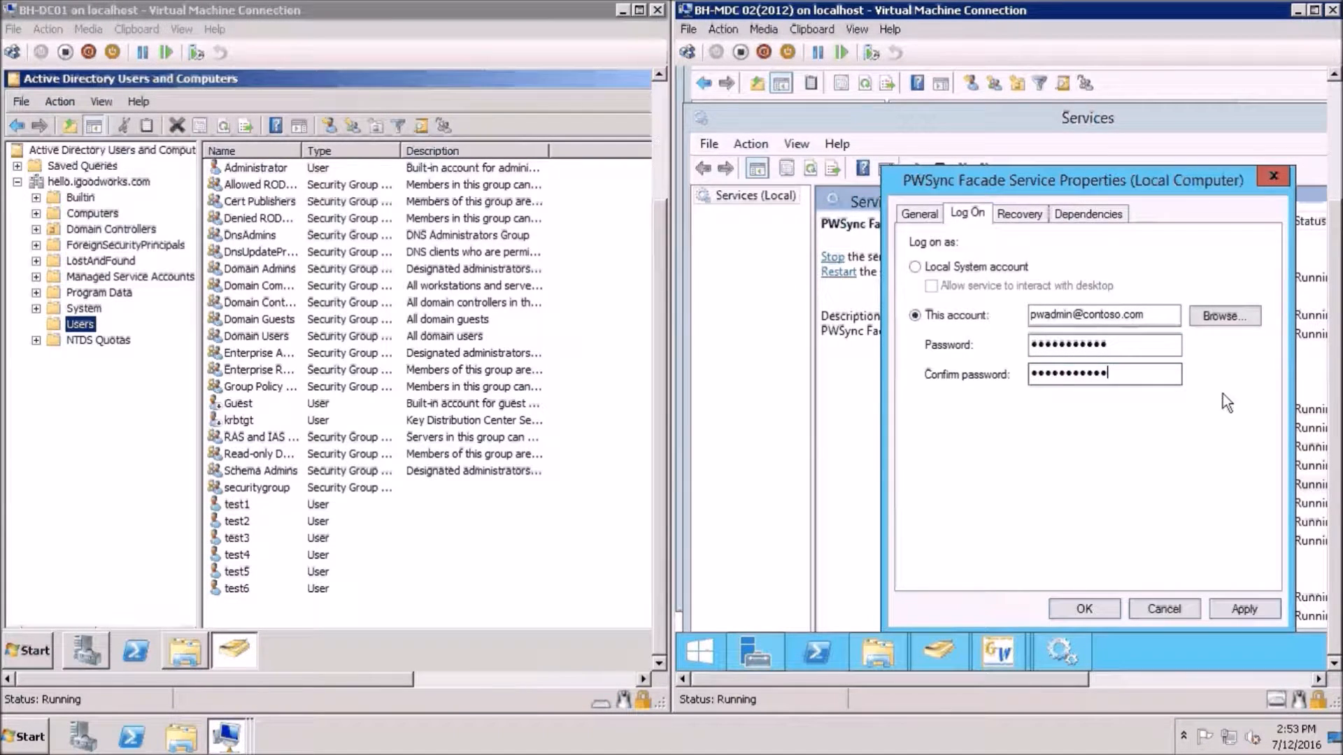
click(1237, 608)
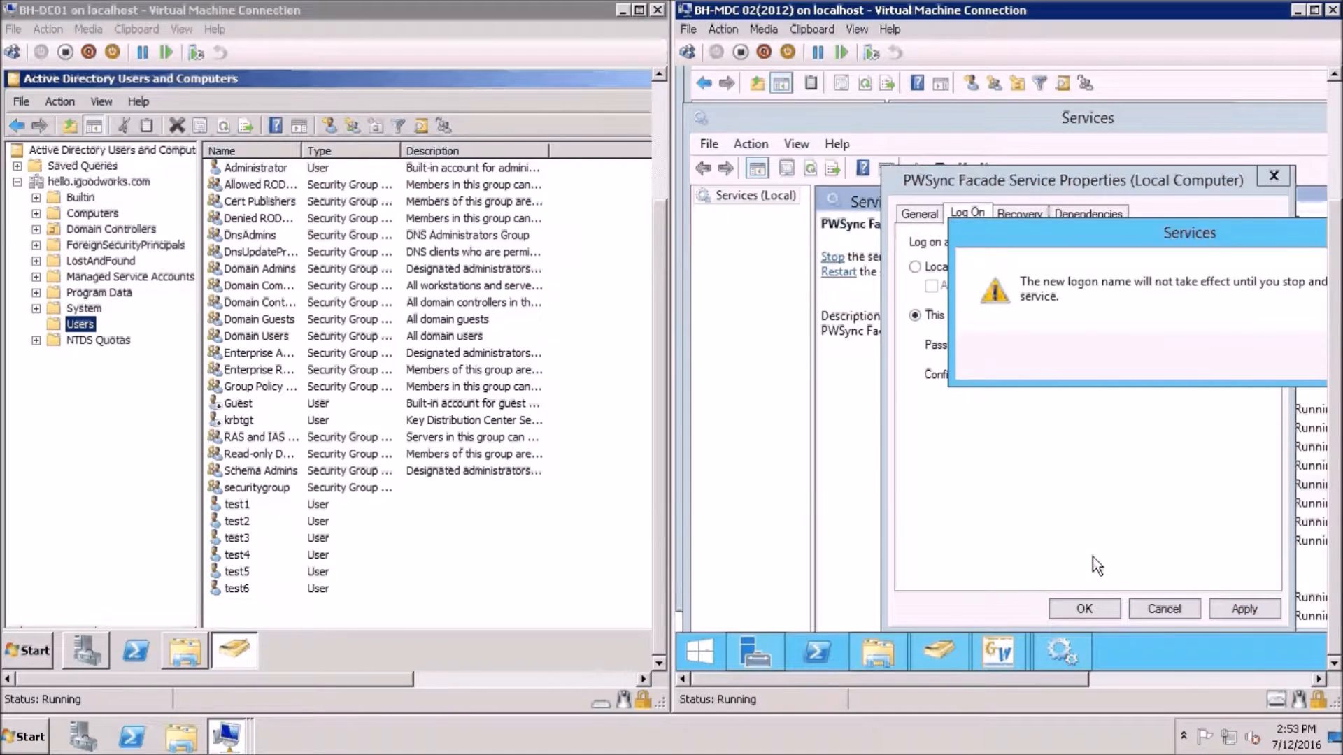
key(Return)
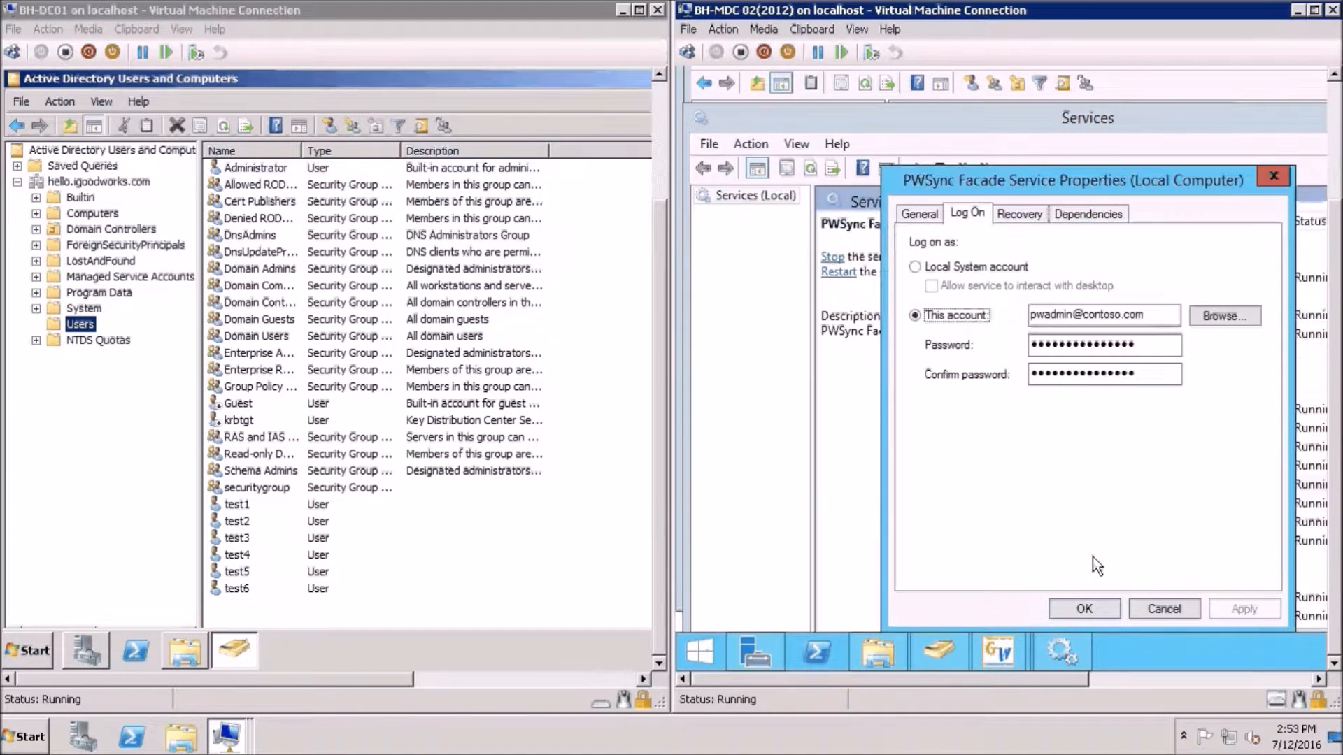
click(1069, 610)
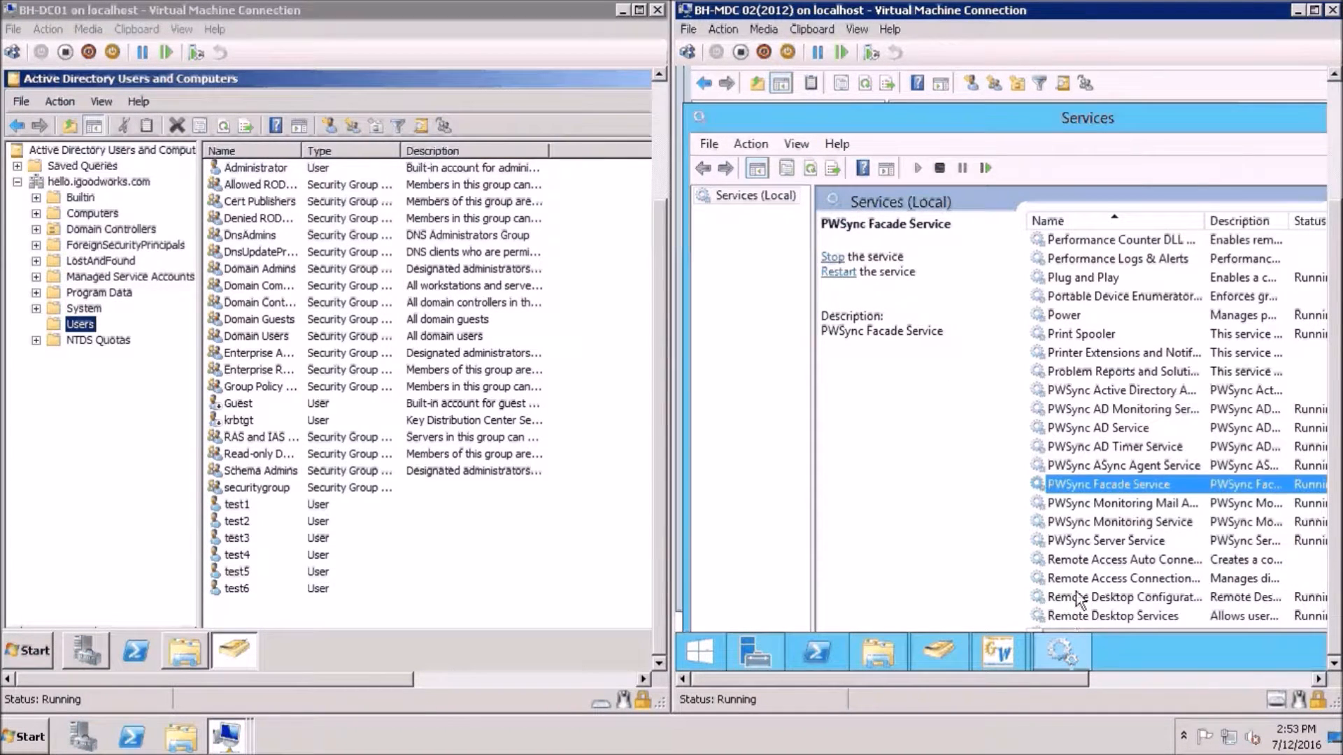
Restart PWSync Facade Service and PWSync AD Monitoring Service, then launch Command Prompt from Start
right_click(1072, 488)
click(1106, 373)
right_click(1077, 414)
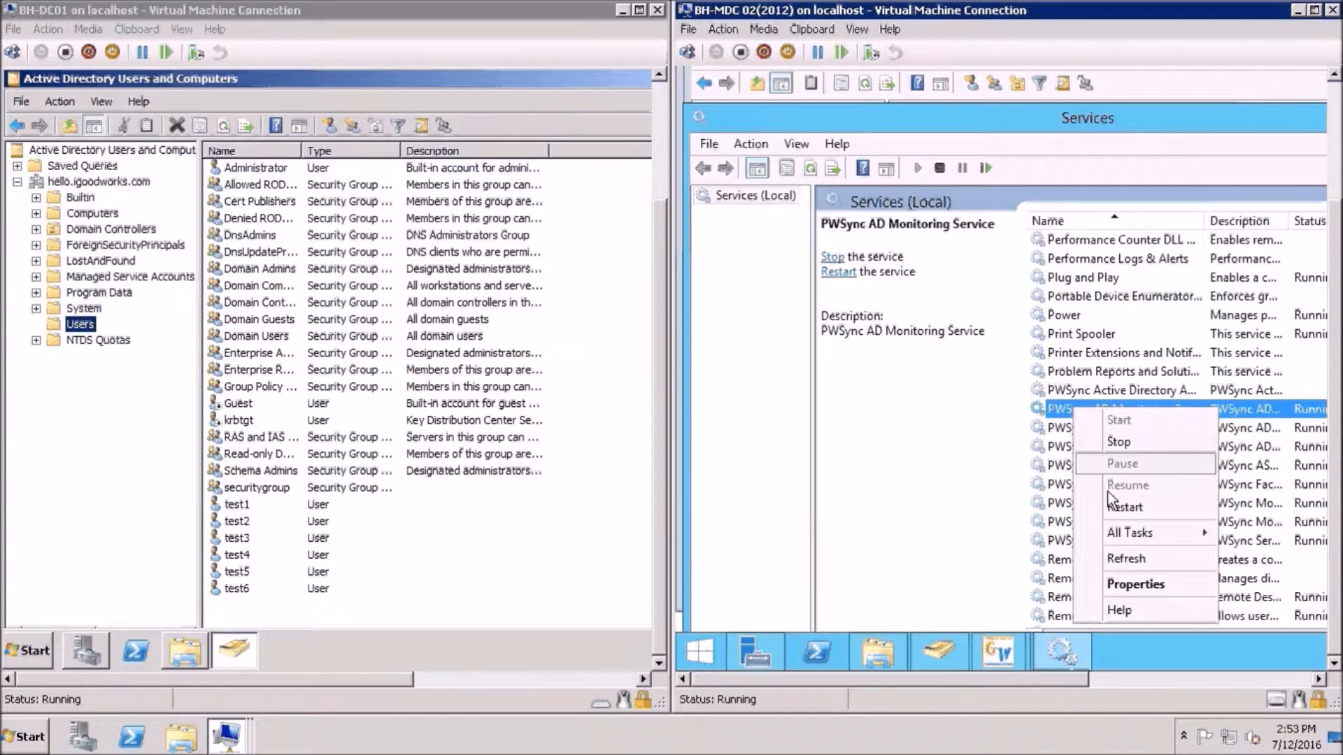
click(1114, 508)
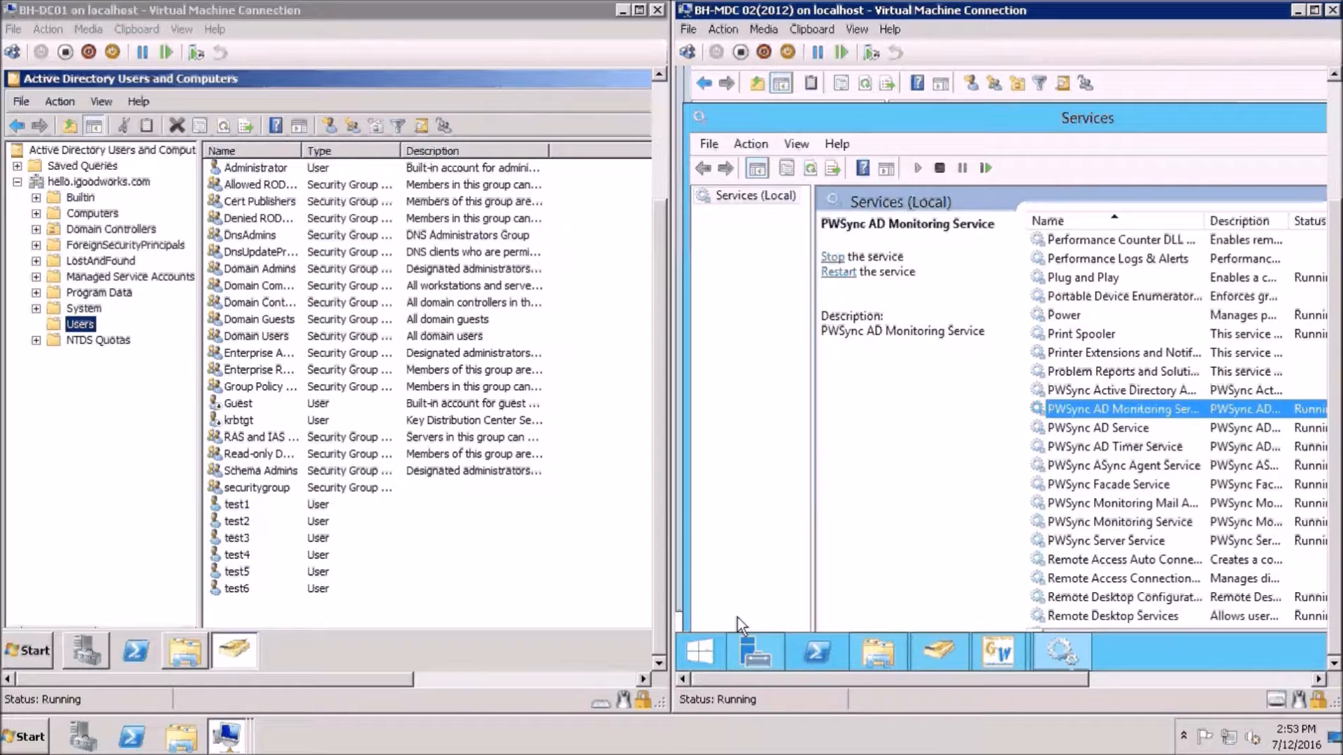
click(706, 652)
click(803, 620)
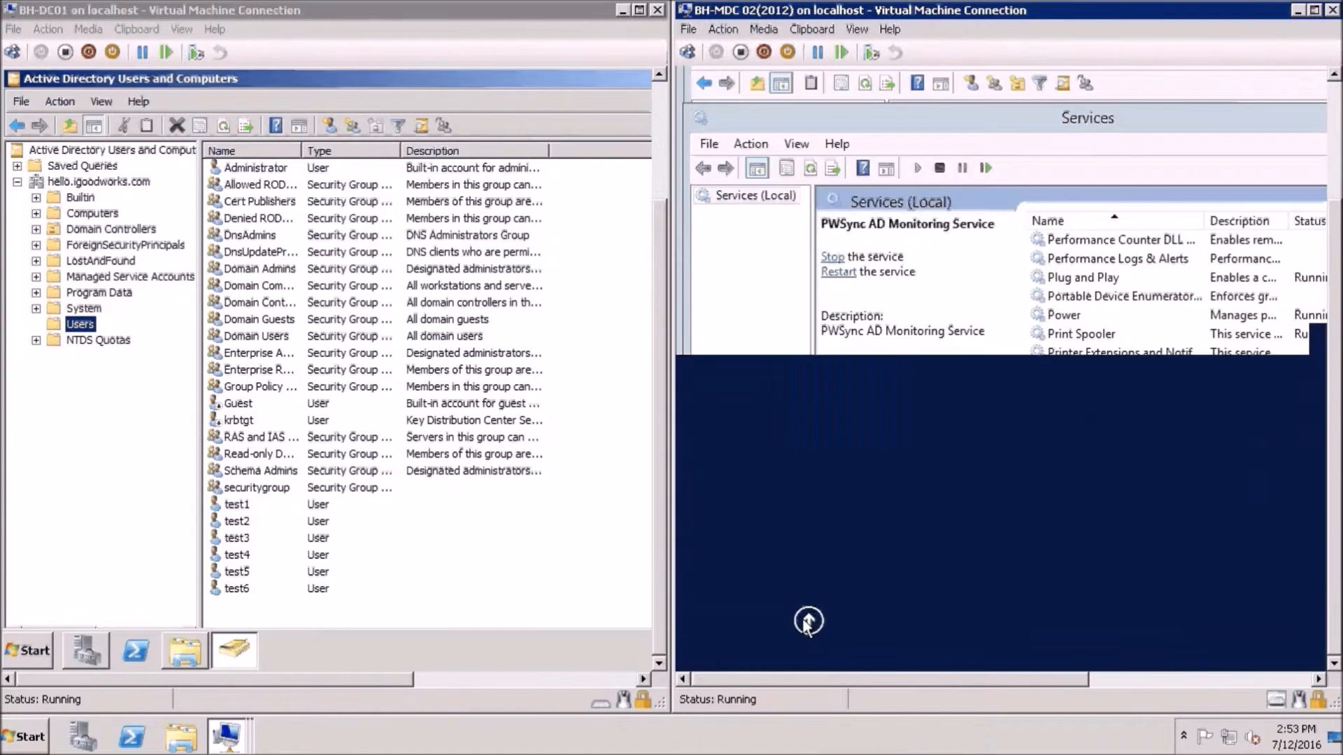
click(1330, 182)
drag(1245, 143, 1202, 300)
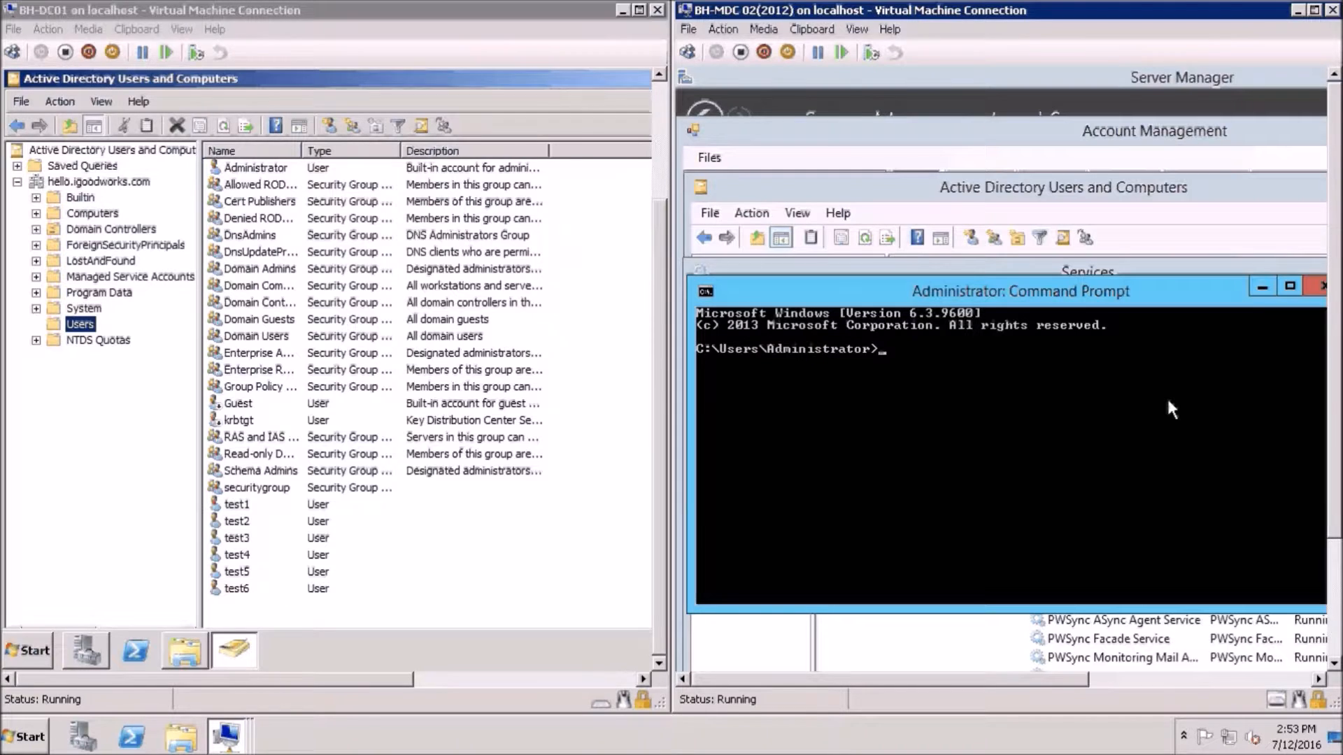
text(netsh)
text(http add urlacl )
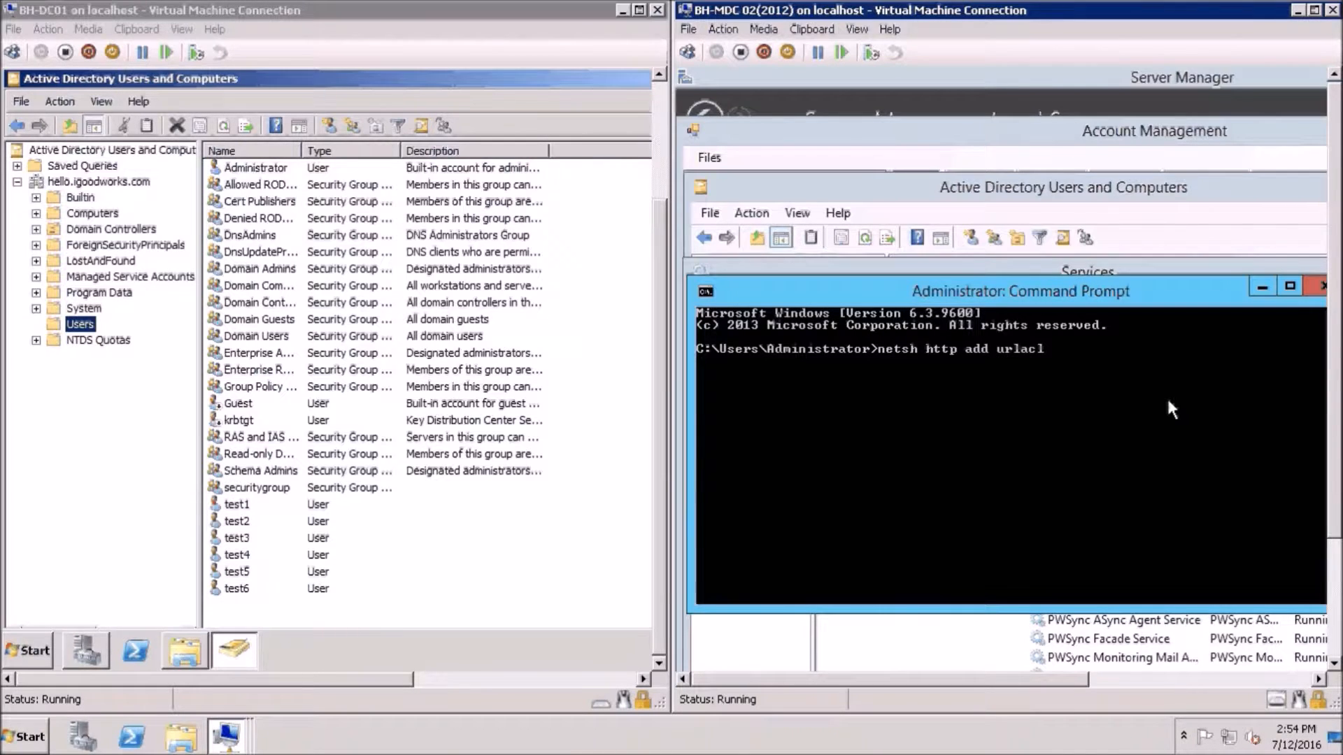
text(https://+:8911/P)
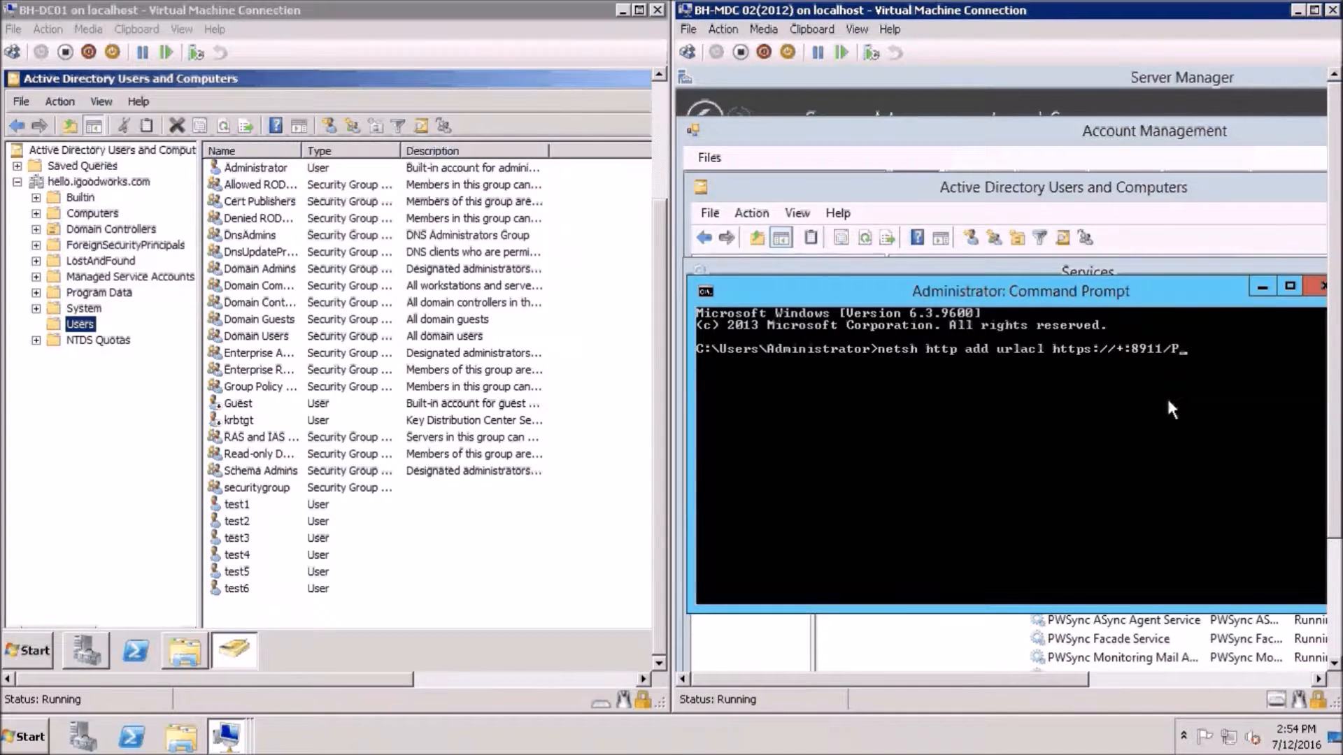
text(WSyncFacade/ user=)
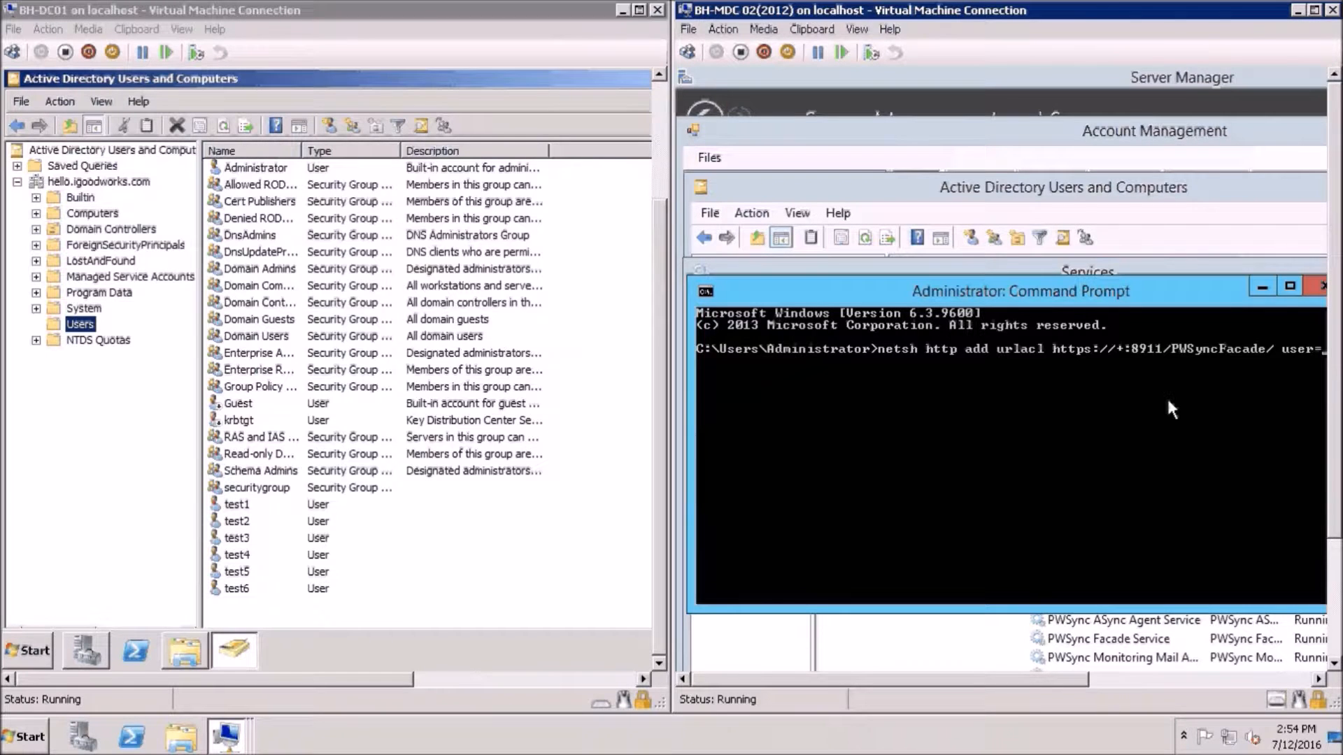
text(pwadmin@contoso.com)
key(Return)
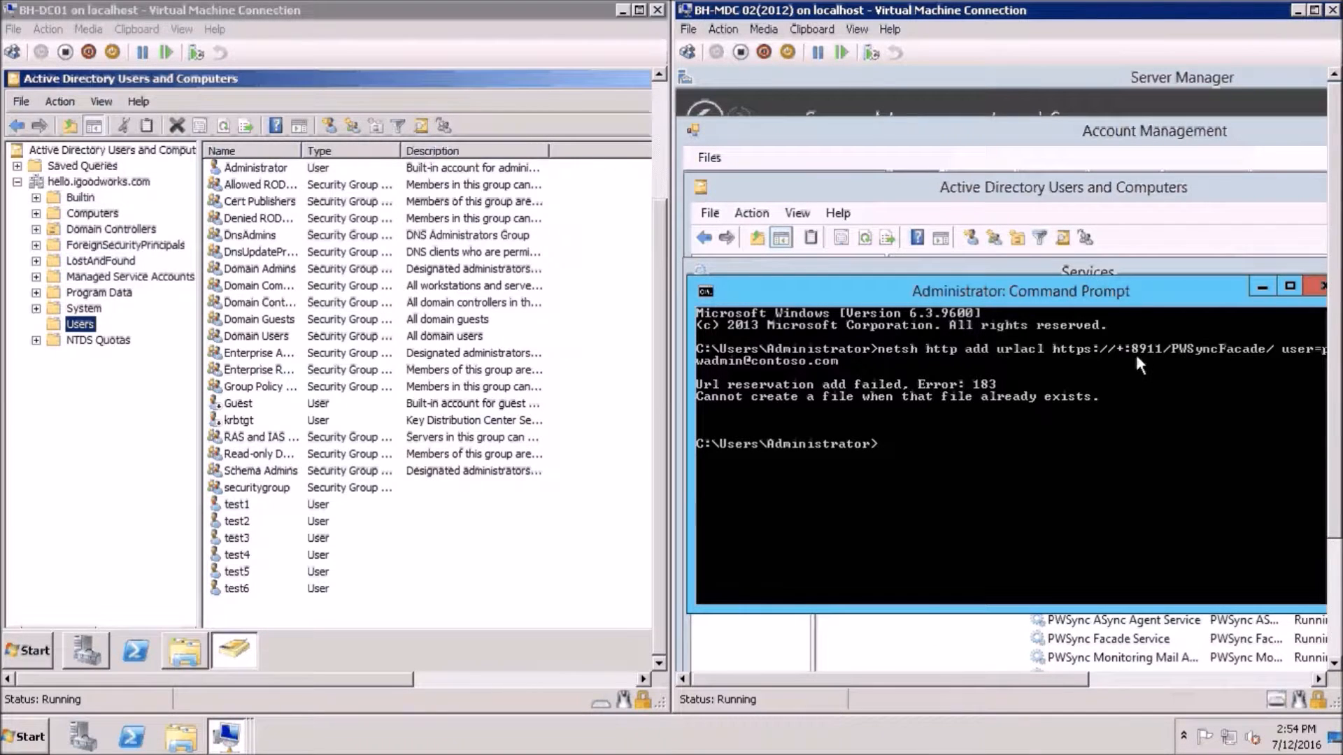
click(1322, 286)
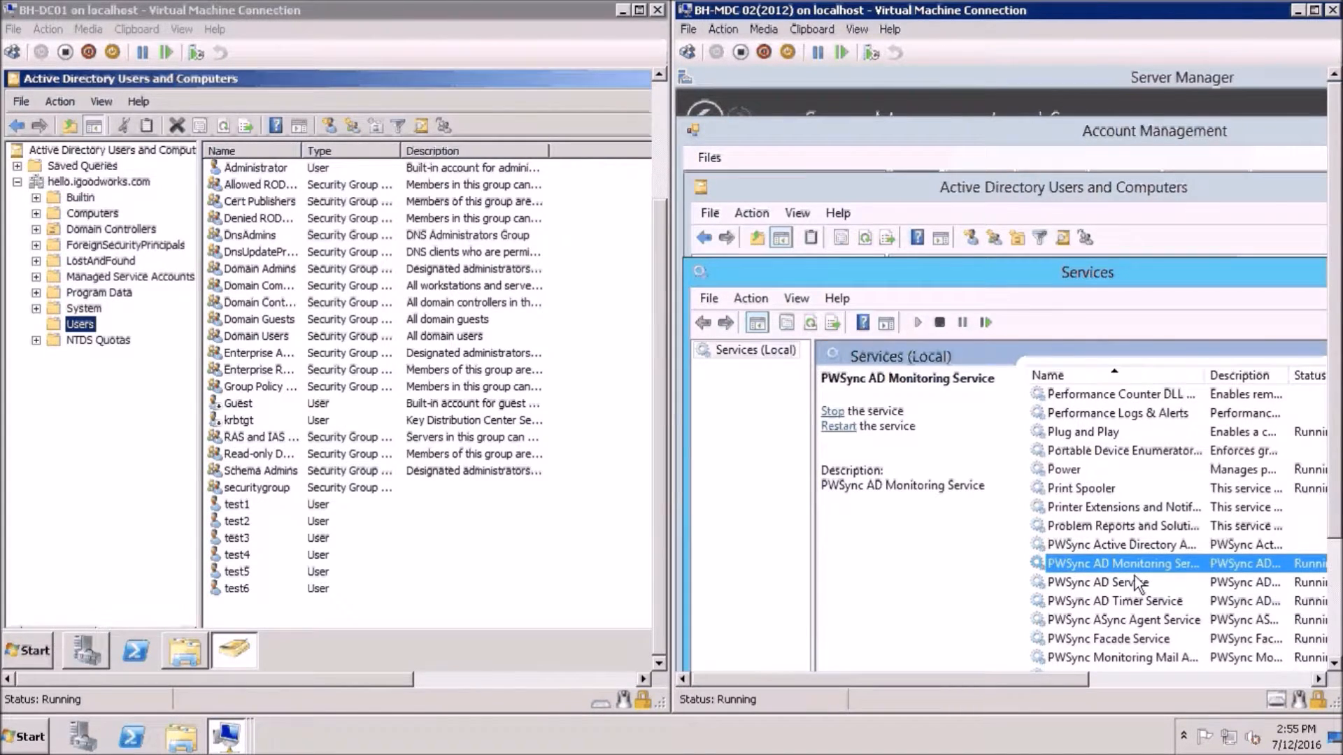
click(1336, 584)
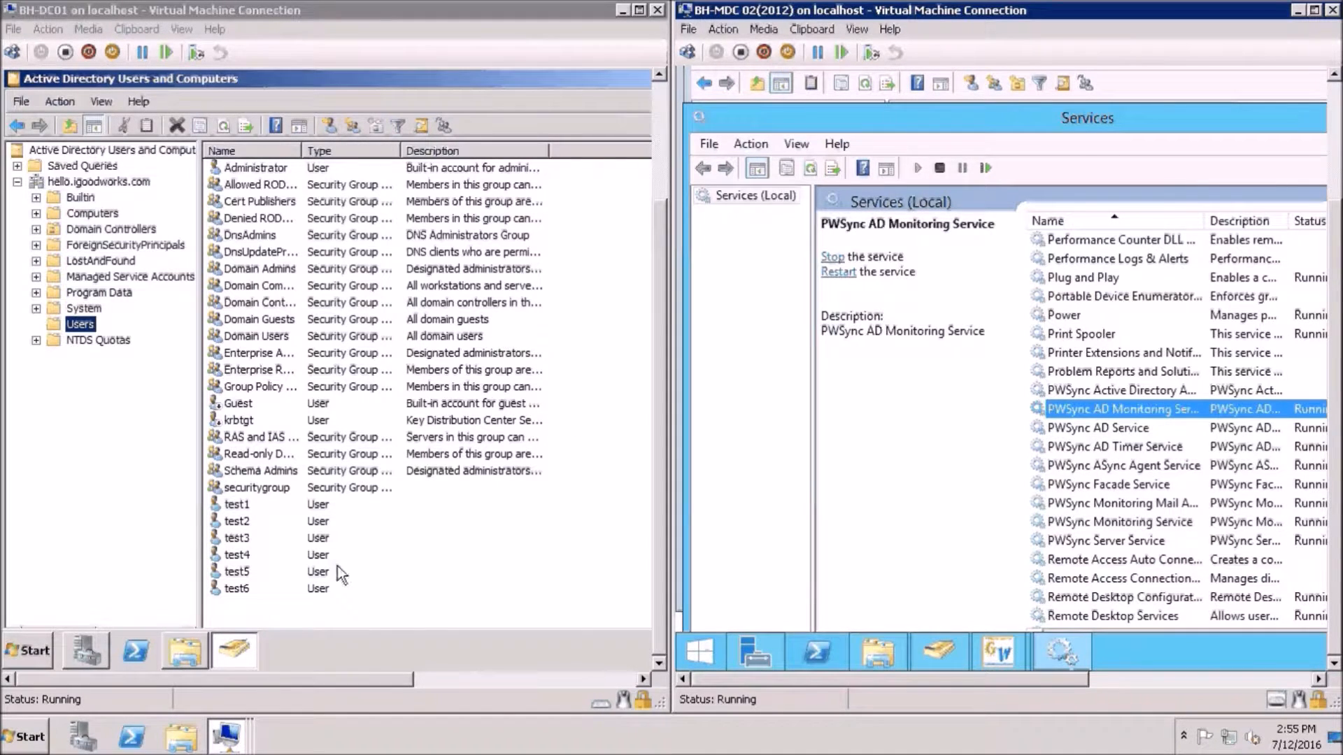
Run PWSyncClientInstaller64(3.6) from C:\, accept the license, install to the default folder, and close everything
click(192, 652)
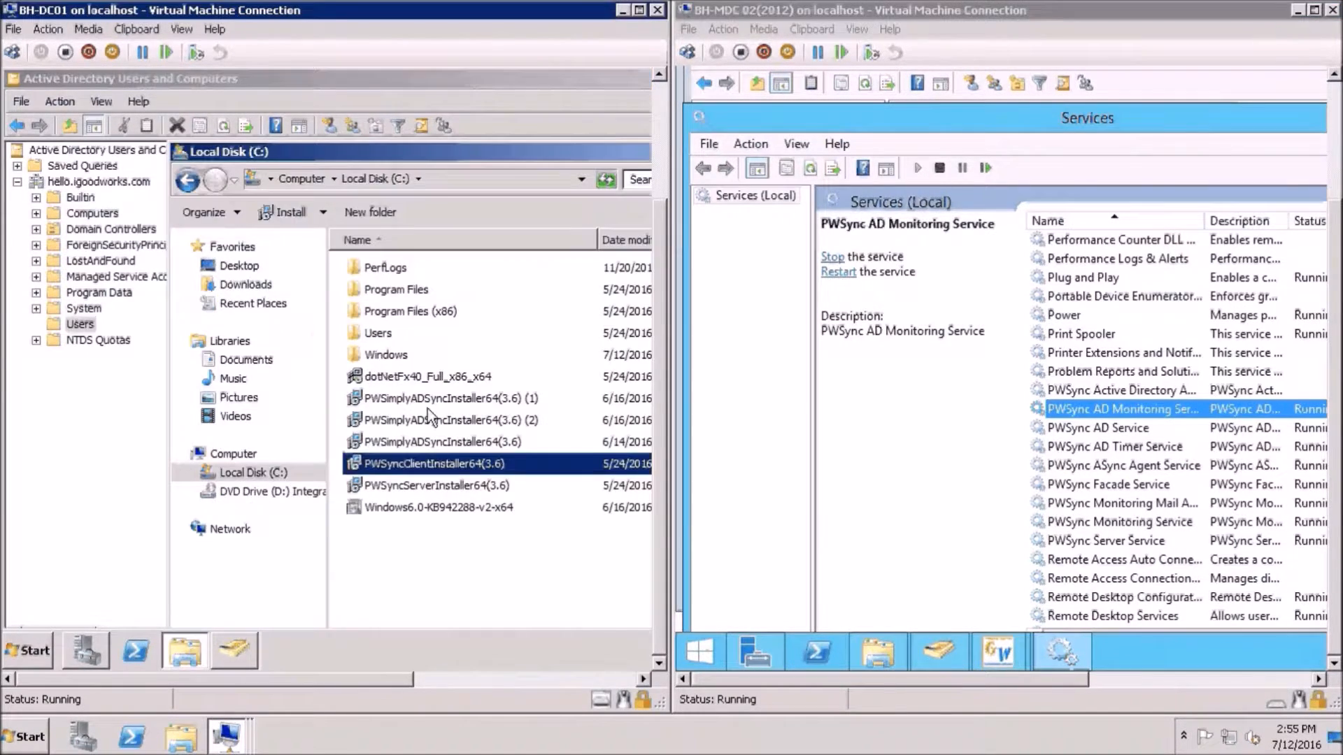
double_click(427, 464)
drag(522, 74, 347, 137)
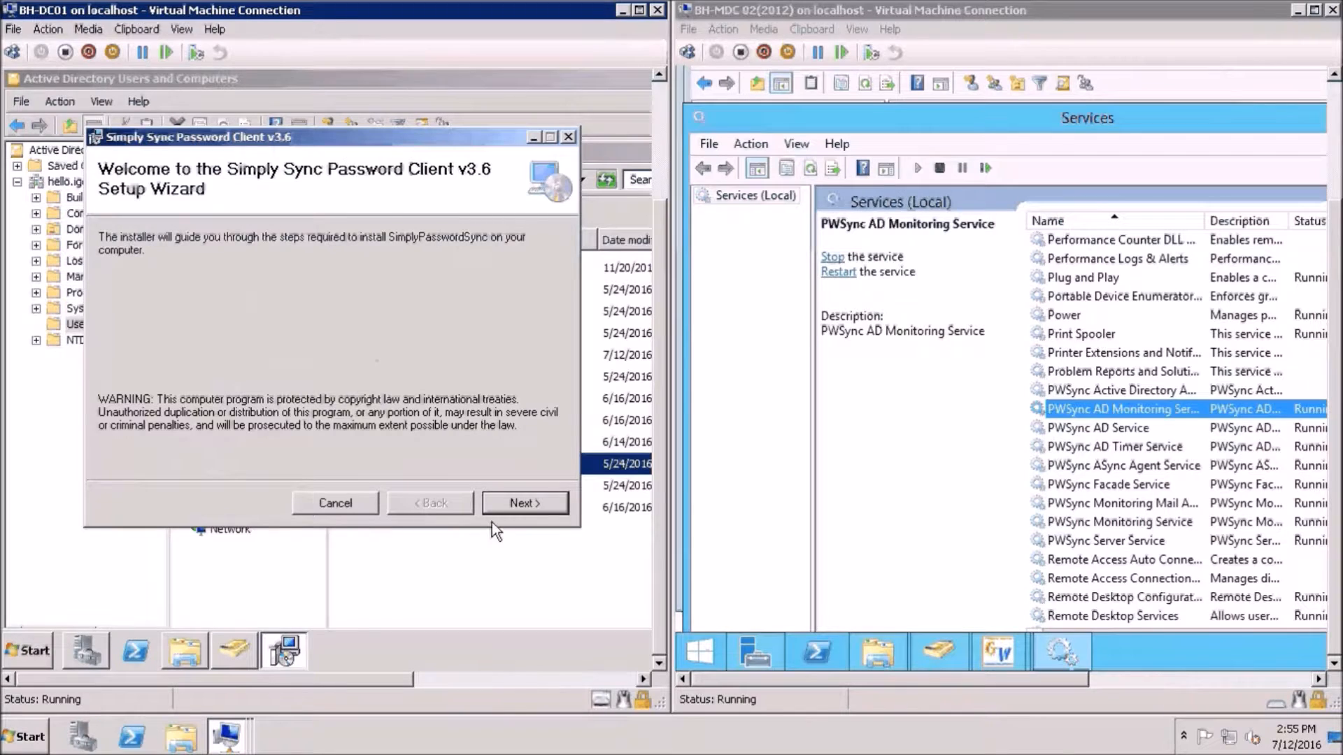
click(506, 504)
click(301, 462)
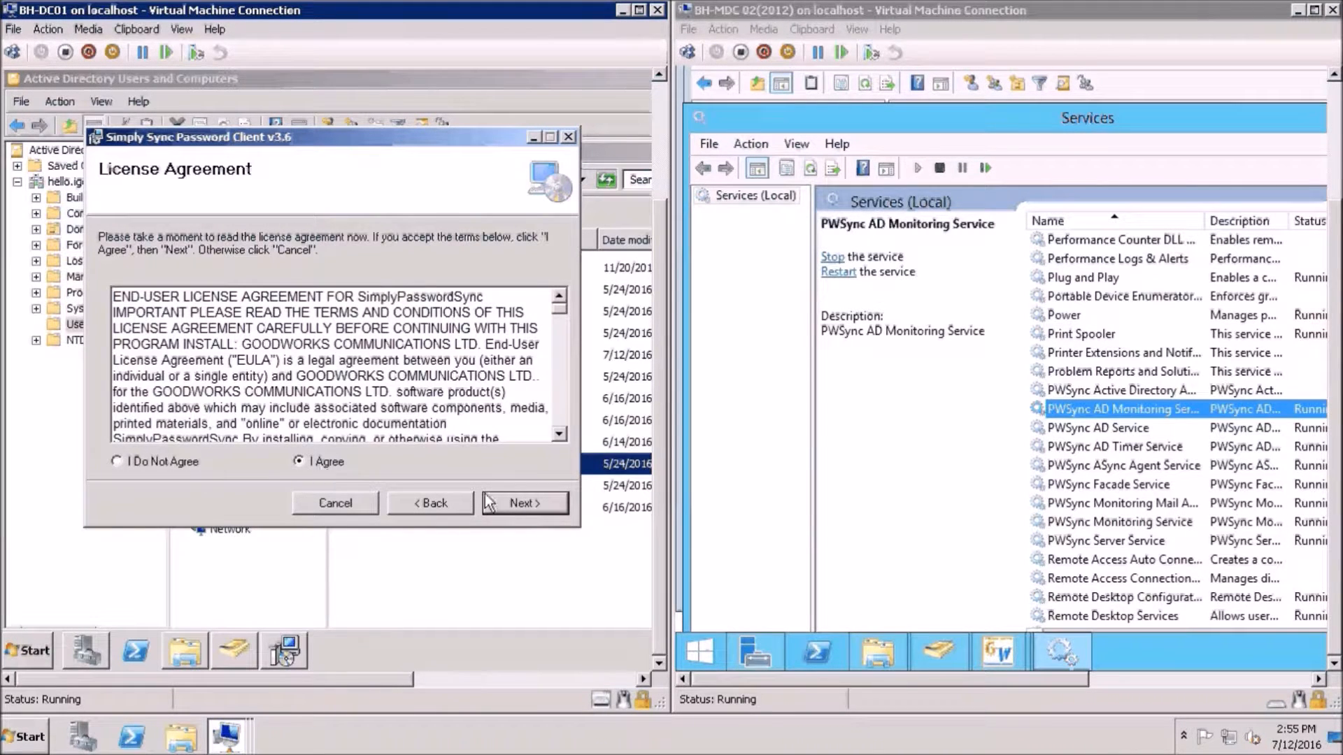
click(505, 497)
click(491, 500)
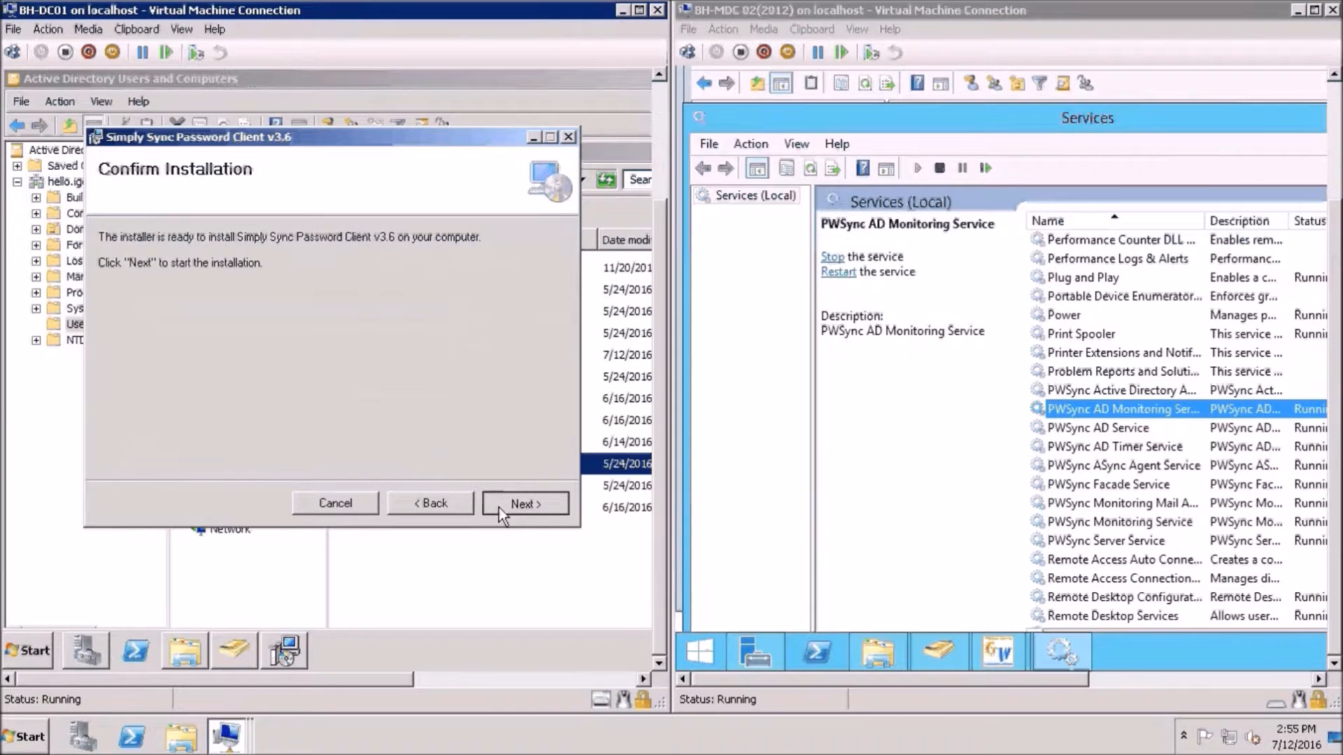
click(498, 507)
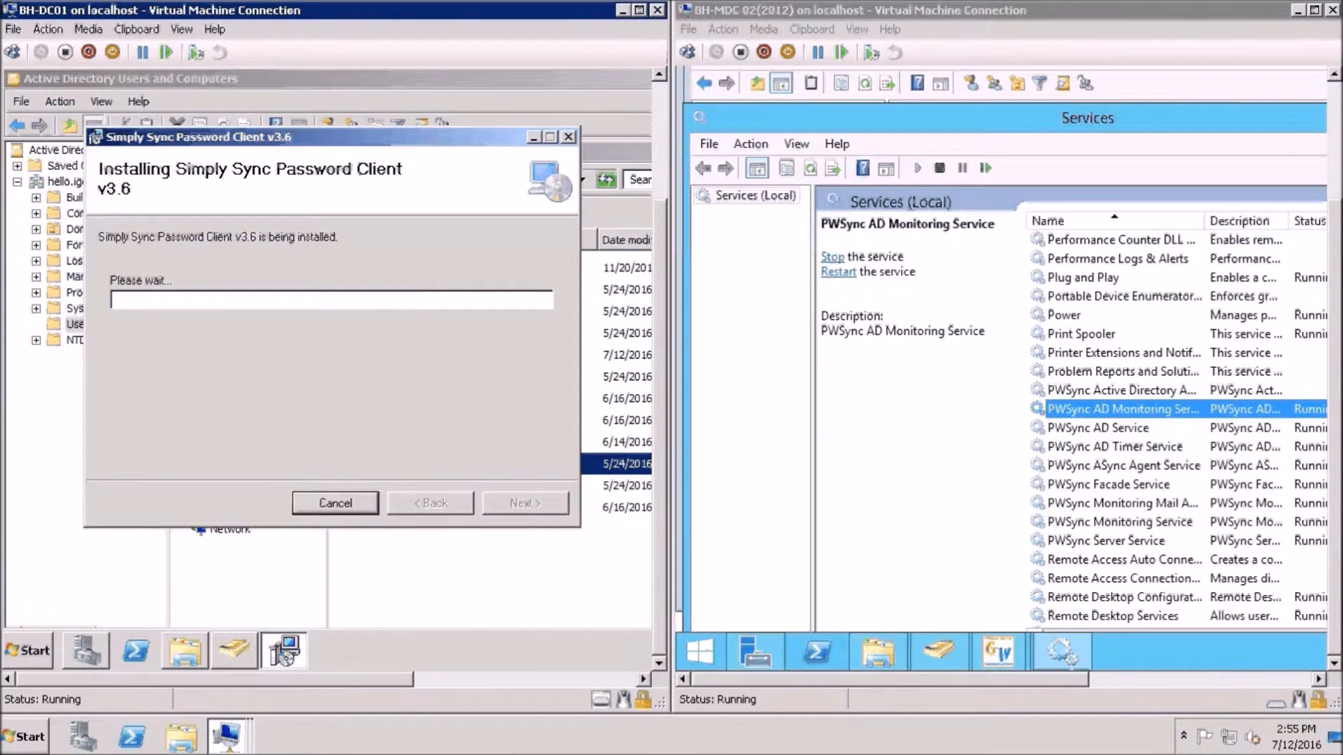
click(539, 507)
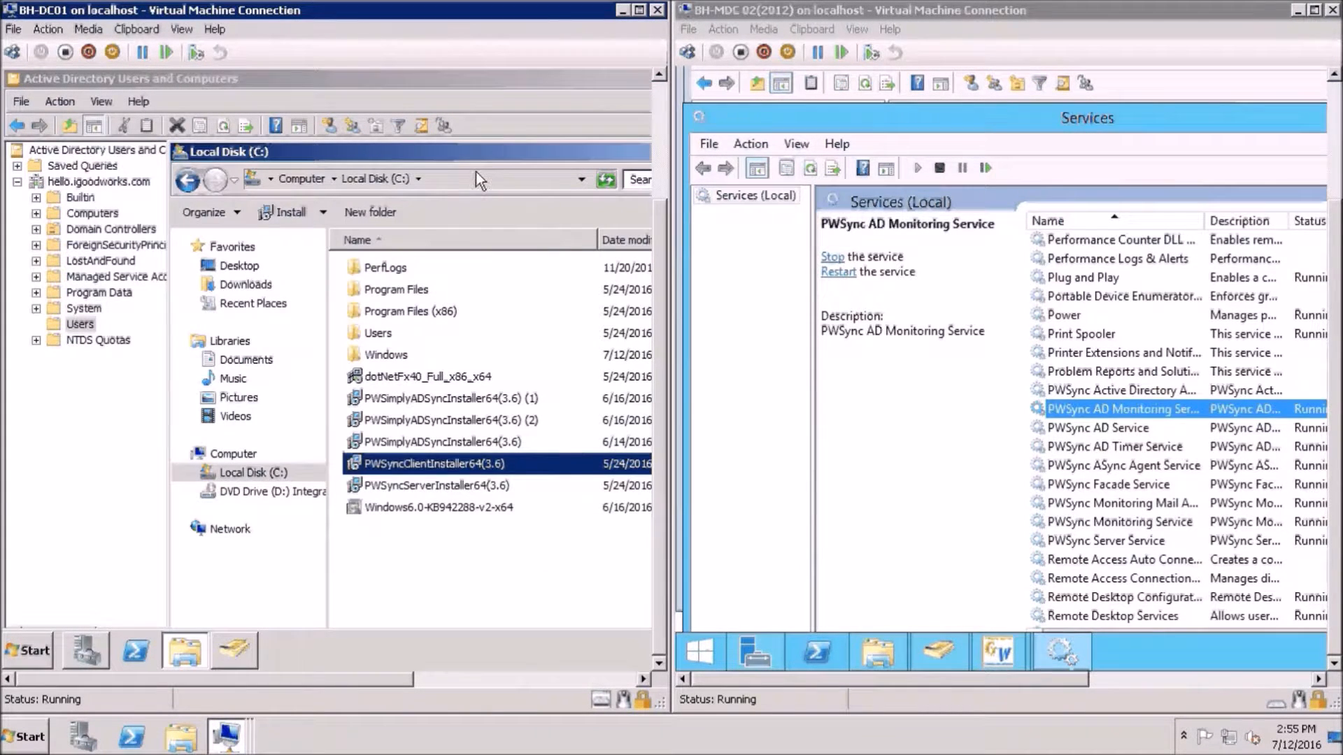
key(alt+F4)
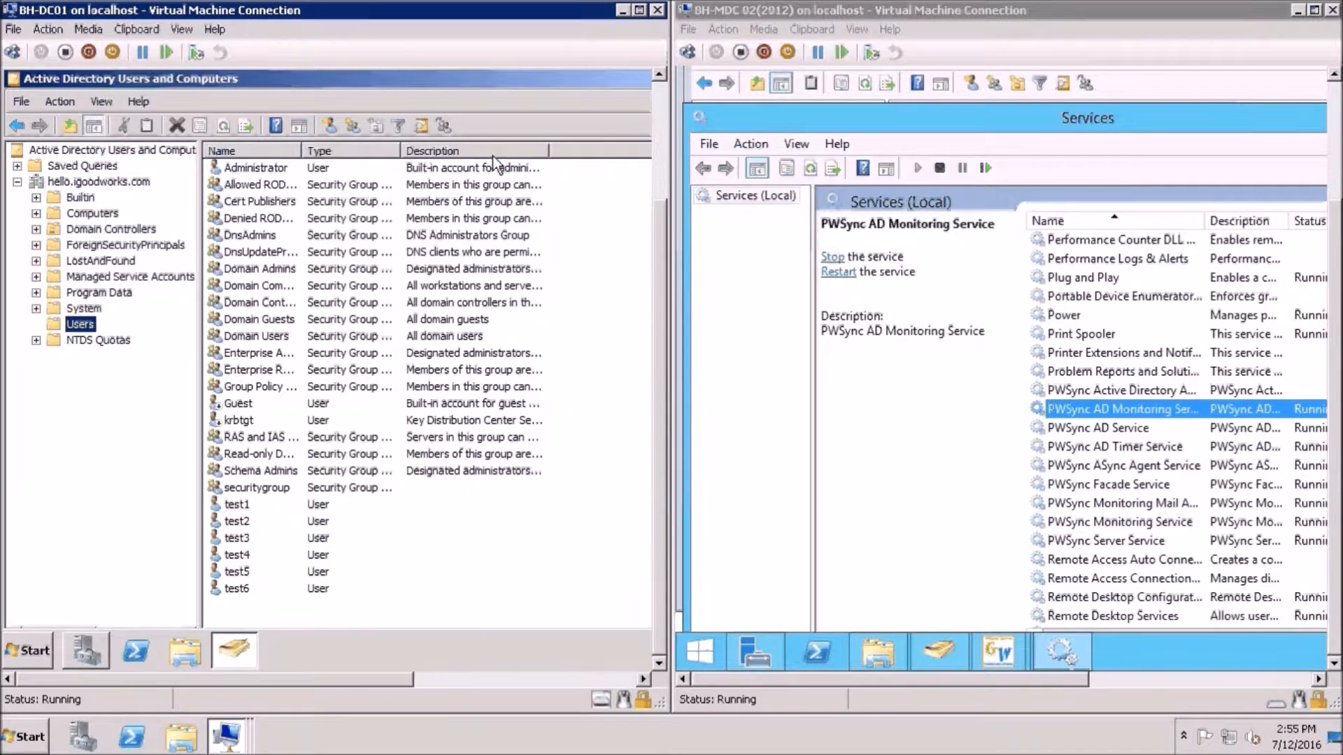
Launch PWSyncClientConfiguration from Start and reposition its window to show the Default profile fields
click(15, 652)
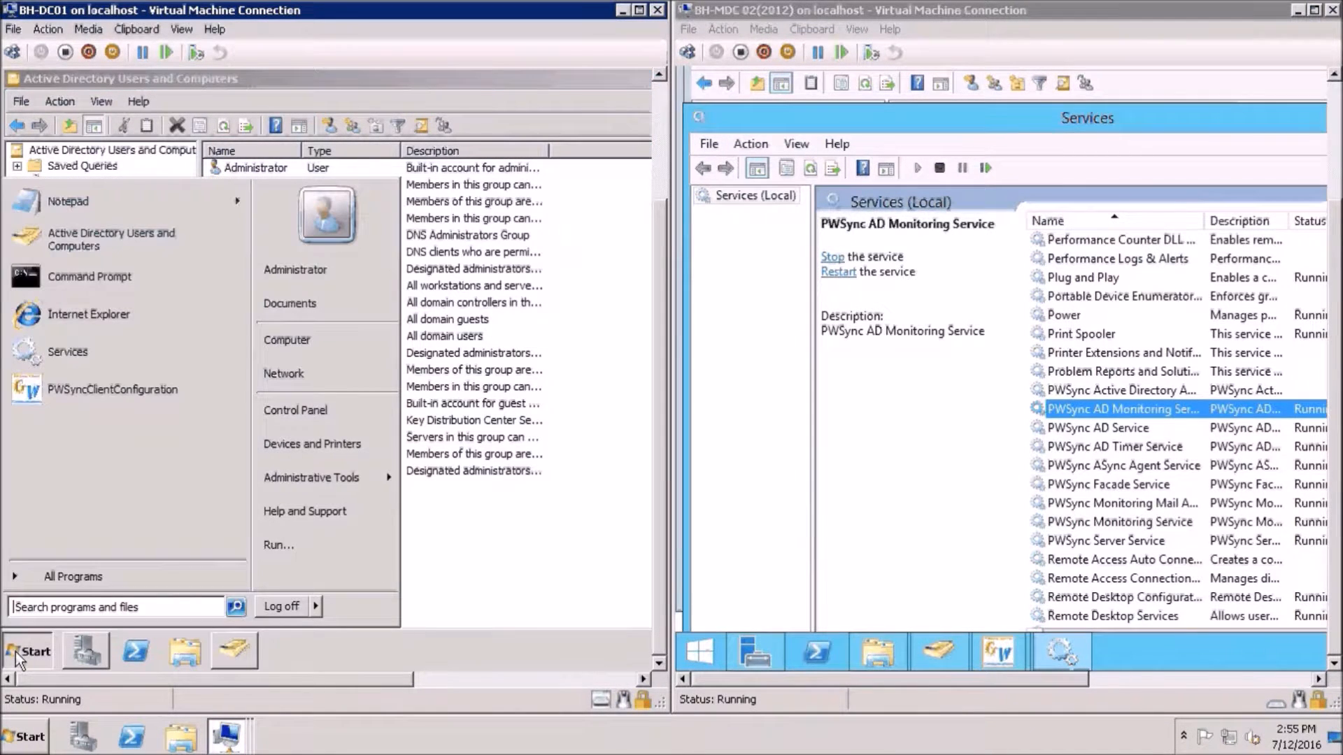
click(109, 411)
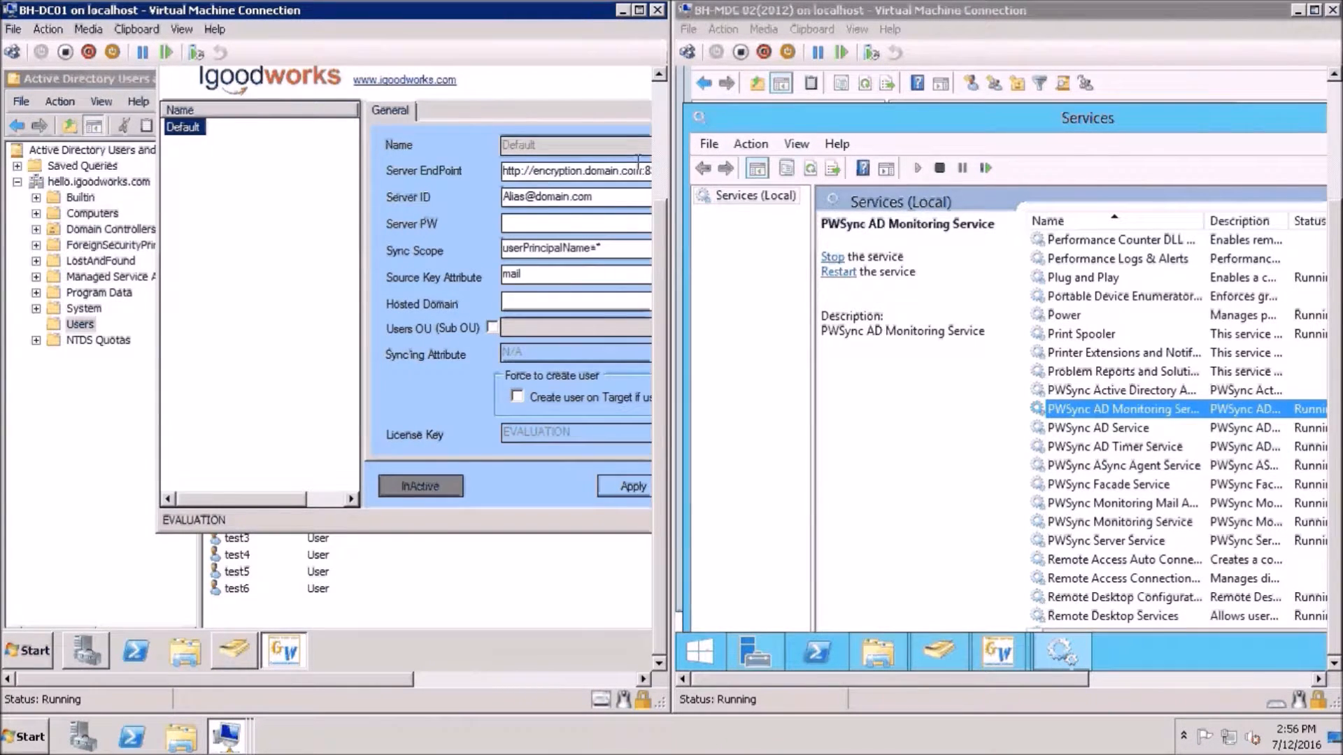
click(659, 169)
drag(610, 175, 464, 199)
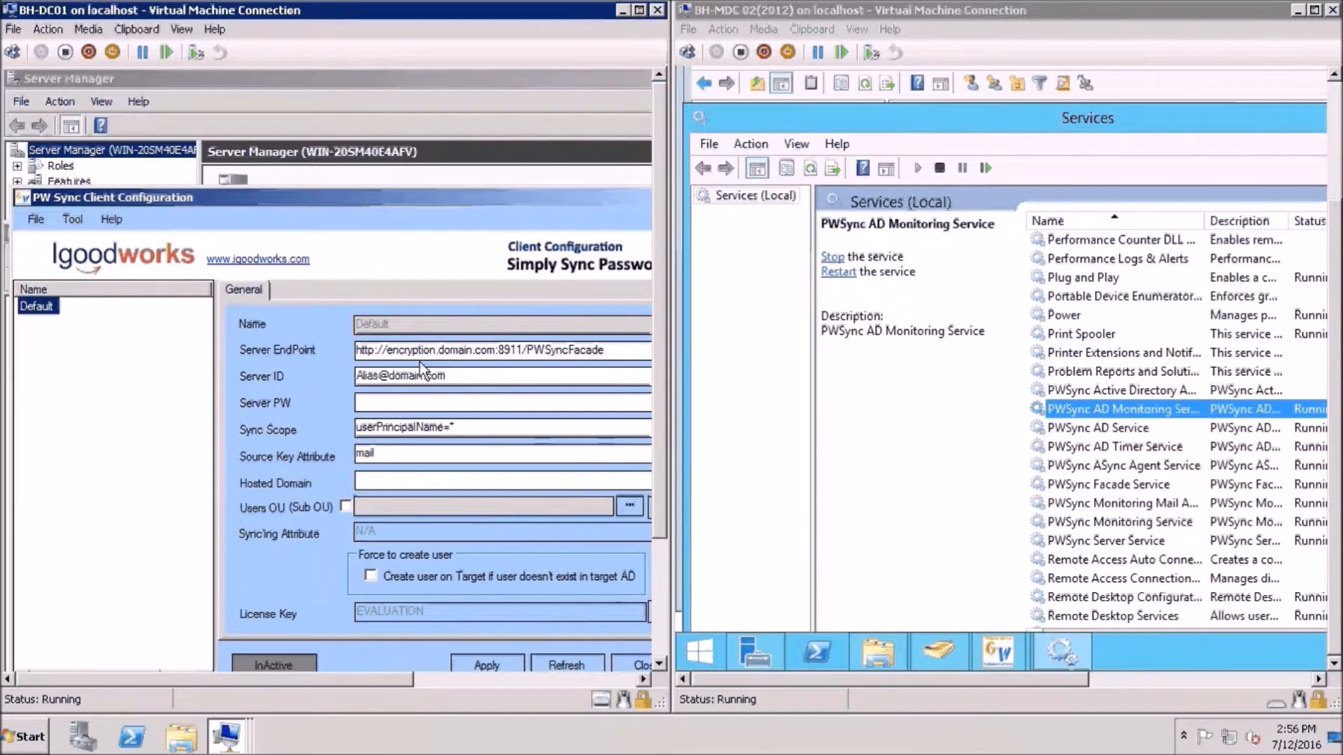
click(657, 557)
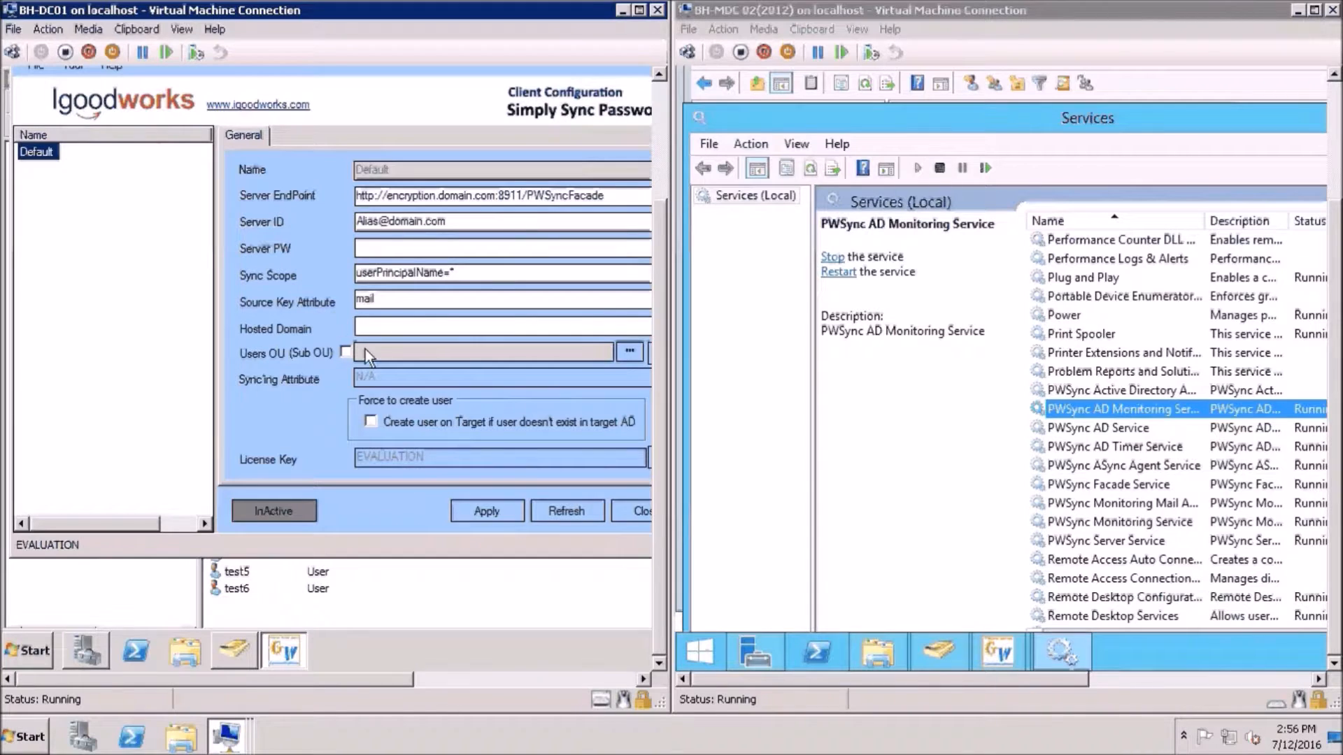
Close Services on MDC02 and open Client Capture Agent Configuration for the listed user account
click(951, 125)
key(alt+F4)
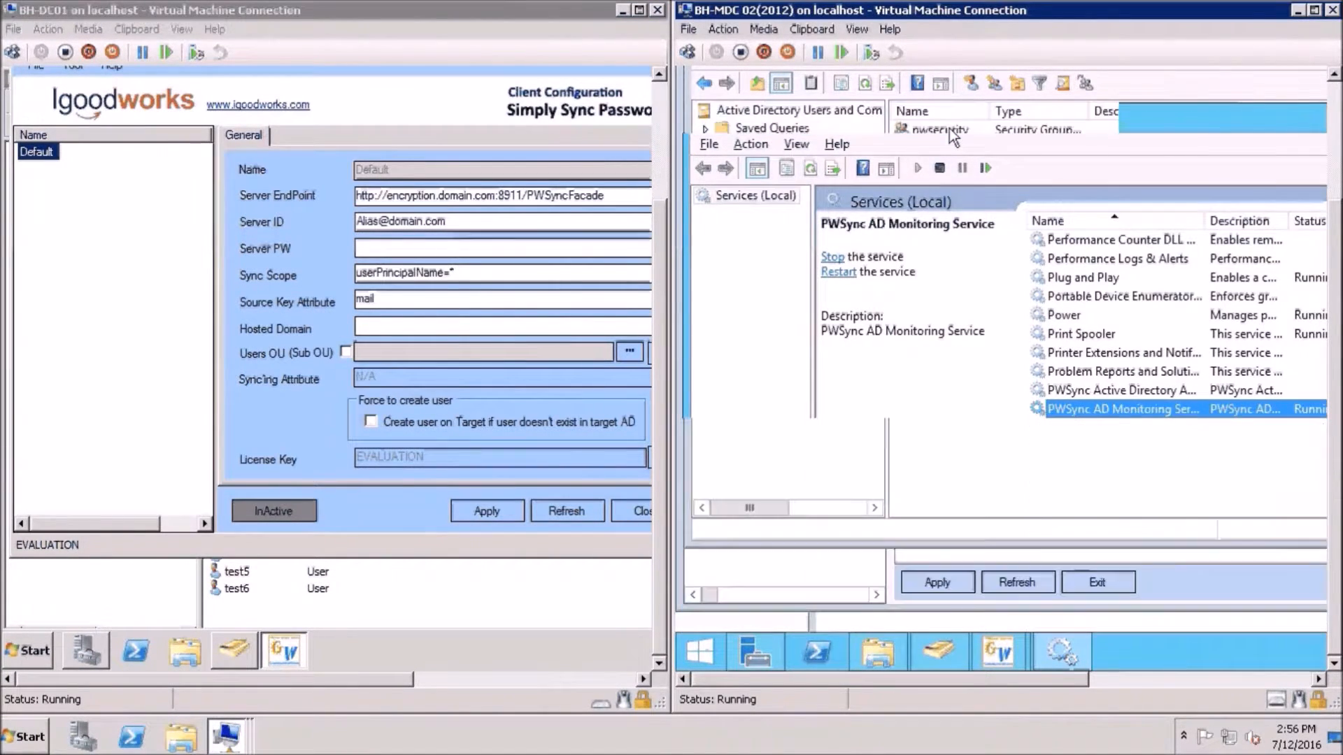
click(1157, 587)
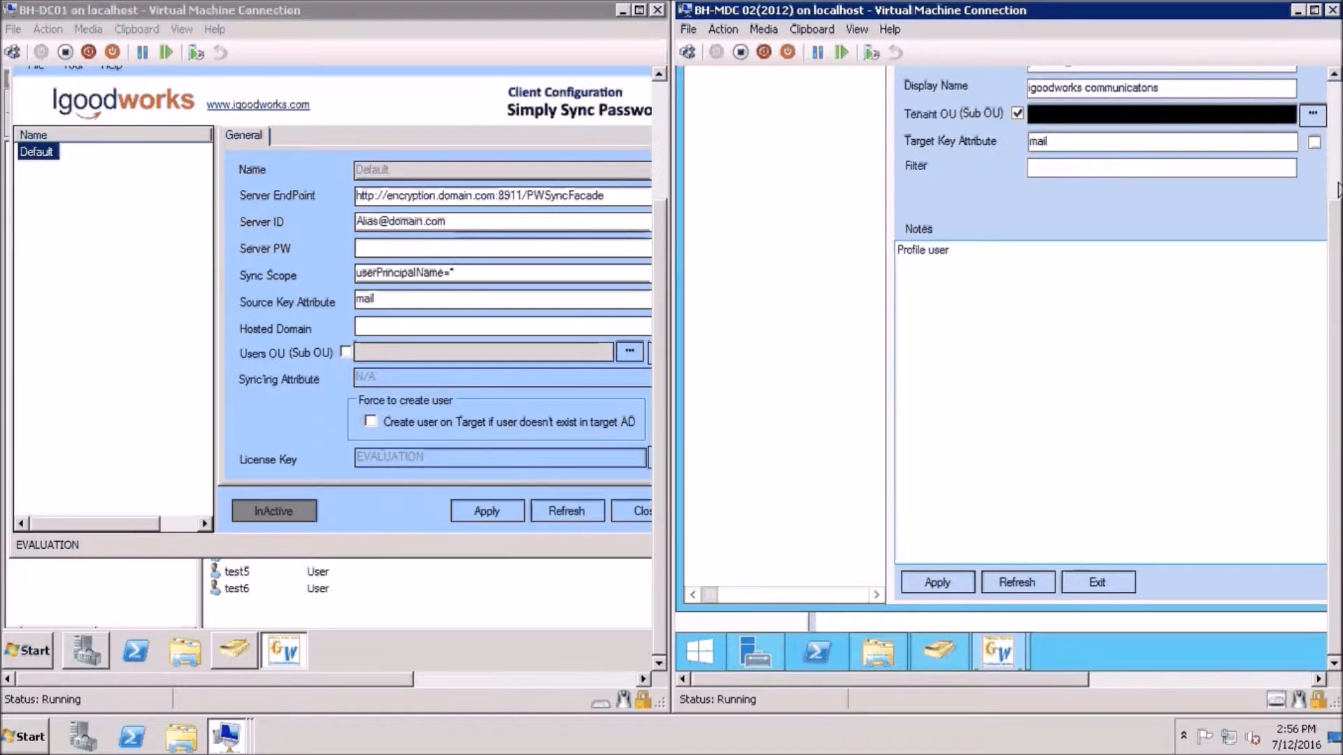
scroll(1338, 189, up, 3)
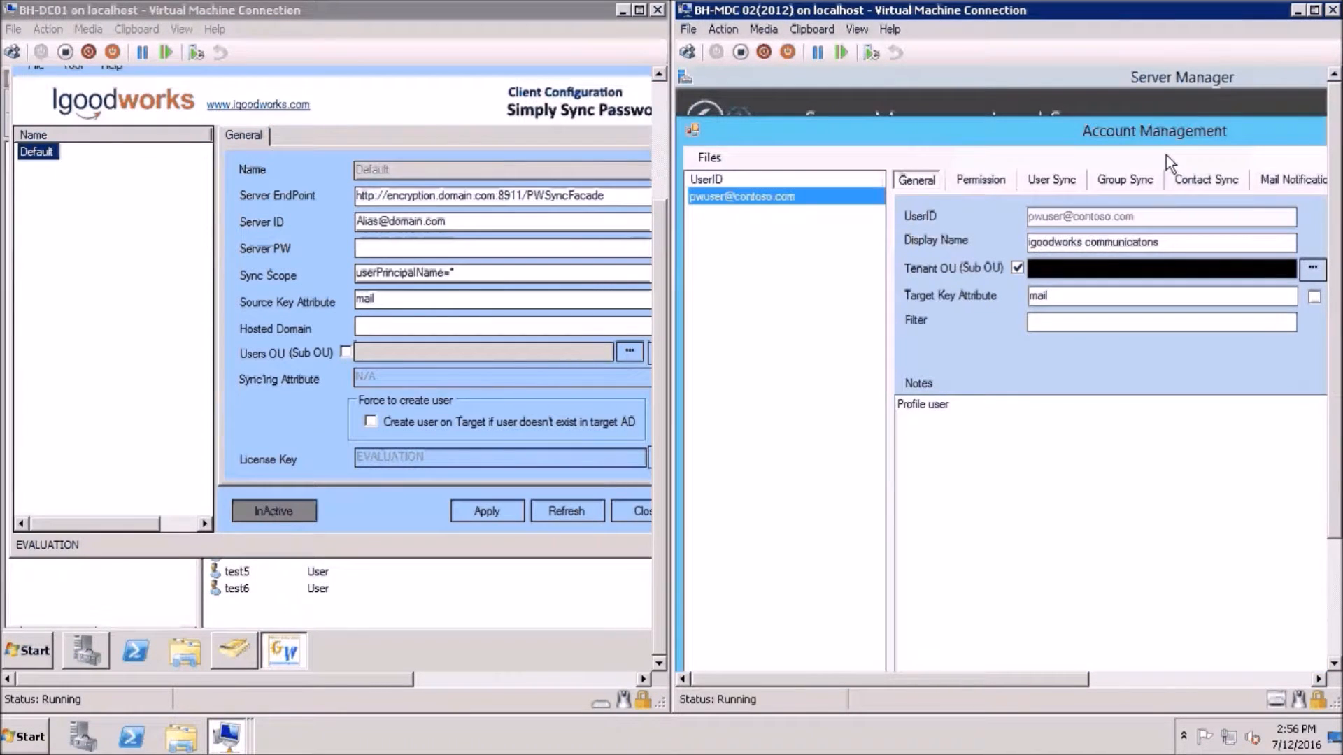
right_click(748, 199)
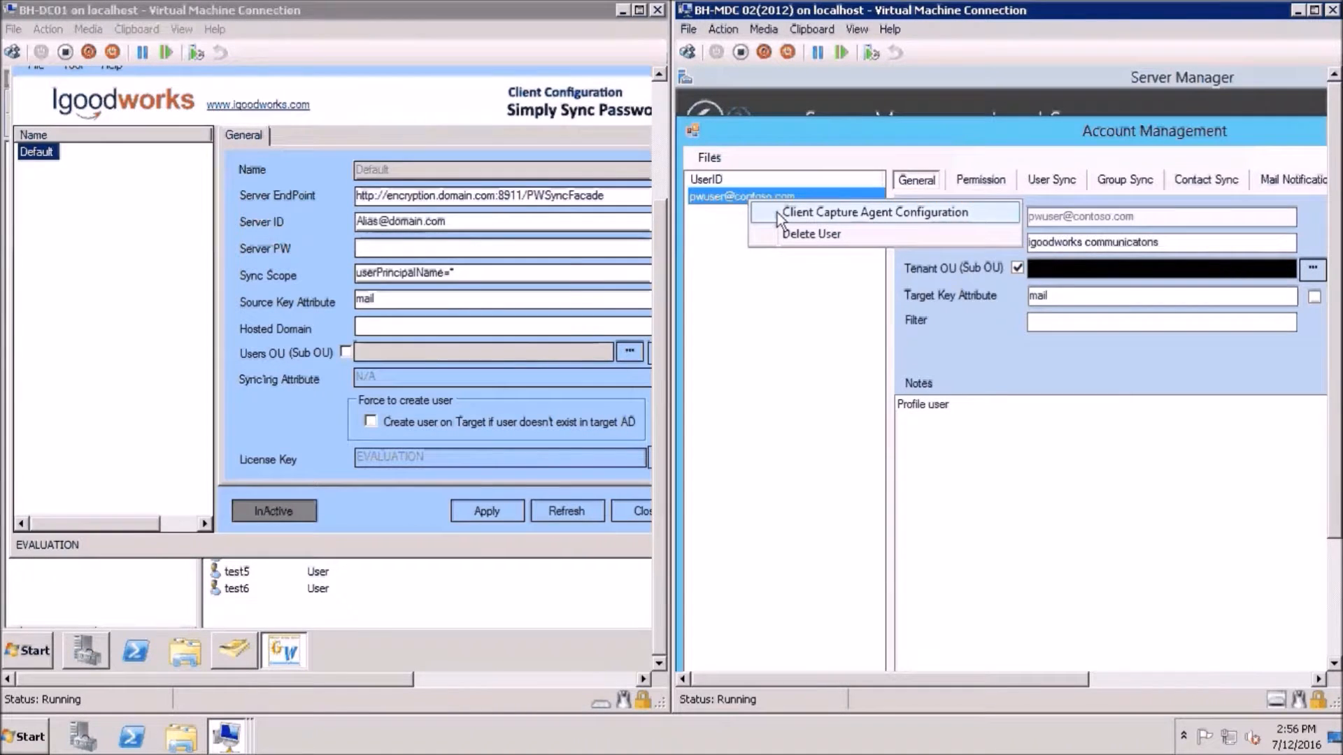
click(778, 213)
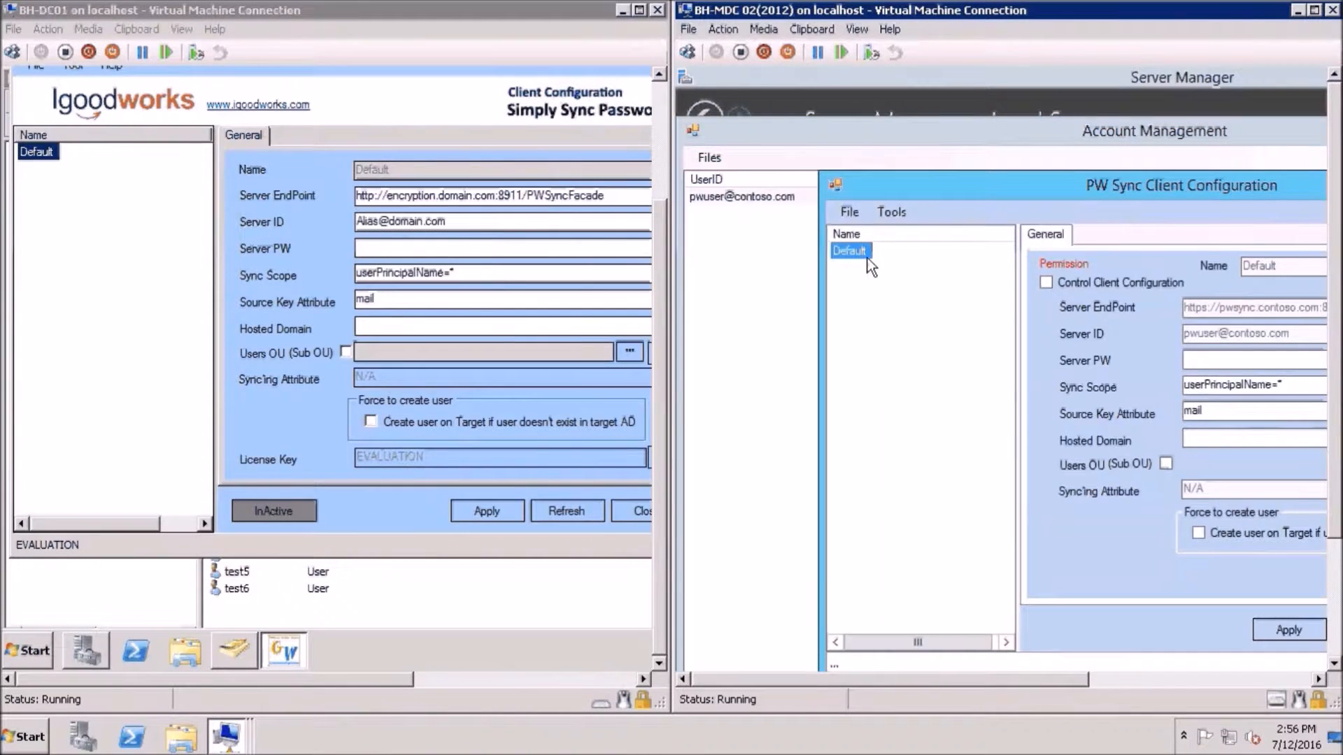
Enter the server password, clear Sync Scope, set Hosted Domain to goodworks.com, and apply
click(850, 212)
click(880, 217)
drag(1089, 188, 1012, 199)
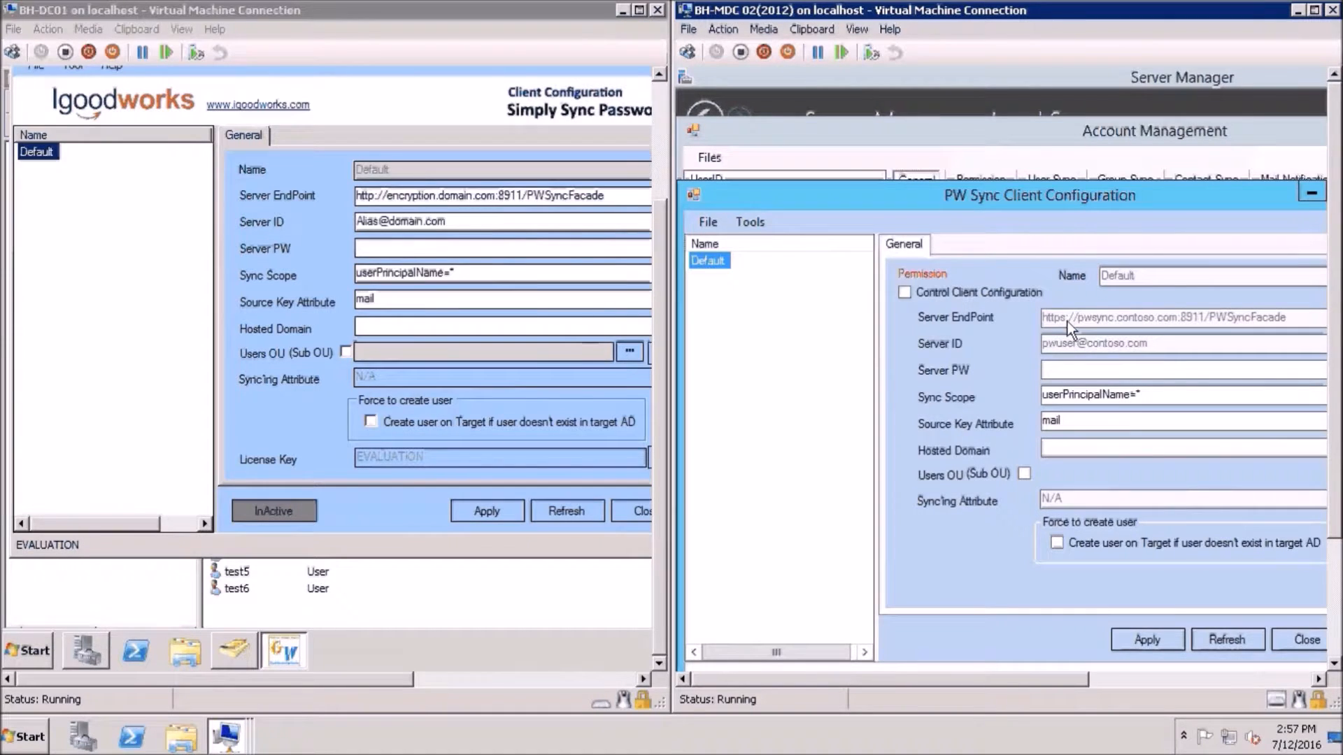
click(1053, 372)
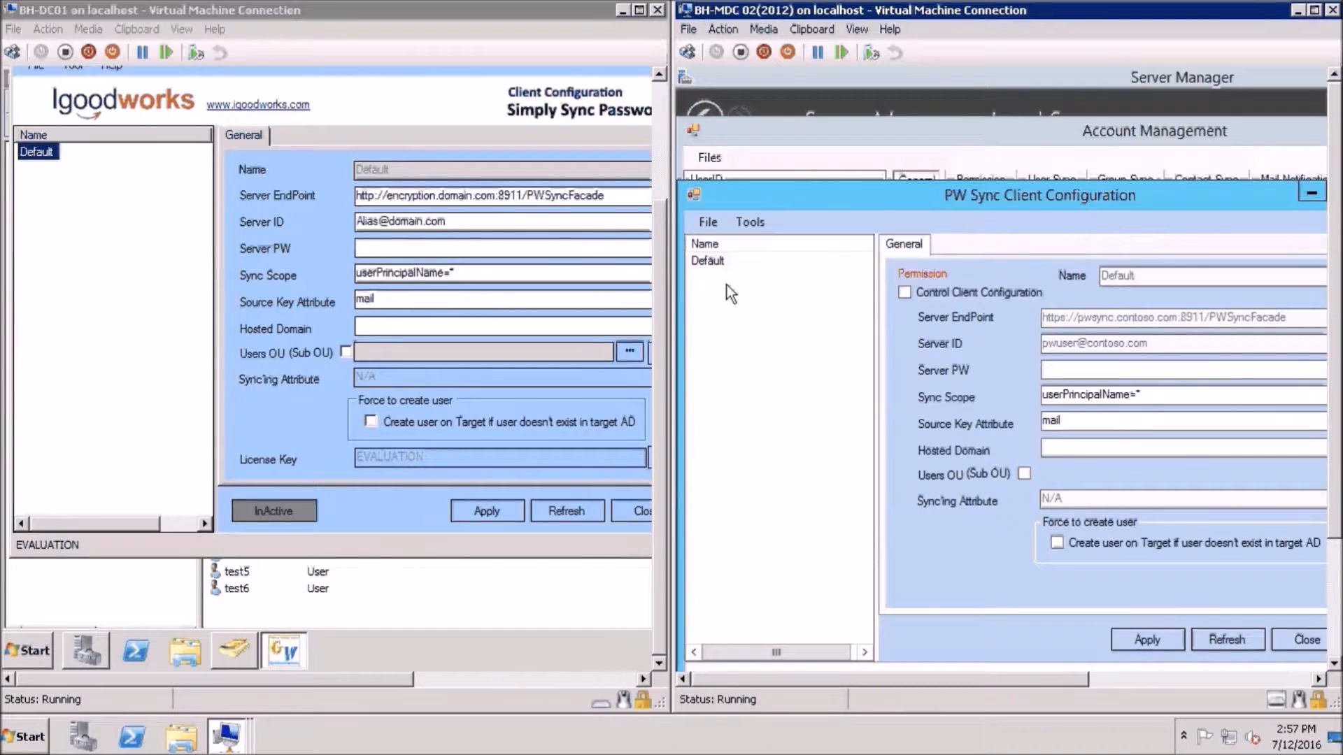
text(************)
drag(1147, 396, 1032, 397)
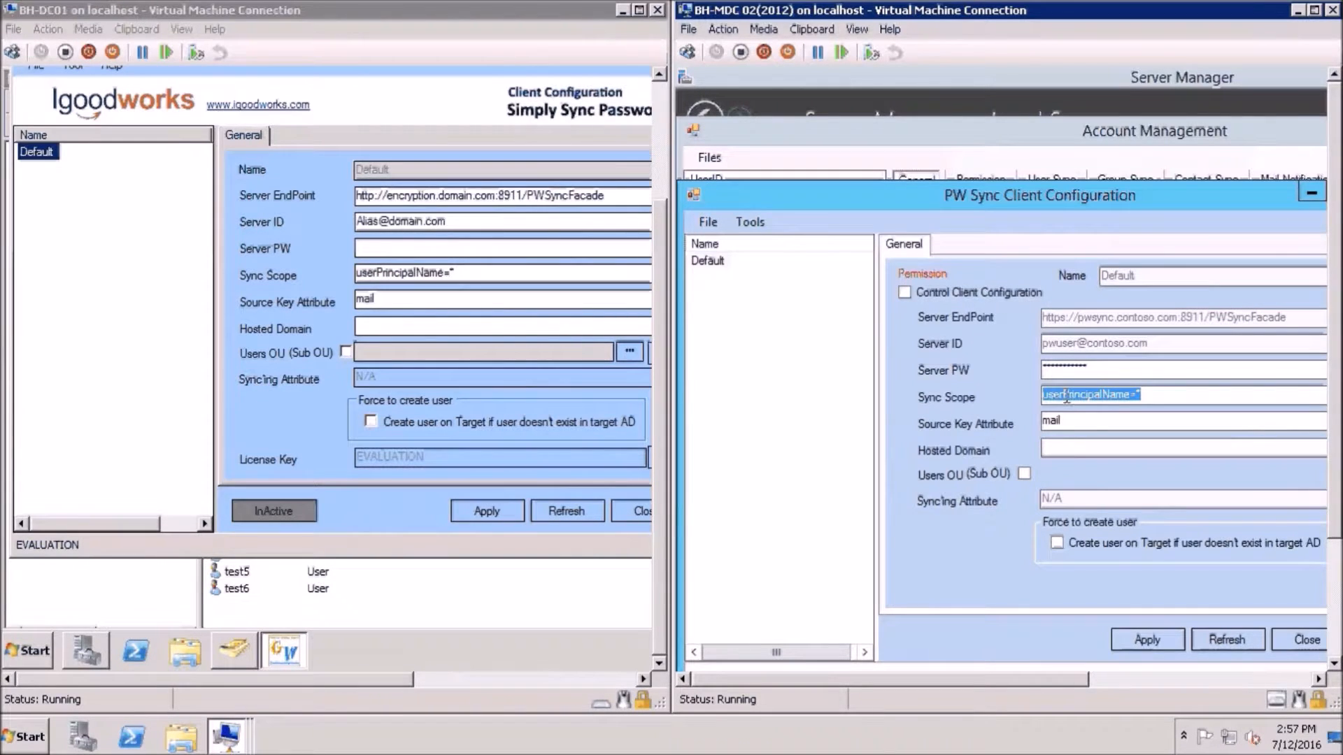
click(1140, 396)
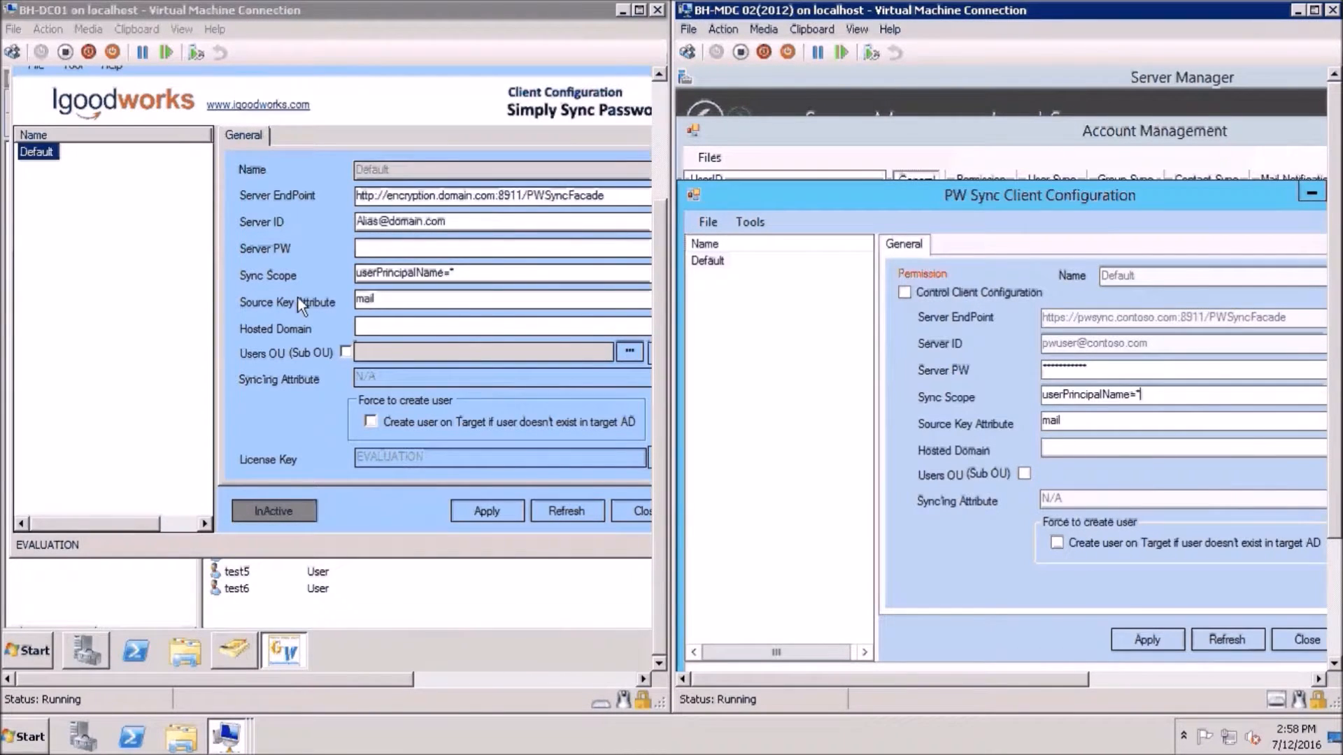
click(1061, 448)
text(goodworks.com)
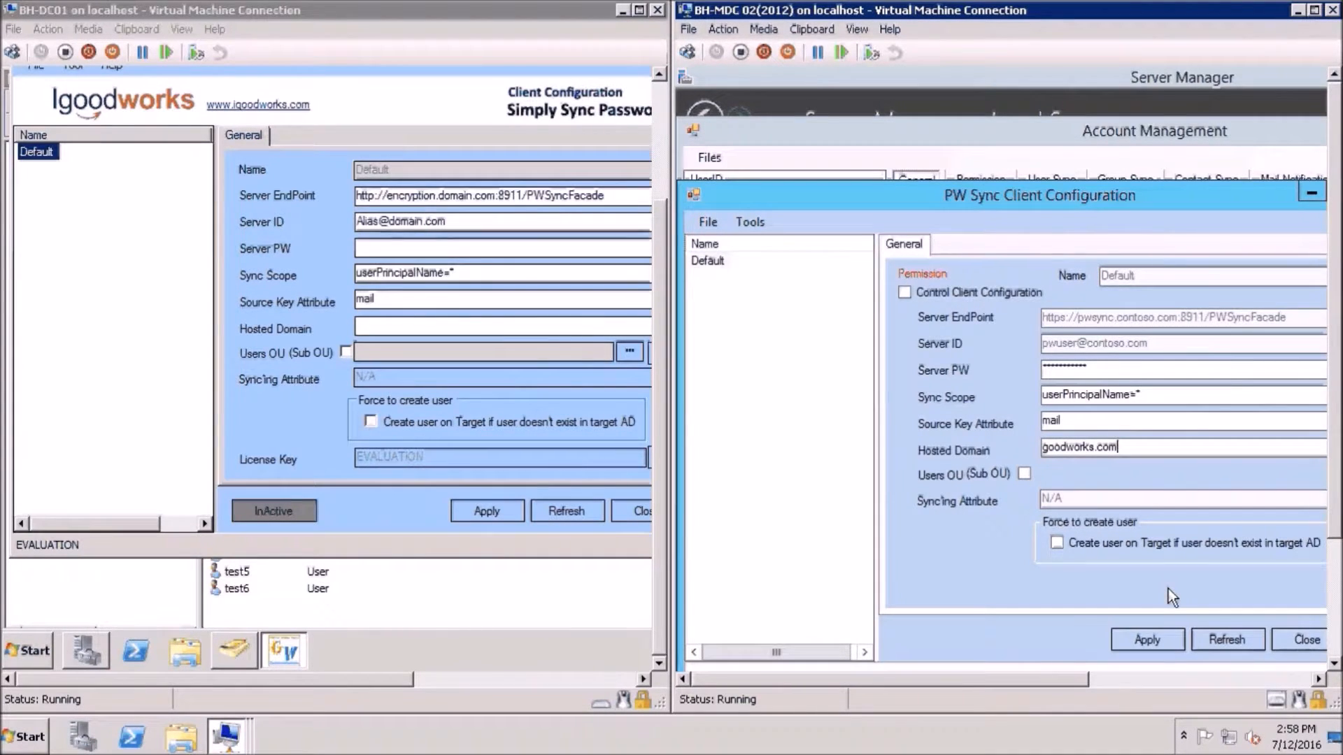
click(1156, 638)
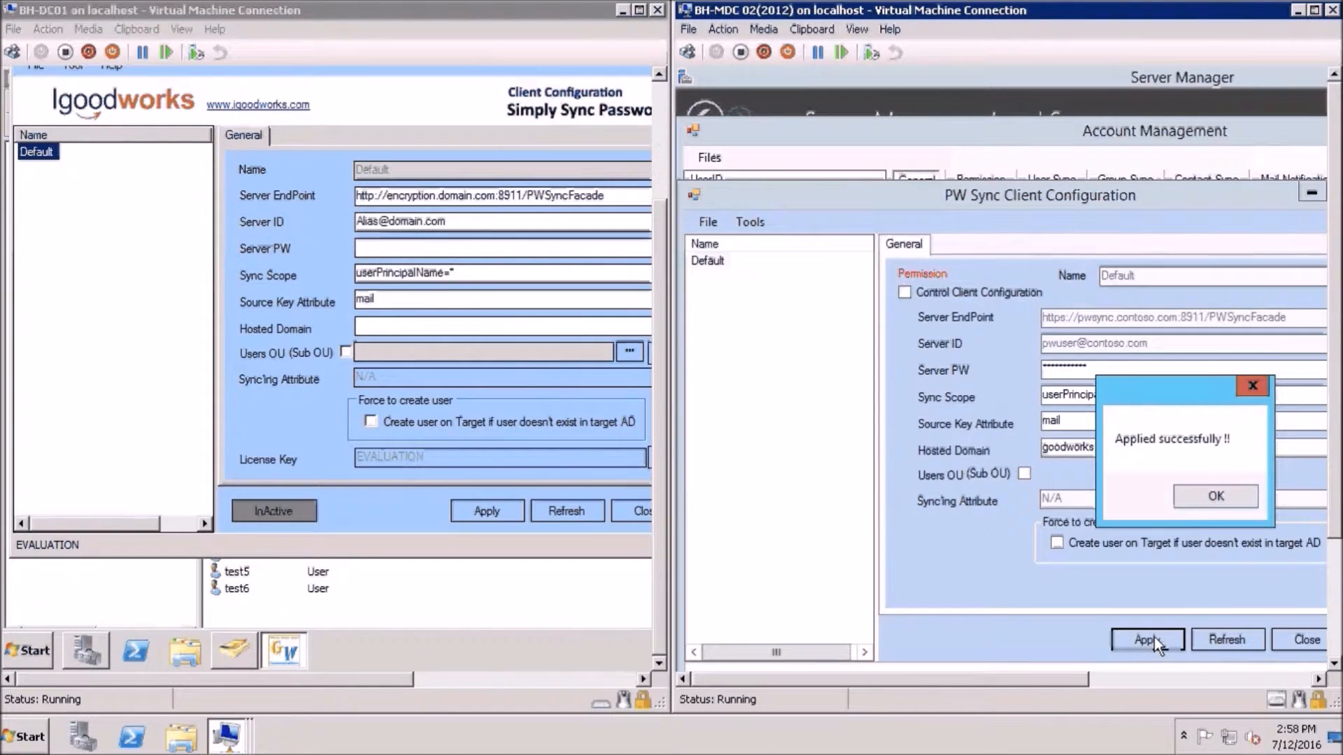
click(1210, 505)
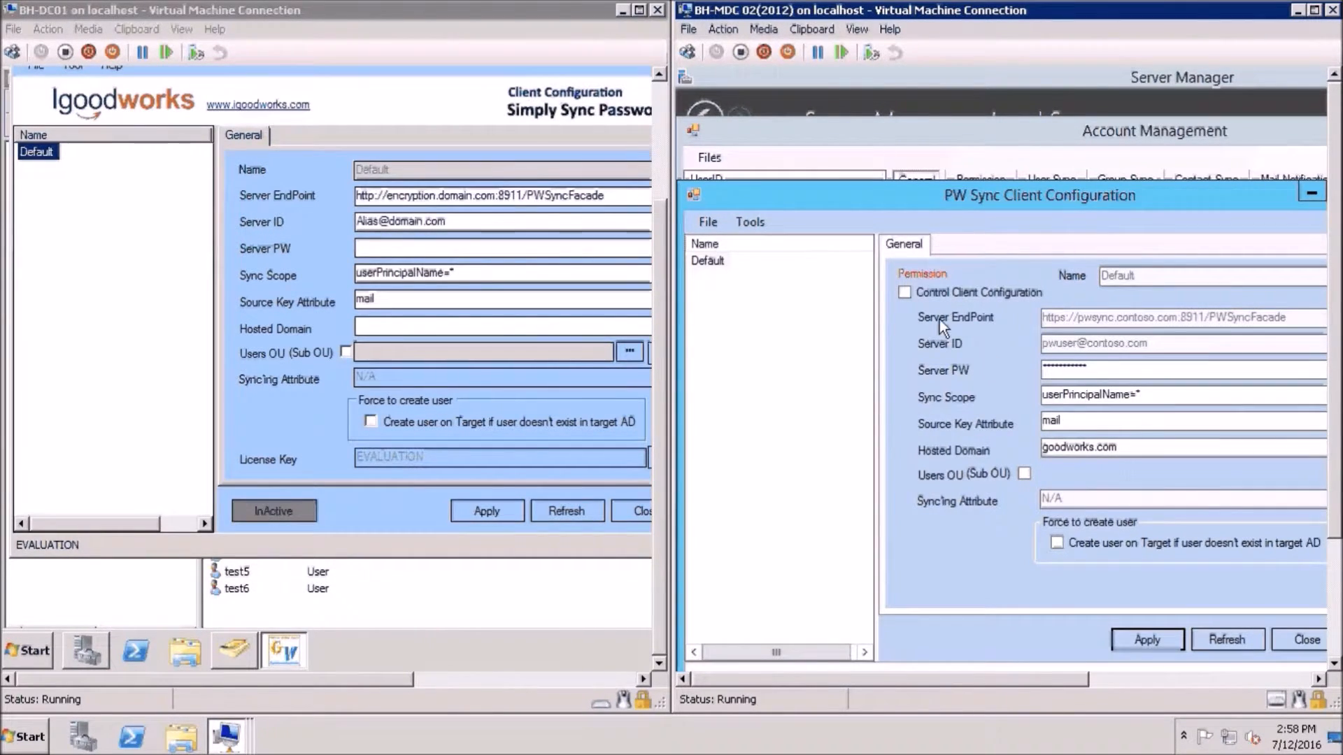
Enable Control Client Configuration and enforce Server EndPoint, Server ID and Server PW on clients
click(905, 293)
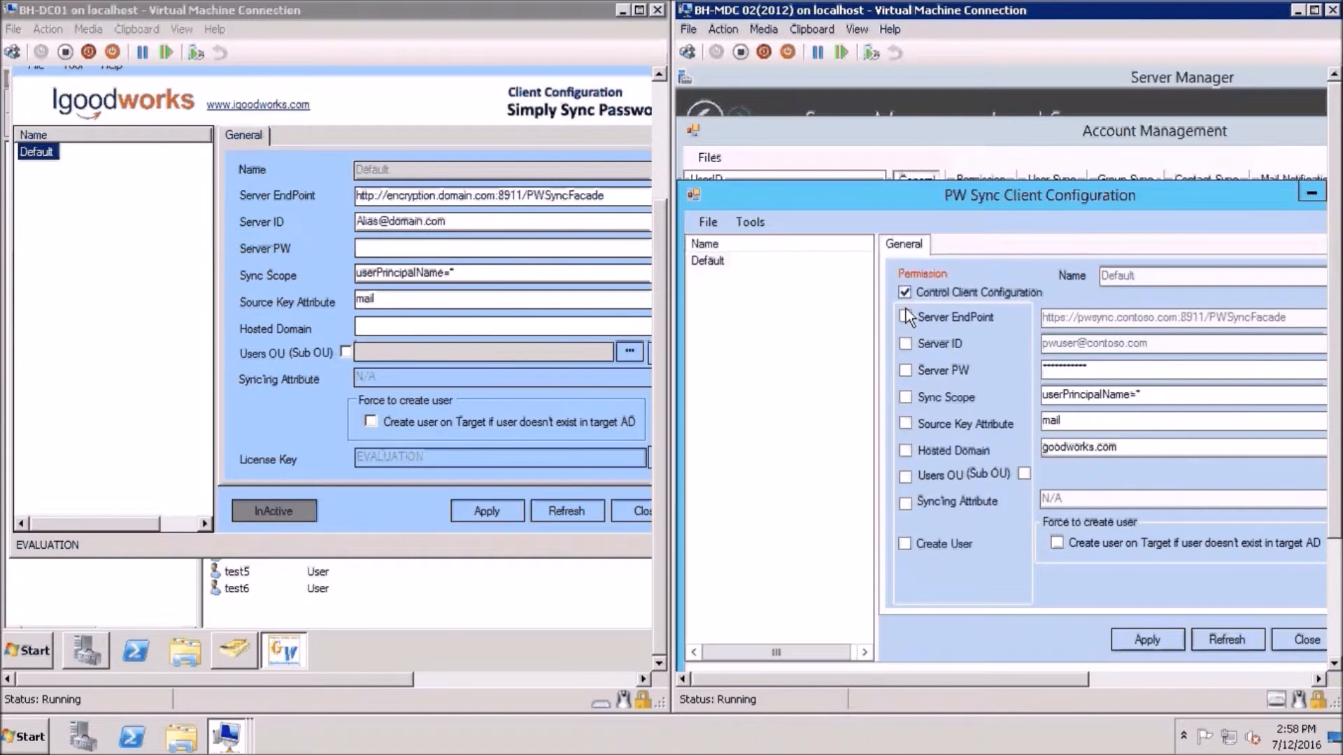
click(906, 317)
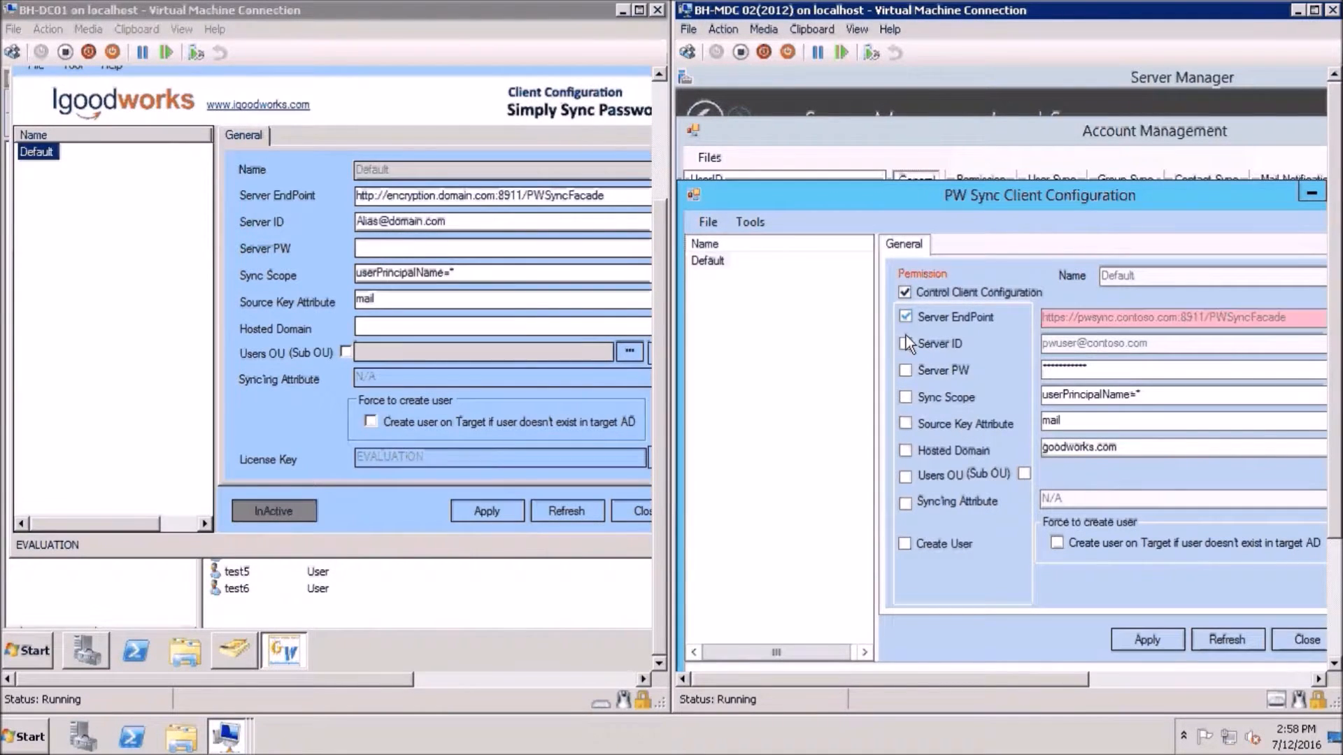
click(906, 344)
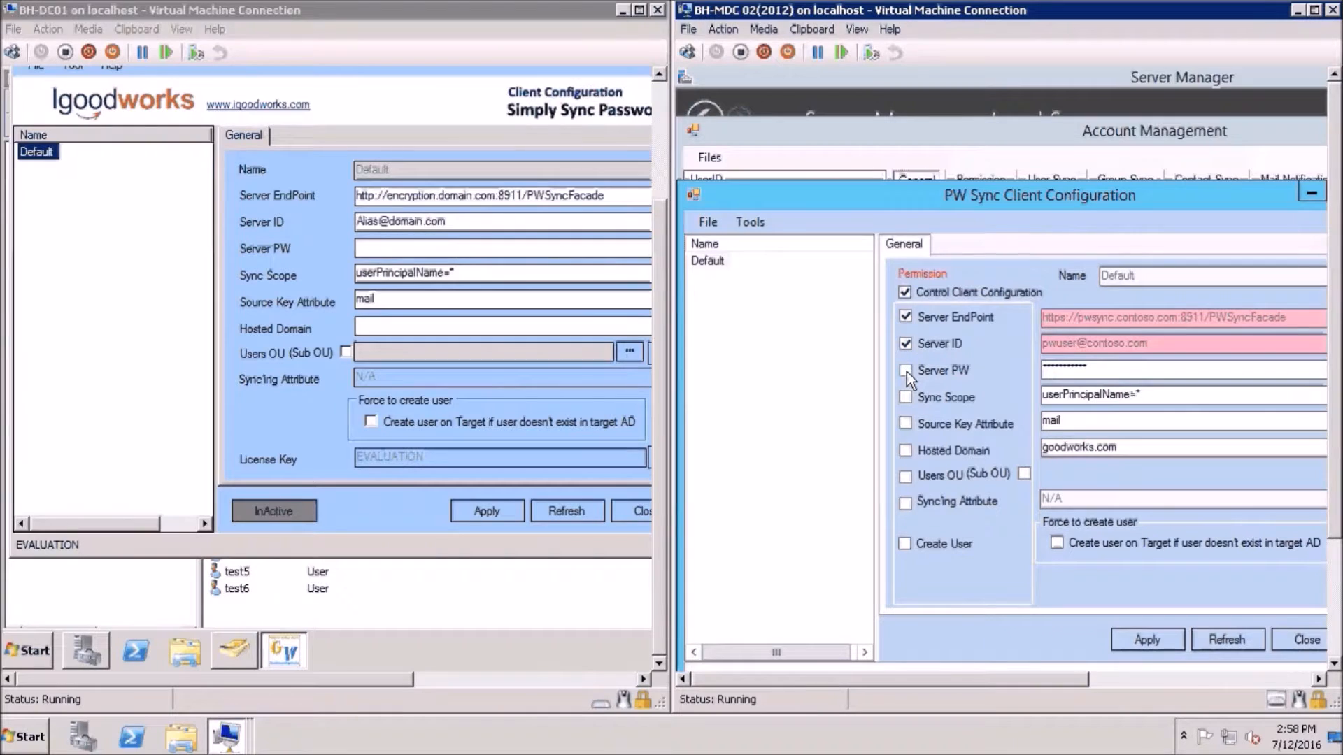
click(906, 371)
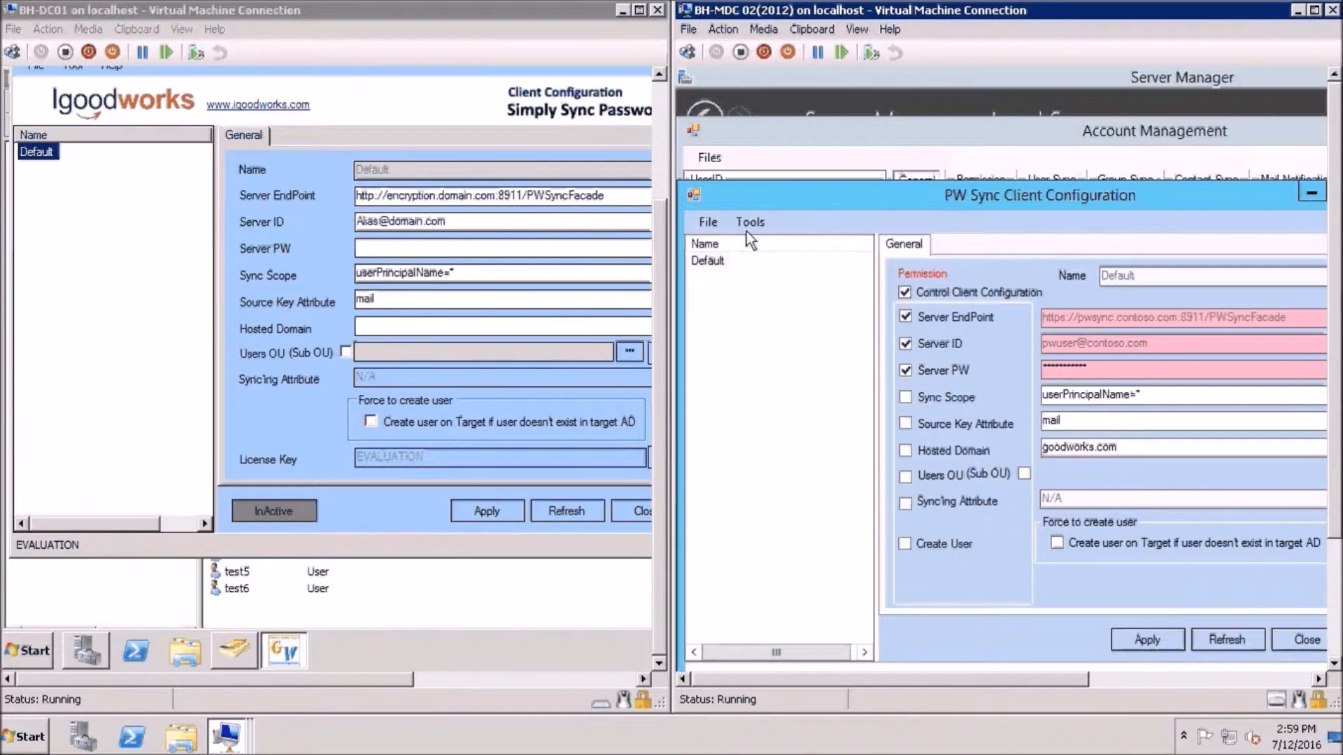
click(746, 231)
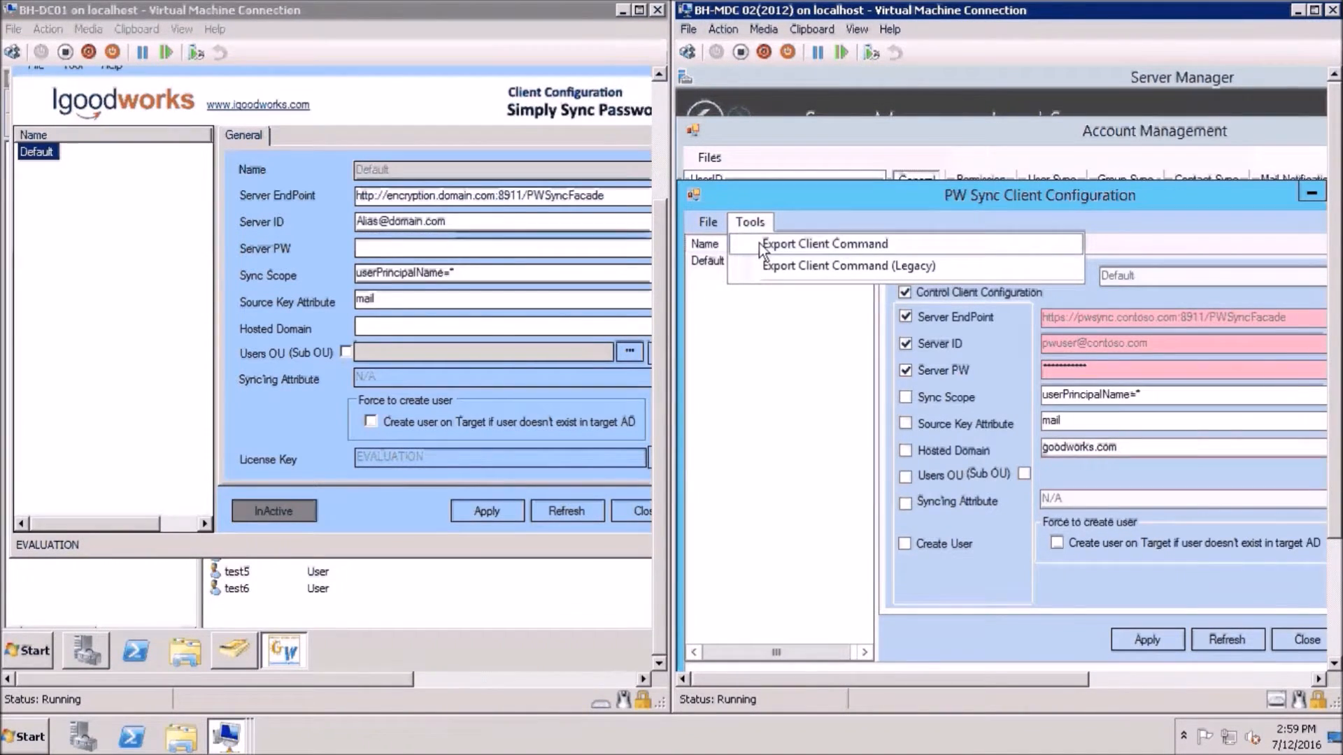
Export the server's client command and import it into DC01 as the Default target configuration
click(758, 243)
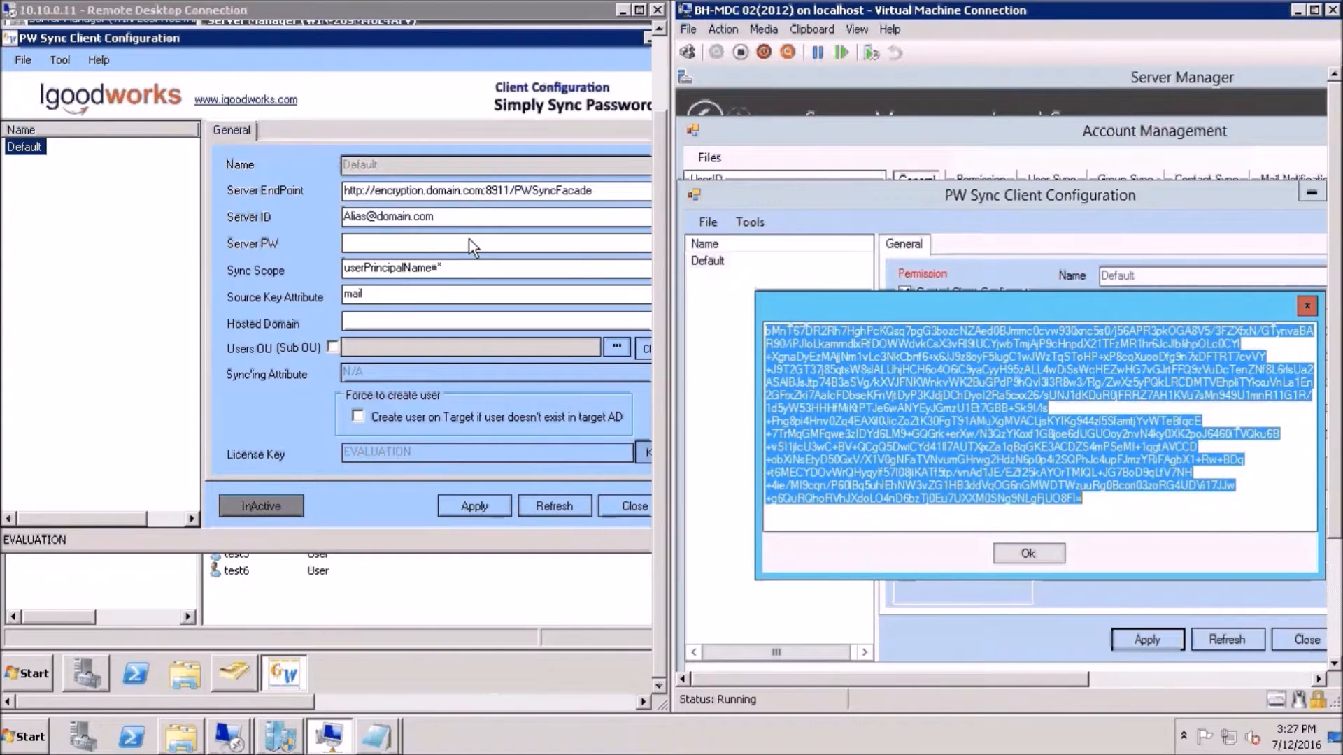
click(62, 60)
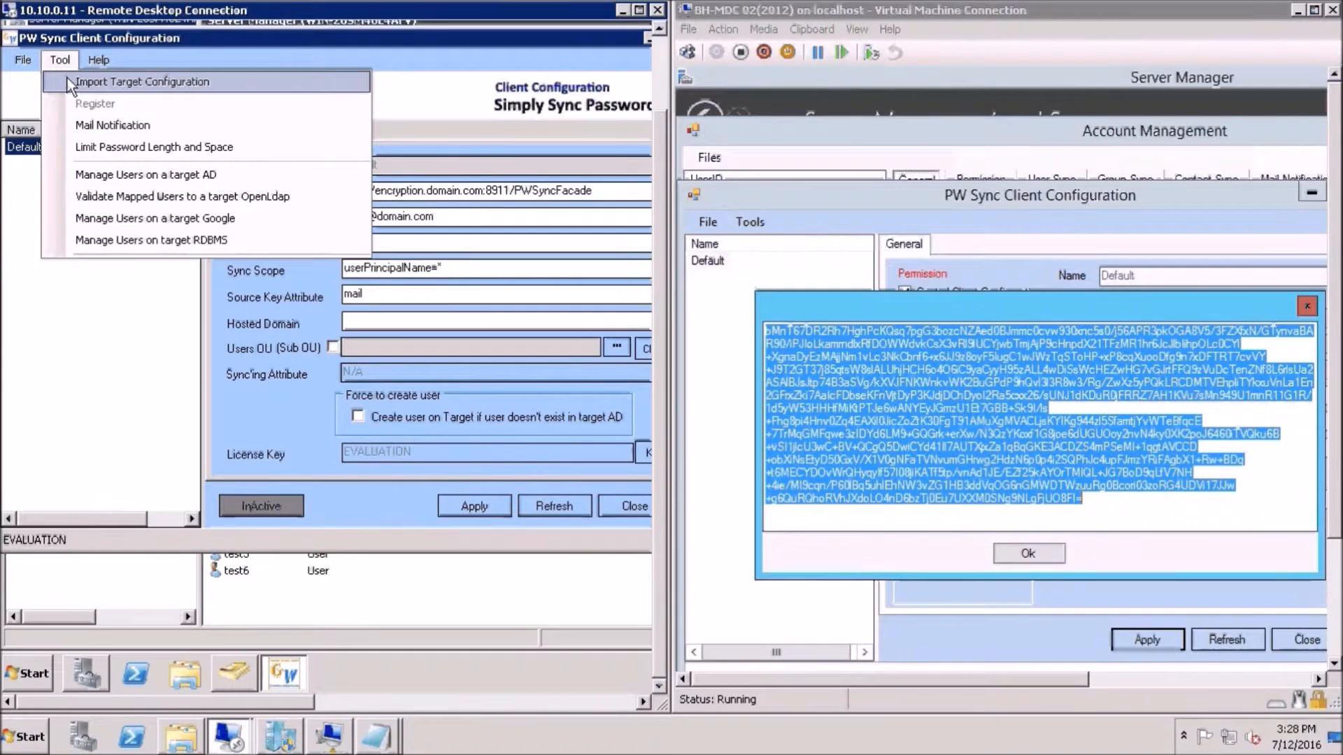
click(69, 83)
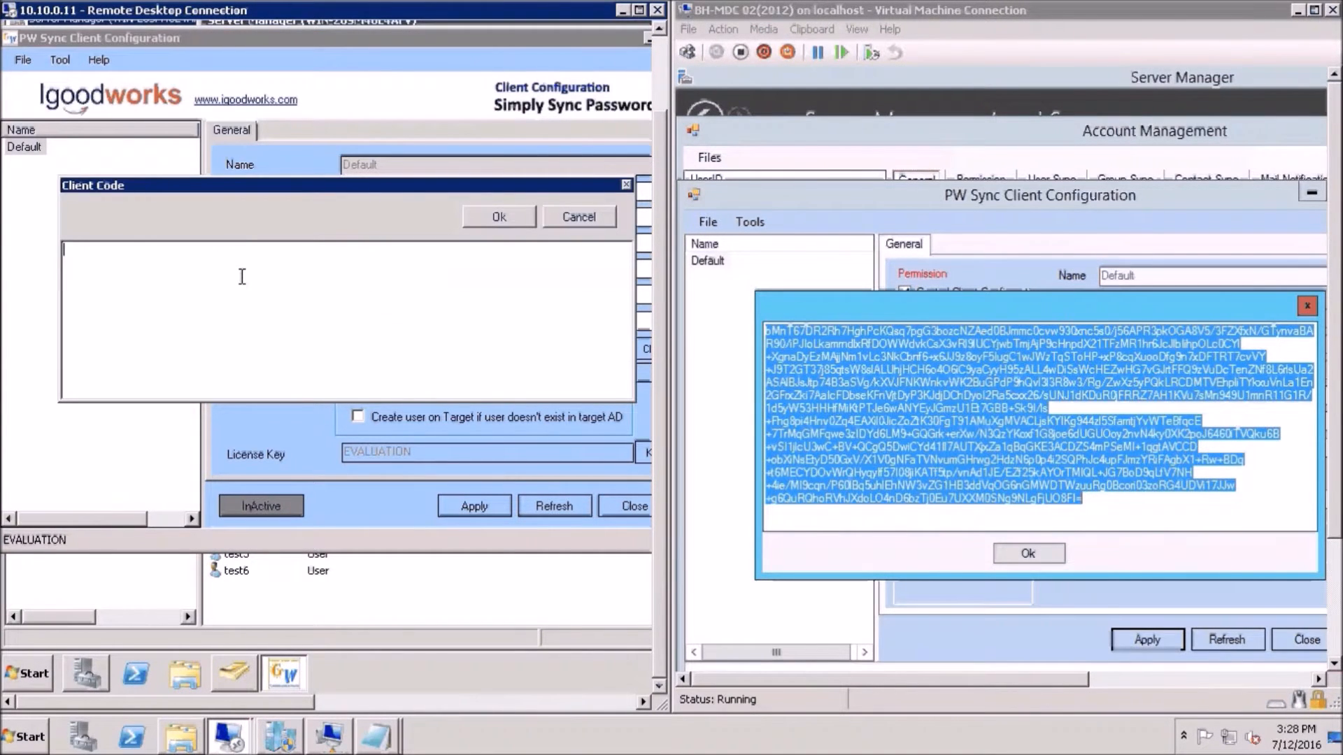
key(ctrl+v)
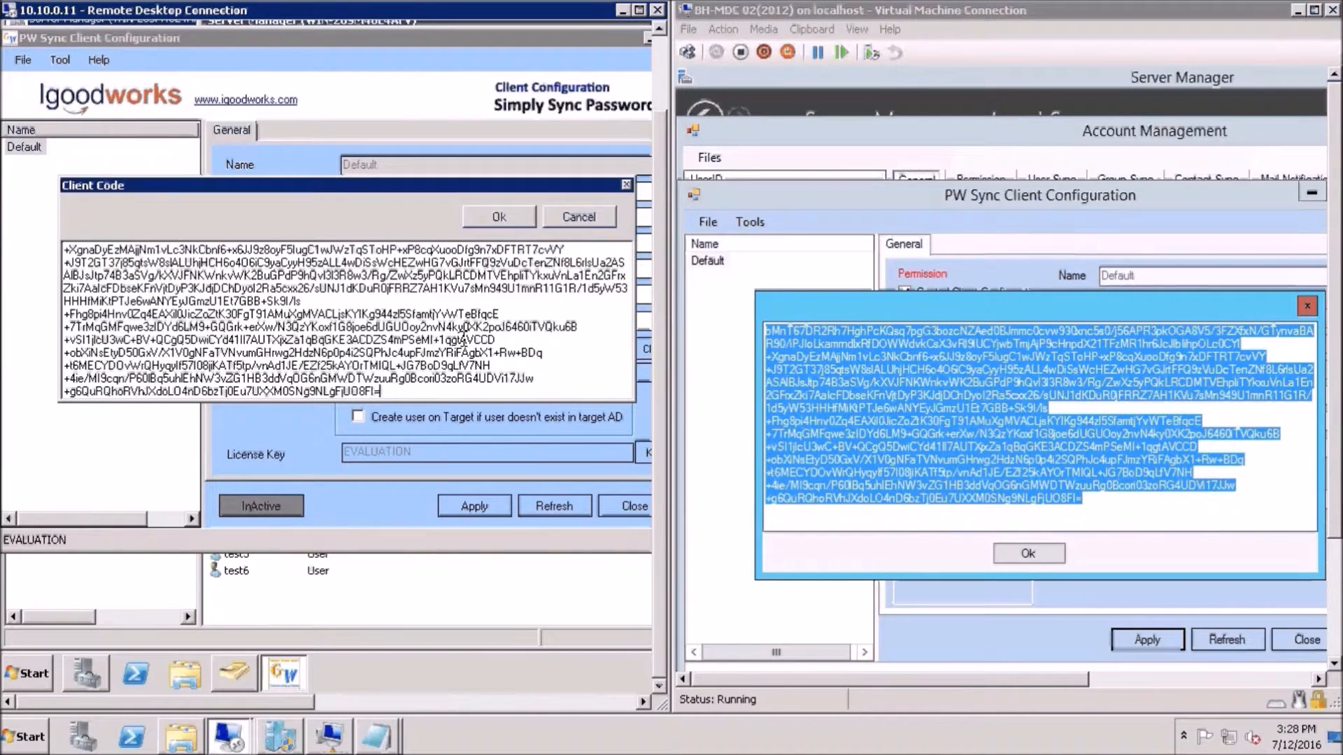
click(501, 216)
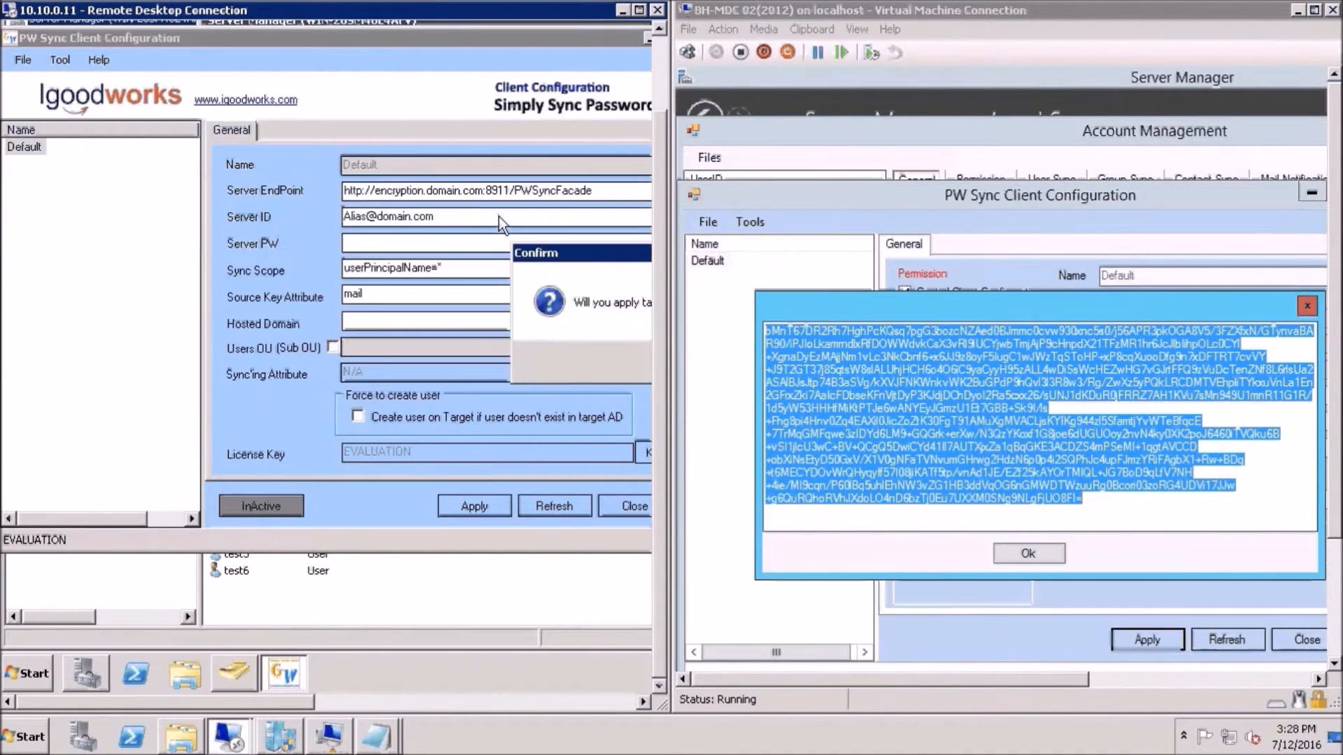
drag(565, 254, 348, 259)
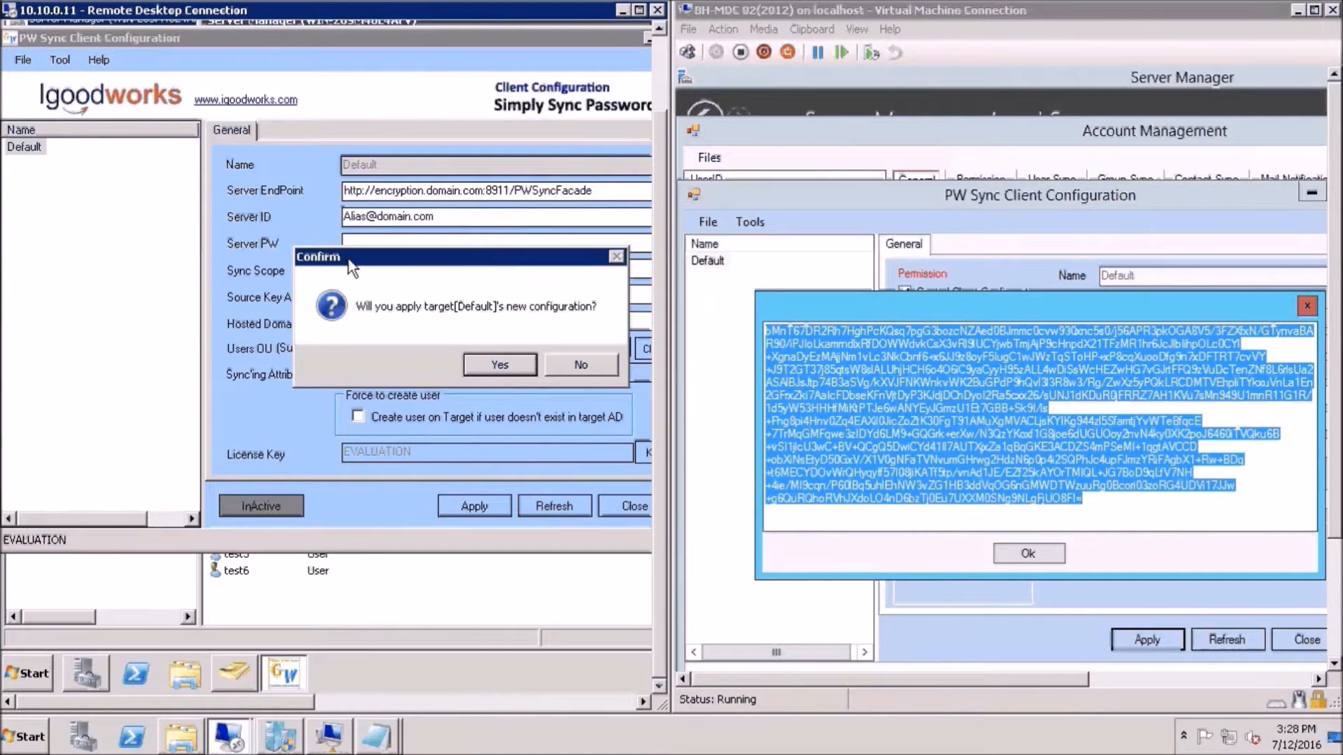
click(477, 364)
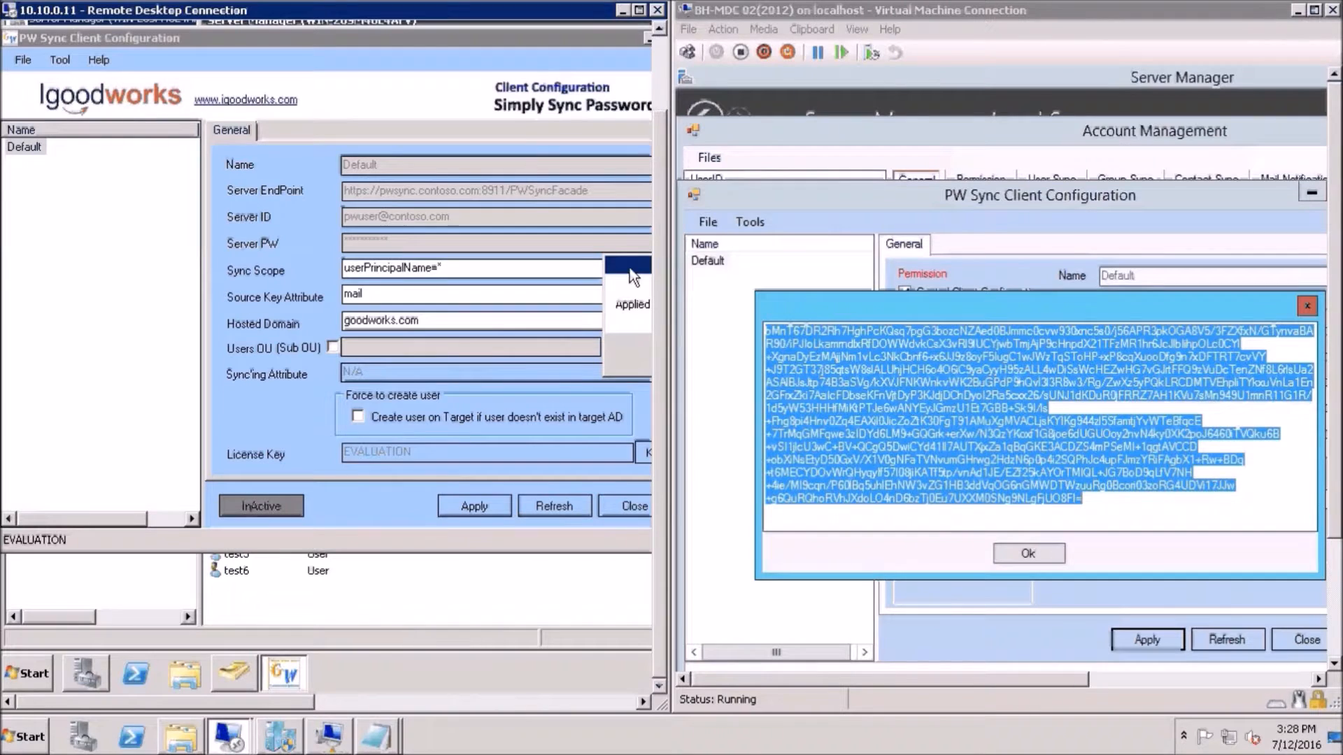
drag(606, 284, 348, 301)
click(405, 380)
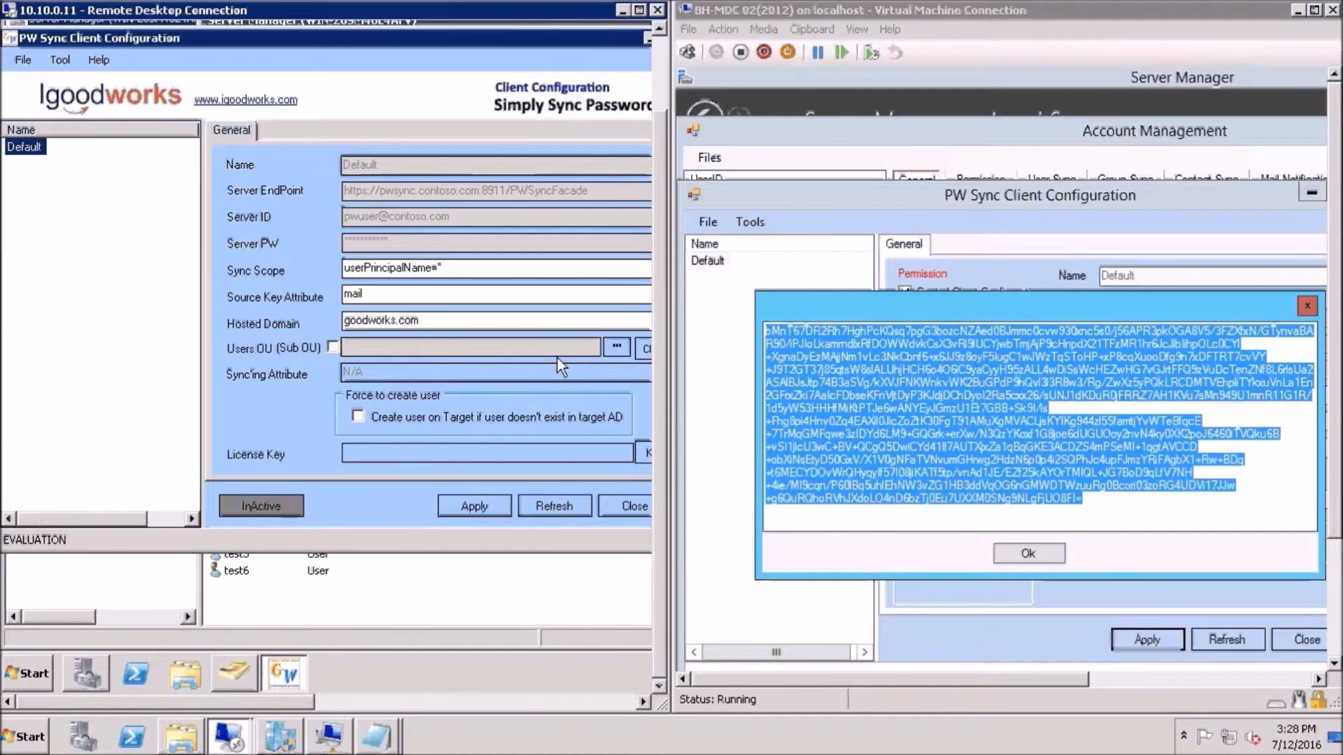
Tick Users OU (Sub OU) for the Default configuration without choosing an OU, and apply it
click(617, 347)
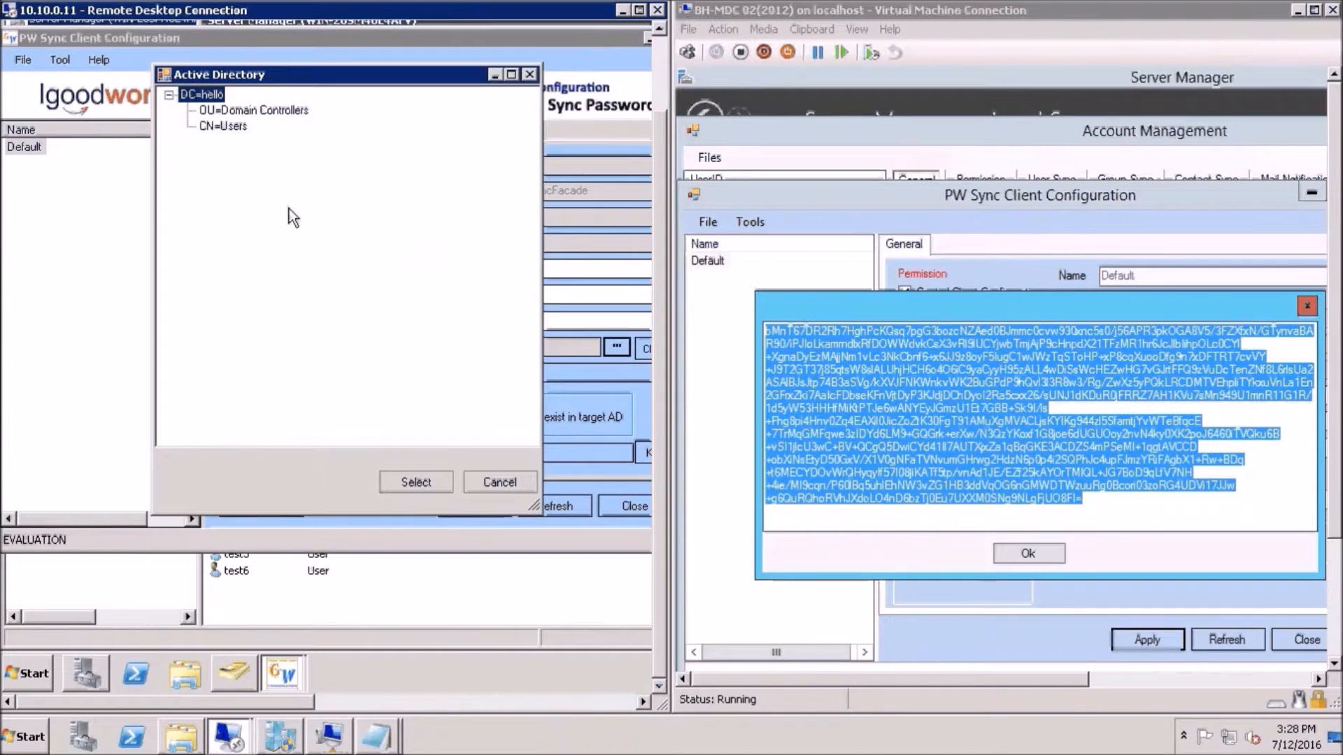
click(218, 126)
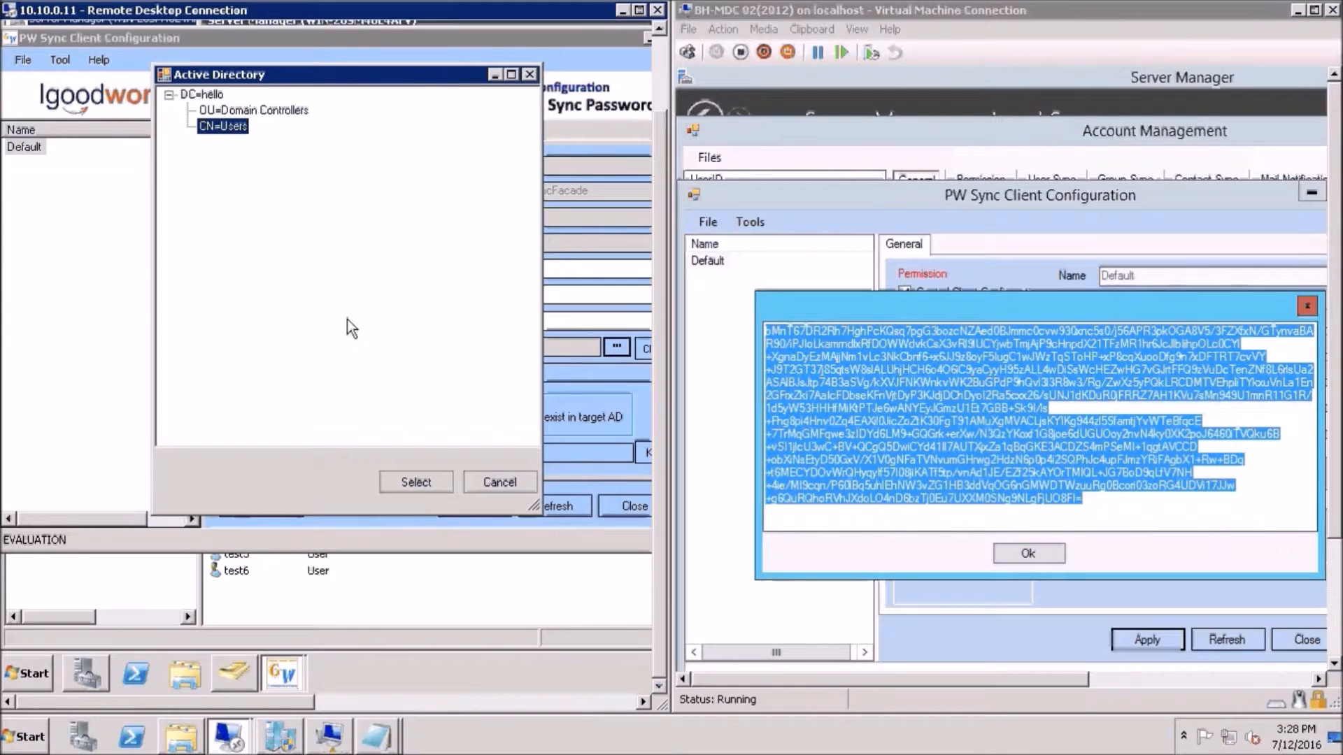
click(494, 482)
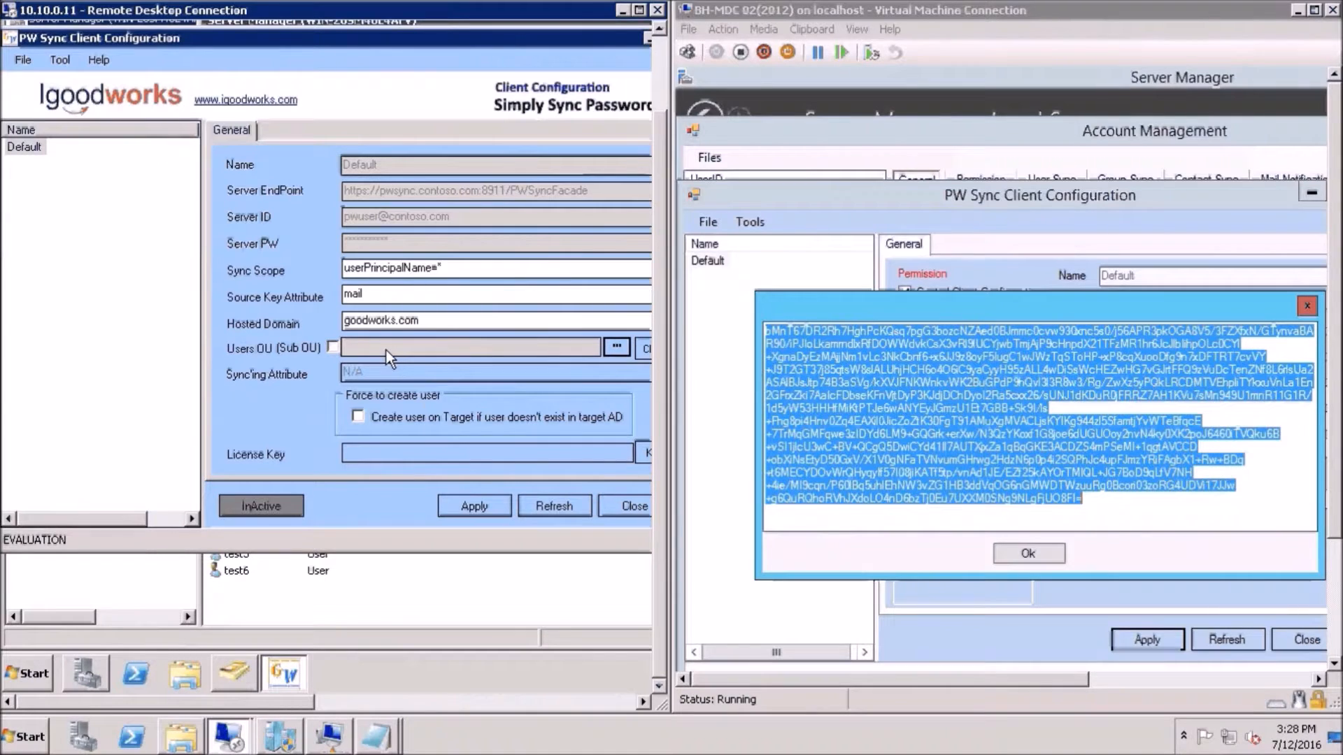
click(333, 349)
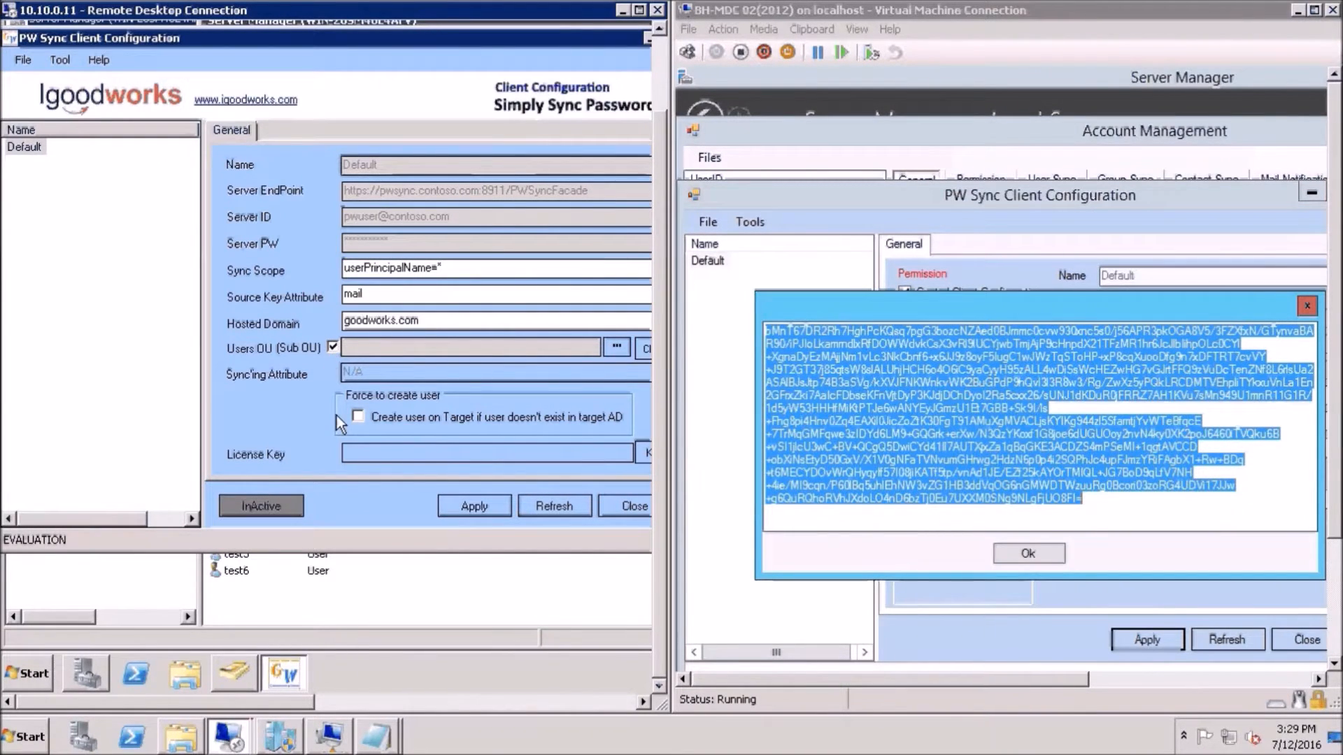
click(483, 509)
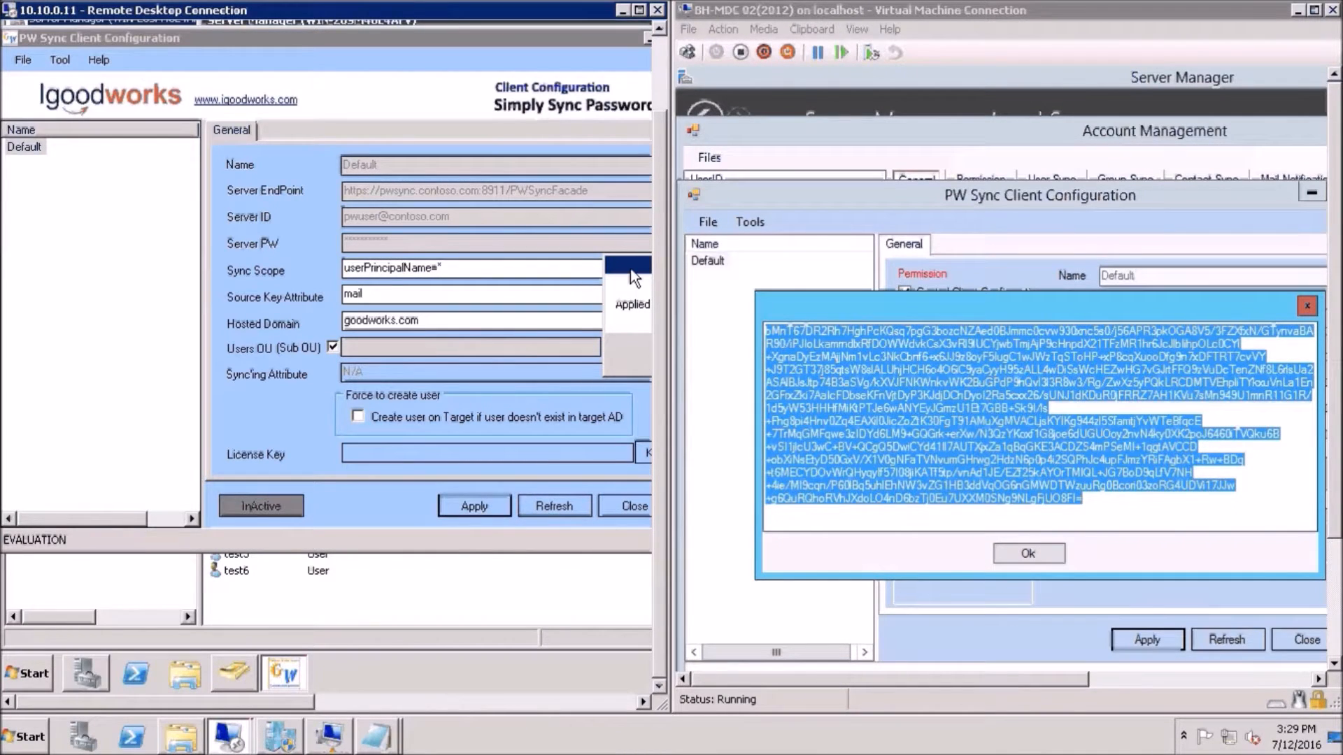
drag(631, 272, 326, 281)
click(415, 367)
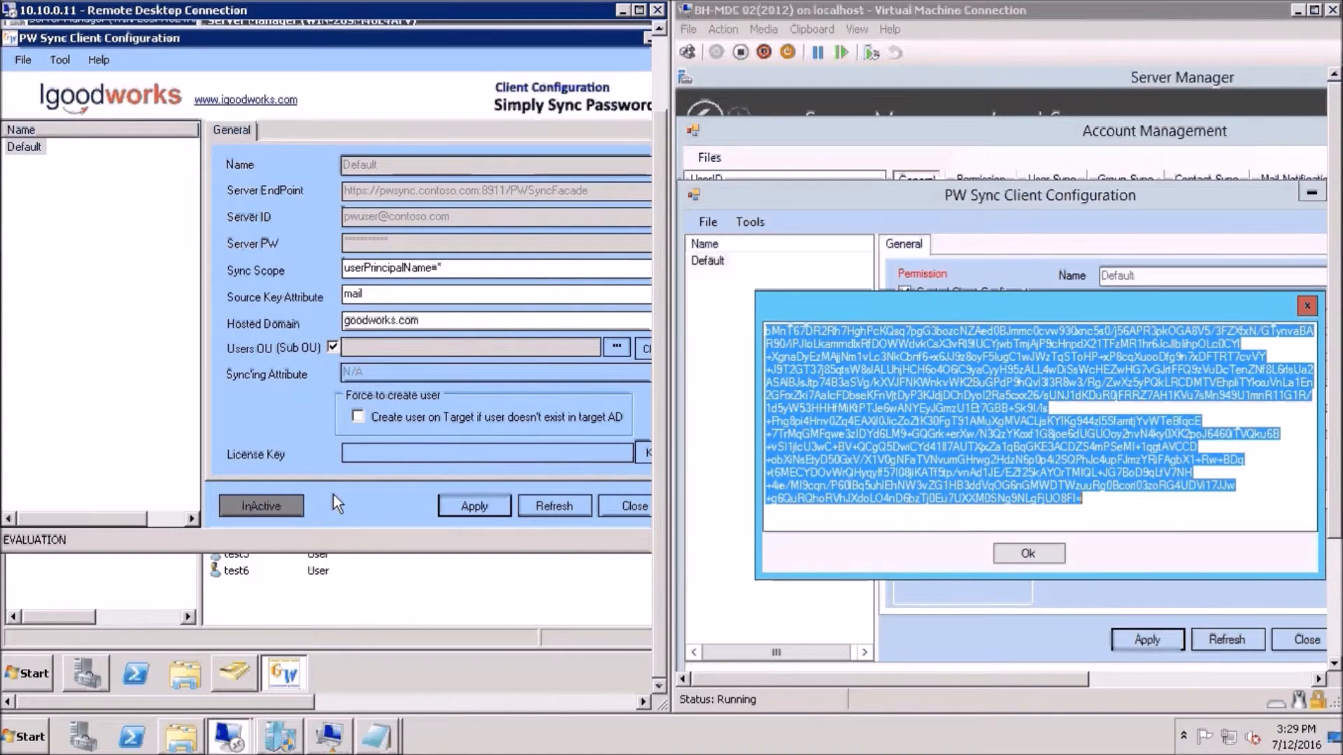
Switch the DC01 client from InActive to Active and register its license key
click(260, 507)
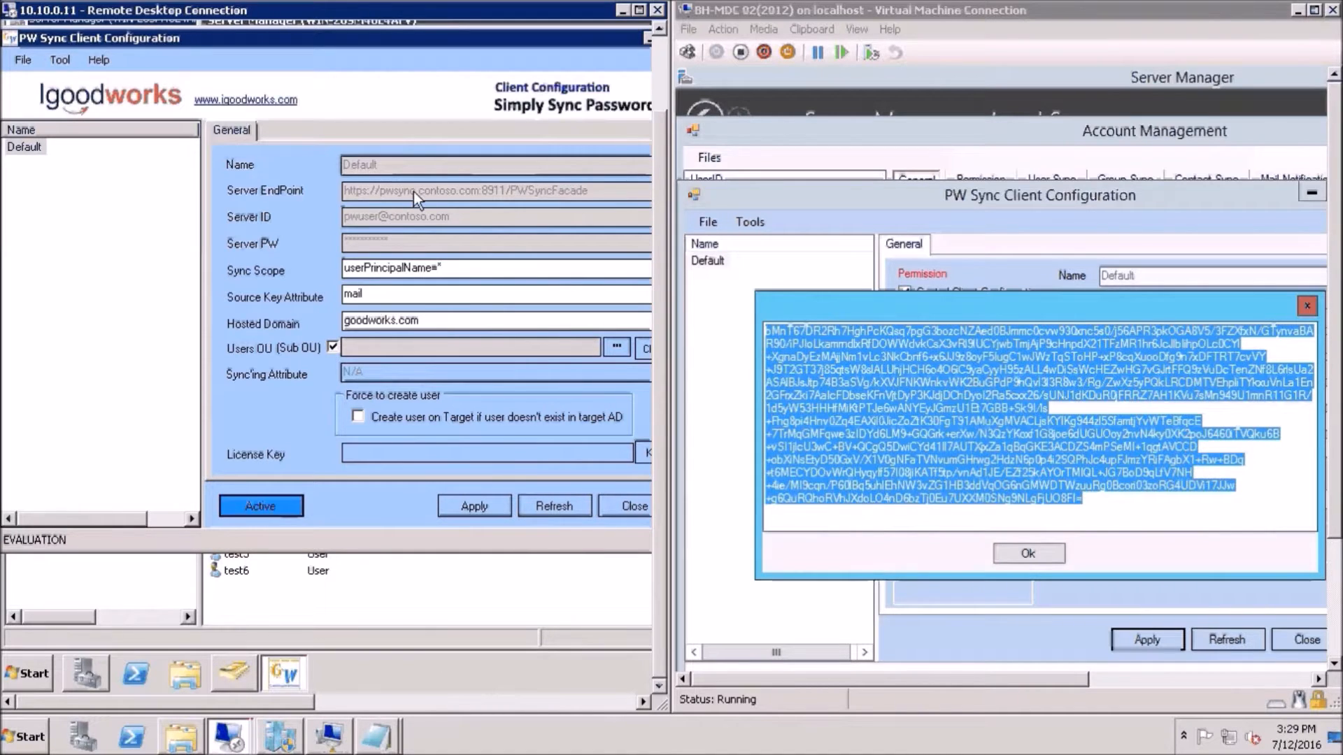
drag(443, 34, 362, 64)
click(567, 487)
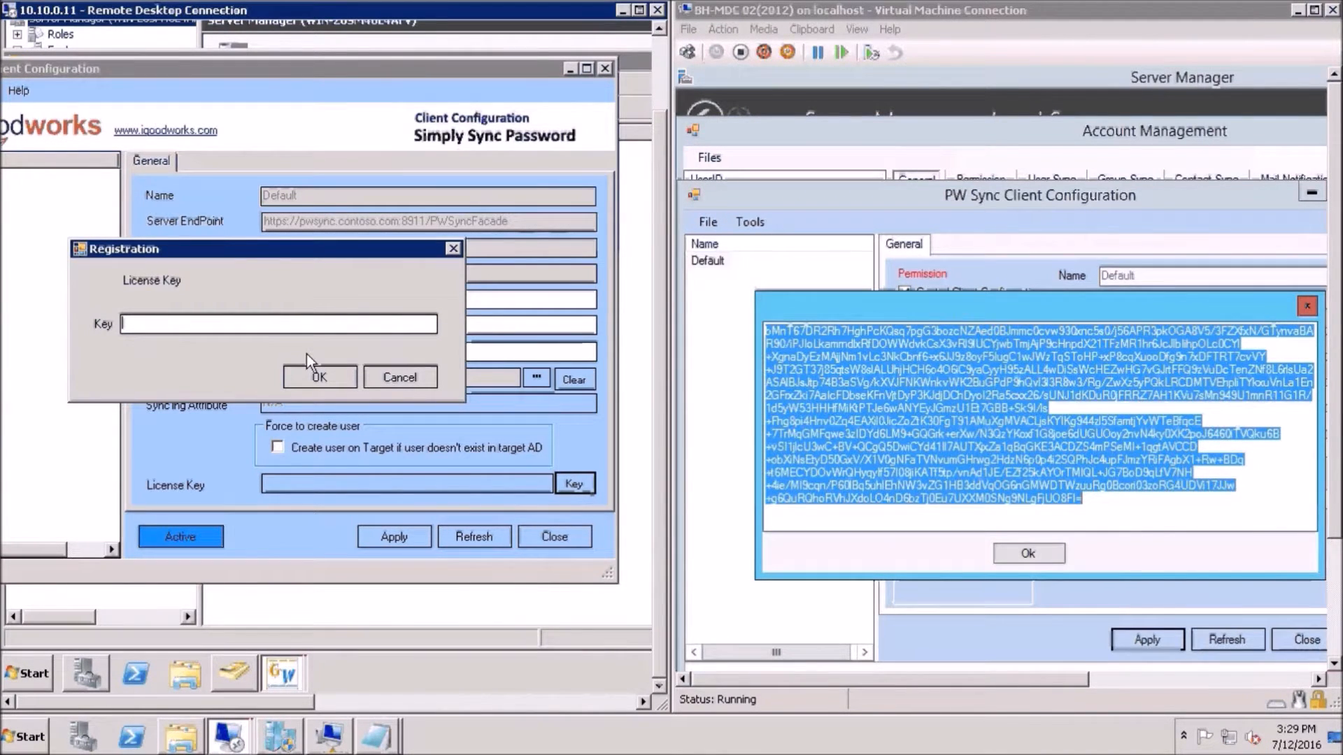
key(ctrl+v)
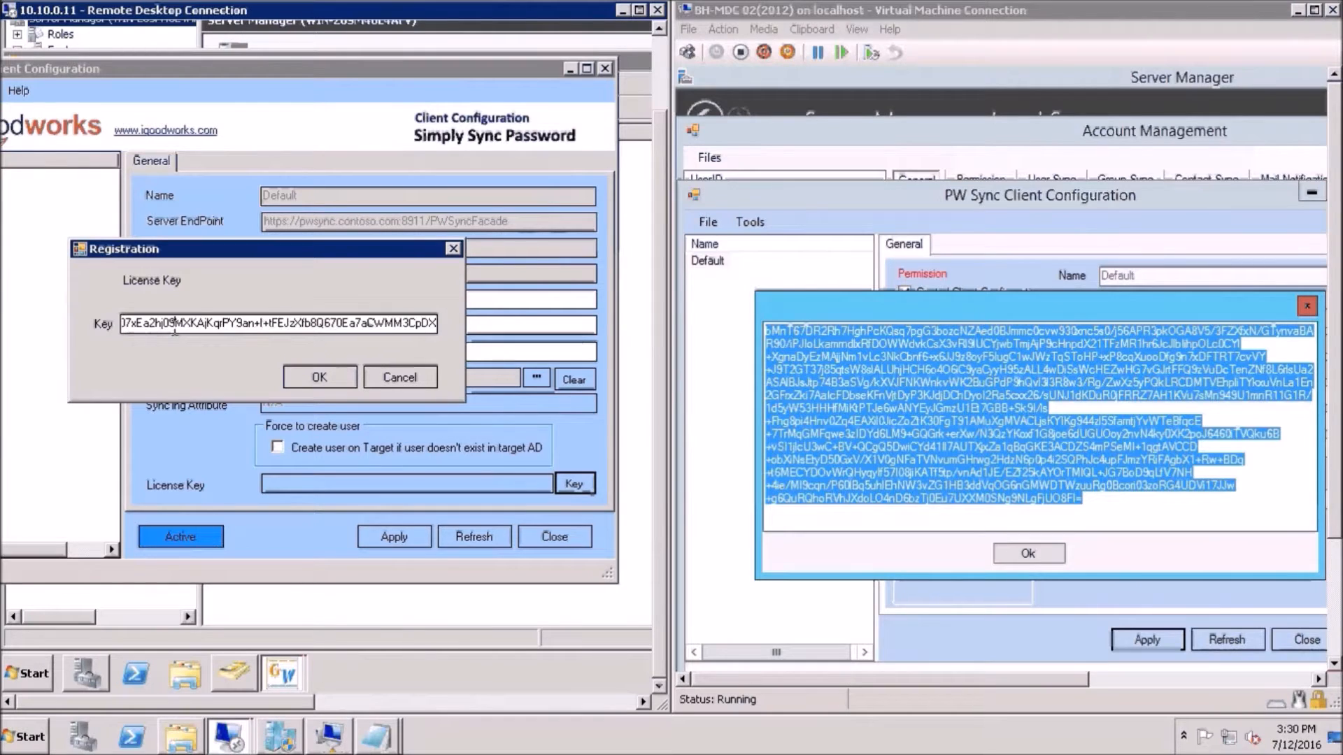
click(312, 375)
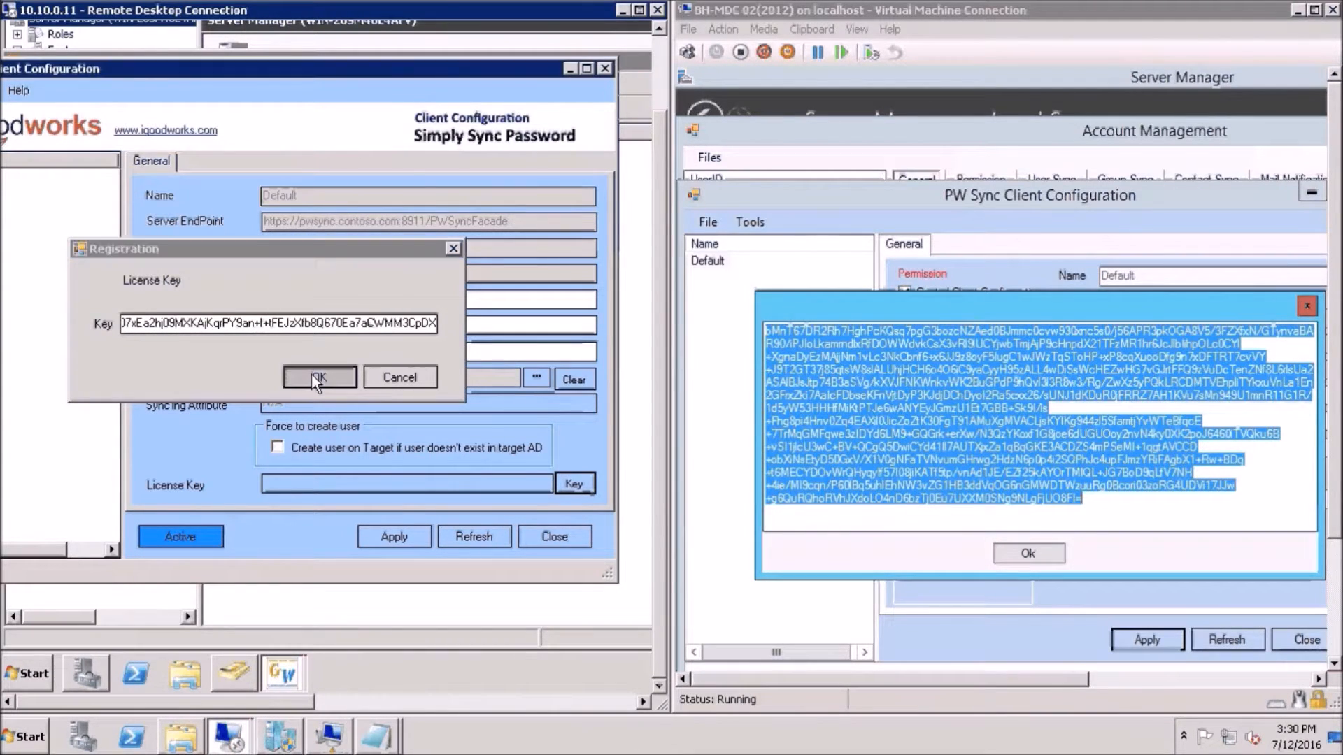
Apply the DC01 client settings and refresh the configuration
click(401, 535)
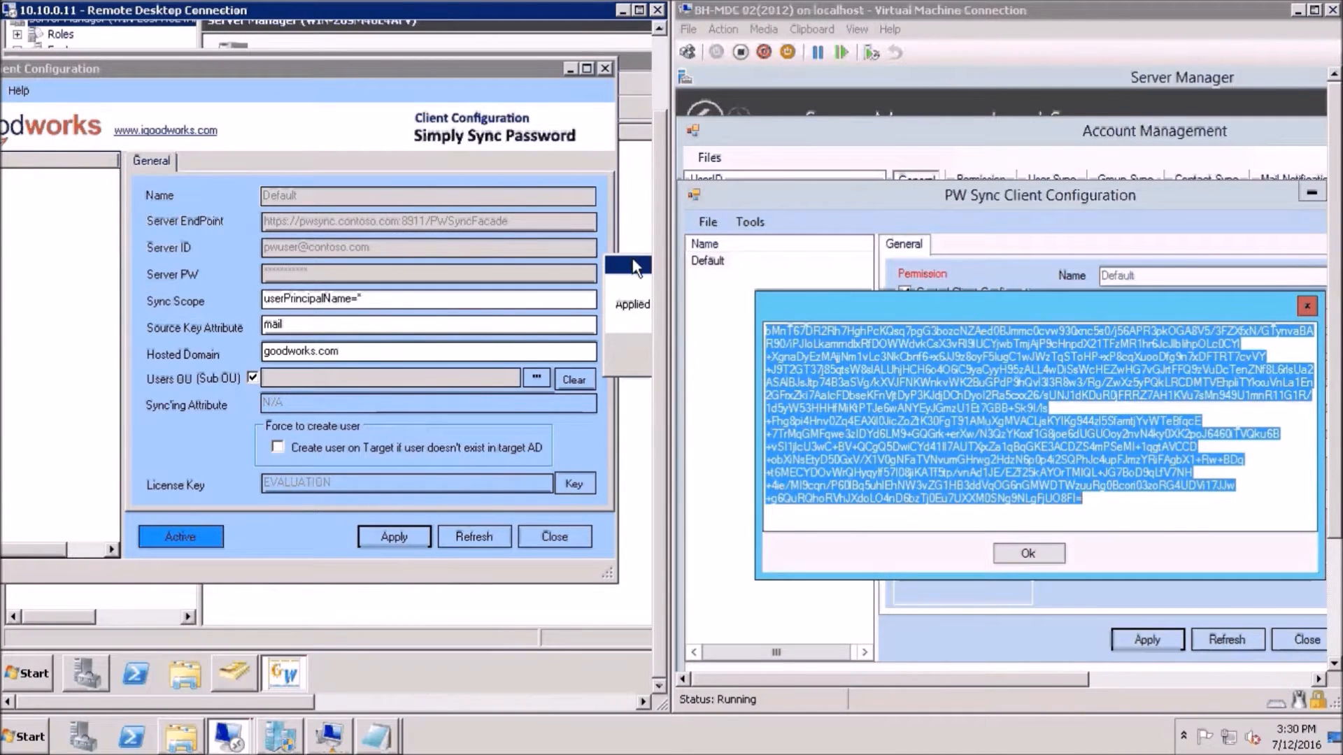
drag(647, 269, 338, 277)
click(413, 355)
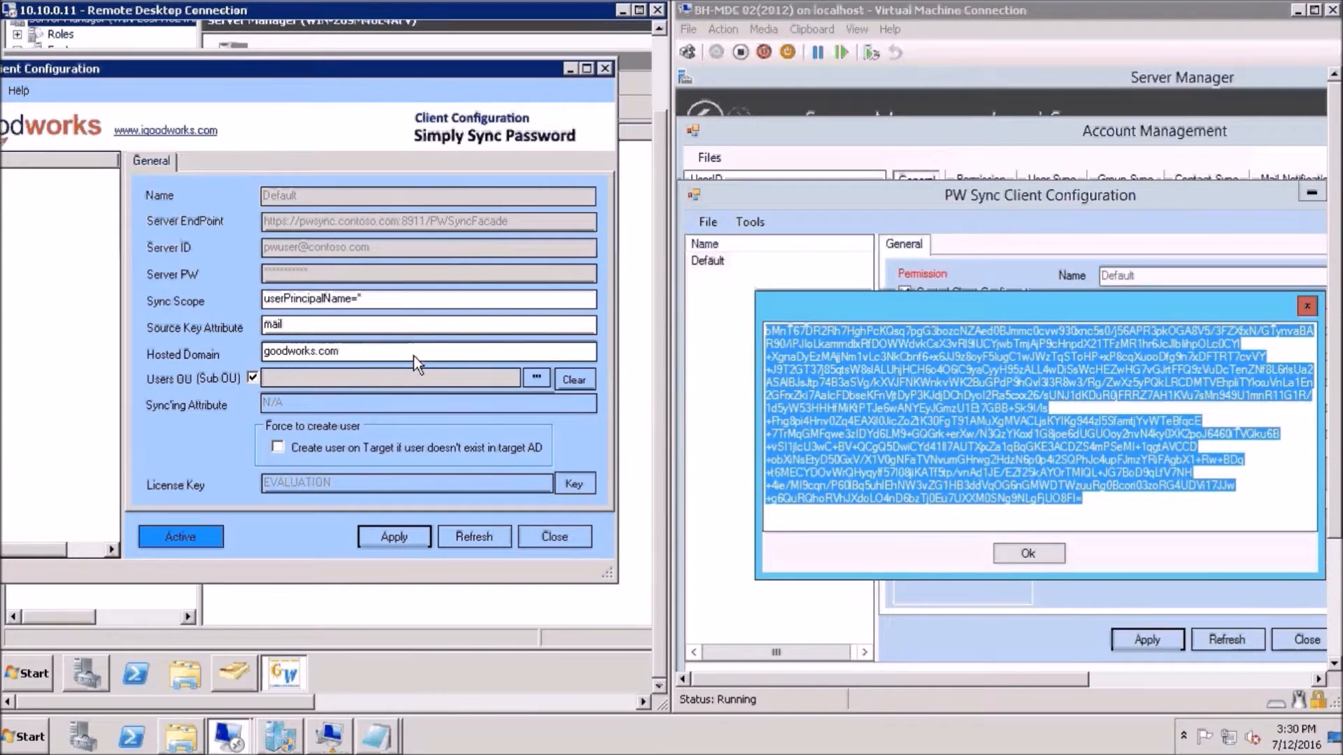
click(165, 540)
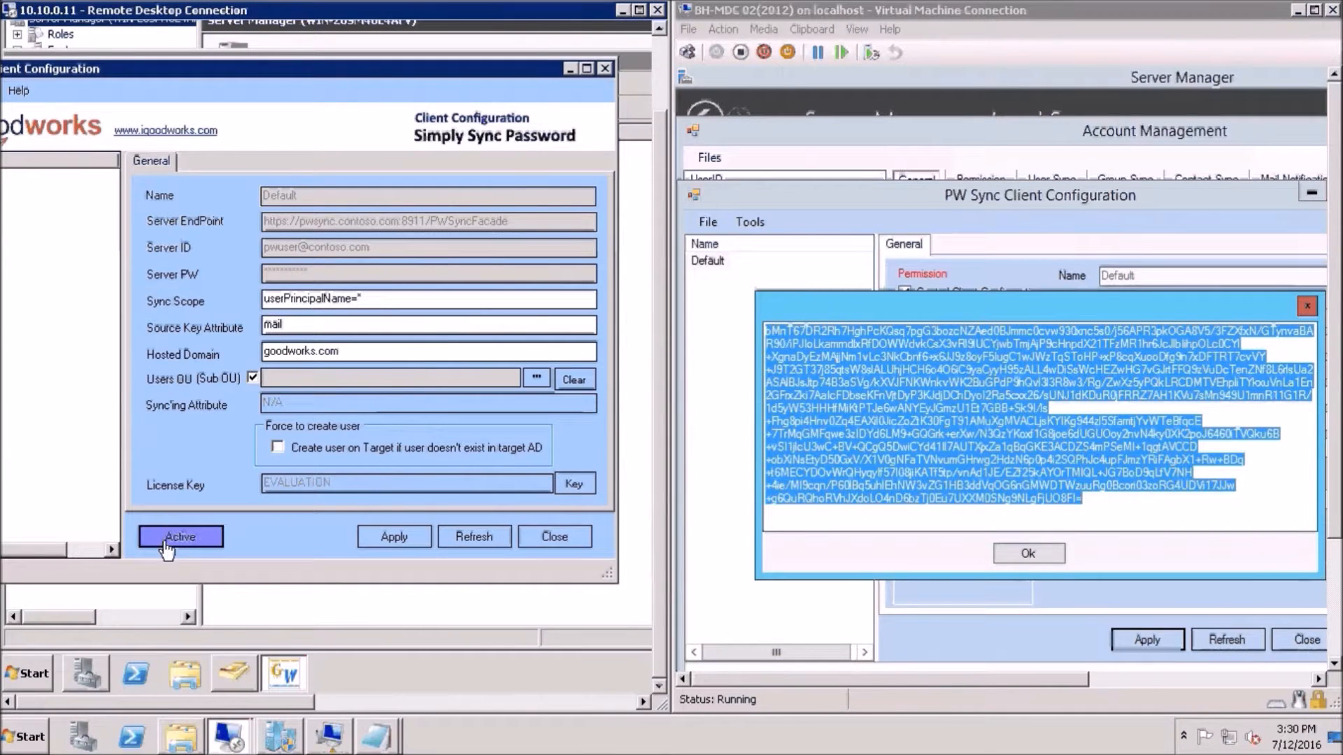
click(462, 535)
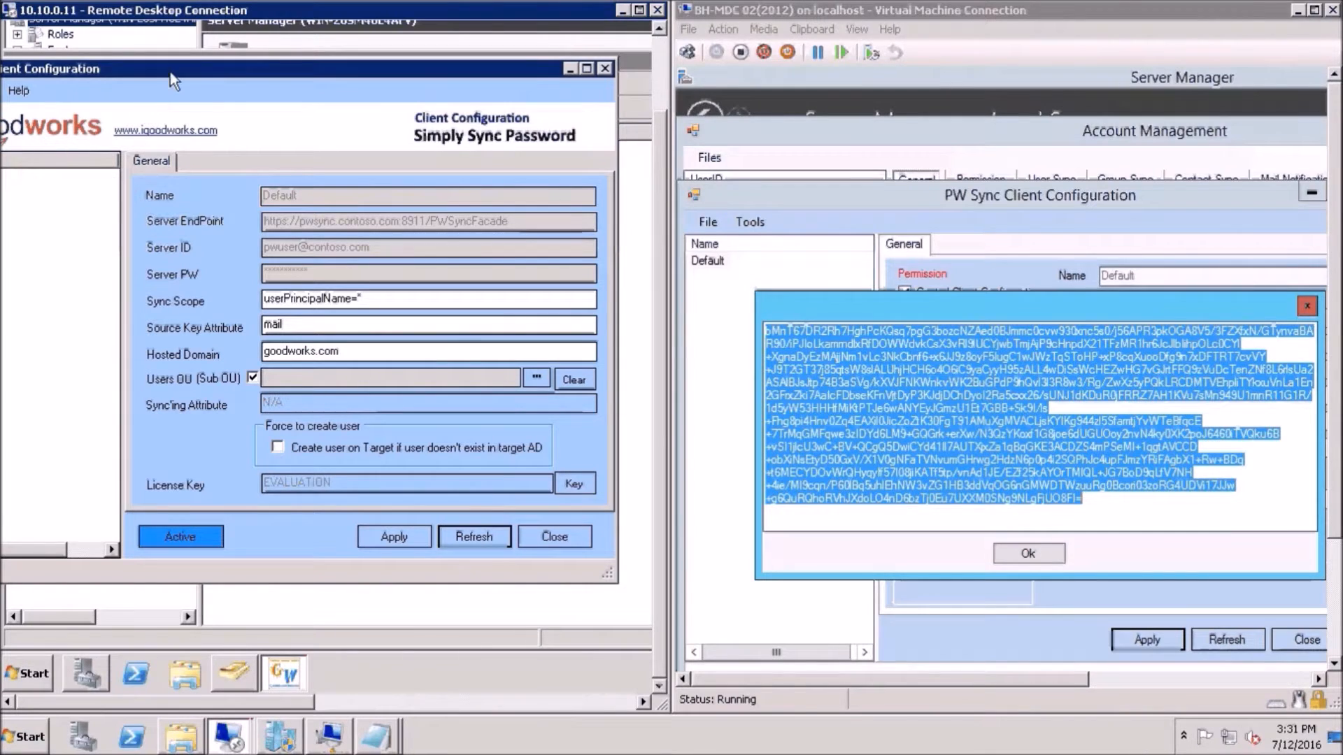
Open User sync management for the target AD and start the user mapping test
drag(217, 72, 264, 73)
click(27, 90)
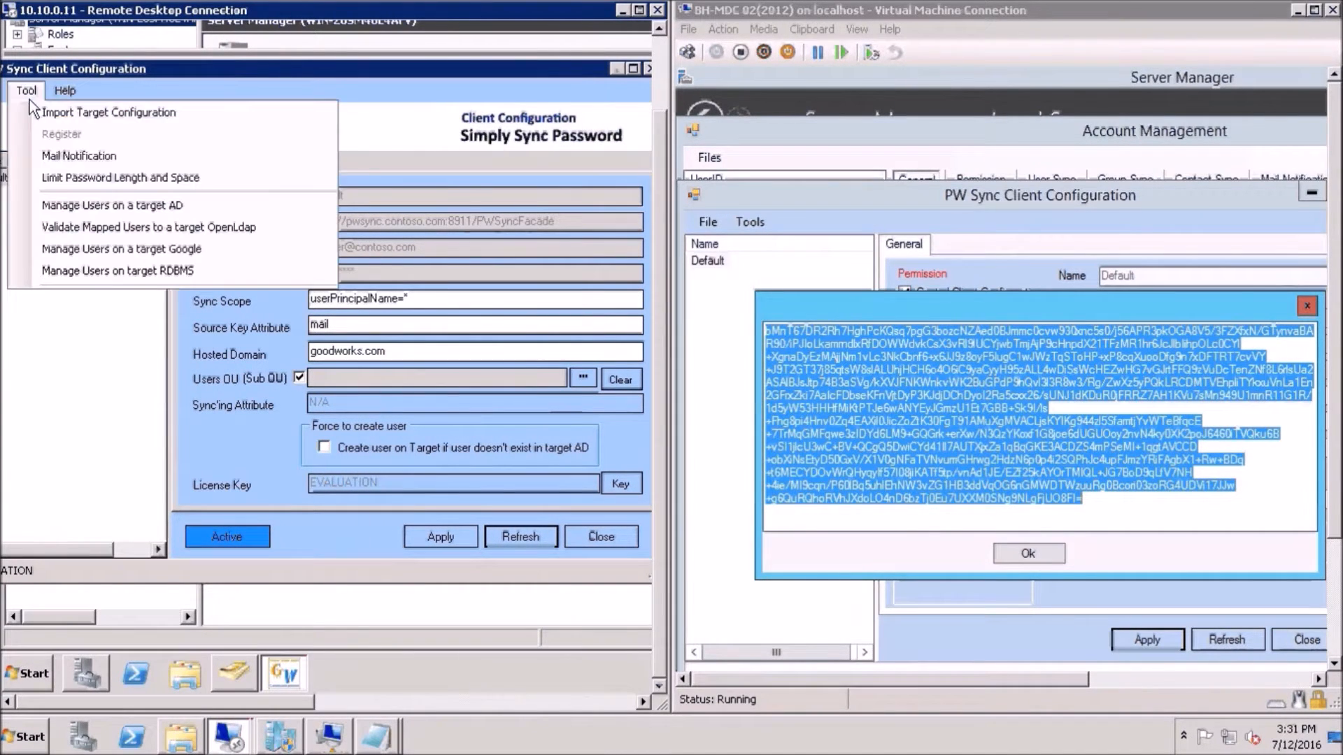
click(108, 204)
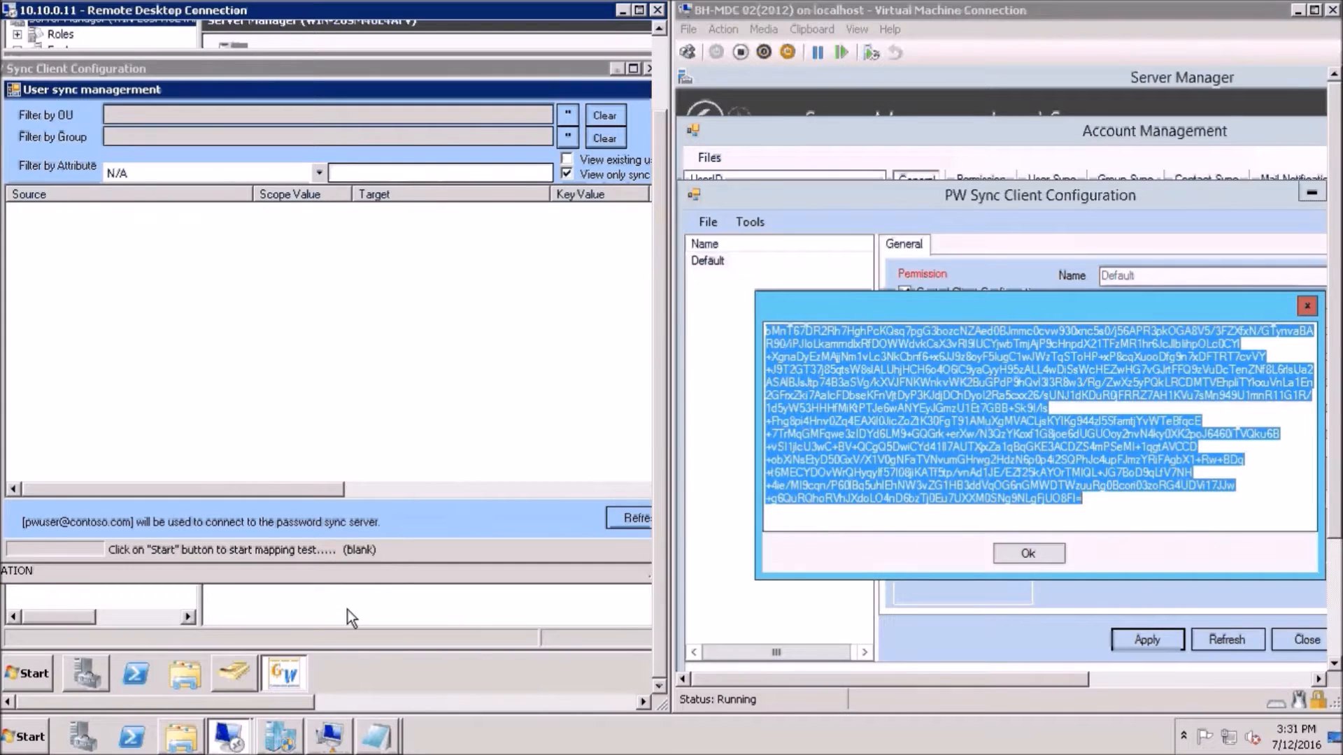
drag(292, 705, 334, 703)
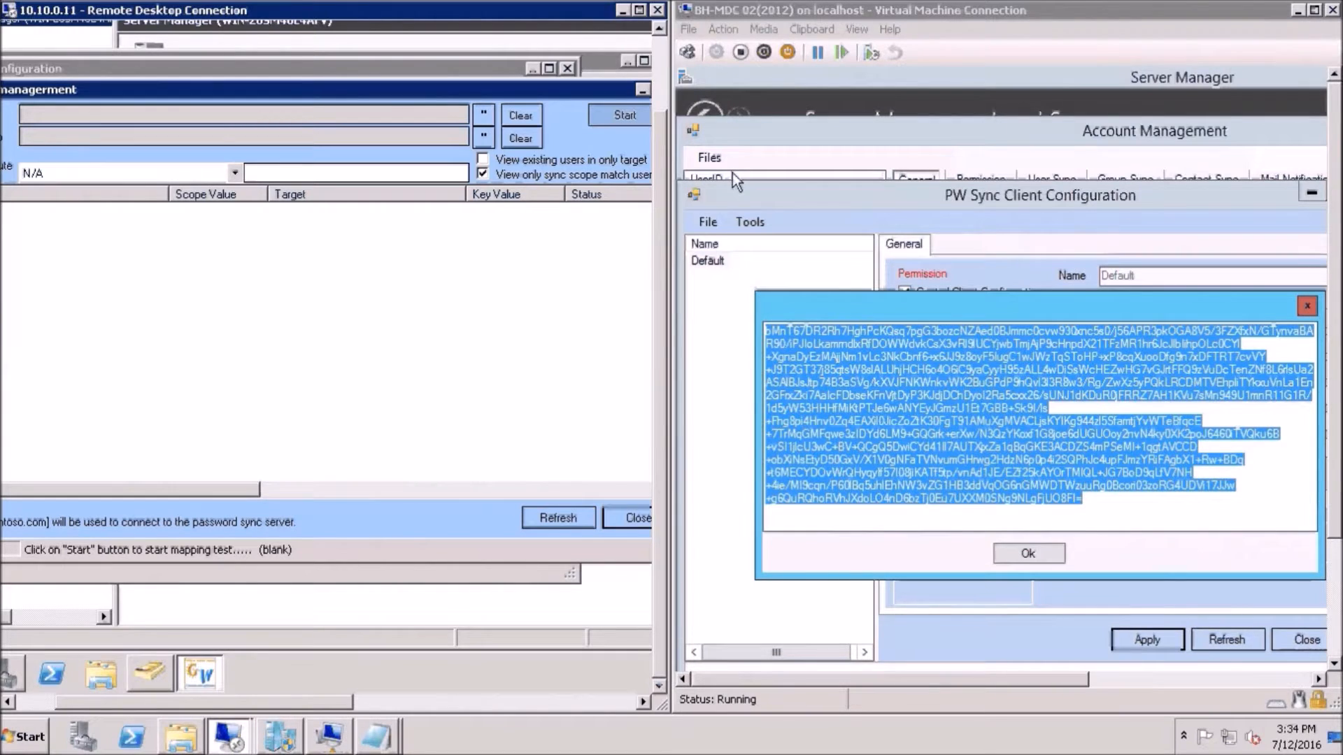
click(625, 114)
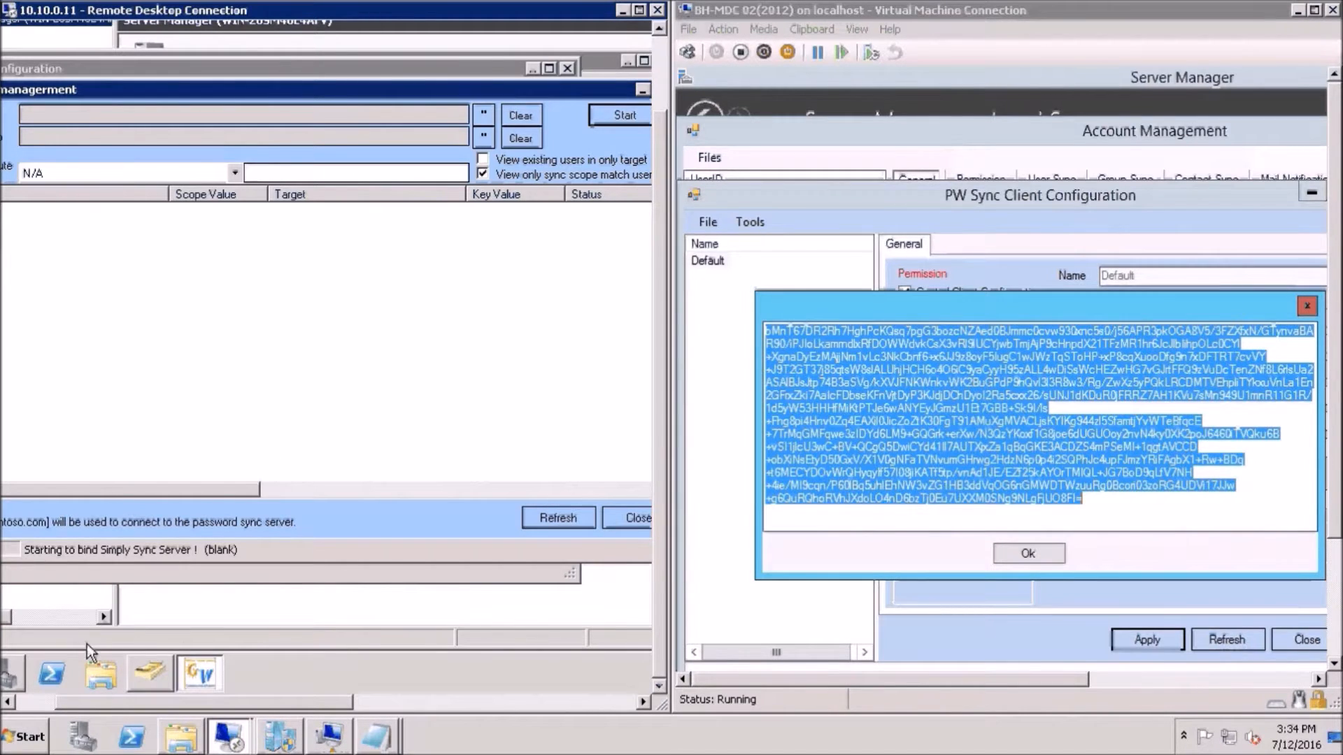
Check the Status column for test1 and test3 among the 6 found users
click(45, 703)
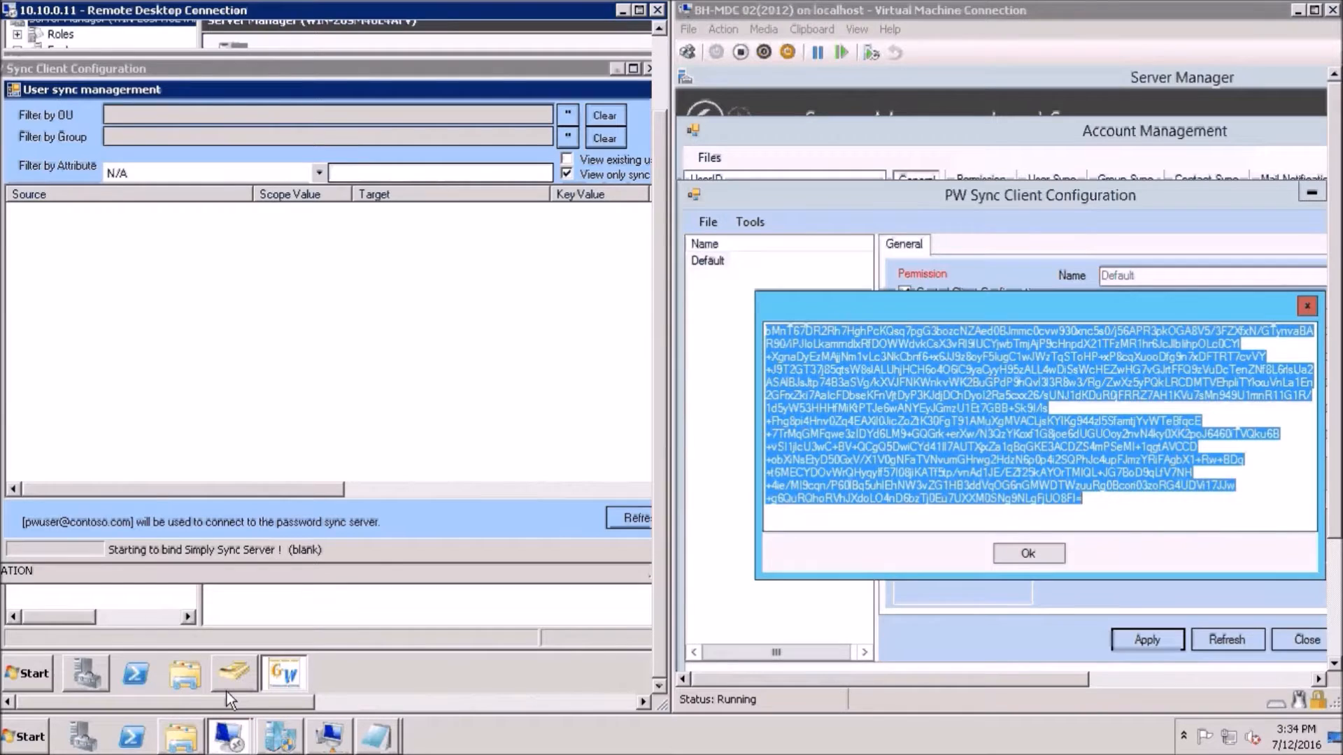
mouse_move(226, 691)
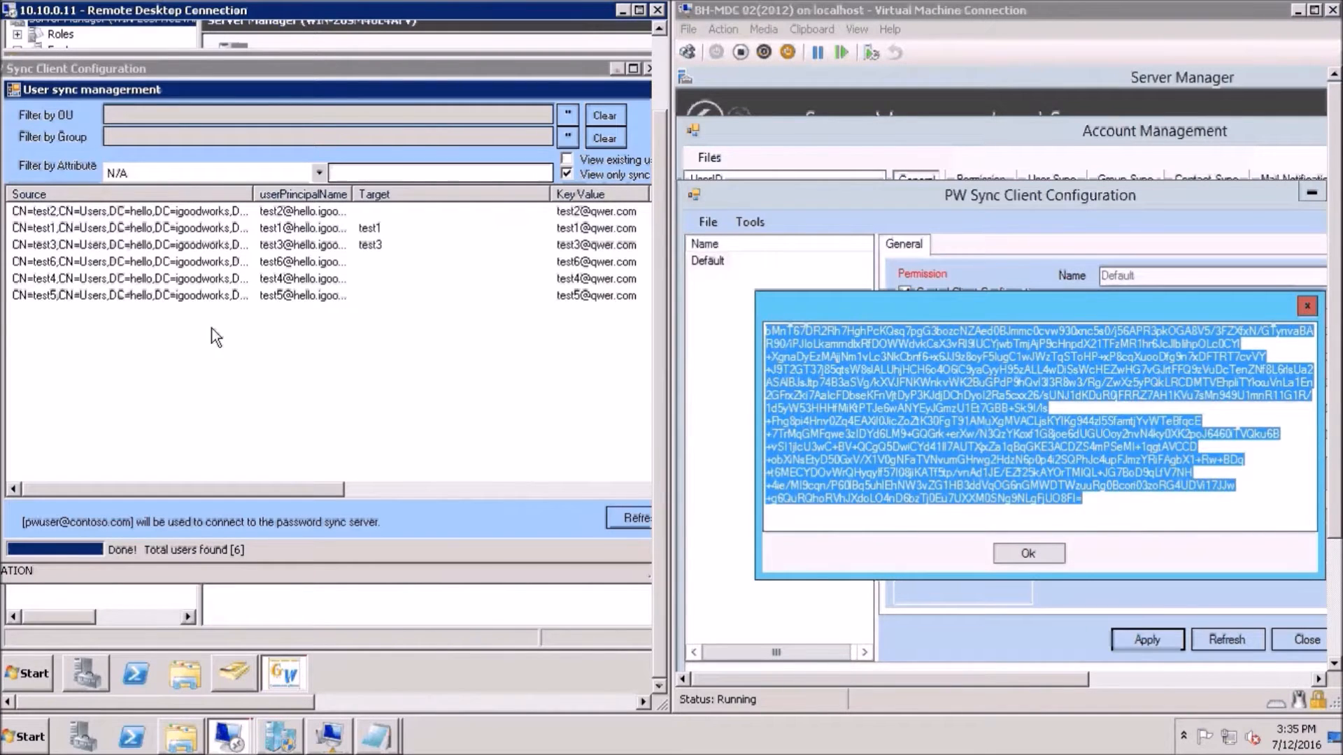
click(349, 230)
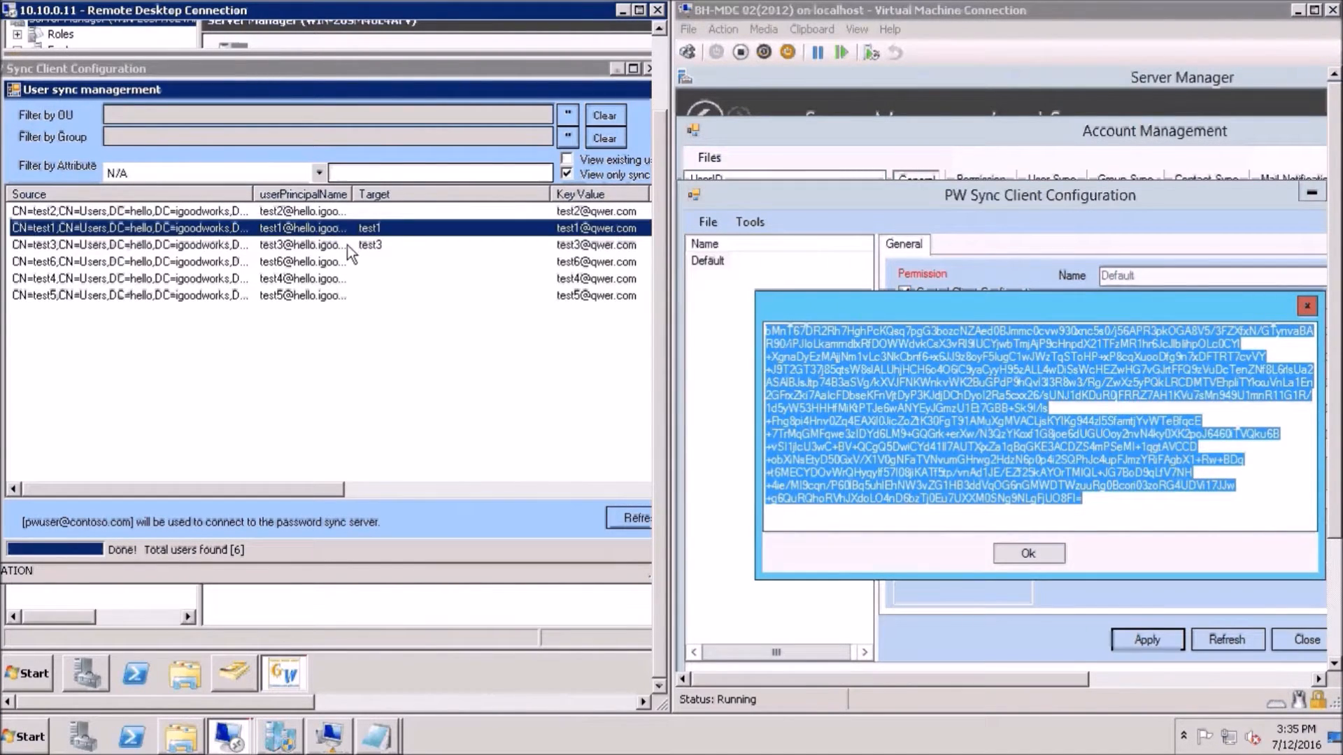
click(347, 245)
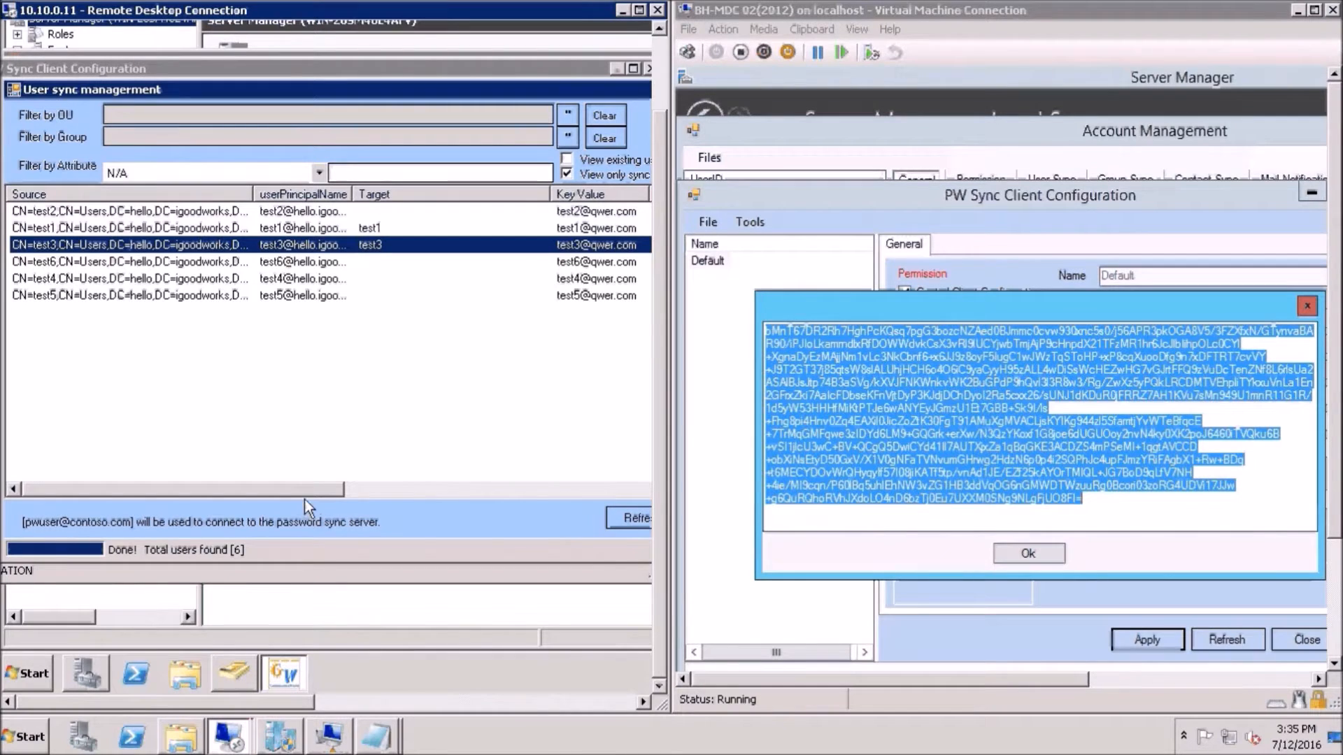
drag(317, 497, 456, 501)
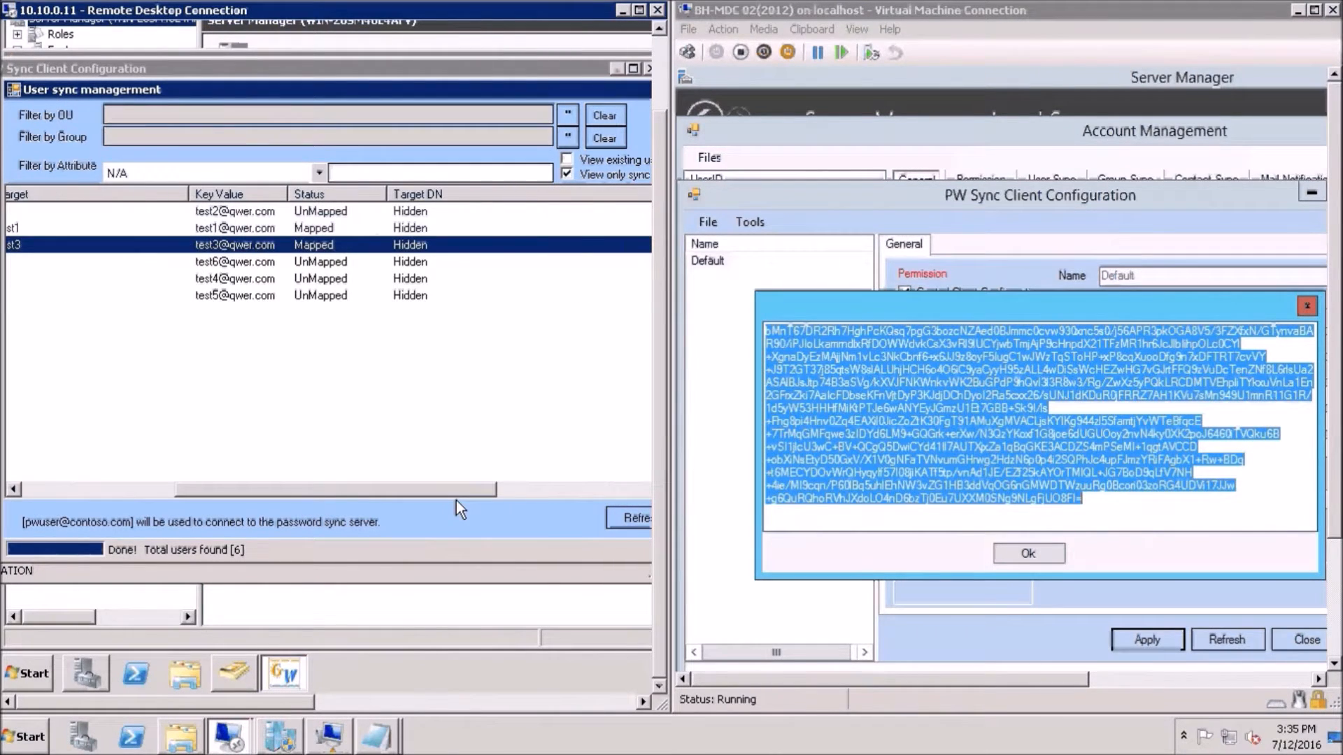
click(315, 230)
click(320, 247)
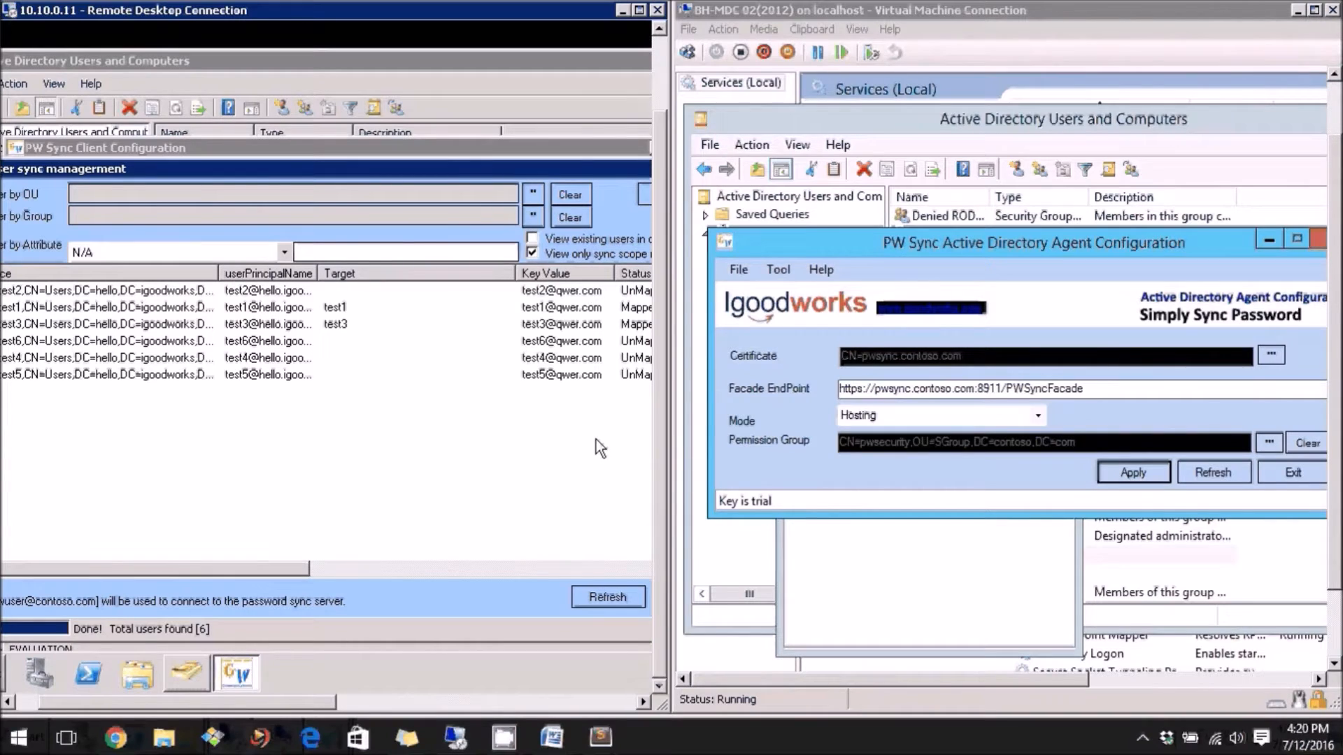
On MDC02, open Account Management from the Active Directory Agent Configuration's Tool menu
click(783, 275)
click(783, 275)
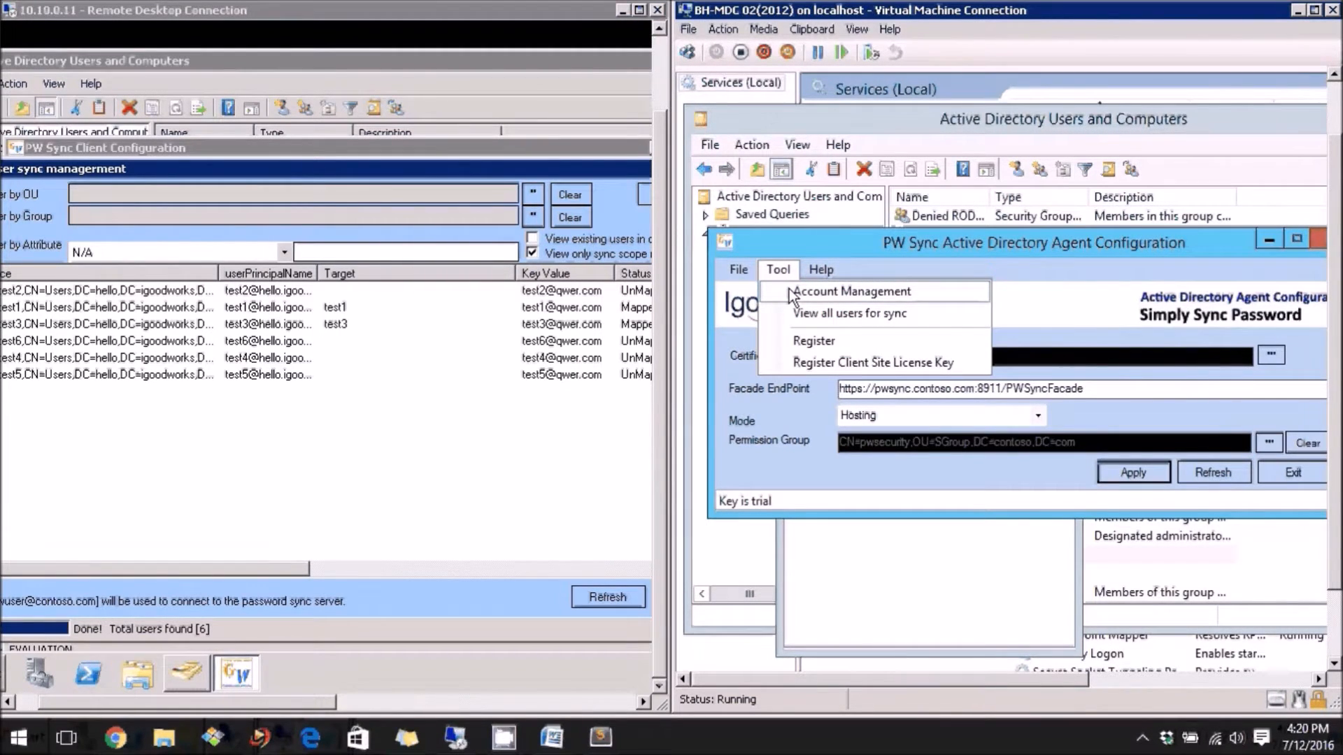
click(791, 292)
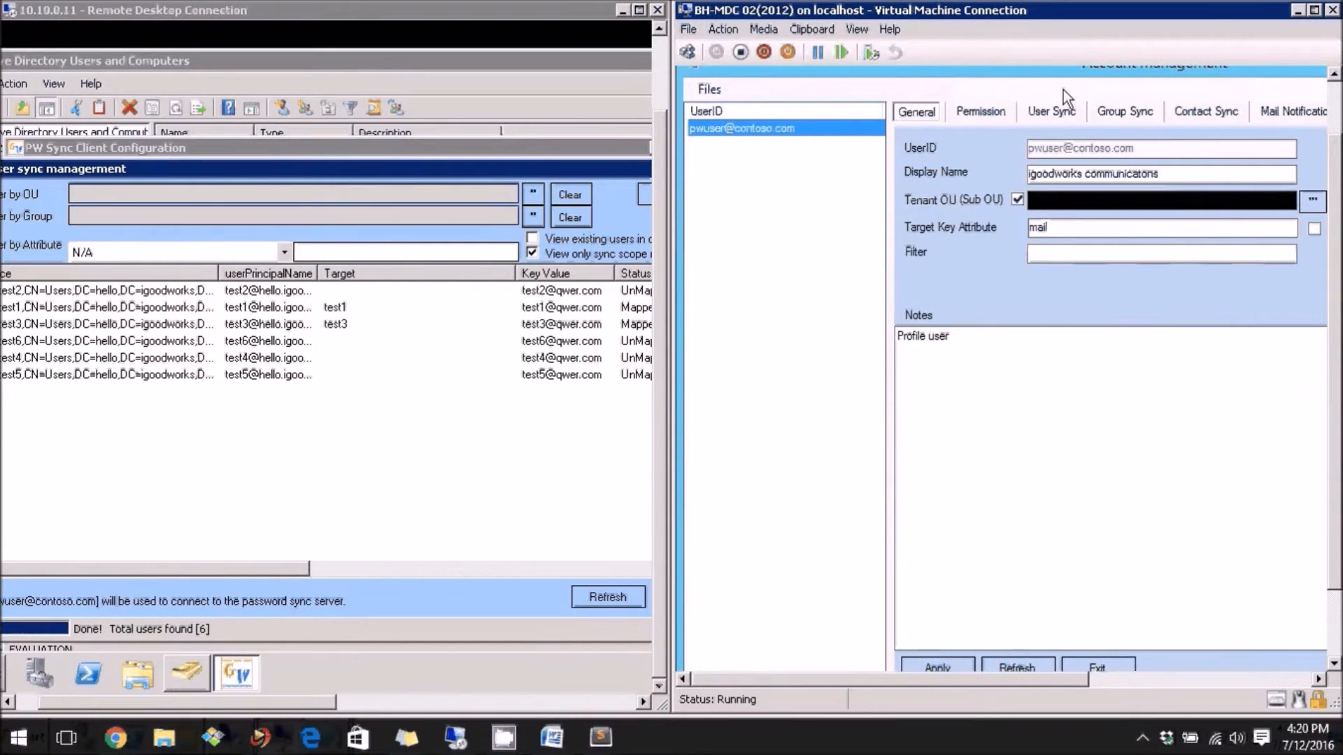
On the User Sync tab, select all available attributes c through co and apply them
click(1064, 110)
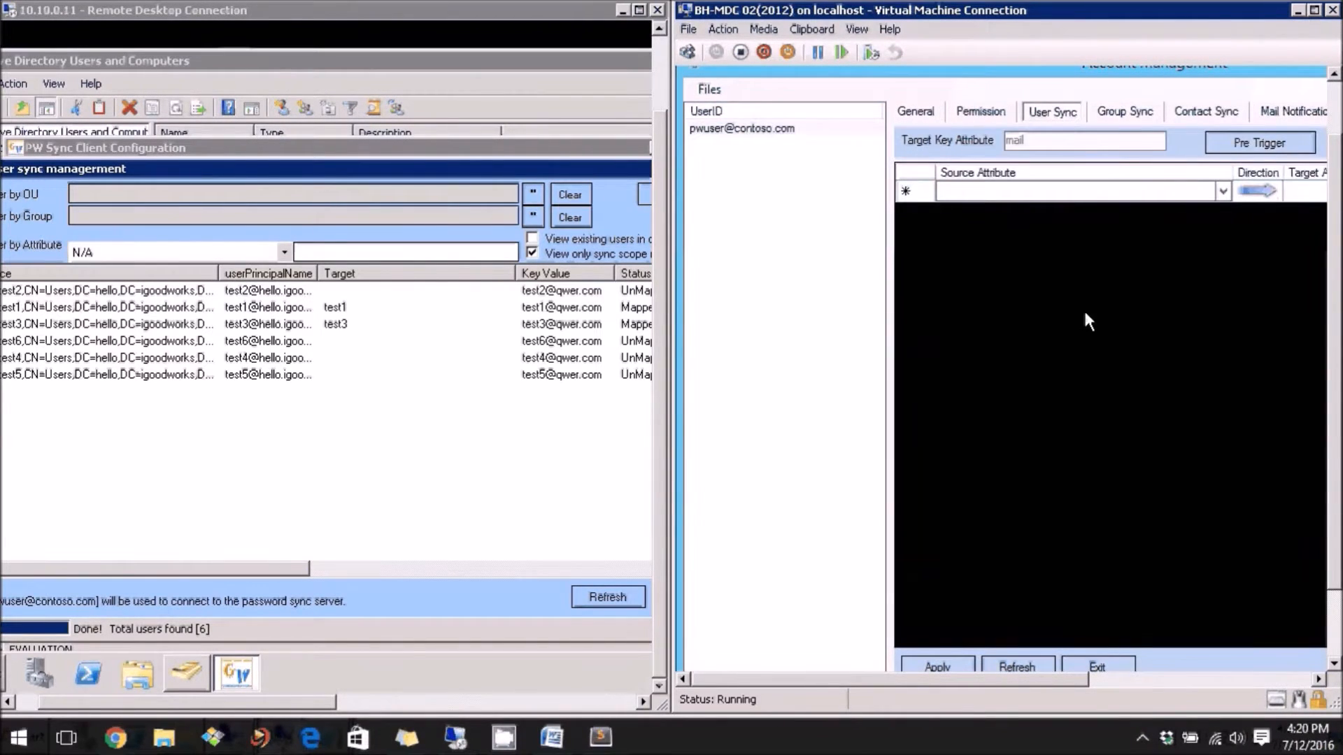
click(1122, 679)
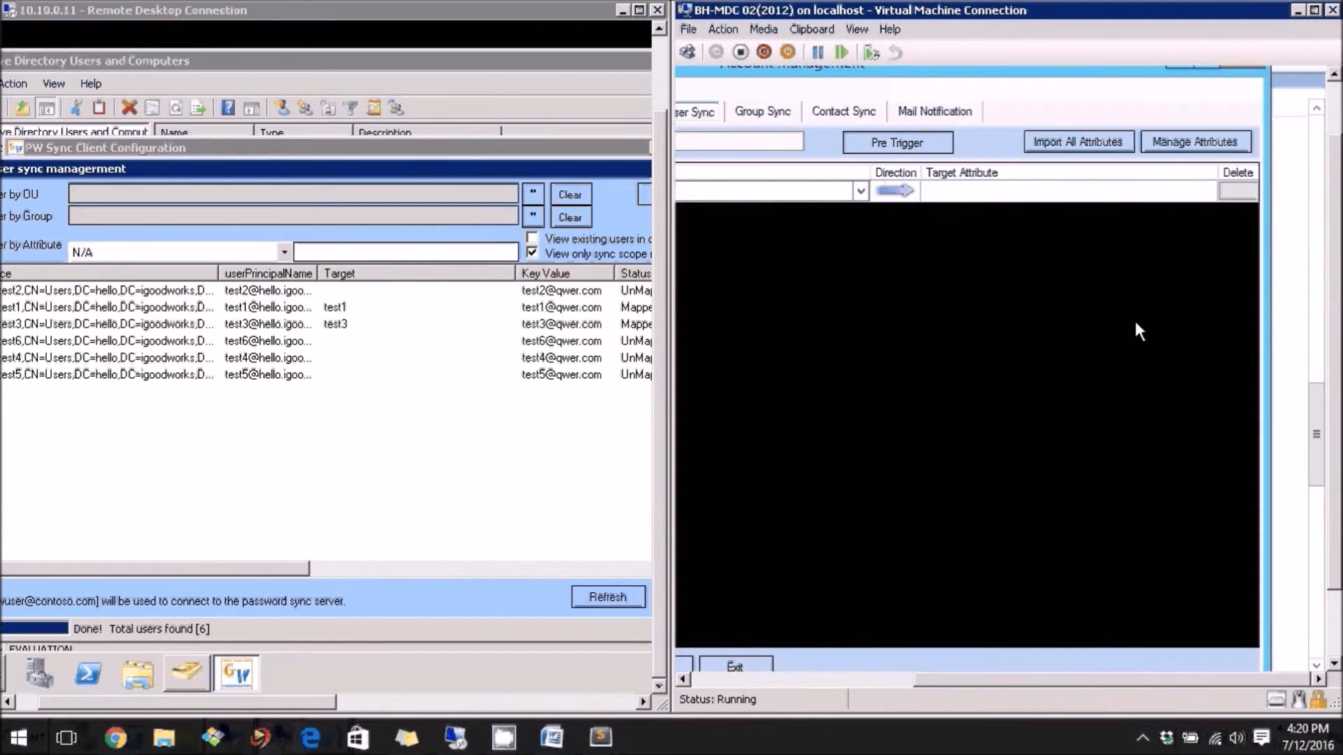
click(1162, 145)
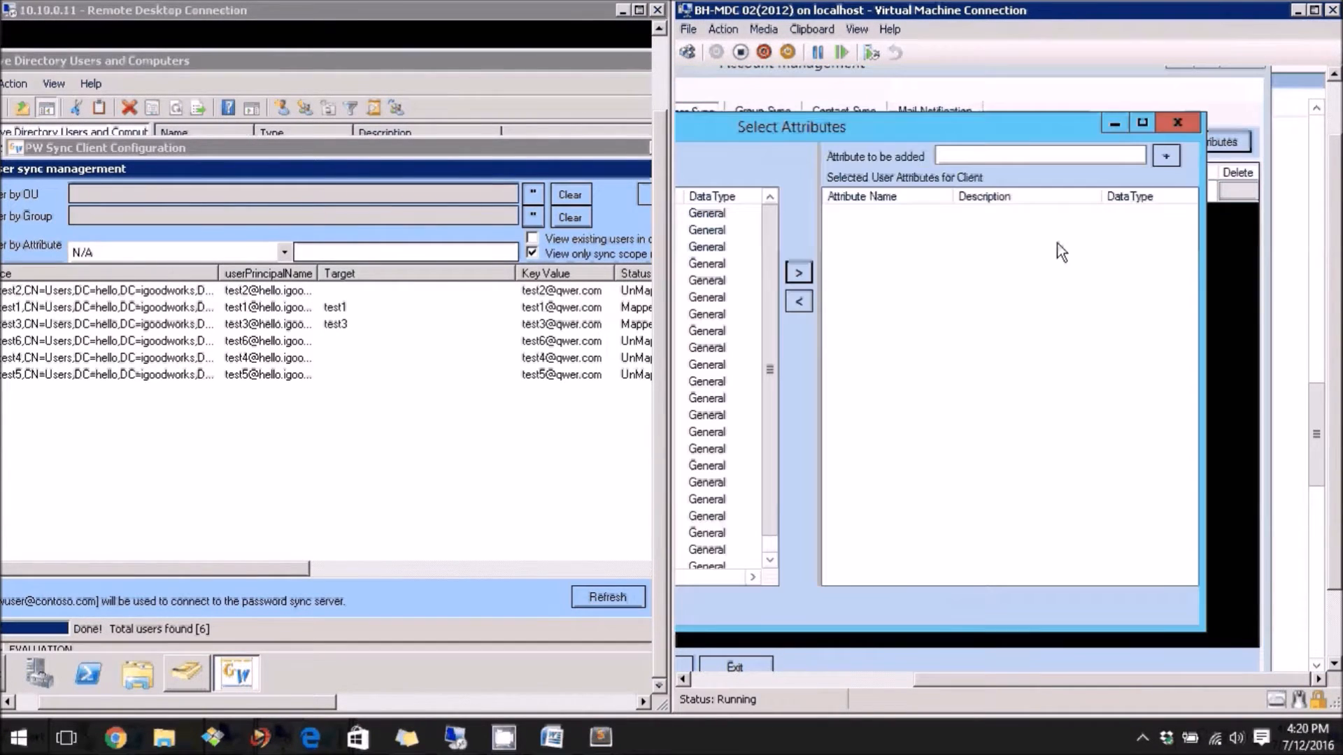
click(860, 678)
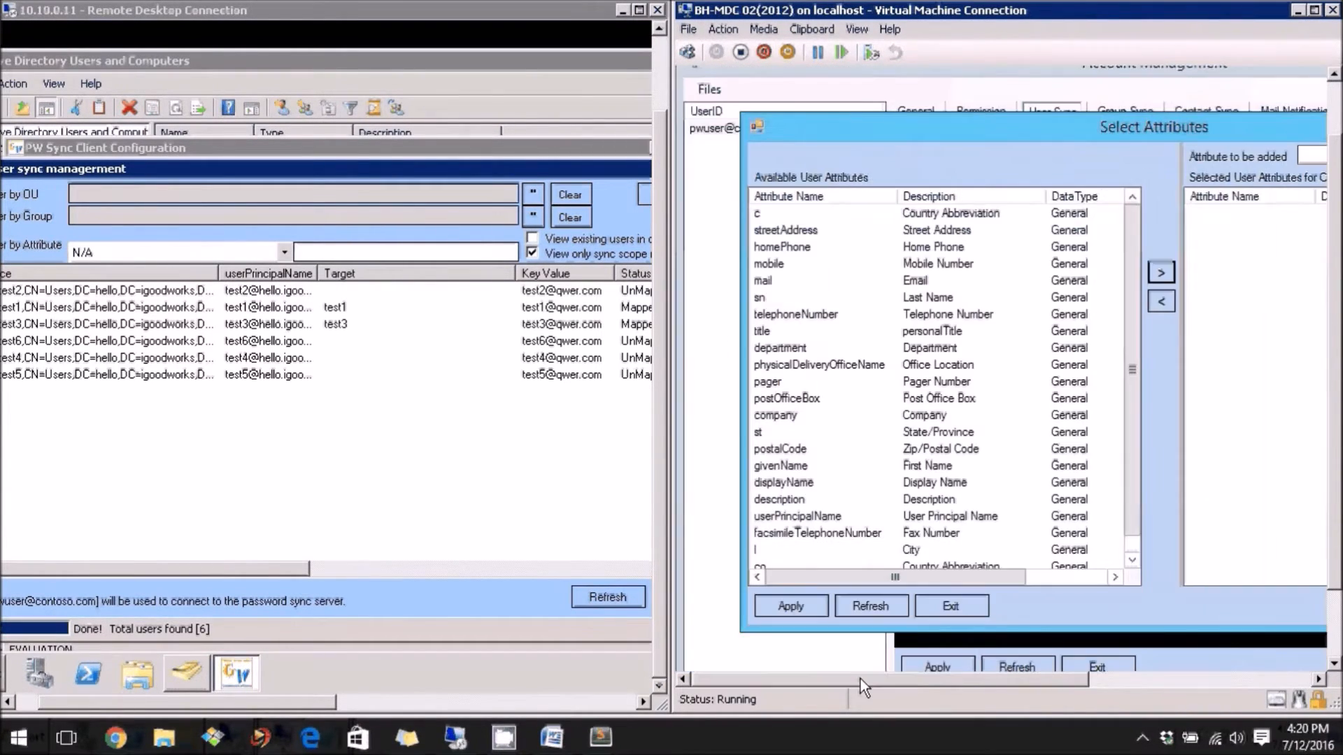
click(761, 212)
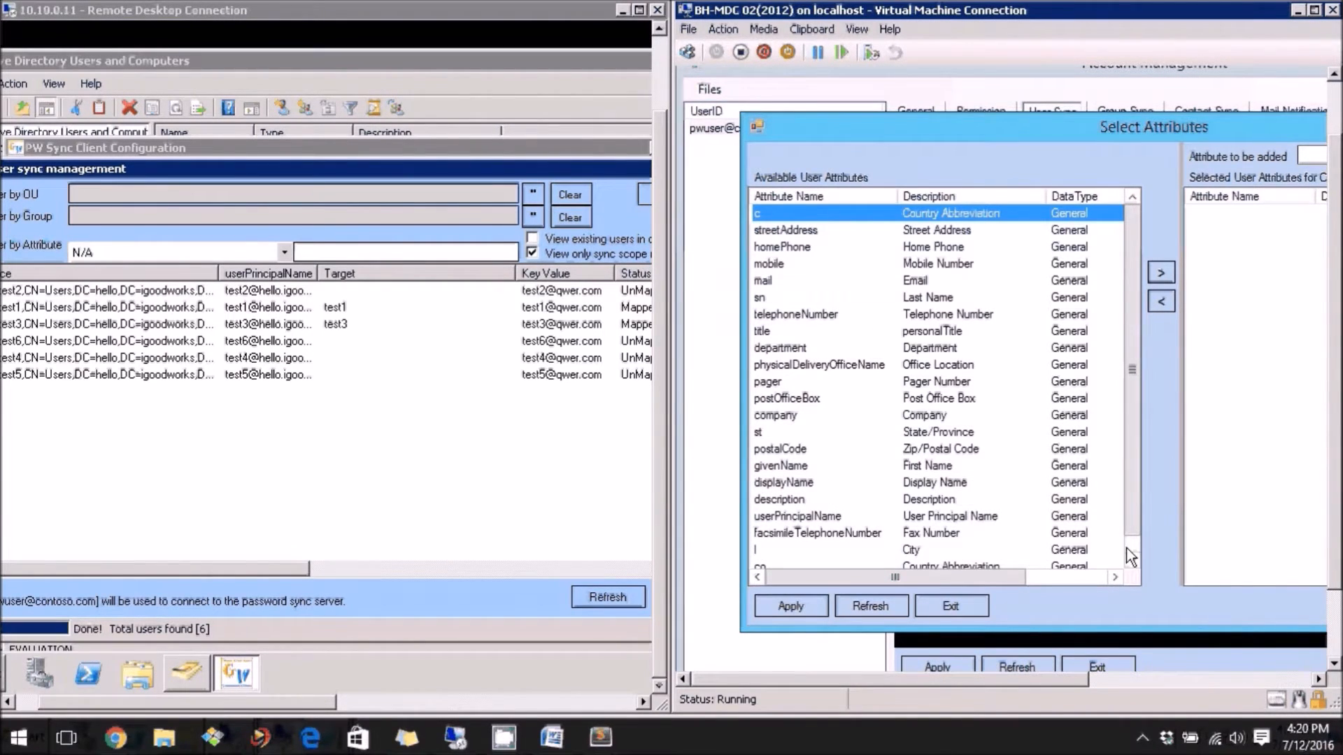
scroll(1133, 547, down, 1)
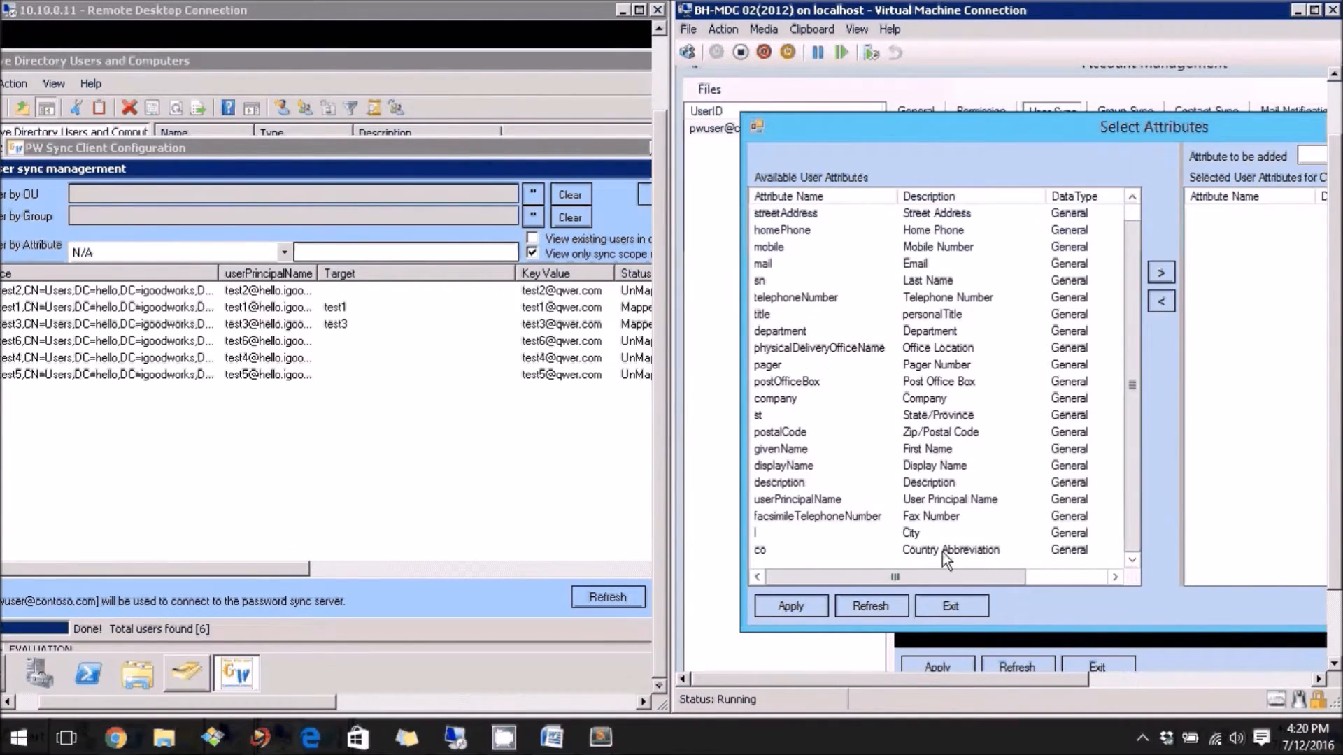
shift+click(763, 554)
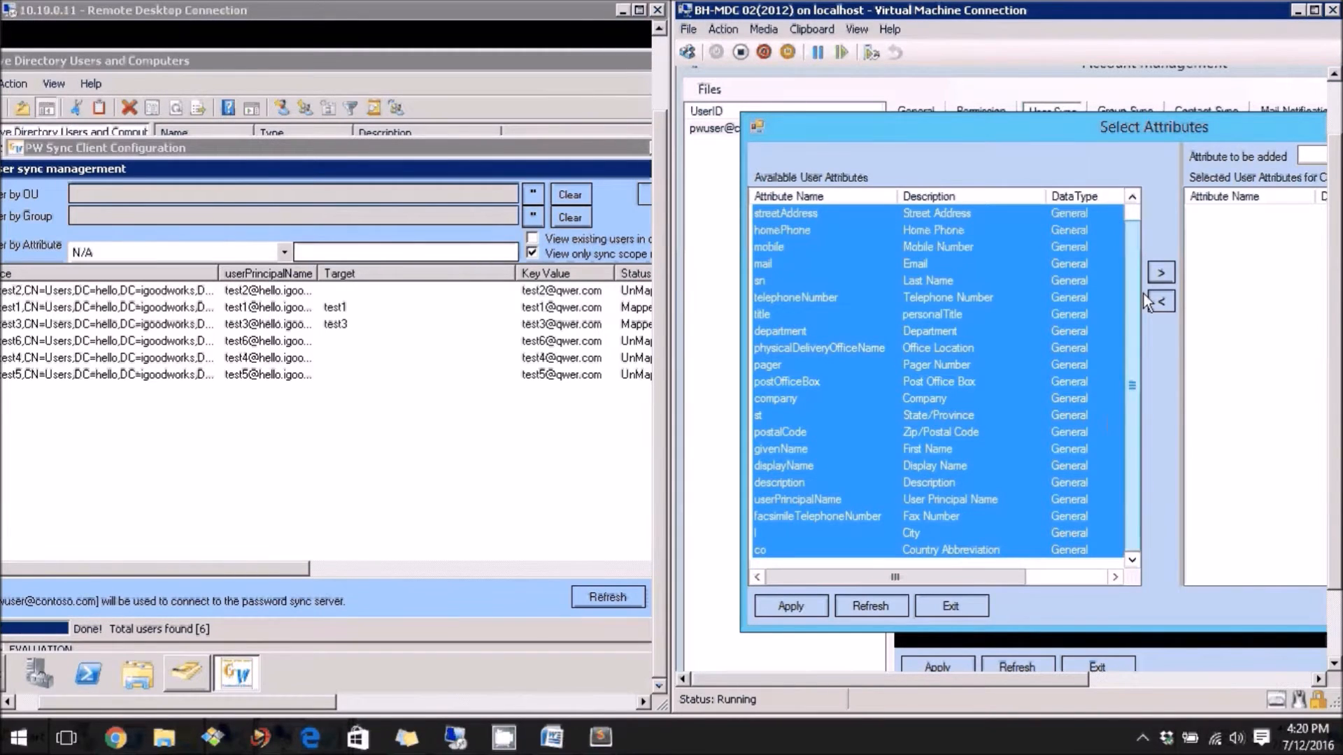
click(1160, 274)
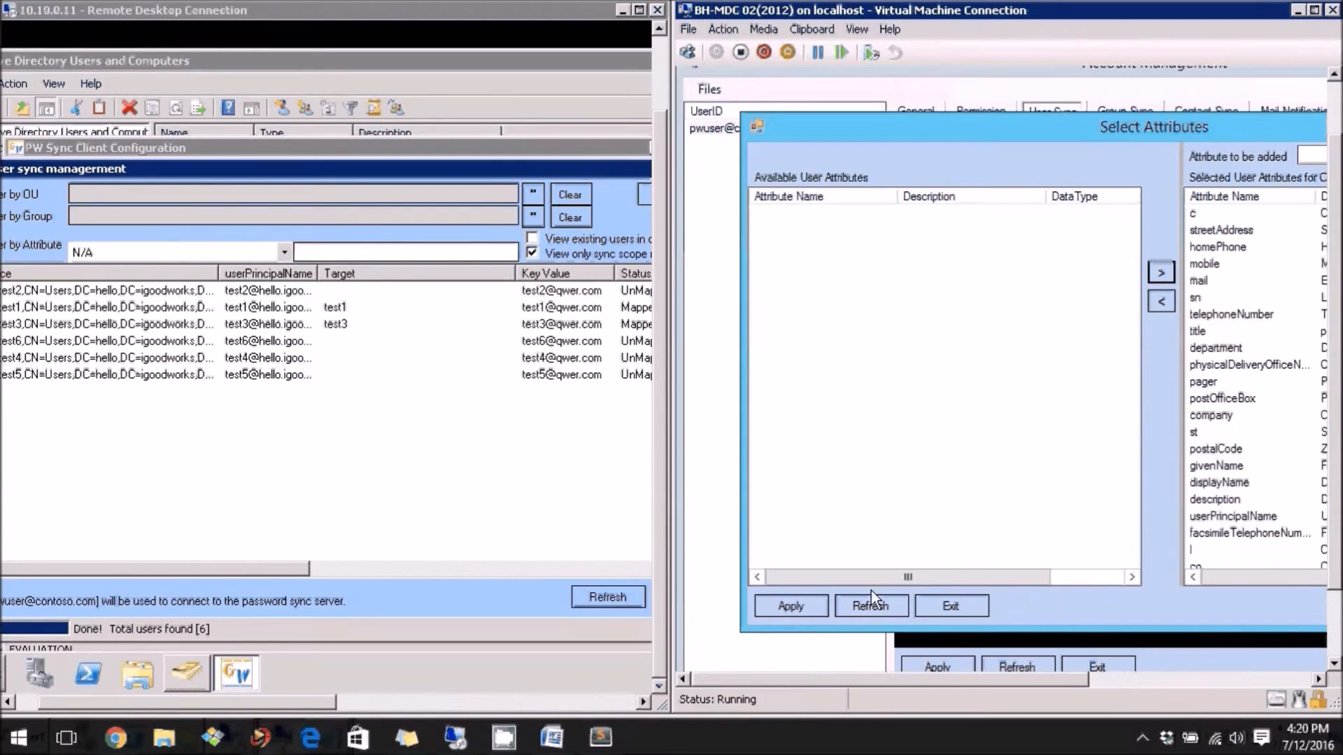
click(792, 606)
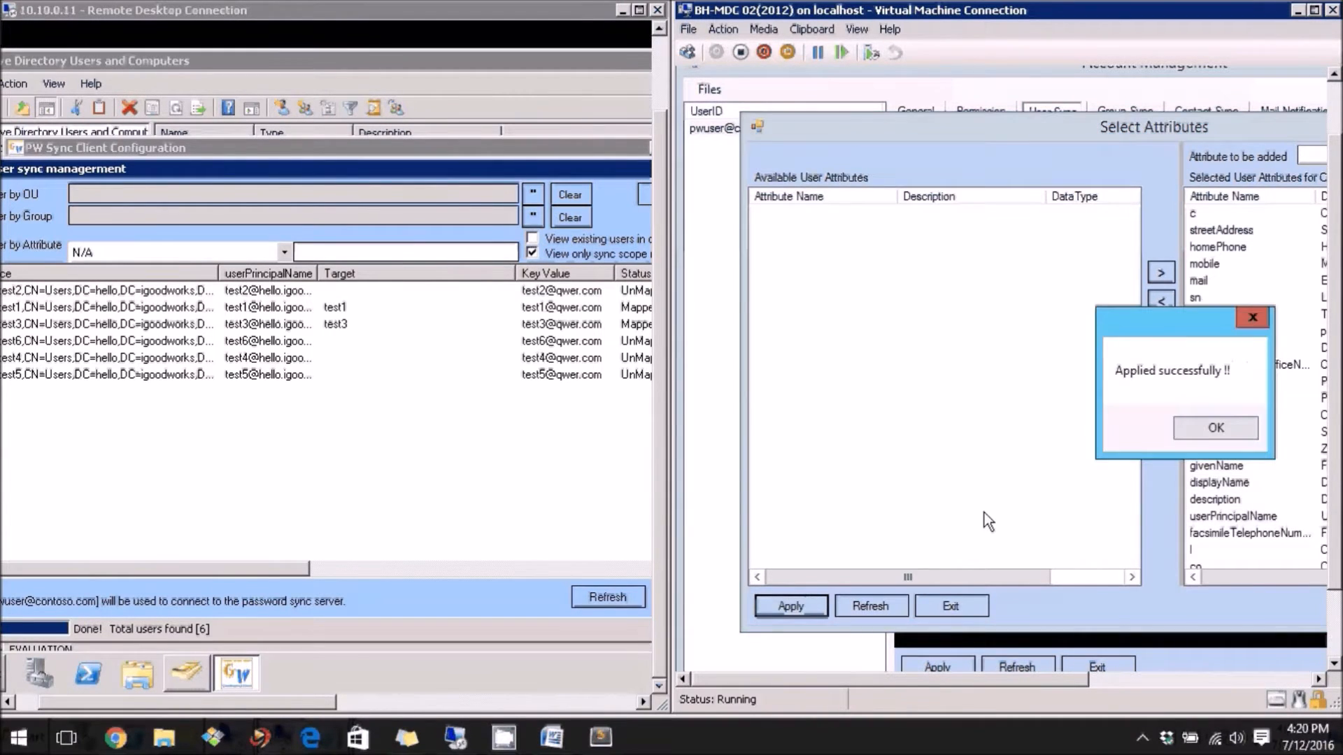
key(Return)
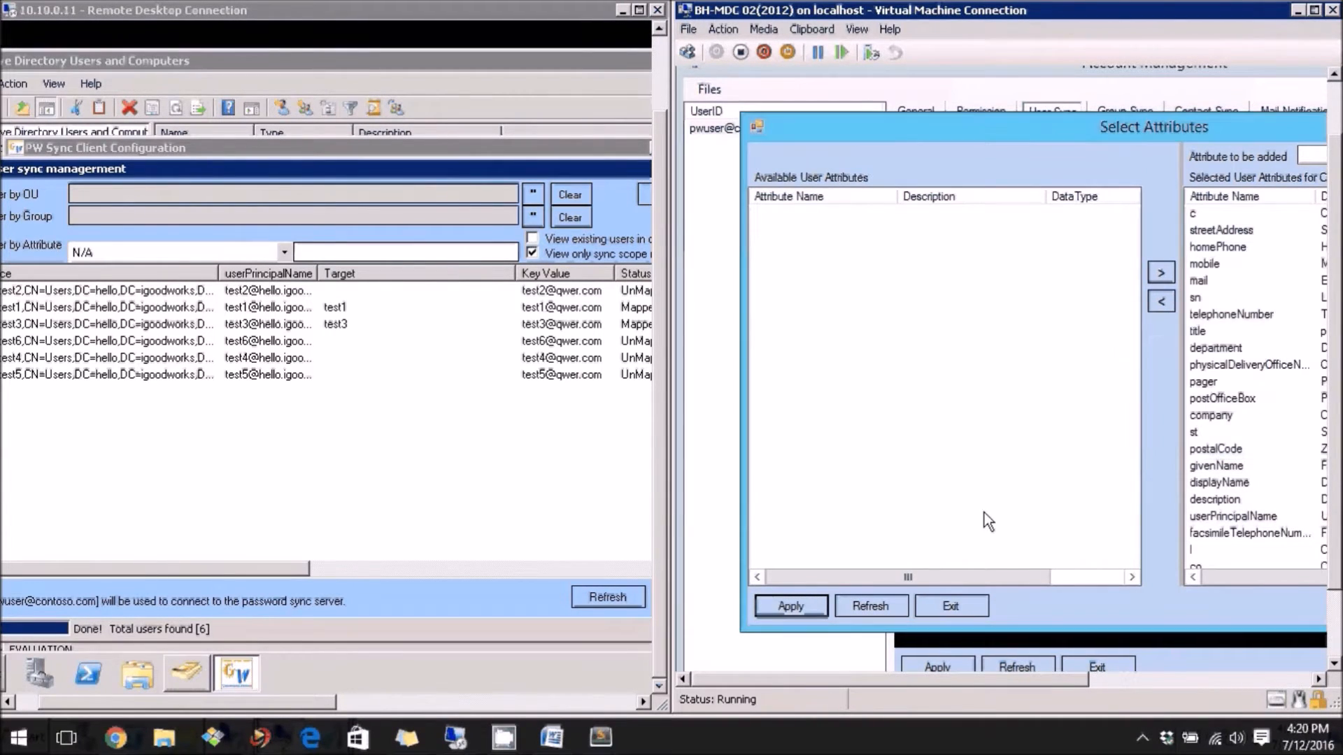
click(951, 607)
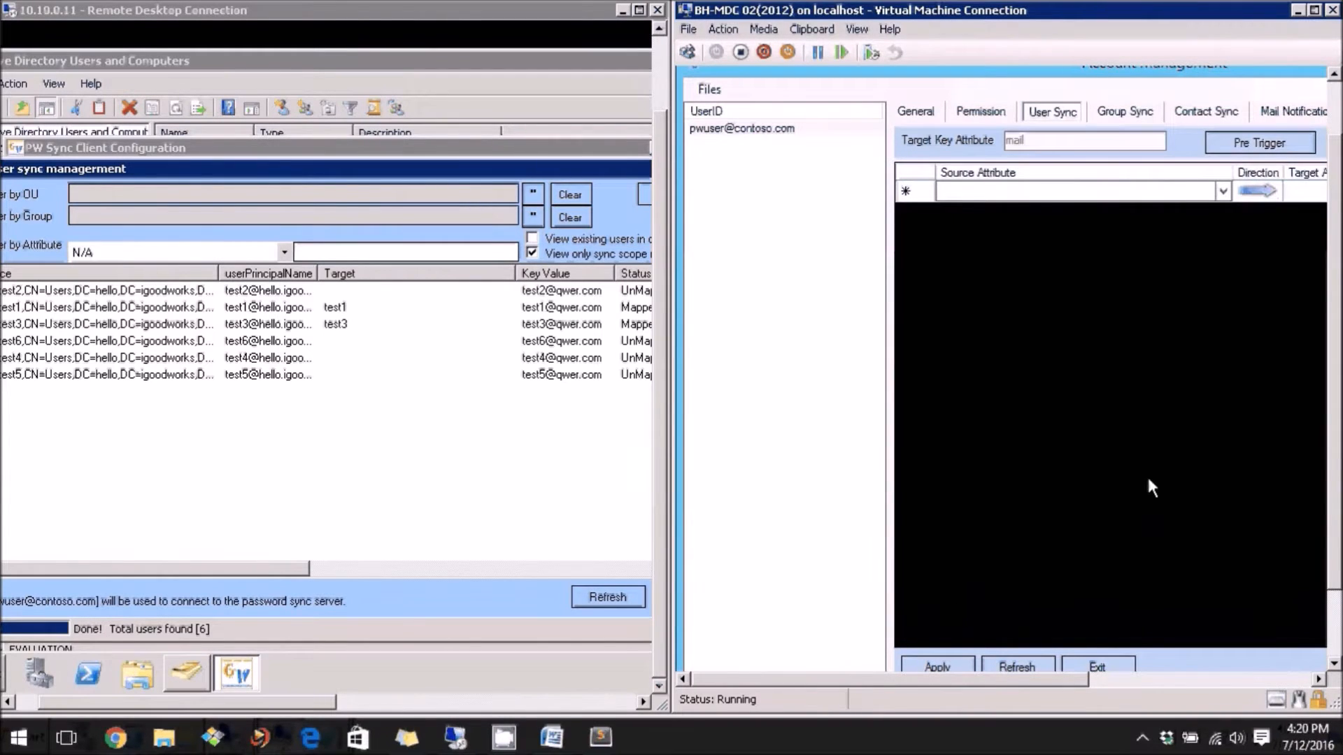
Import all attributes as identical source-to-target mappings, apply, and close DC01's User sync management
drag(1070, 678, 1013, 678)
click(1130, 676)
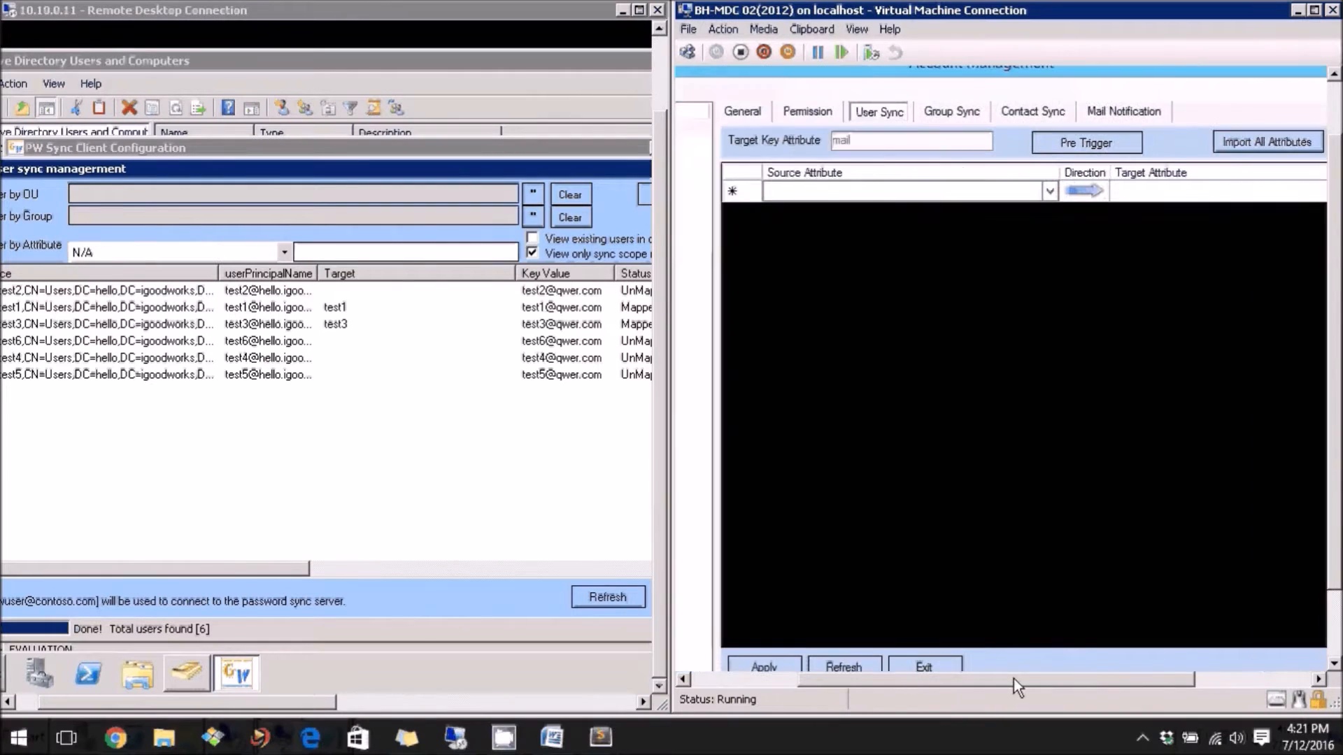
click(1267, 141)
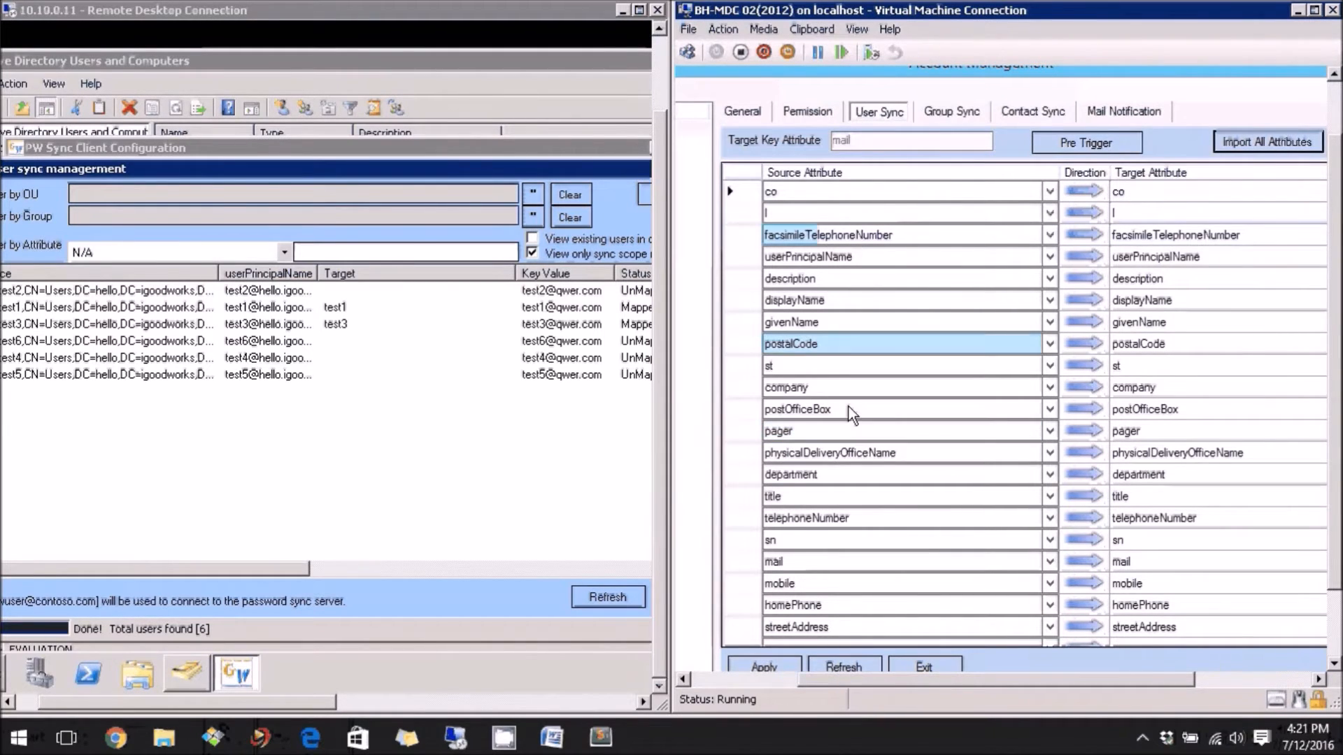
click(766, 667)
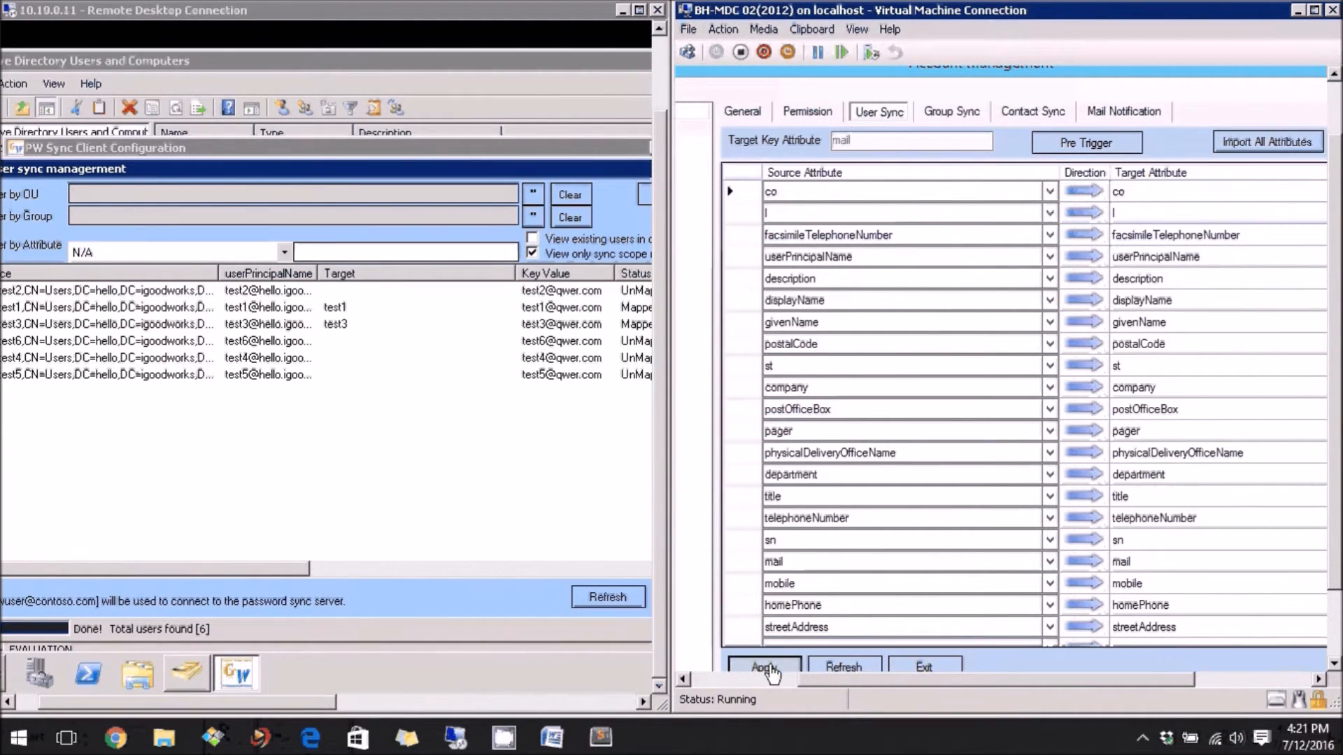
click(1020, 428)
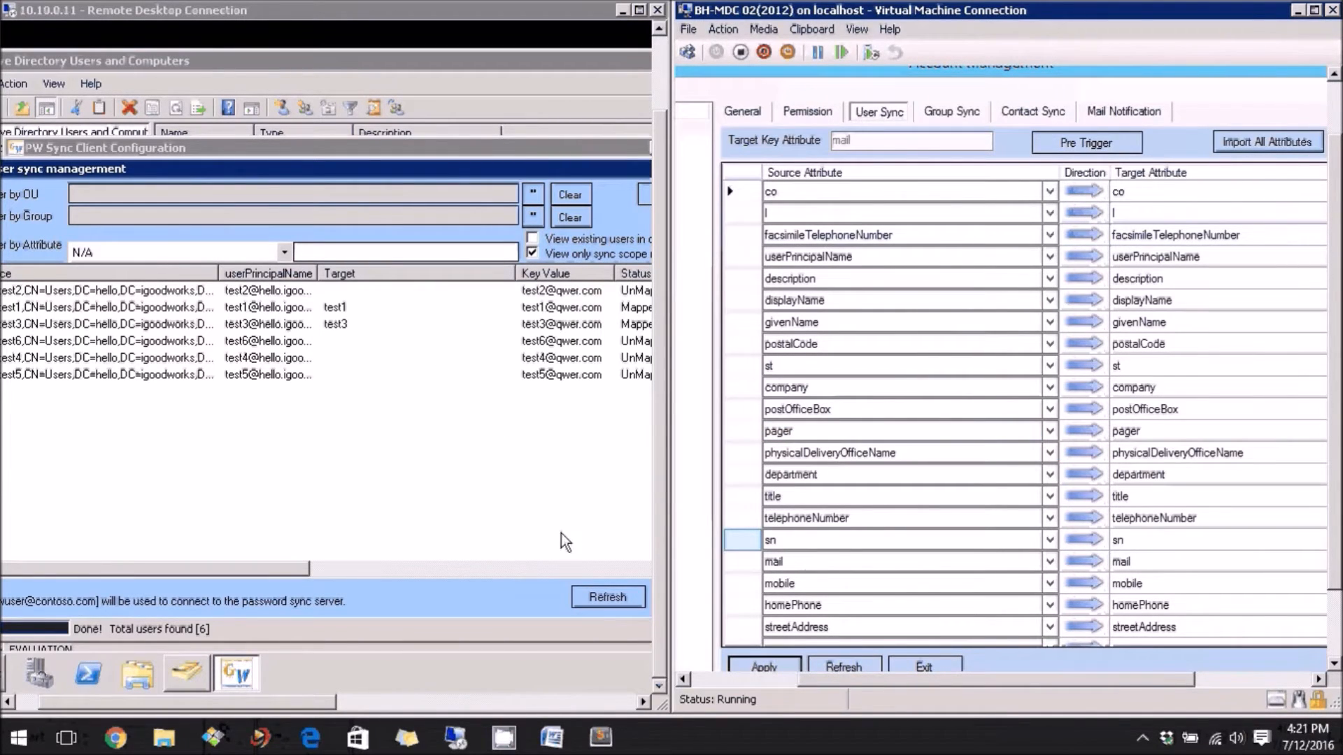
click(518, 544)
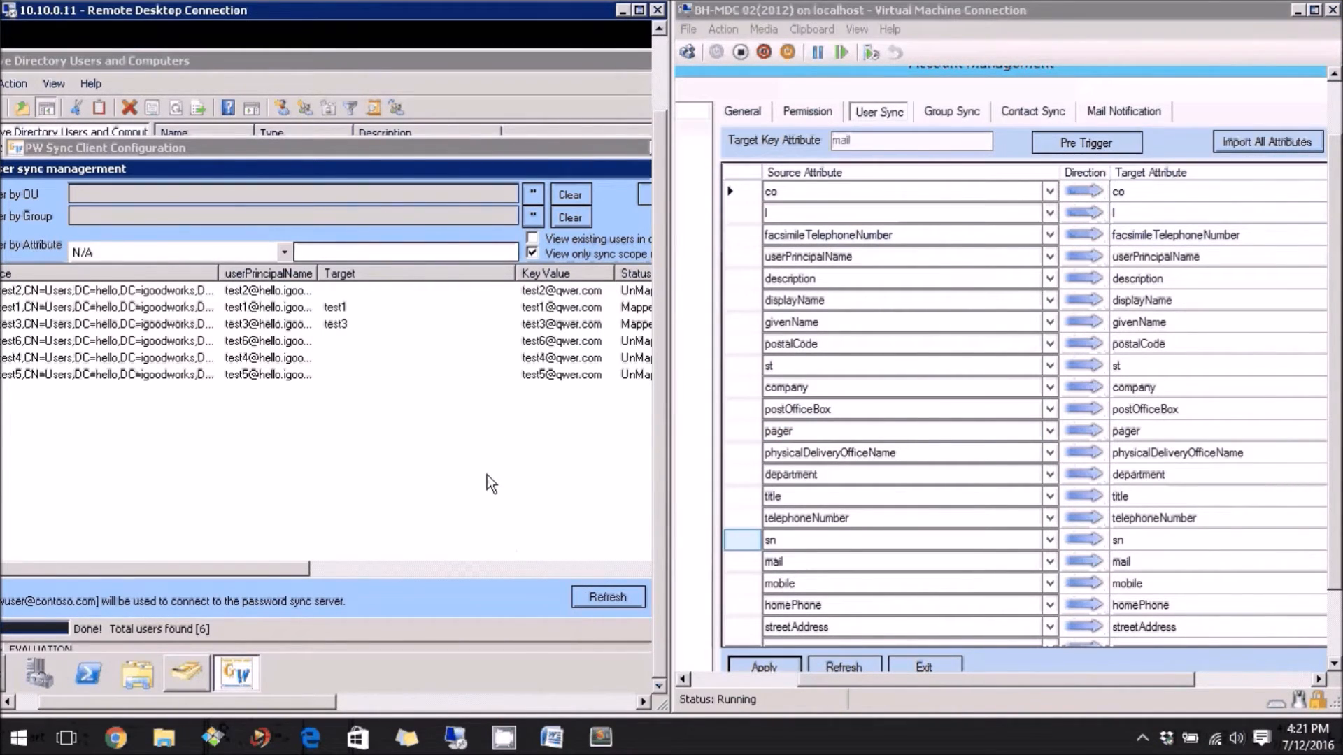
key(Escape)
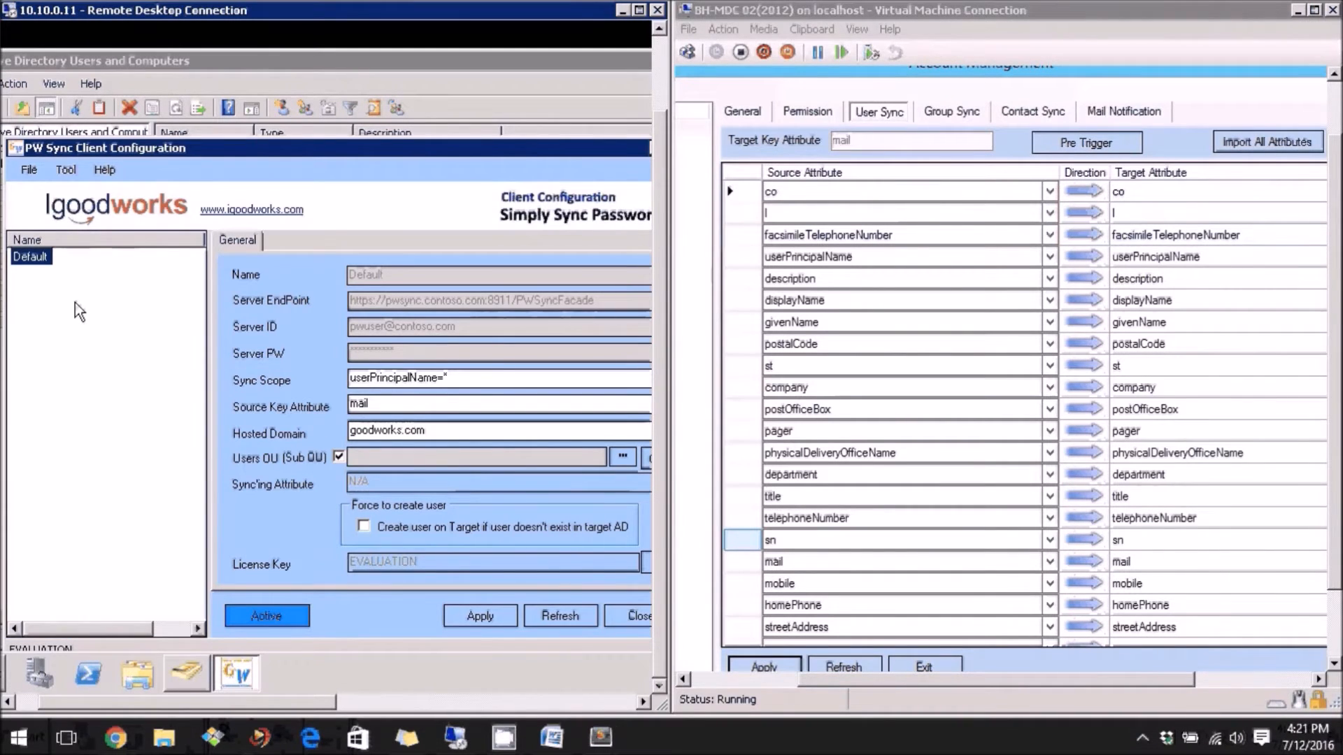
Add every available attribute through postalCode to the Default target's sync list and apply
right_click(35, 258)
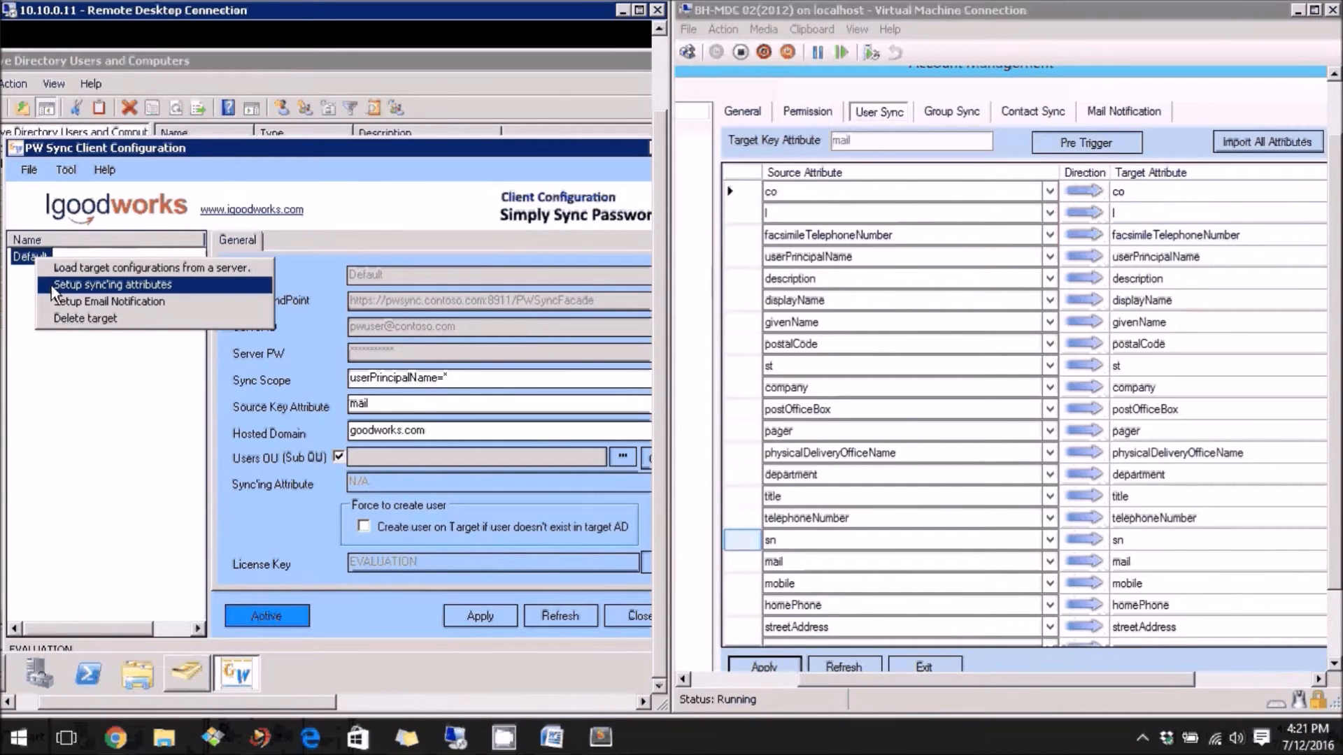
click(52, 287)
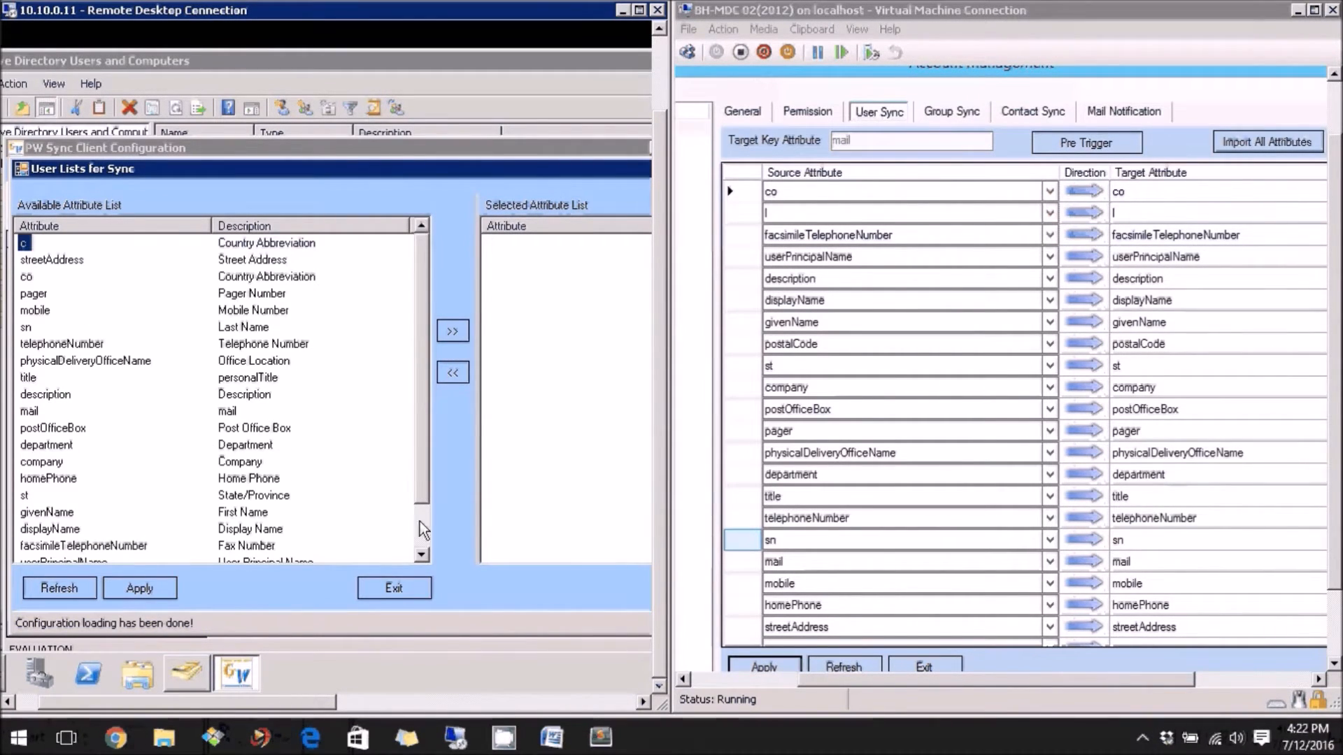
scroll(419, 522, down, 1)
shift+click(54, 551)
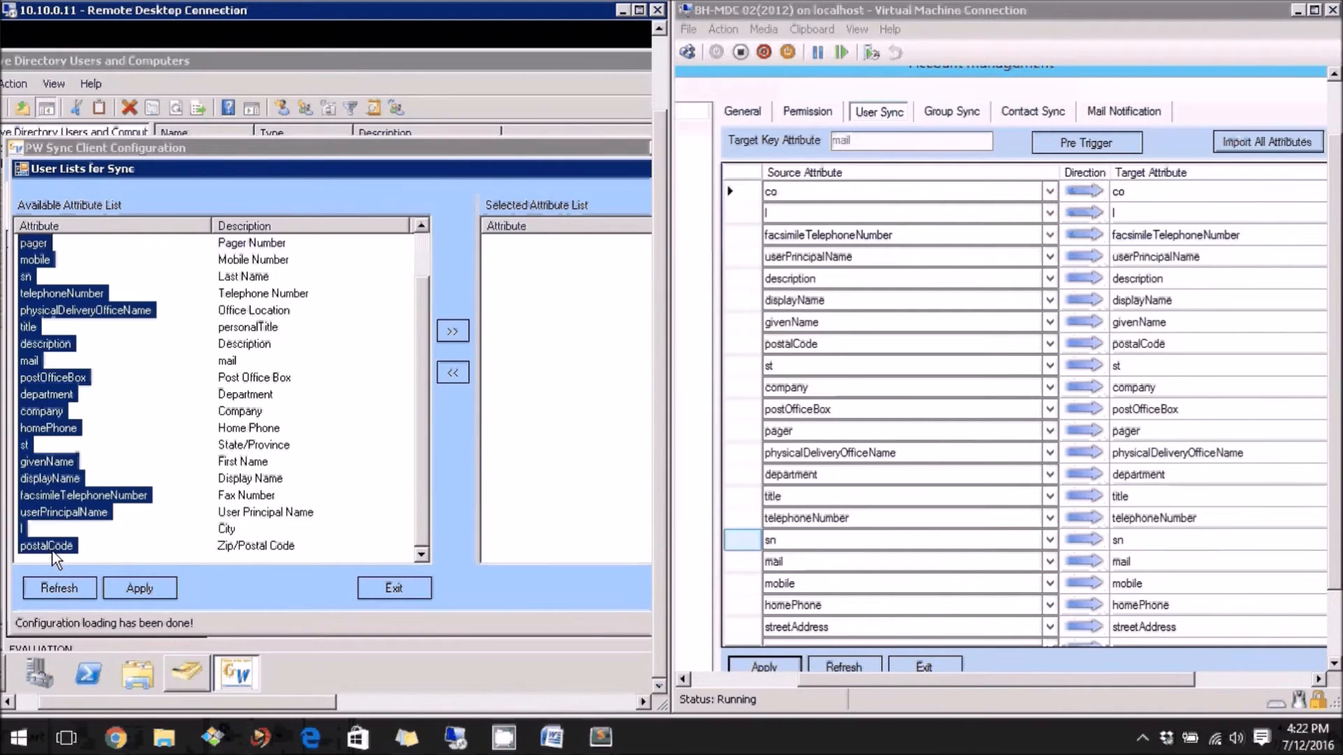
click(454, 335)
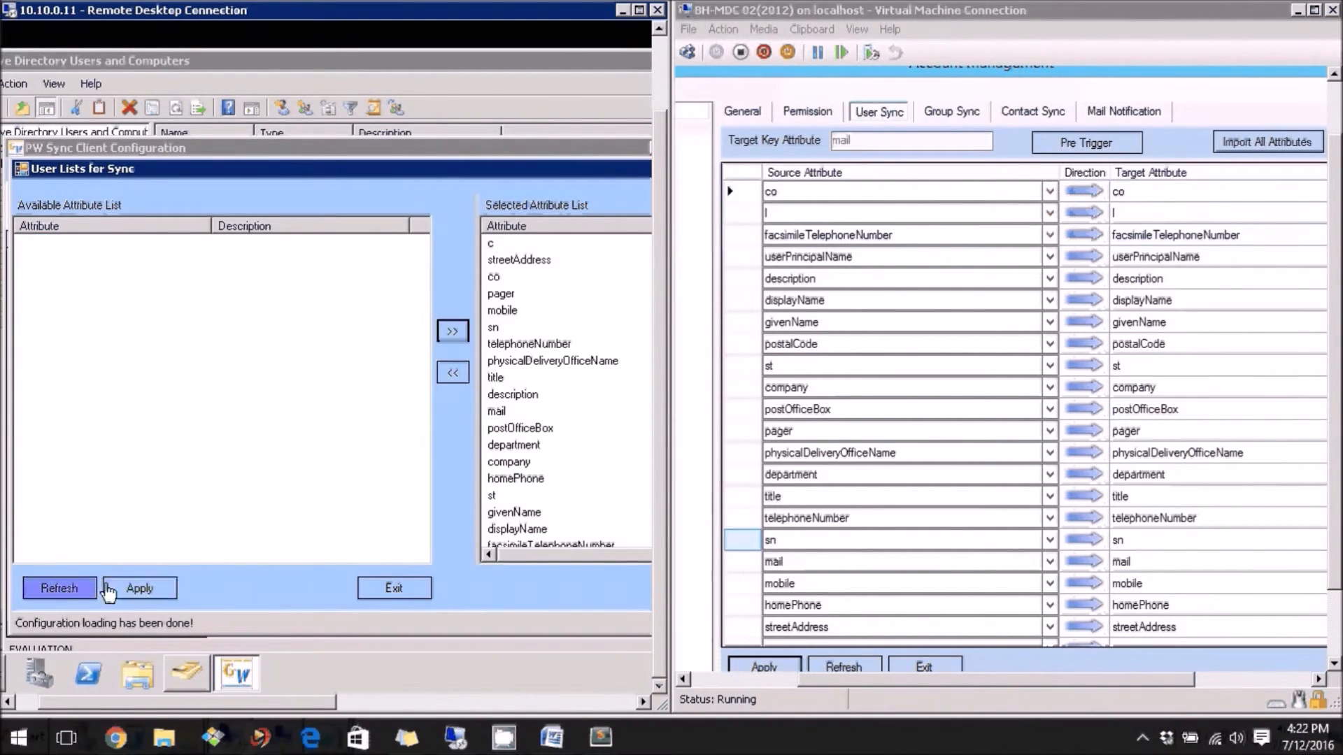
click(140, 588)
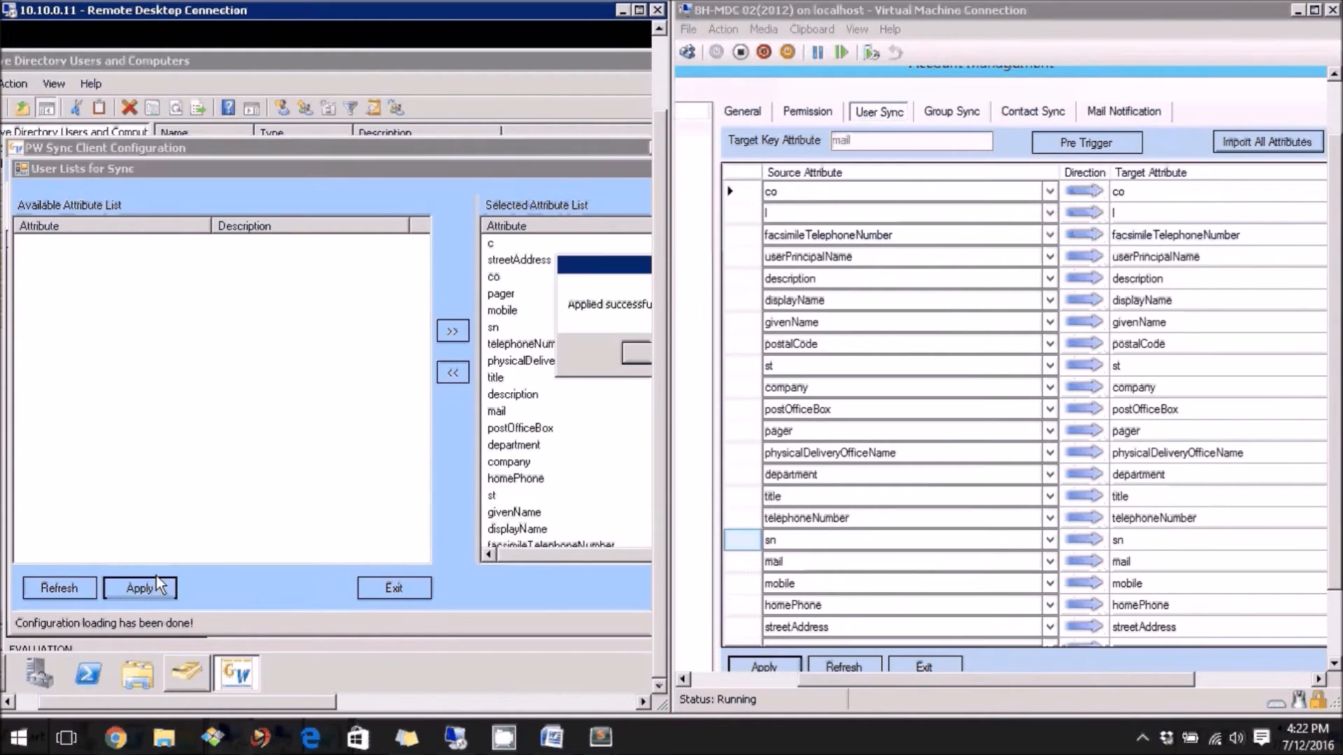
click(630, 354)
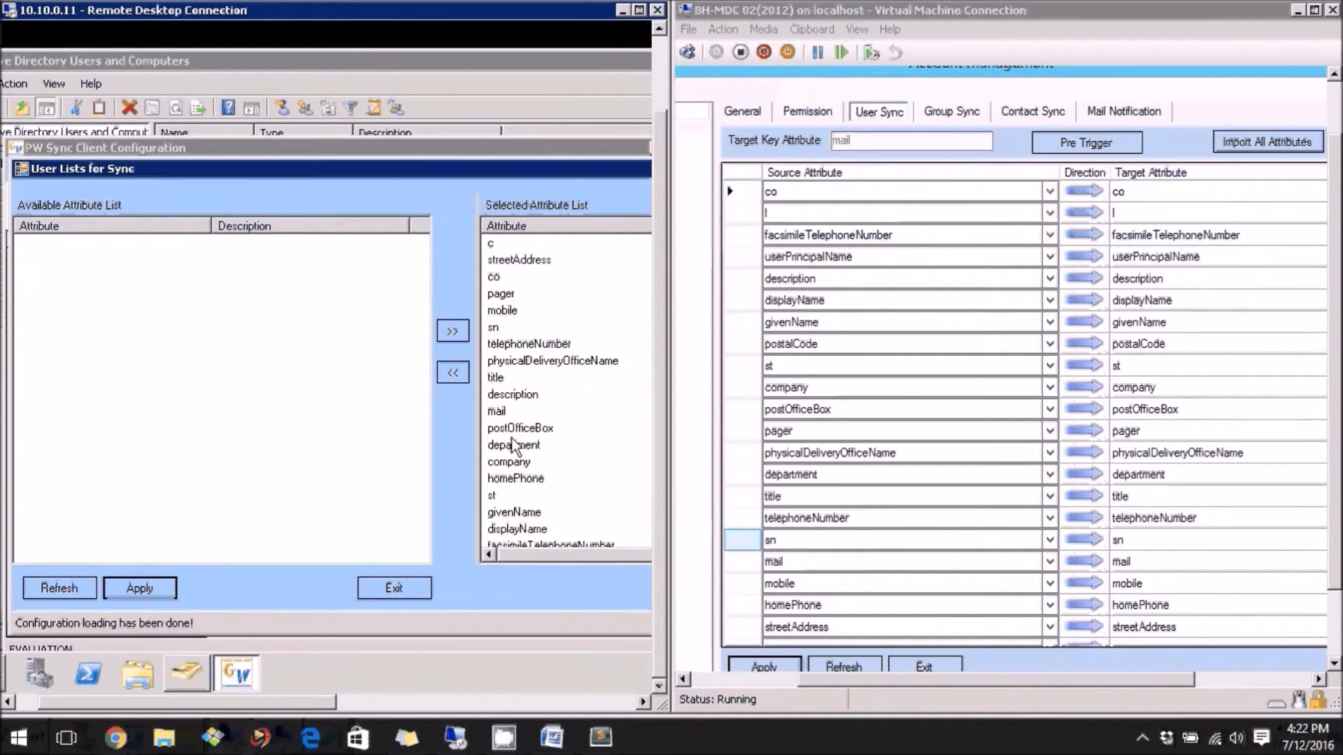
click(391, 588)
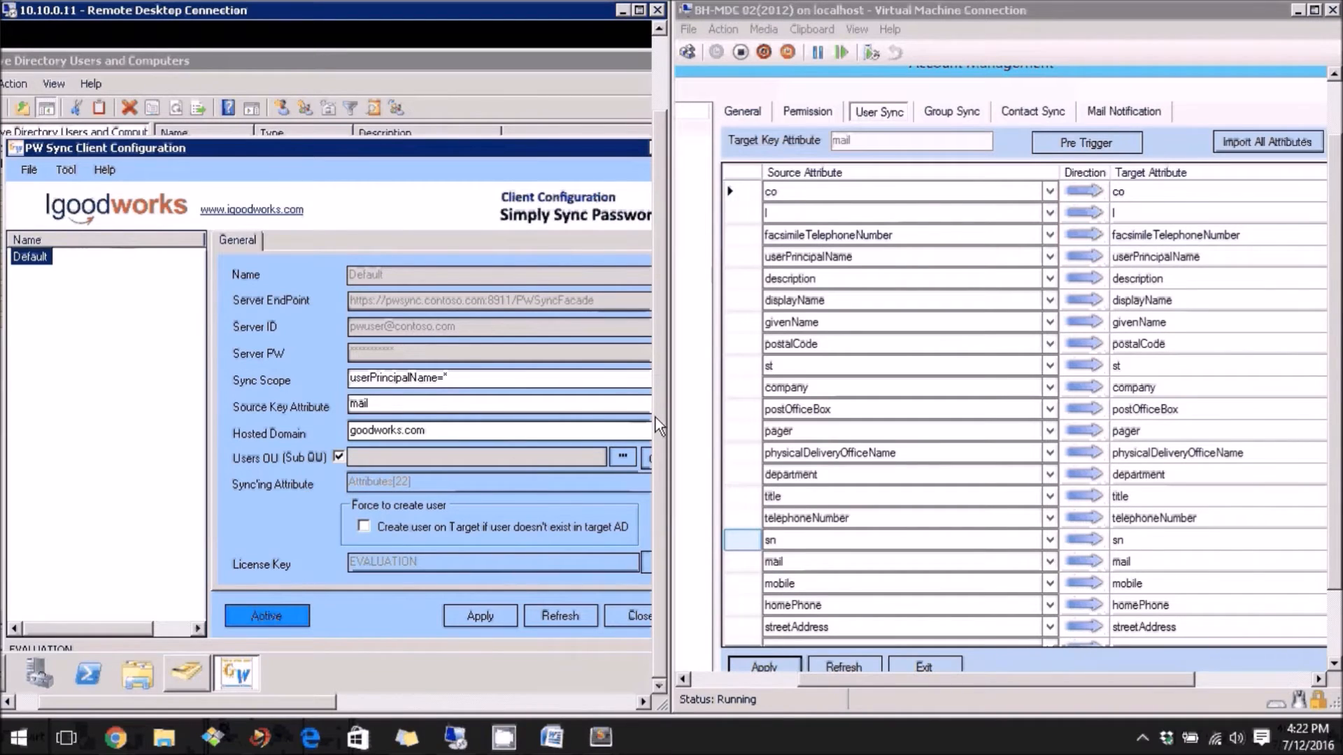
Close MDC02's User Sync and DC01's Client Configuration, and bring the Server Receiving Test log into view
click(923, 666)
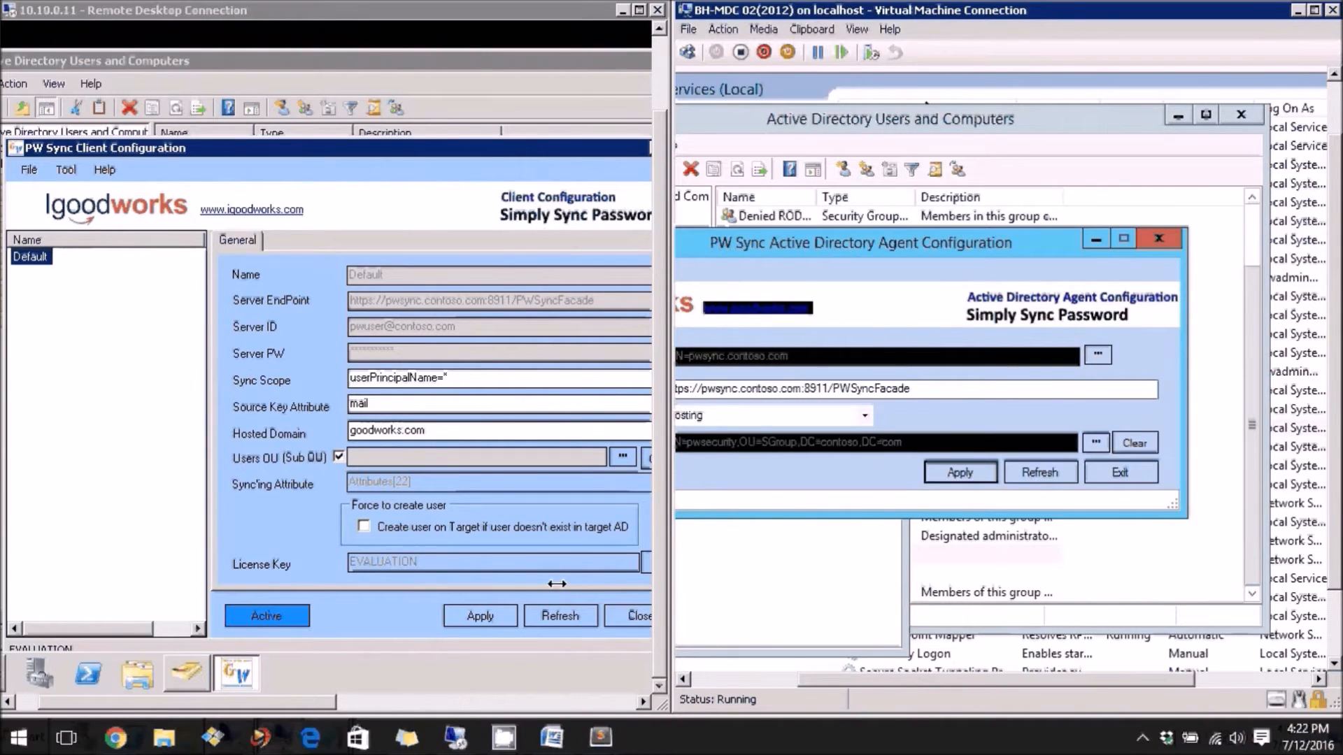
click(616, 617)
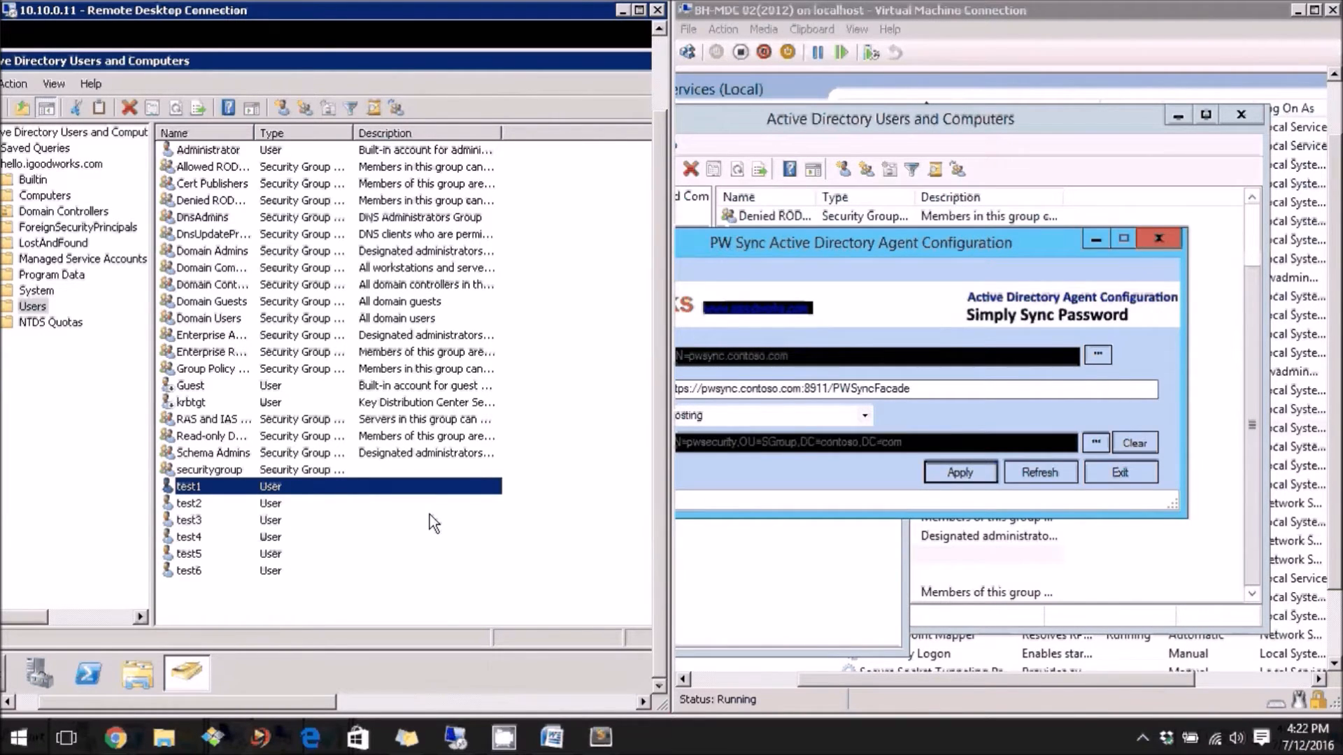
click(786, 582)
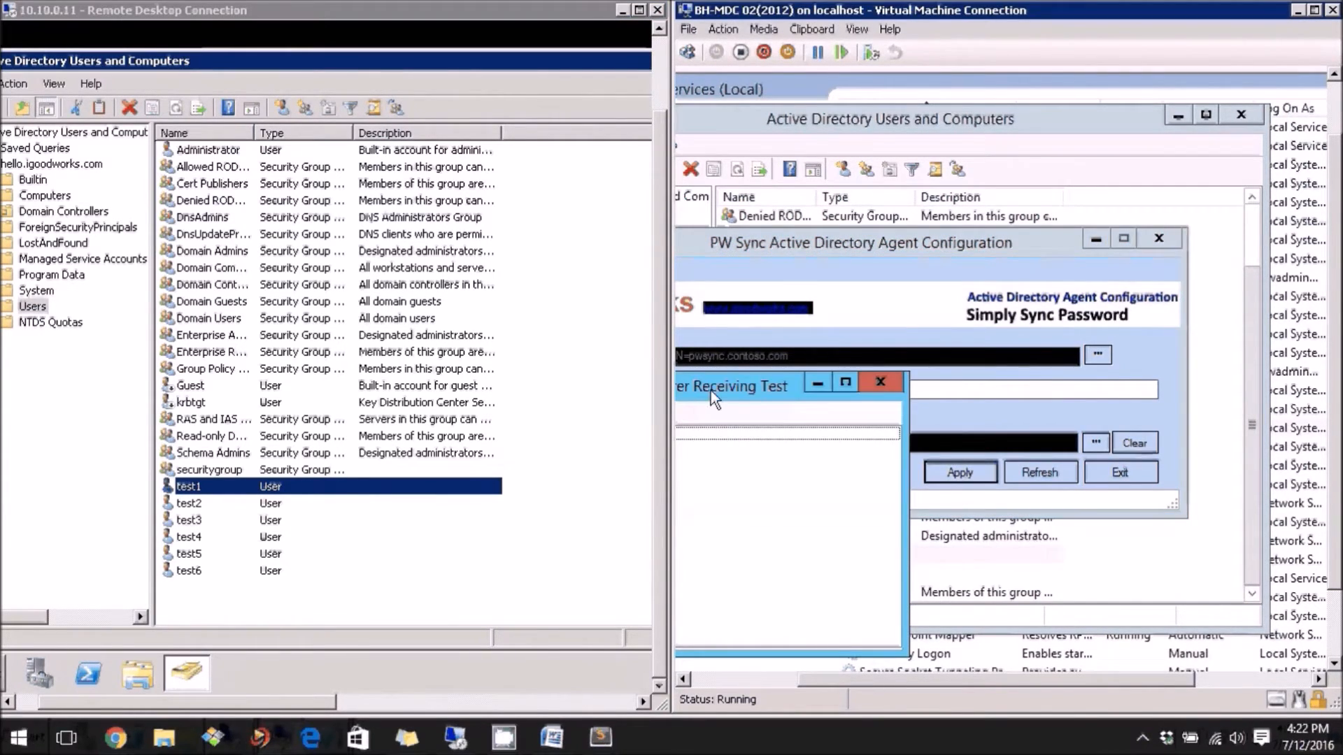
drag(712, 388, 962, 249)
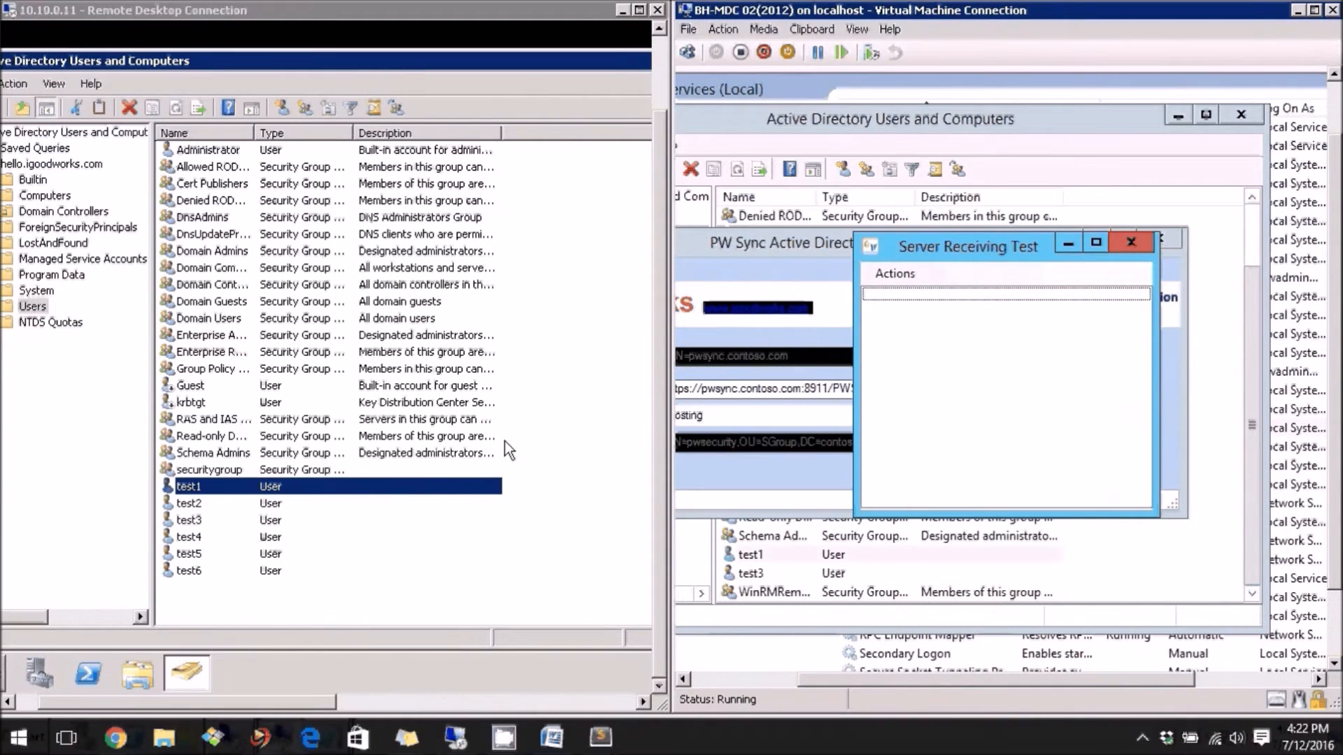
click(192, 489)
click(226, 487)
right_click(201, 485)
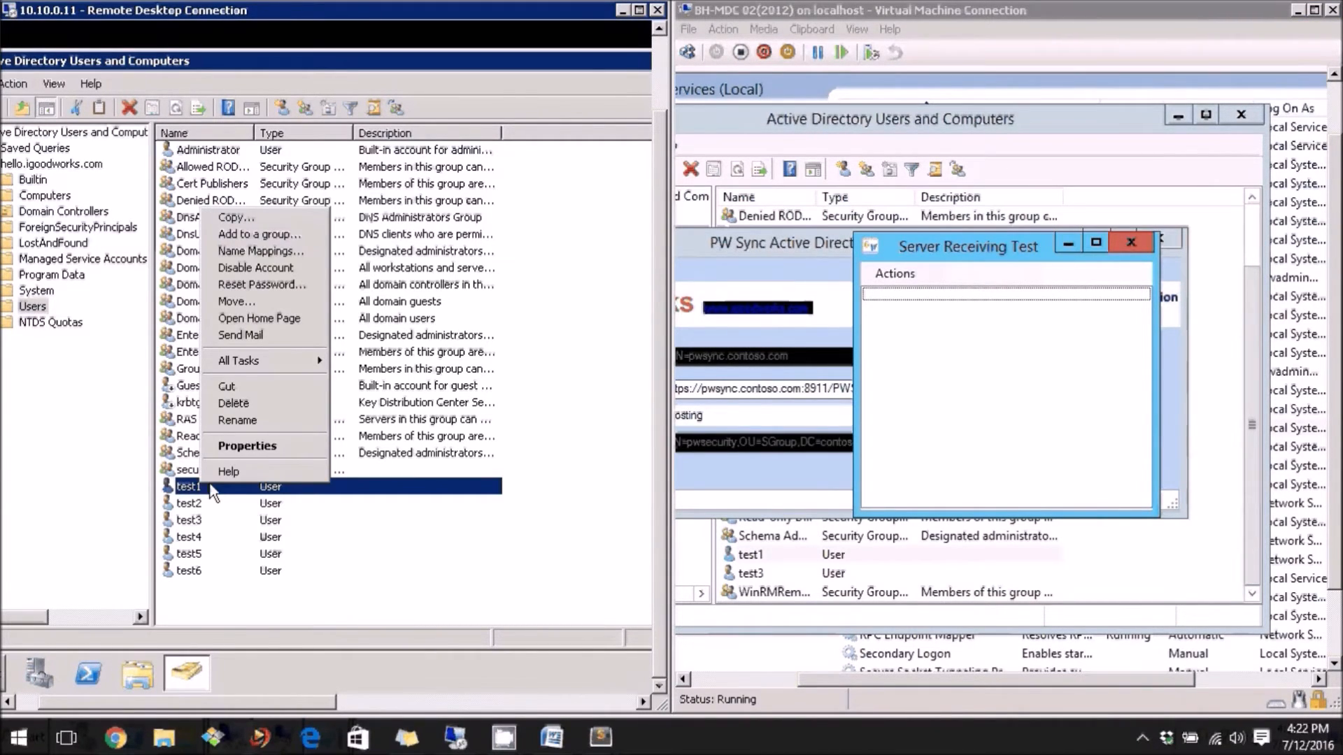
click(269, 442)
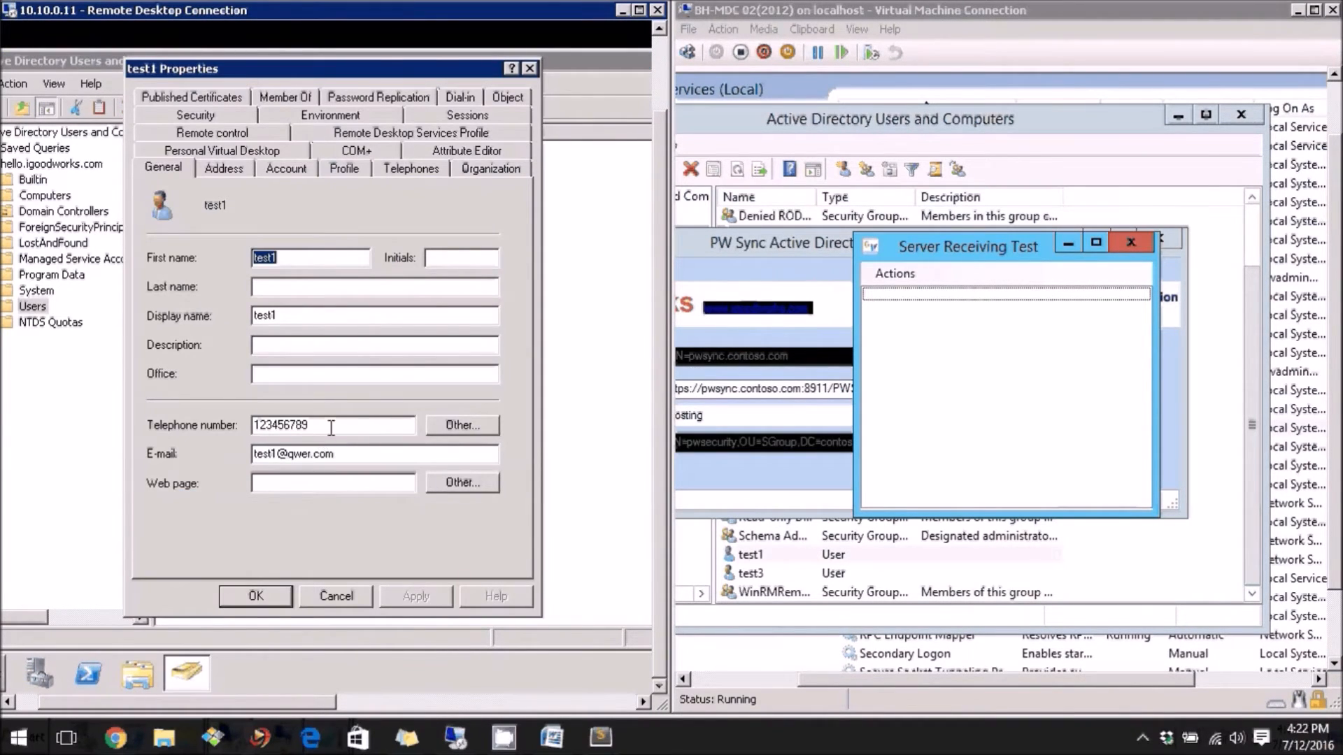
drag(331, 426, 137, 404)
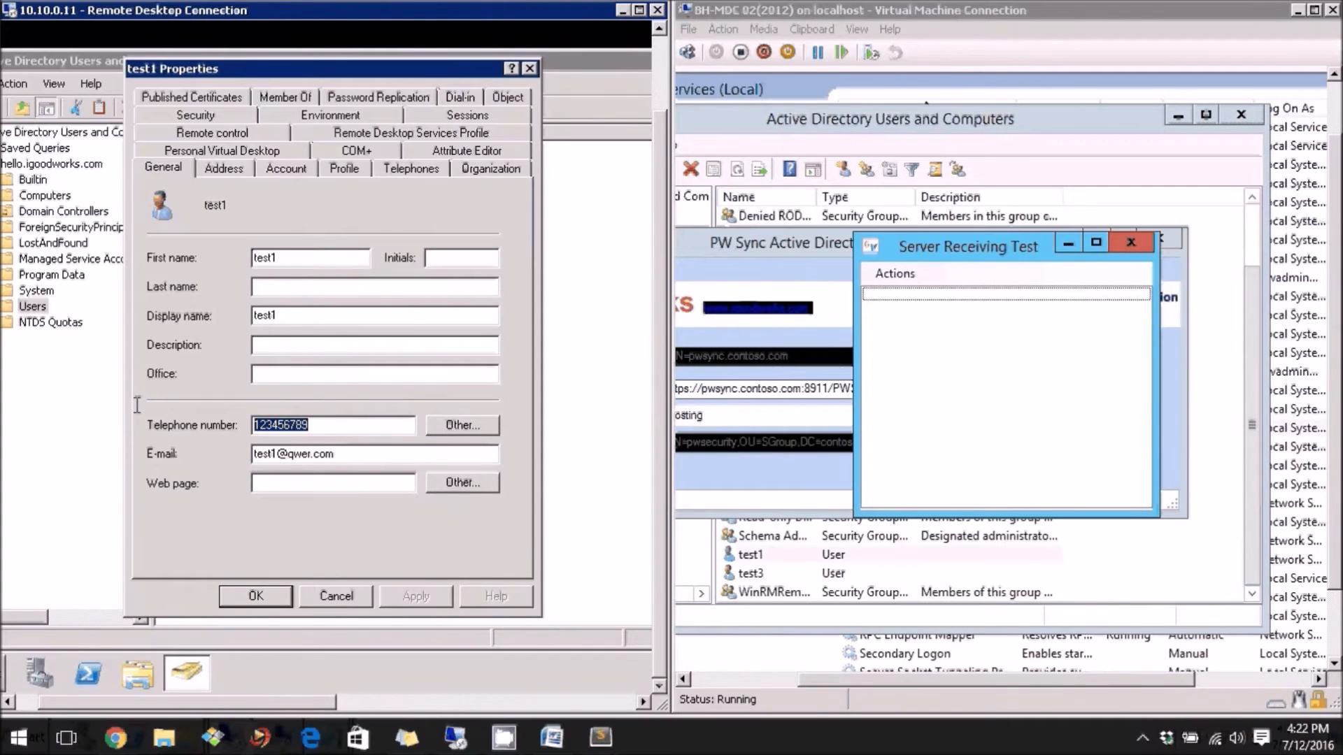
text(987)
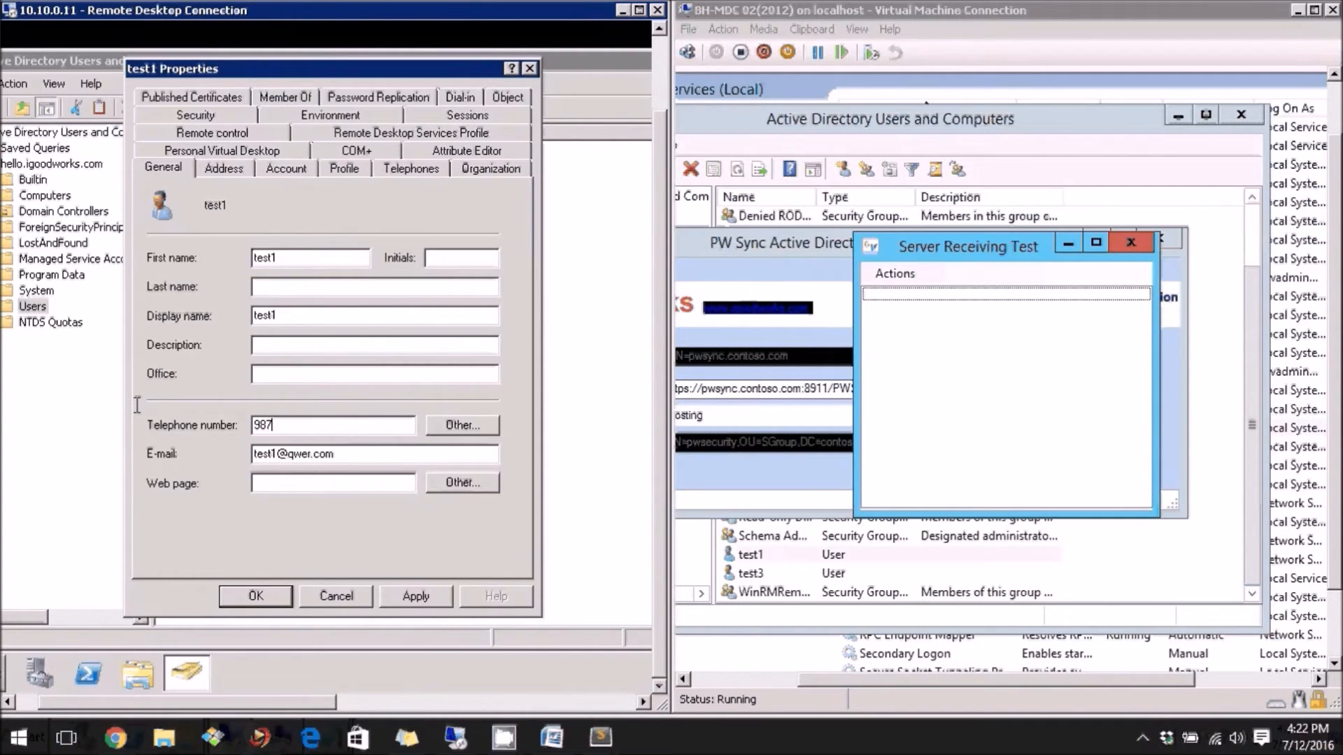
text(6543210)
click(412, 596)
click(256, 596)
Open test1's properties on MDC02 and confirm the telephone number is still 123456789
click(747, 556)
click(744, 556)
right_click(744, 556)
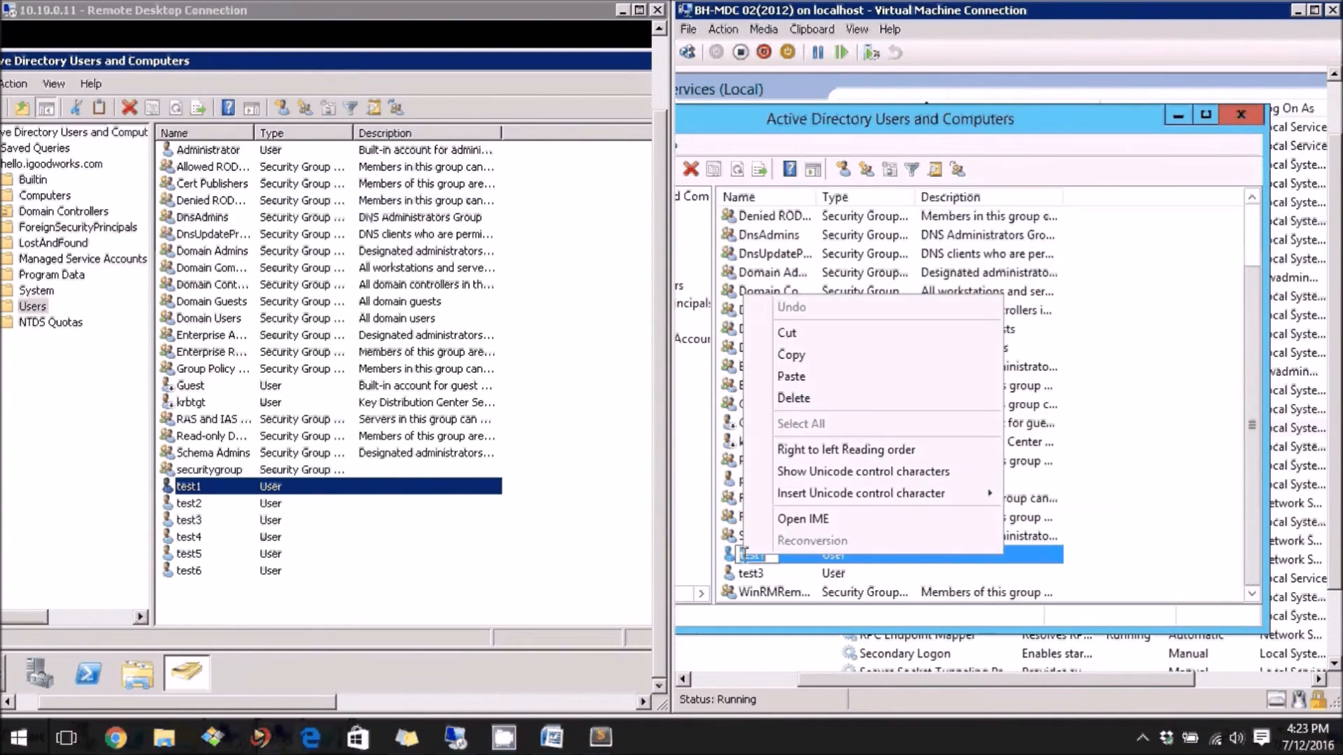
click(733, 560)
right_click(733, 560)
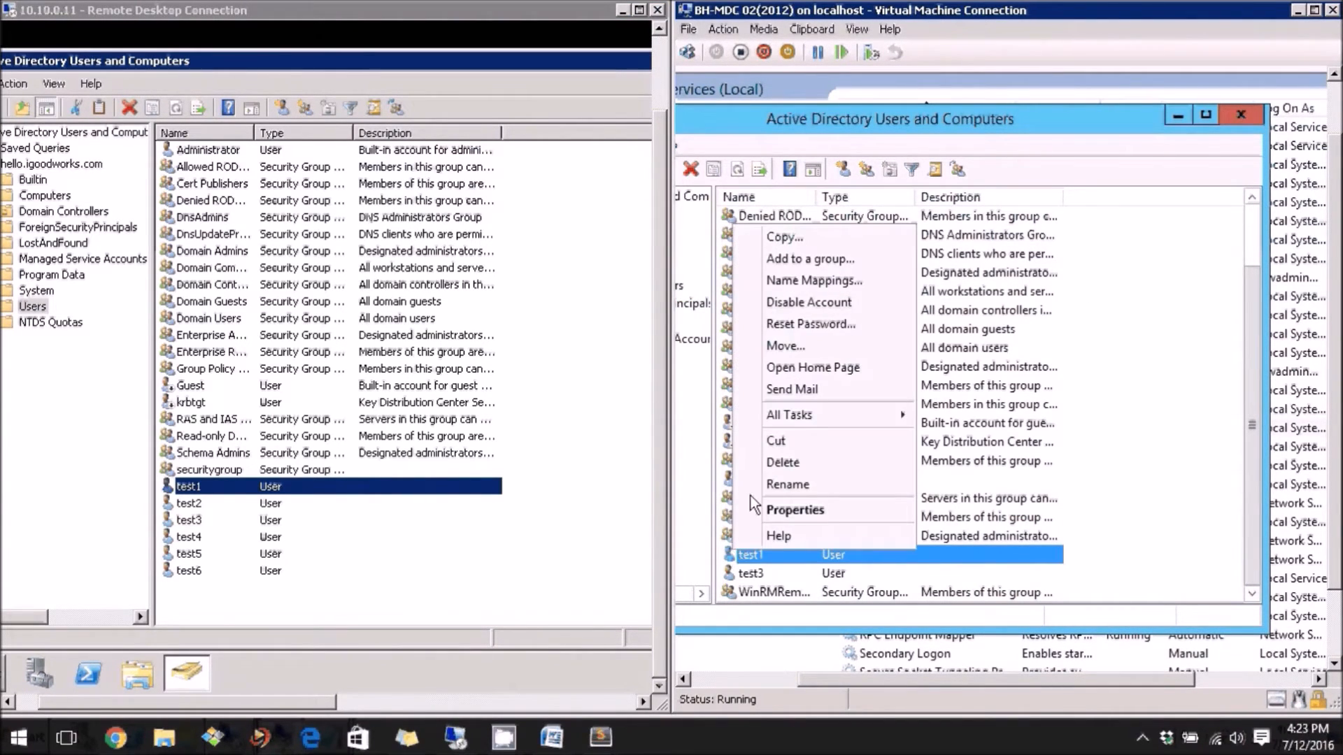
click(771, 511)
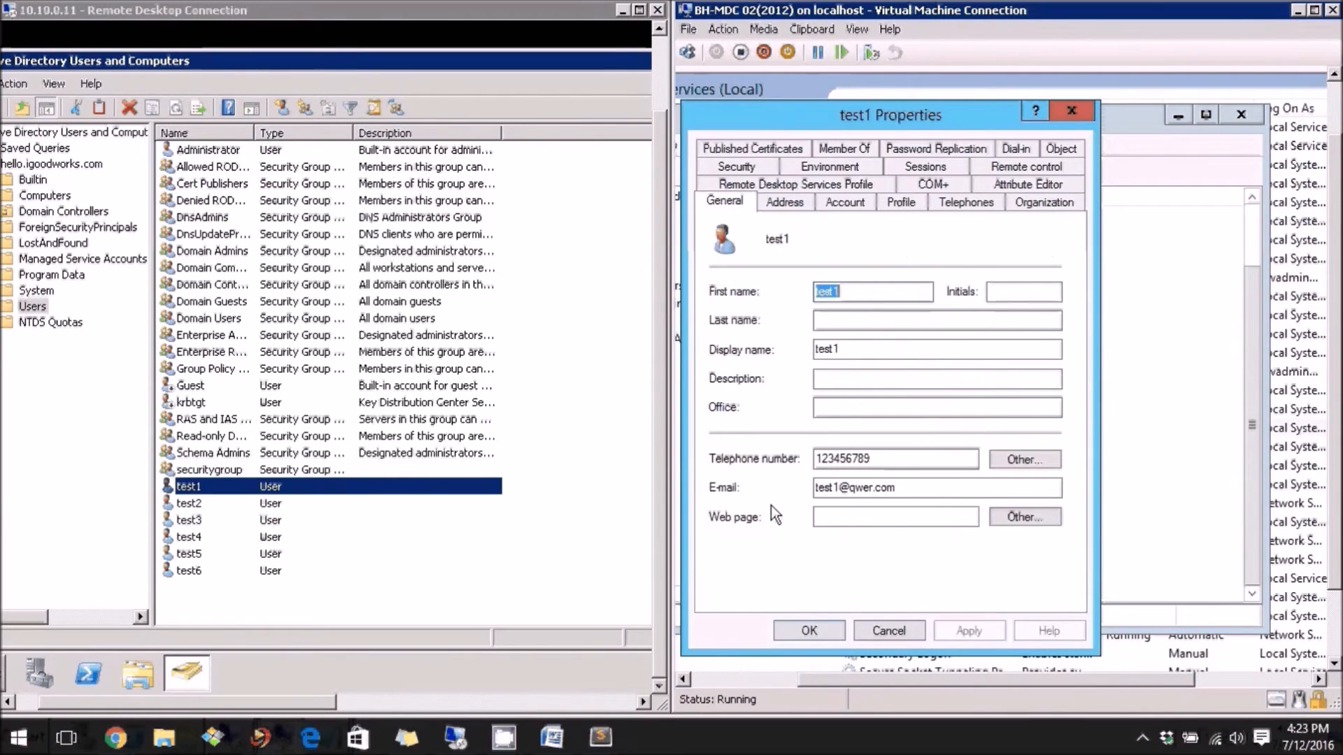
double_click(881, 458)
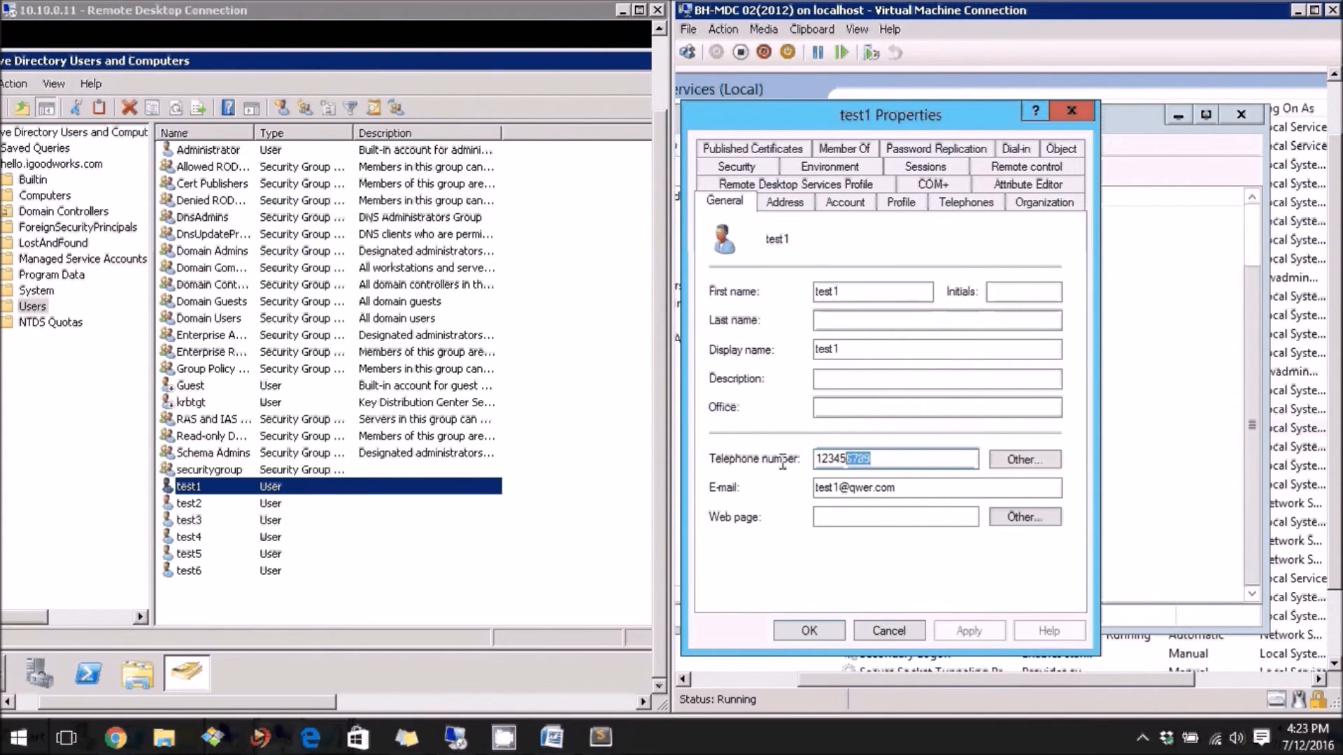
click(806, 630)
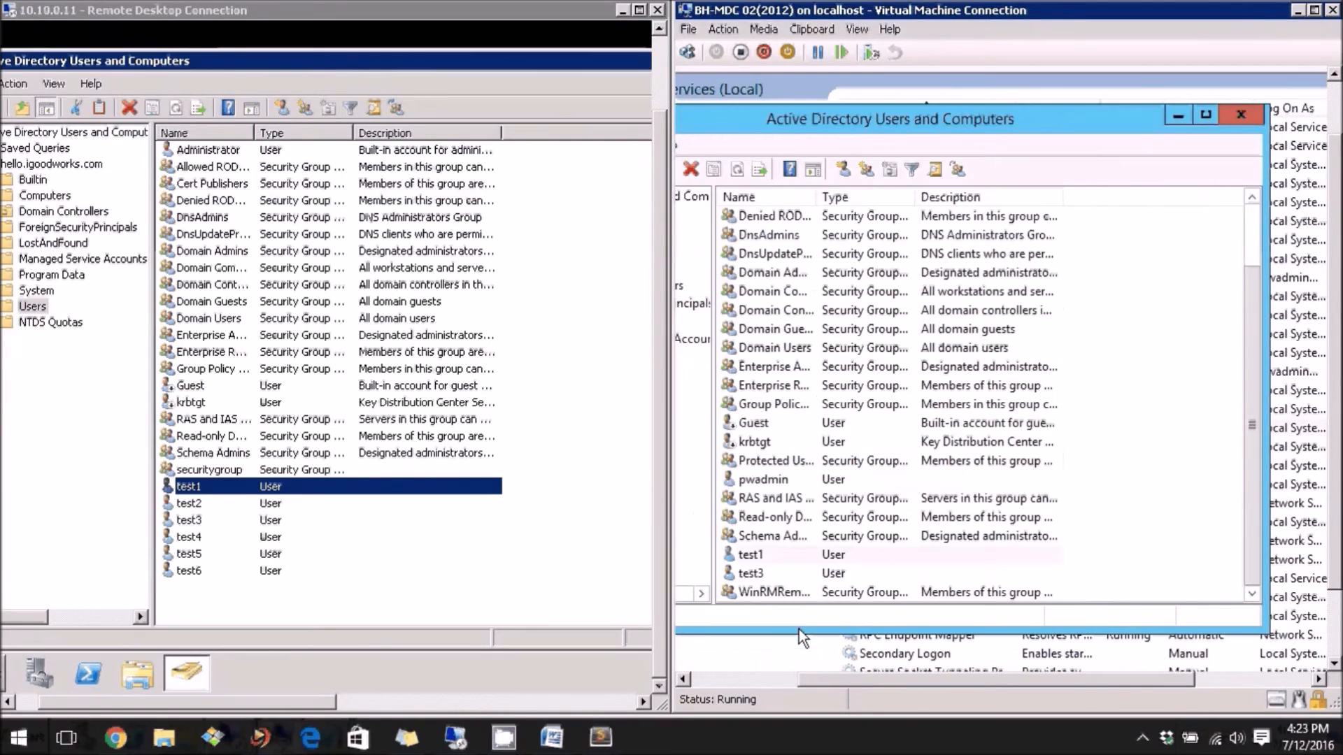
Reset test1's password on DC01, entering and confirming the new password, then acknowledge the change
right_click(184, 486)
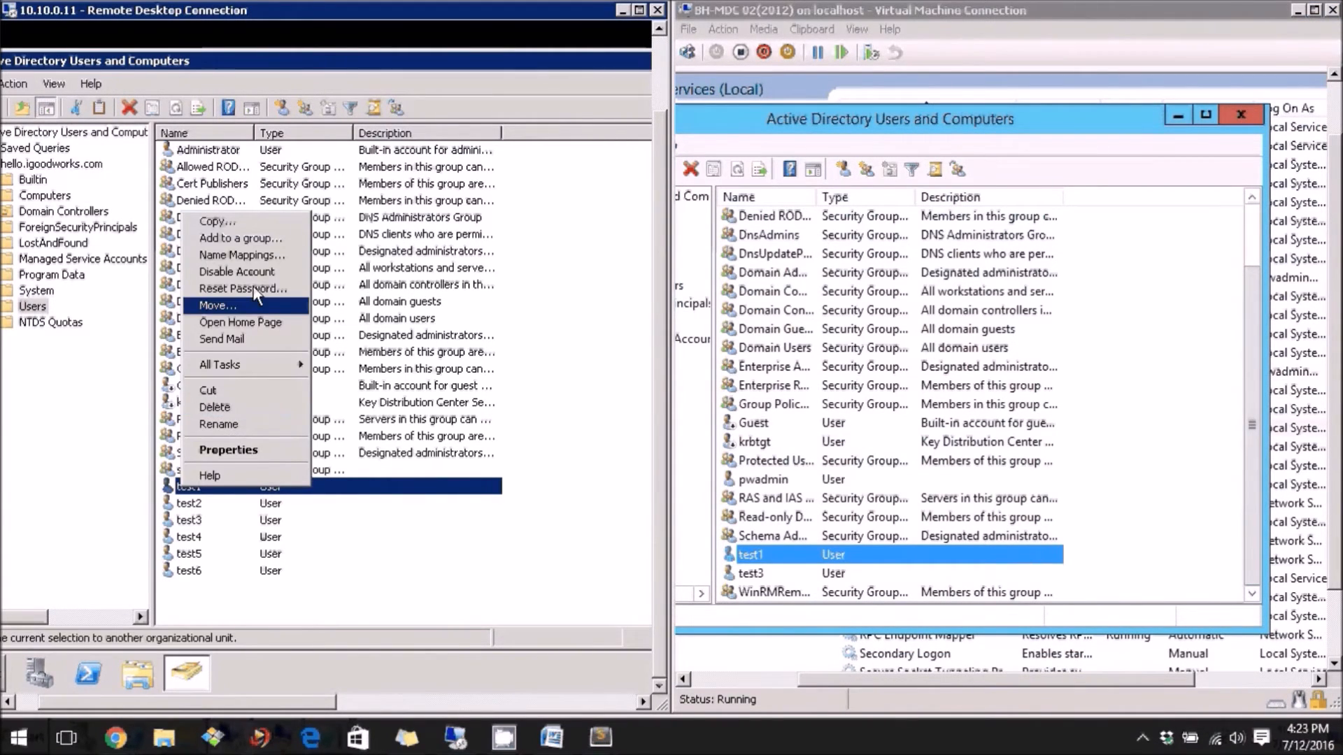
click(256, 289)
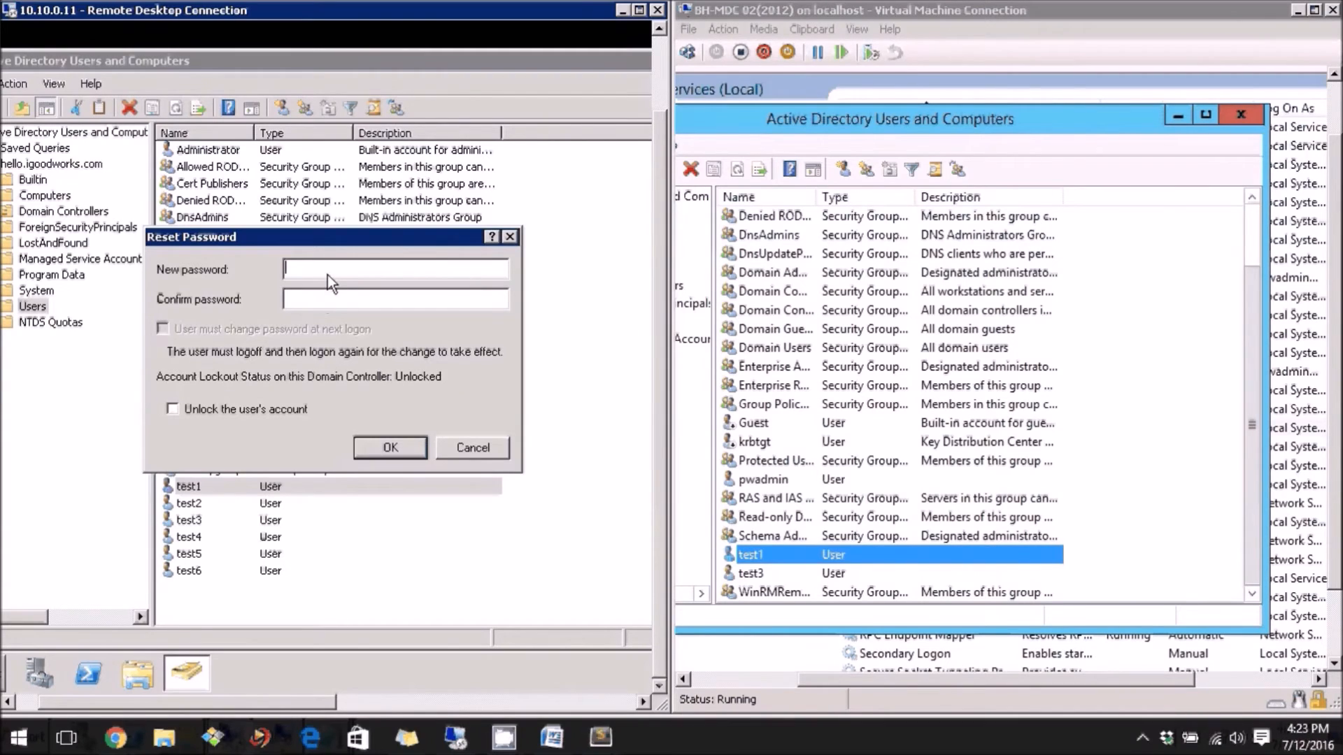
text(**********)
key(Tab)
text(****)
key(BackSpace)
key(BackSpace)
key(BackSpace)
key(BackSpace)
text(**********)
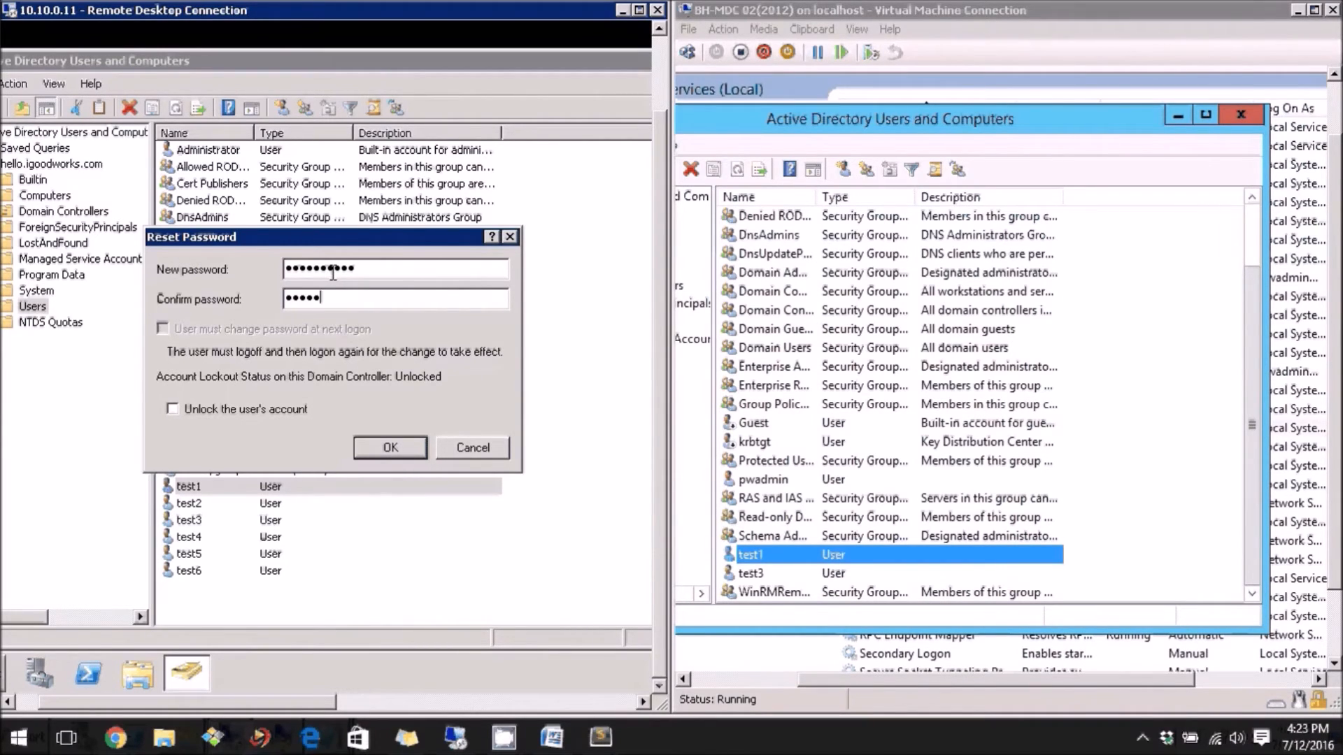
key(Return)
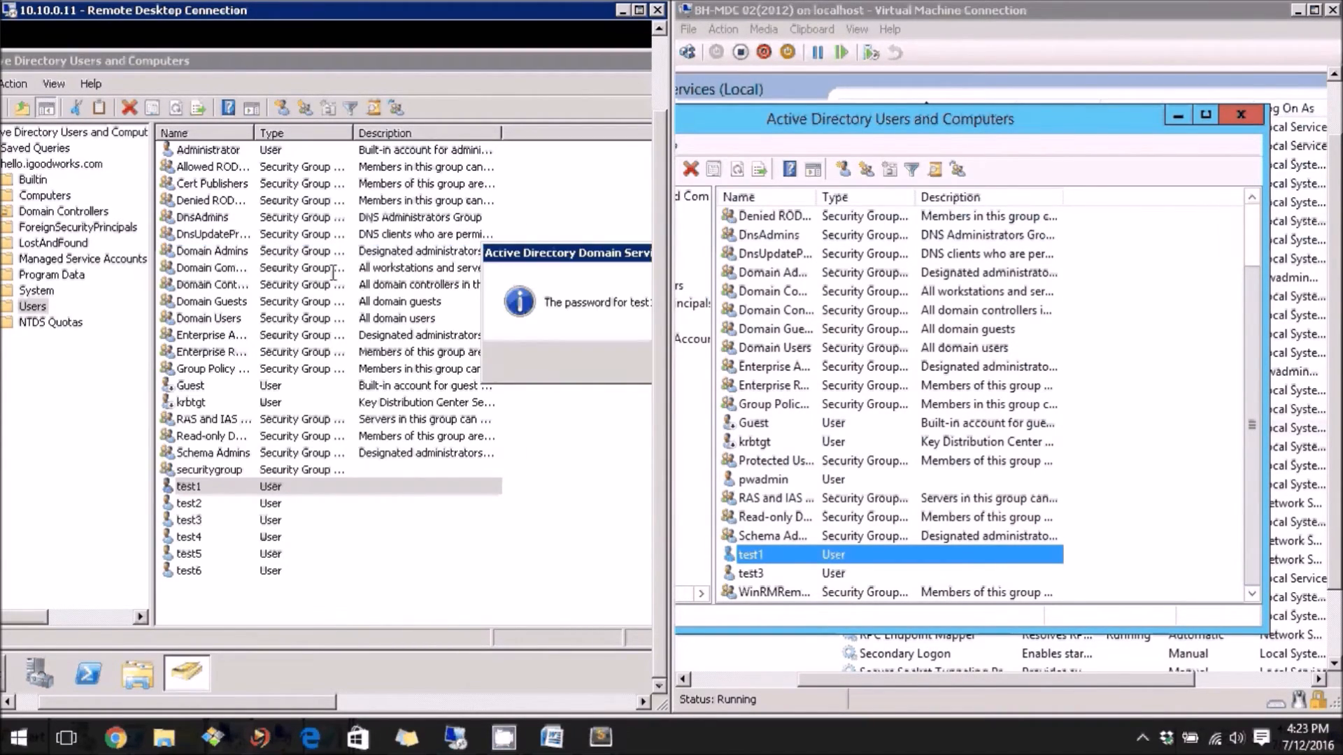
drag(607, 257, 370, 316)
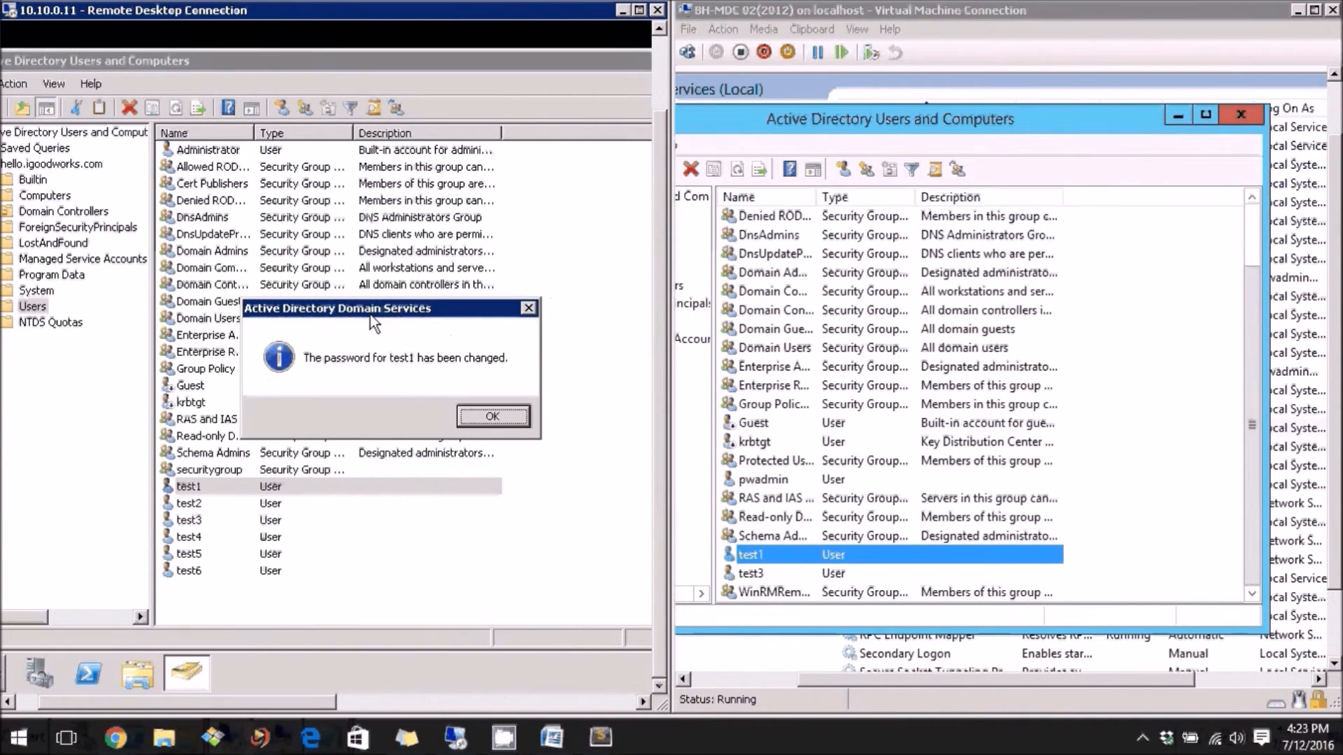
click(489, 417)
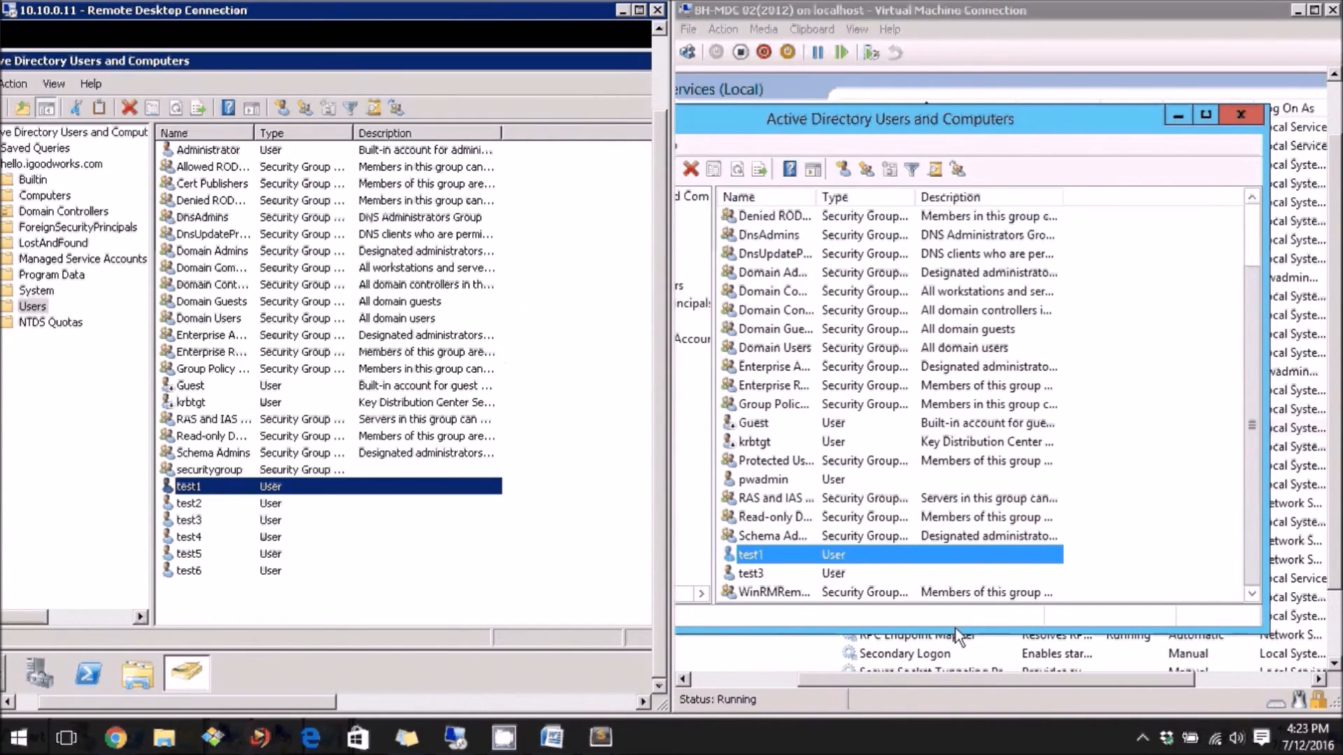
click(1071, 653)
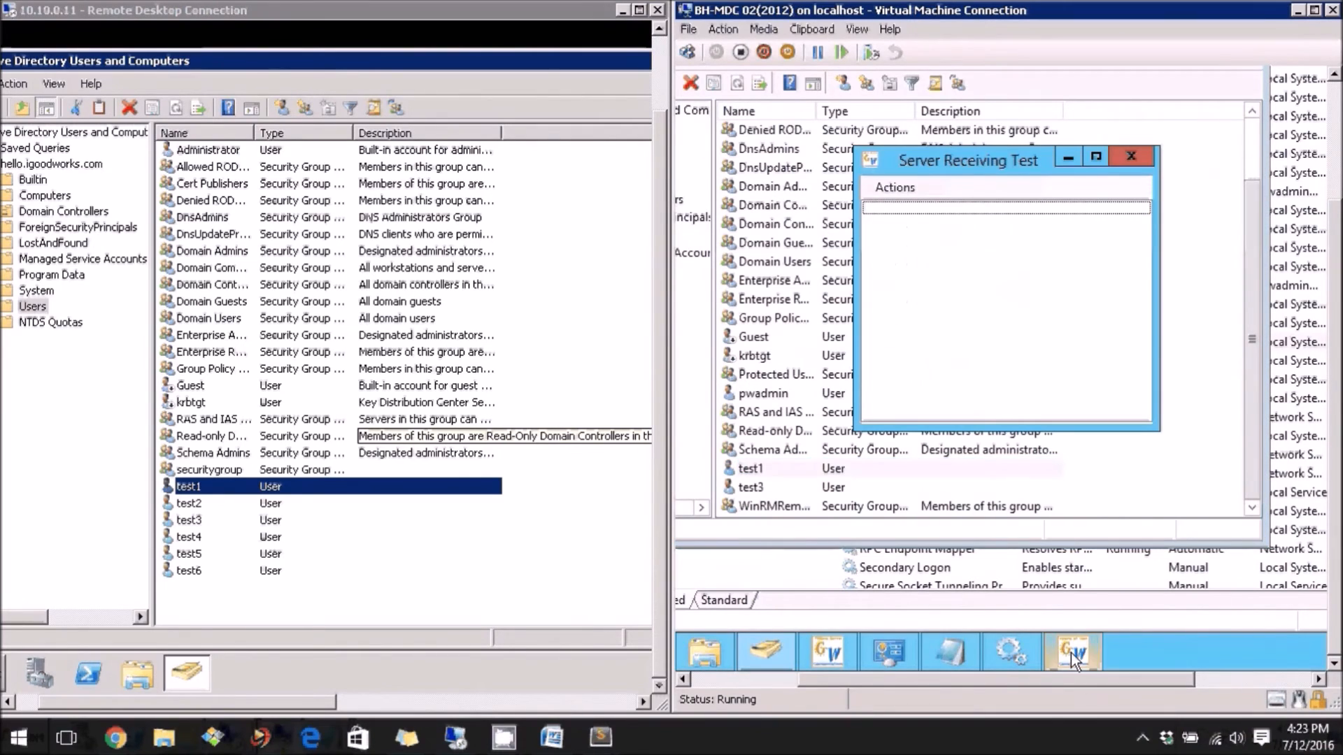
drag(966, 171, 951, 212)
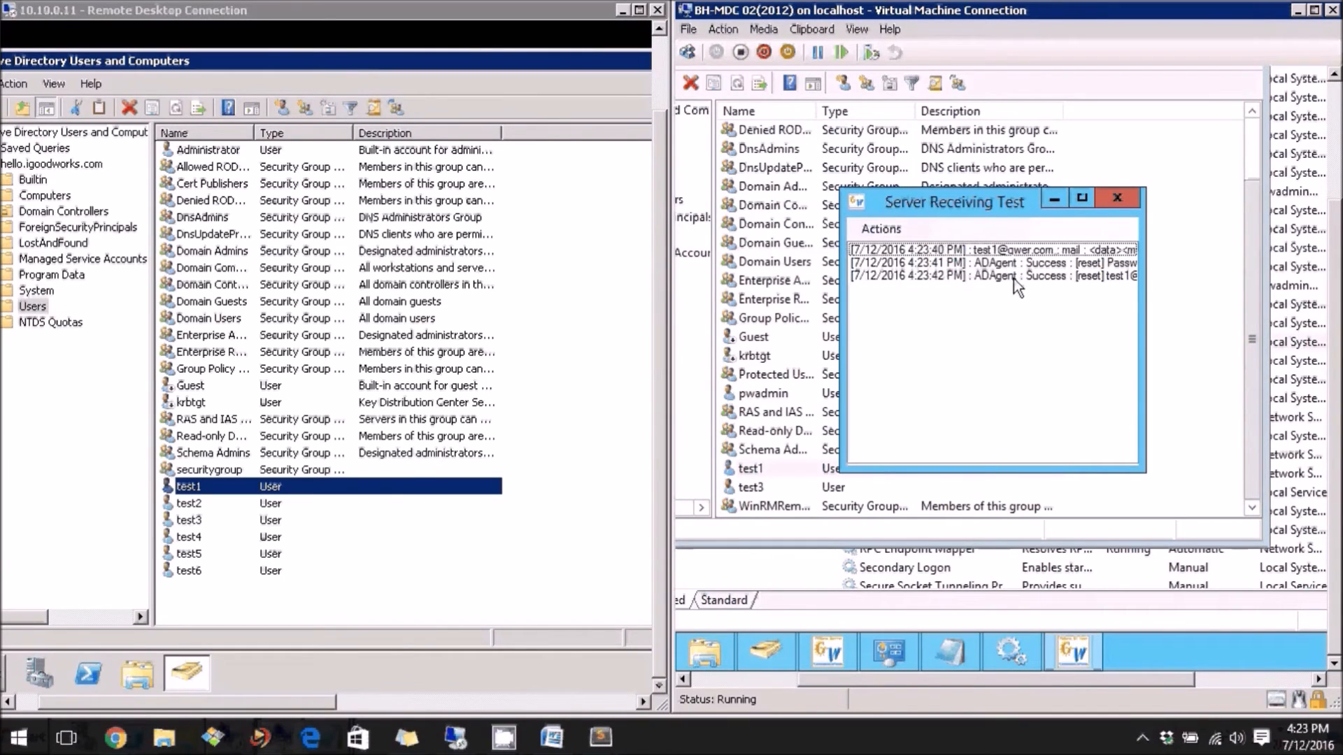
click(1045, 267)
click(1041, 275)
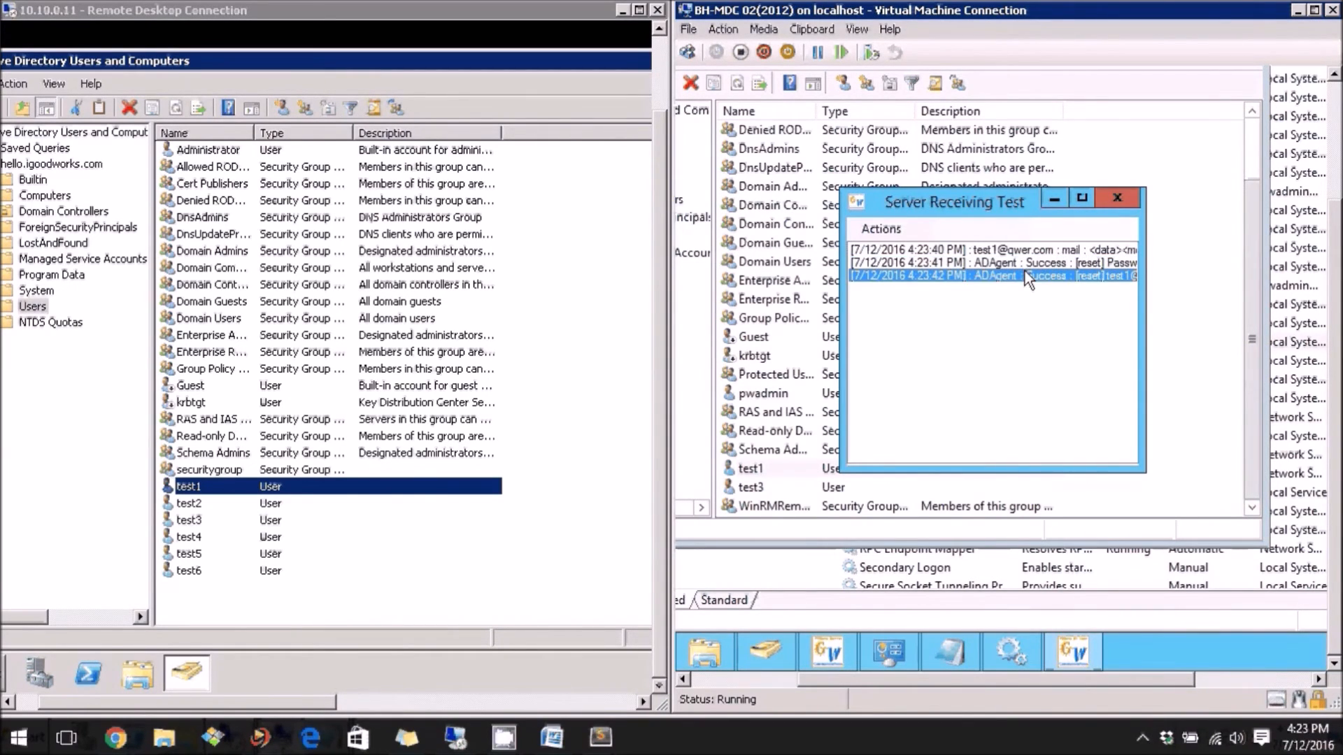
click(1051, 202)
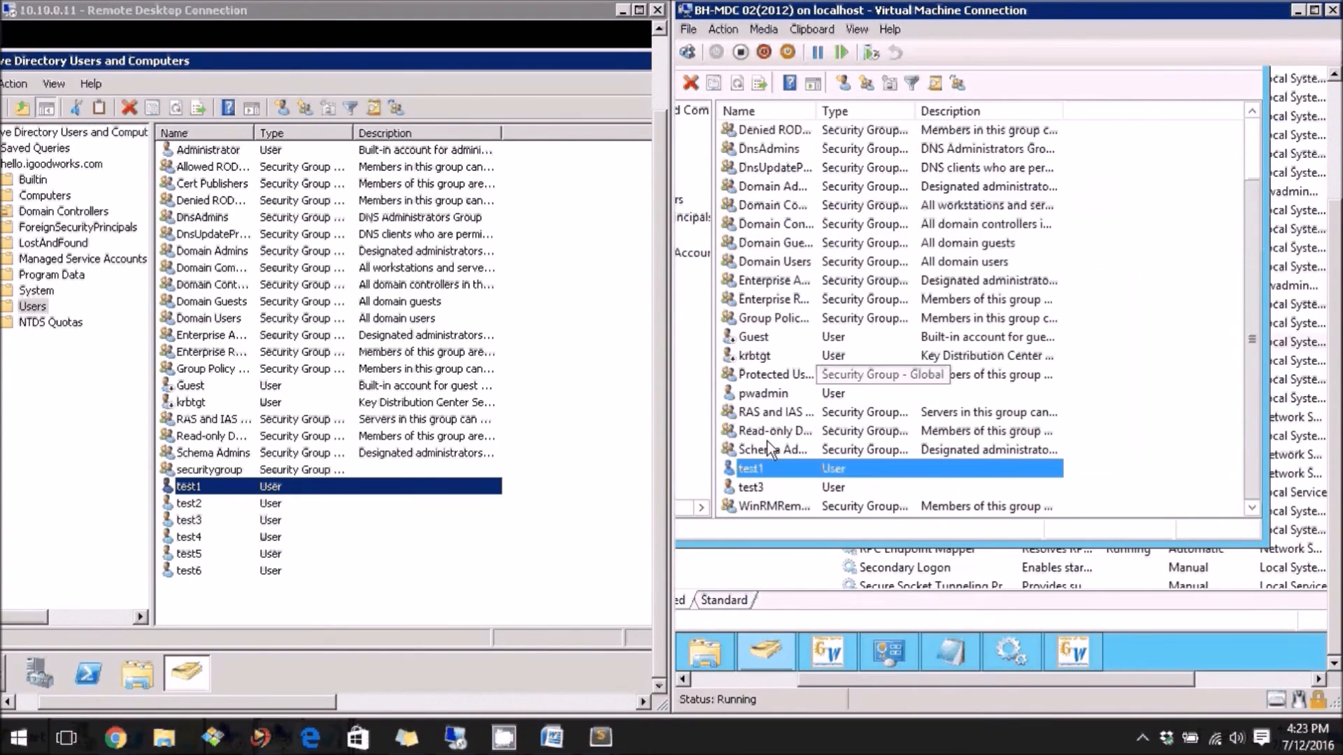
right_click(744, 468)
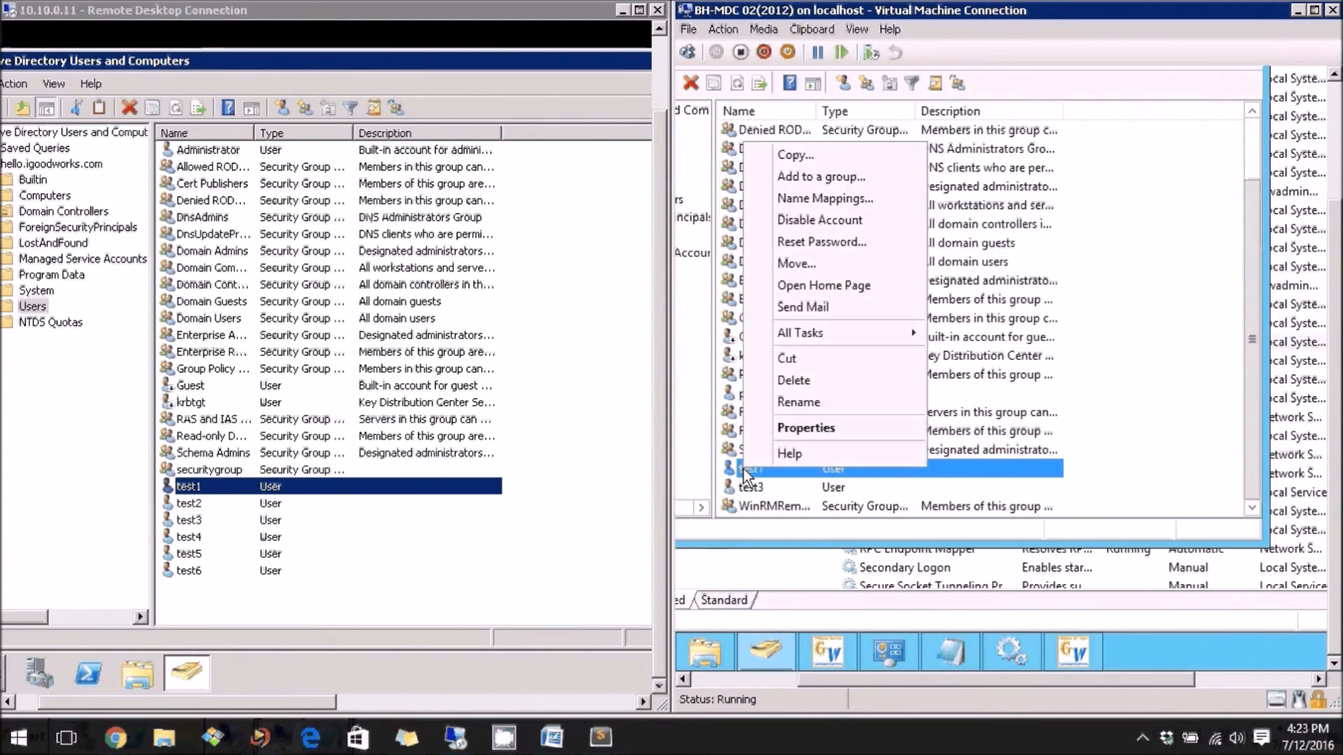
click(790, 435)
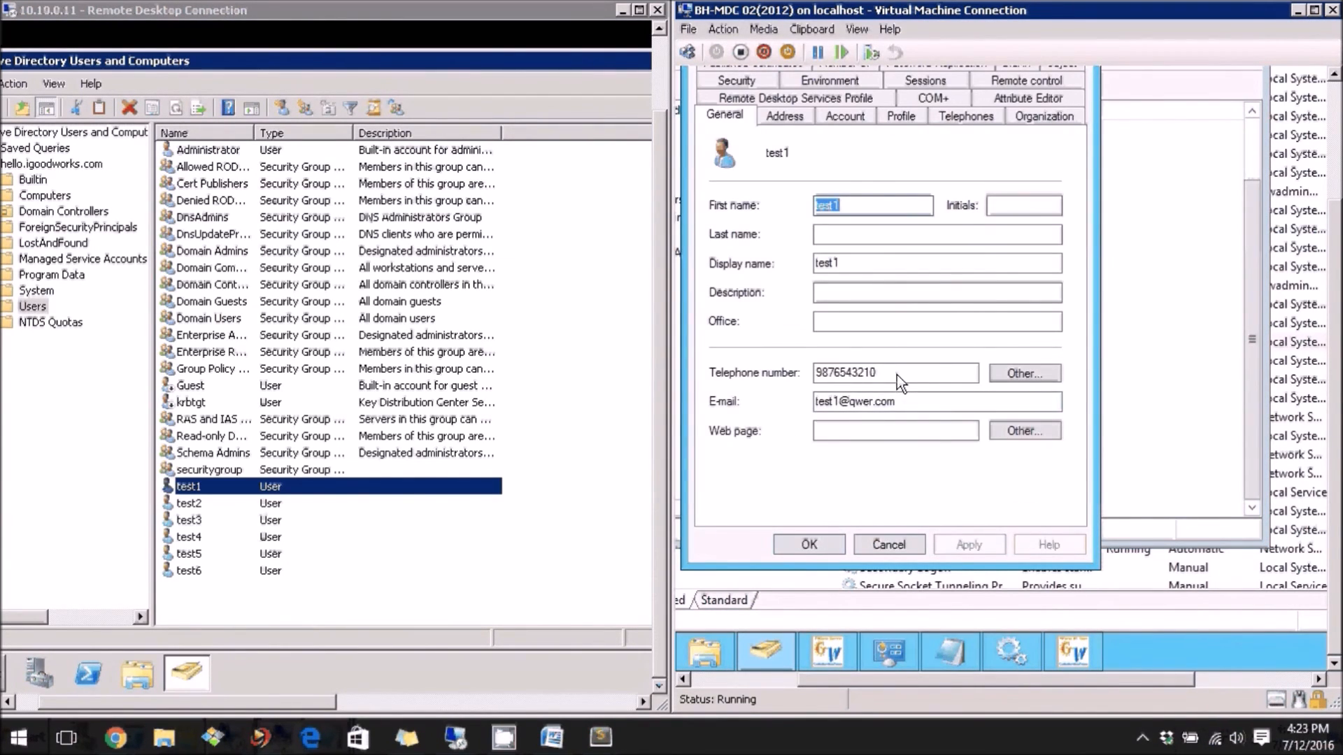
drag(898, 373, 767, 377)
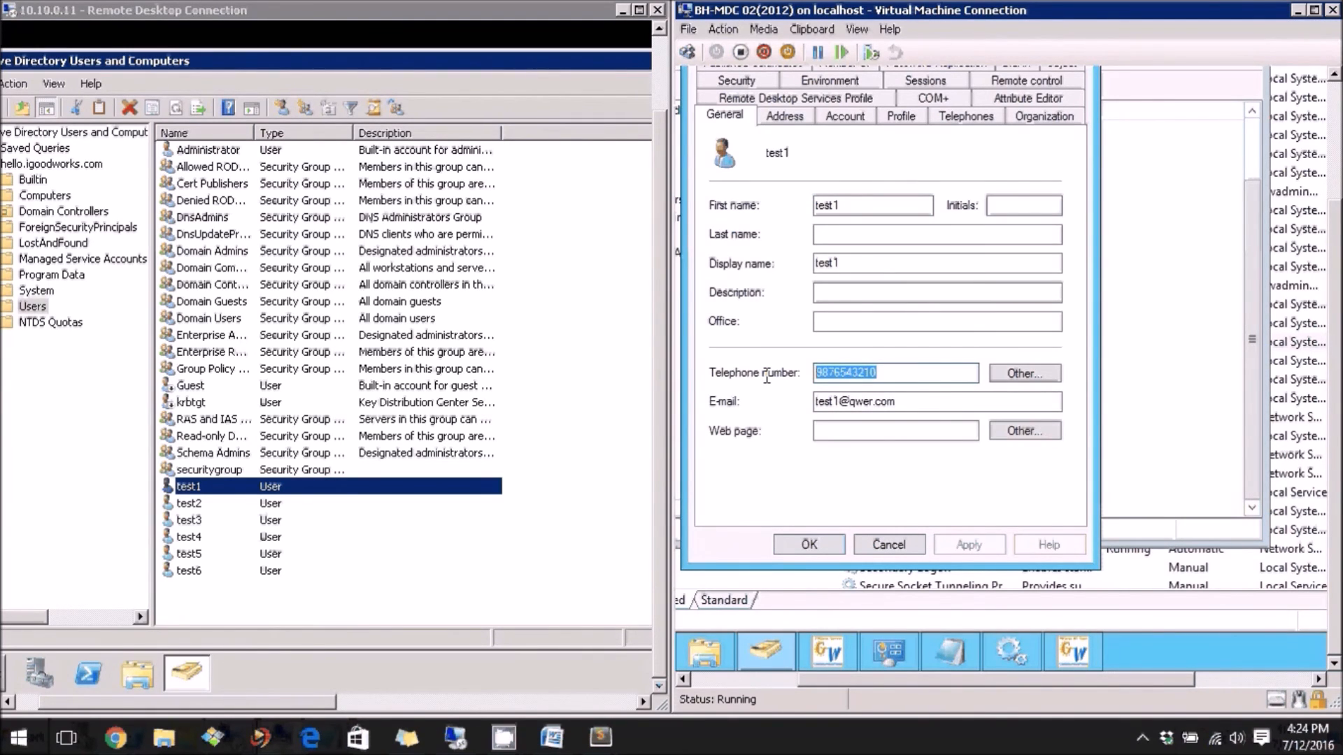
click(810, 540)
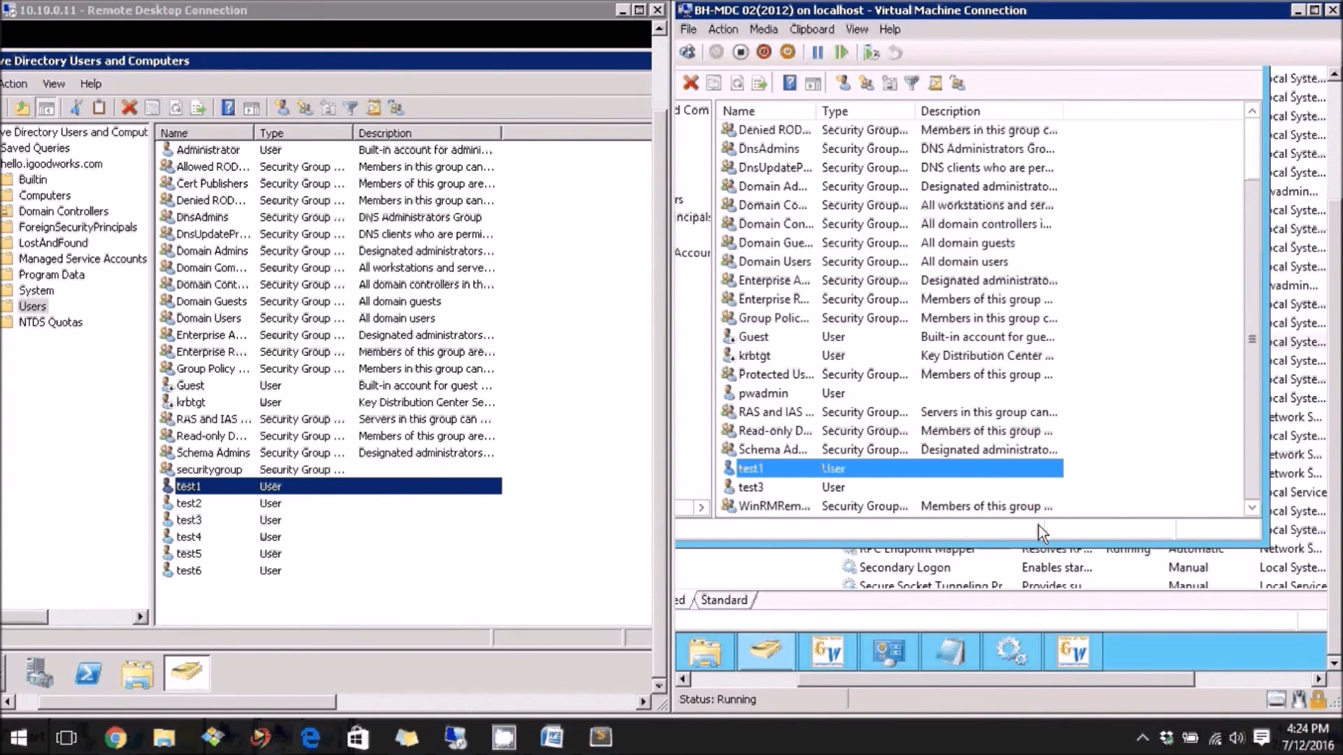